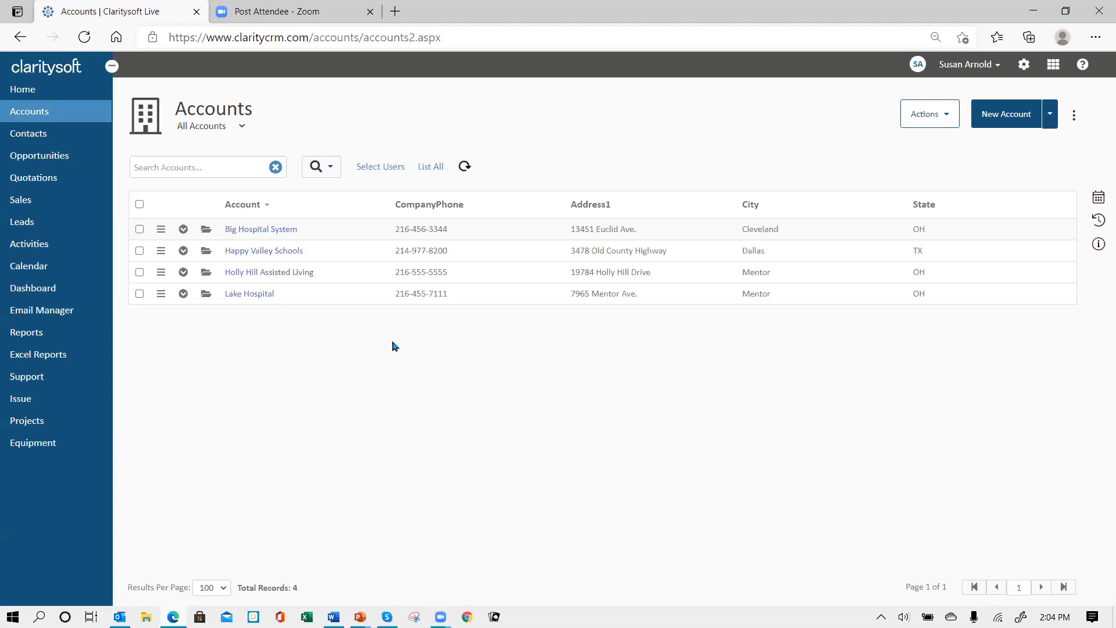
Open the Big Hospital System account record from the Accounts list
click(206, 233)
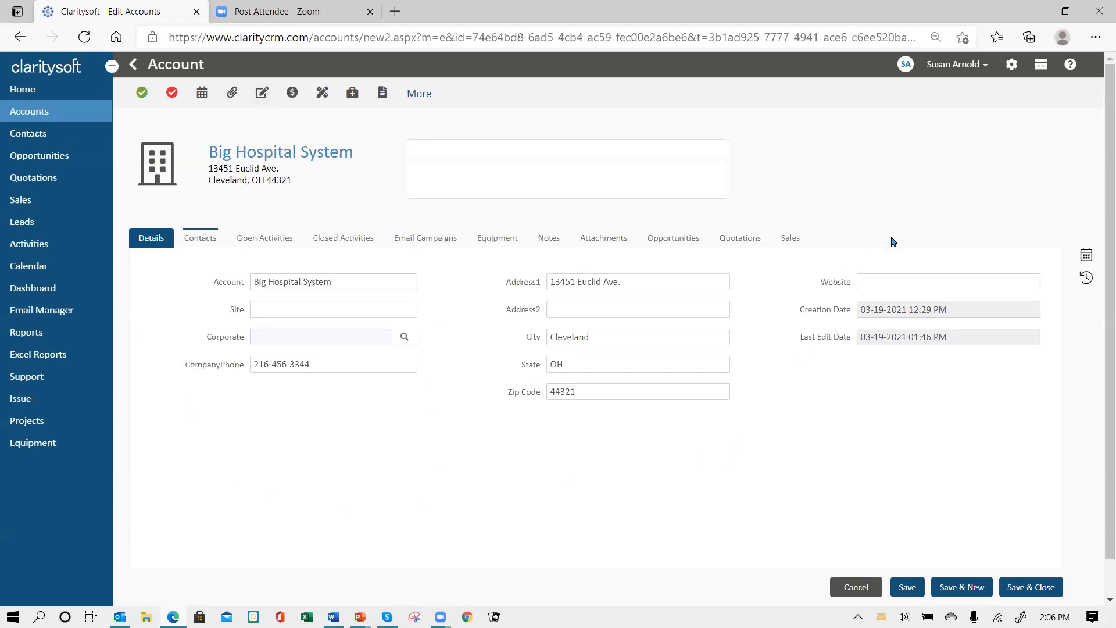
Close the account record without saving and go to the CRM Settings
click(857, 587)
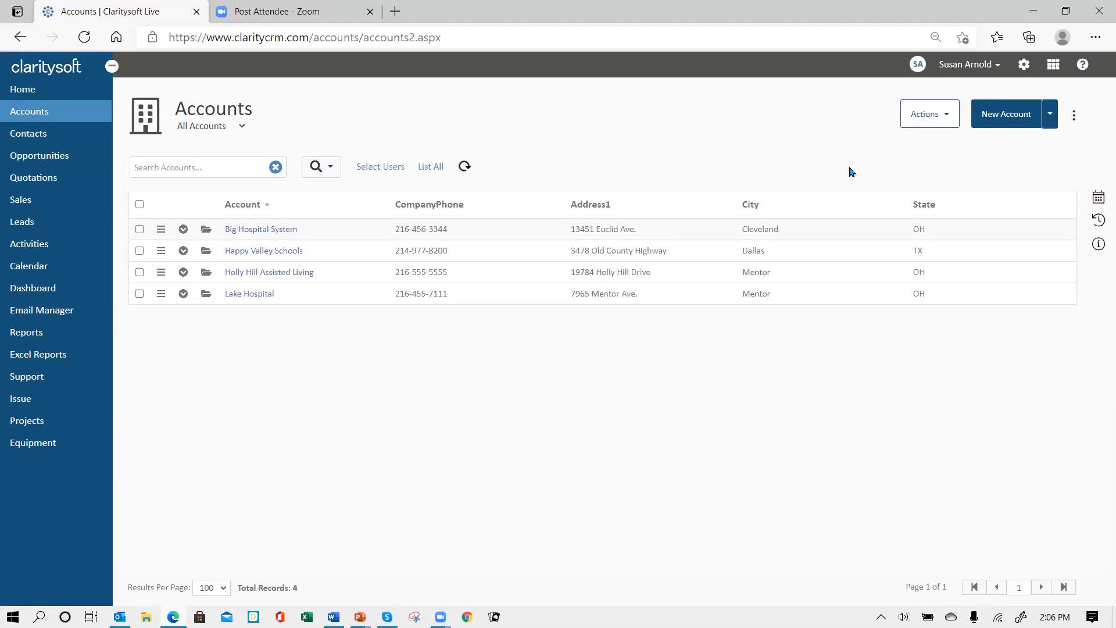
click(1024, 65)
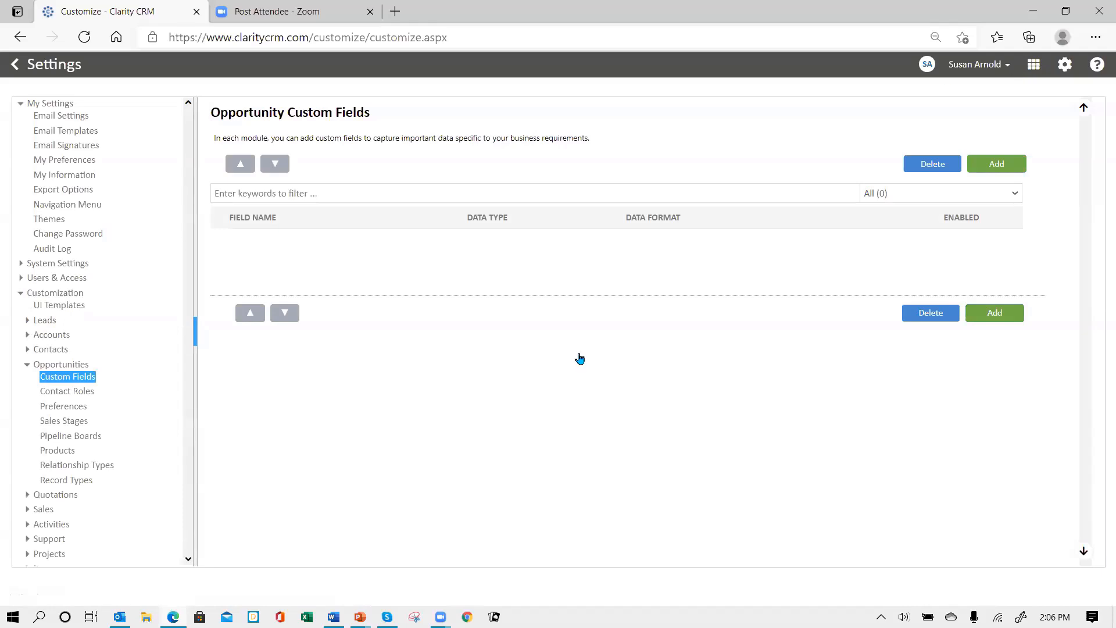
Navigate the Settings tree to Customization > Accounts to show the 13 Account custom fields
click(30, 294)
click(50, 295)
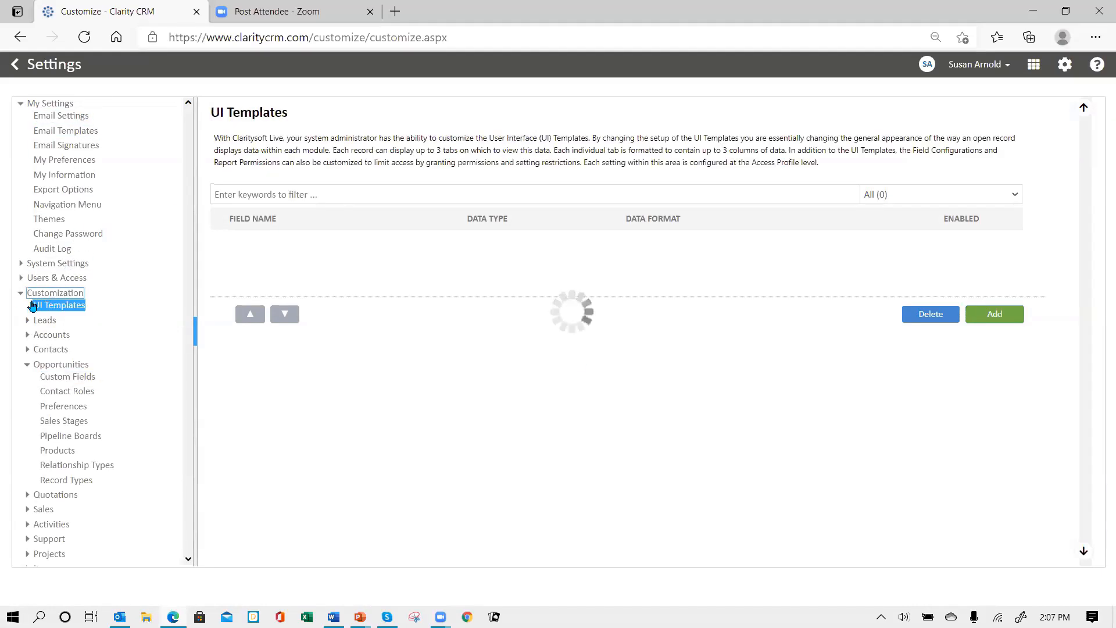
click(22, 294)
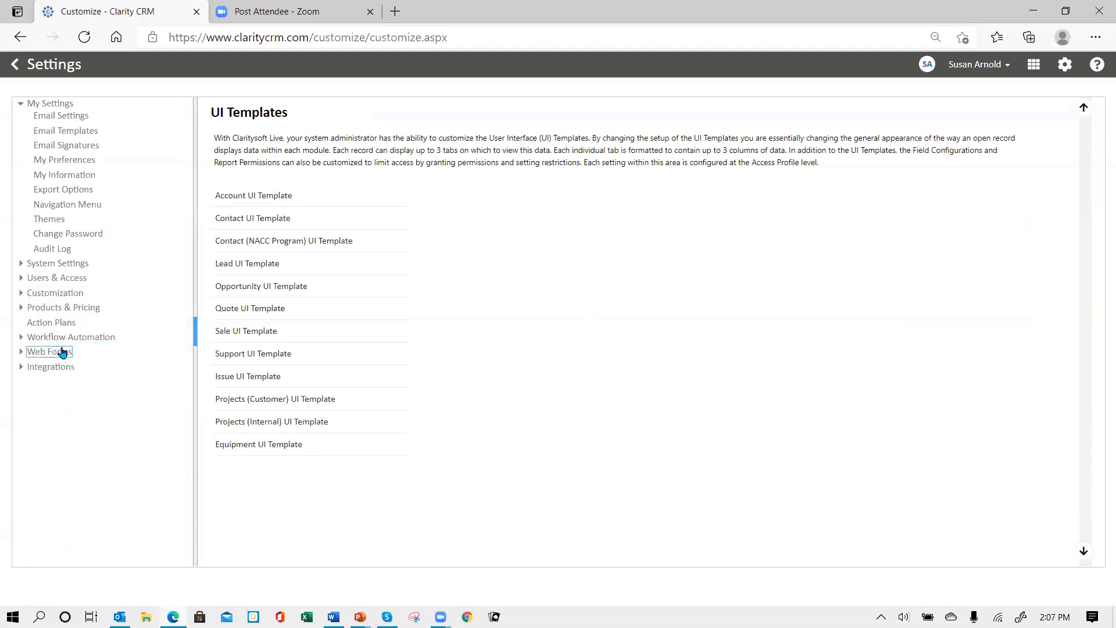
click(47, 293)
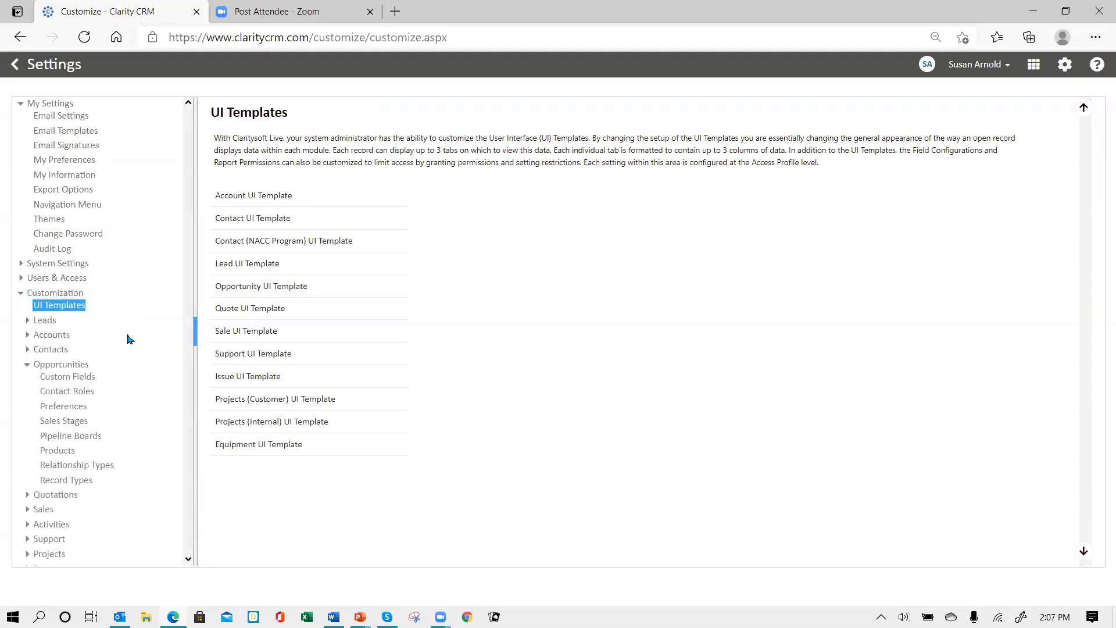
click(50, 404)
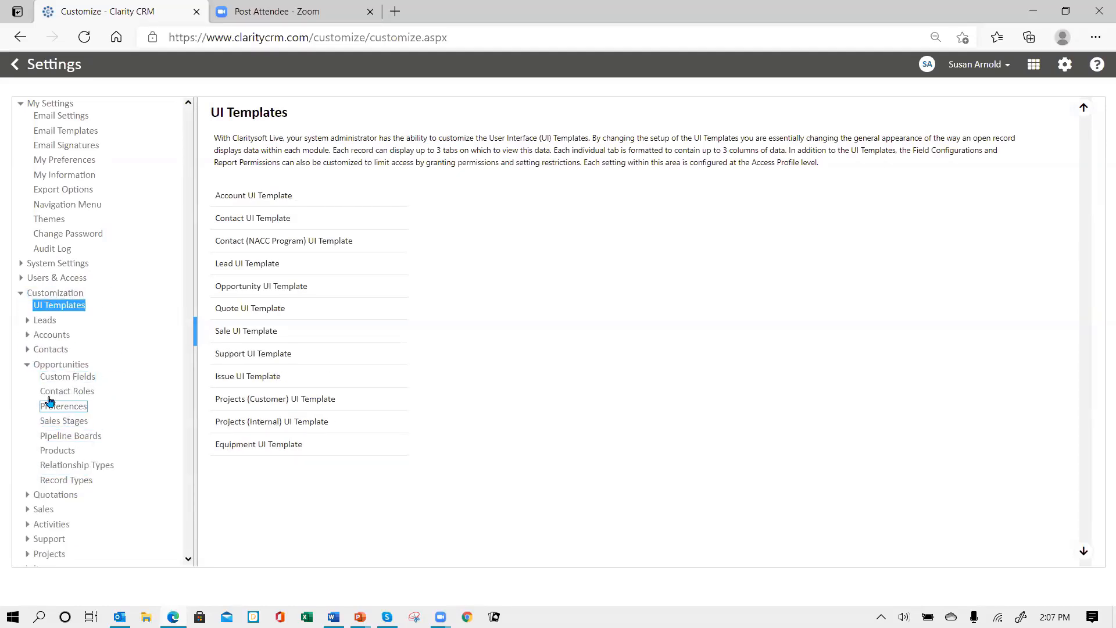
click(23, 365)
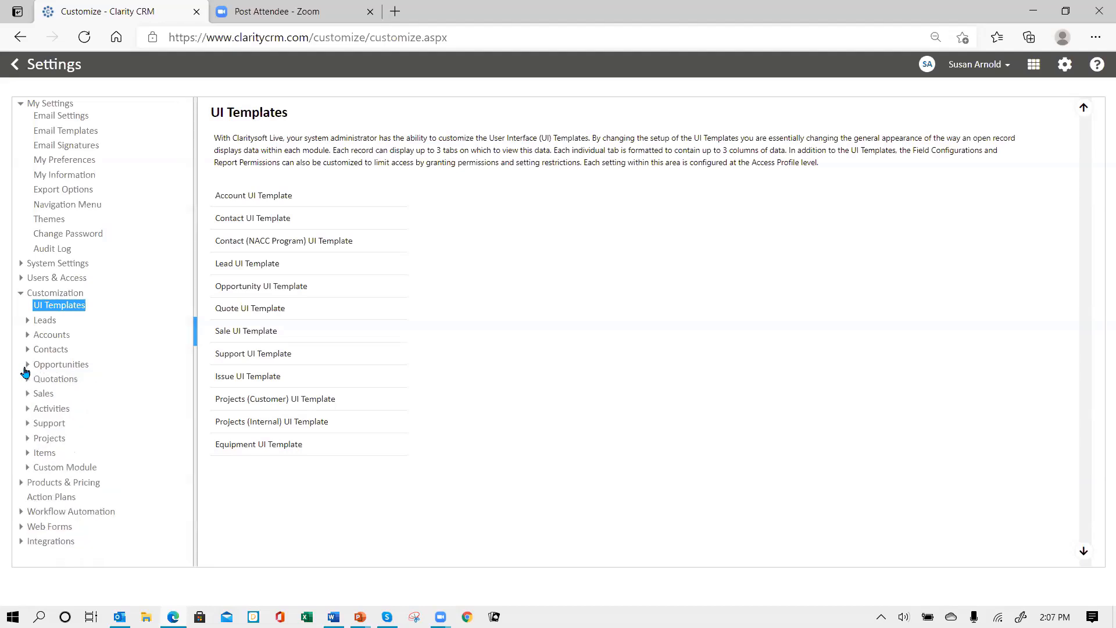
click(49, 336)
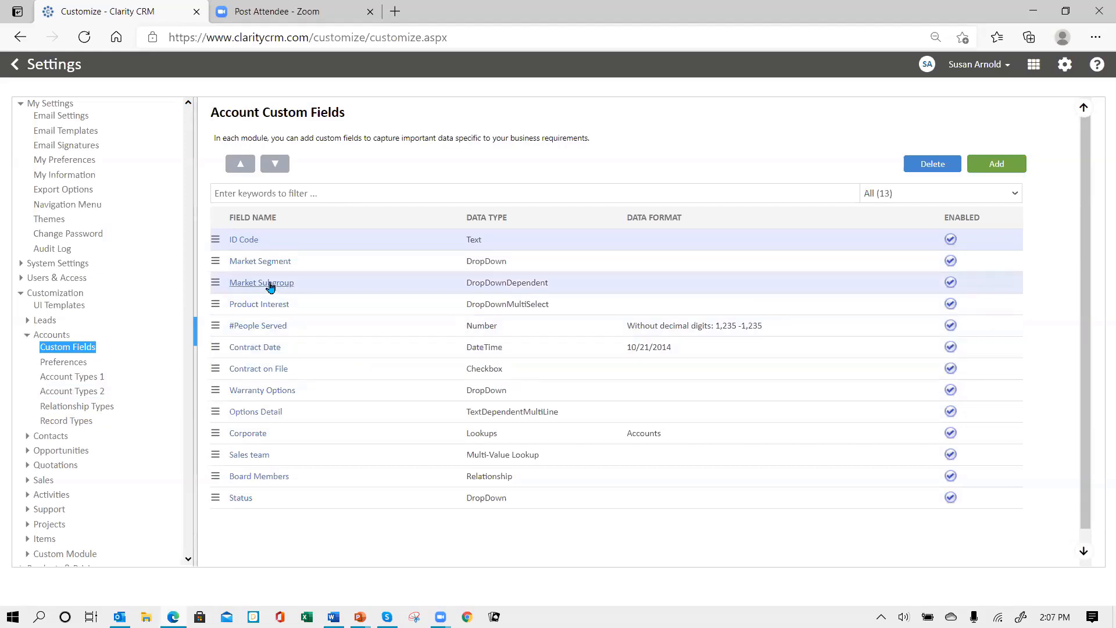
Delete the ID Code custom field and confirm the deletion
click(215, 244)
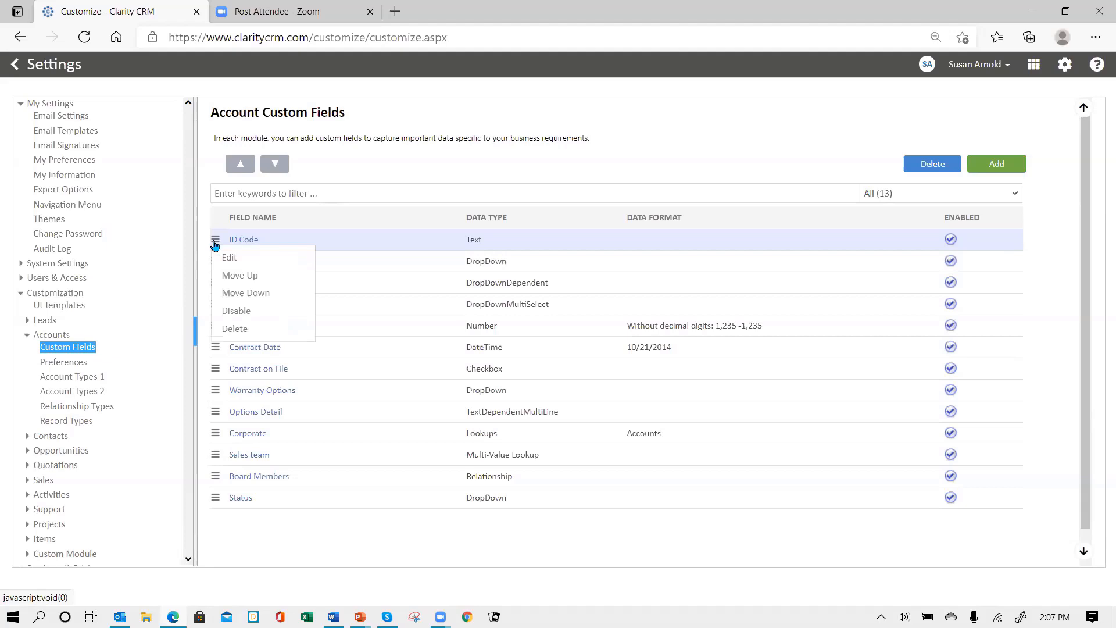
click(233, 327)
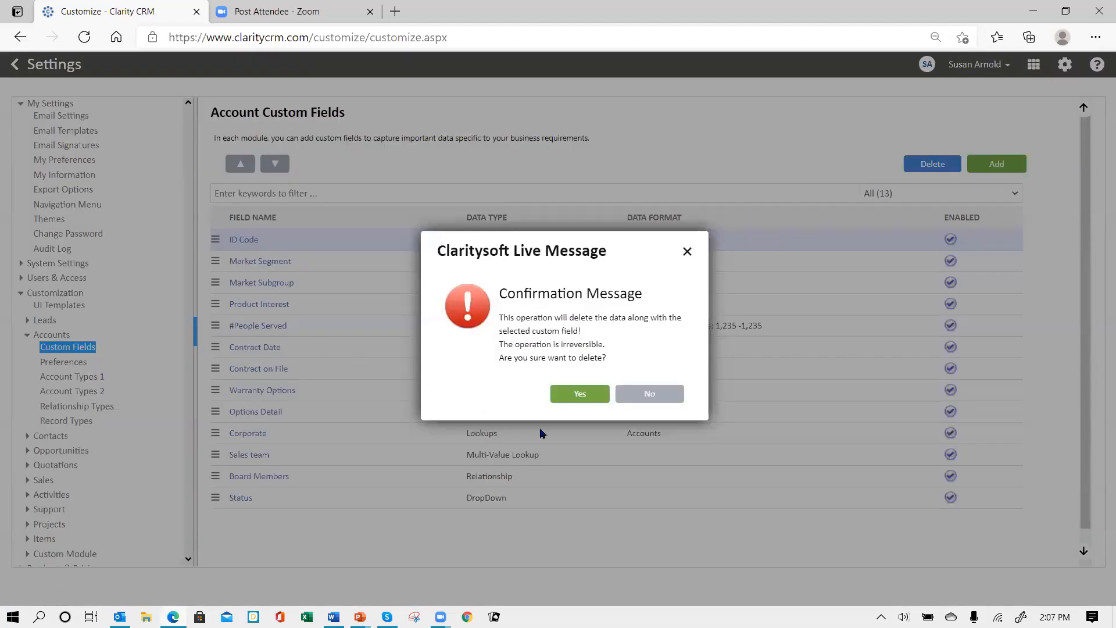
click(579, 397)
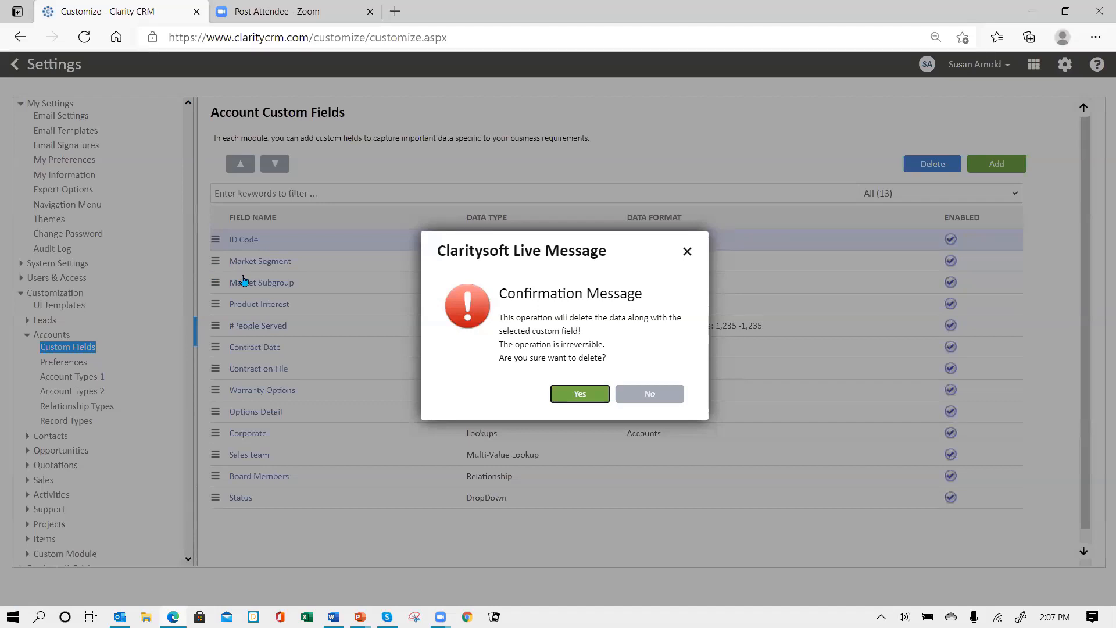
click(579, 394)
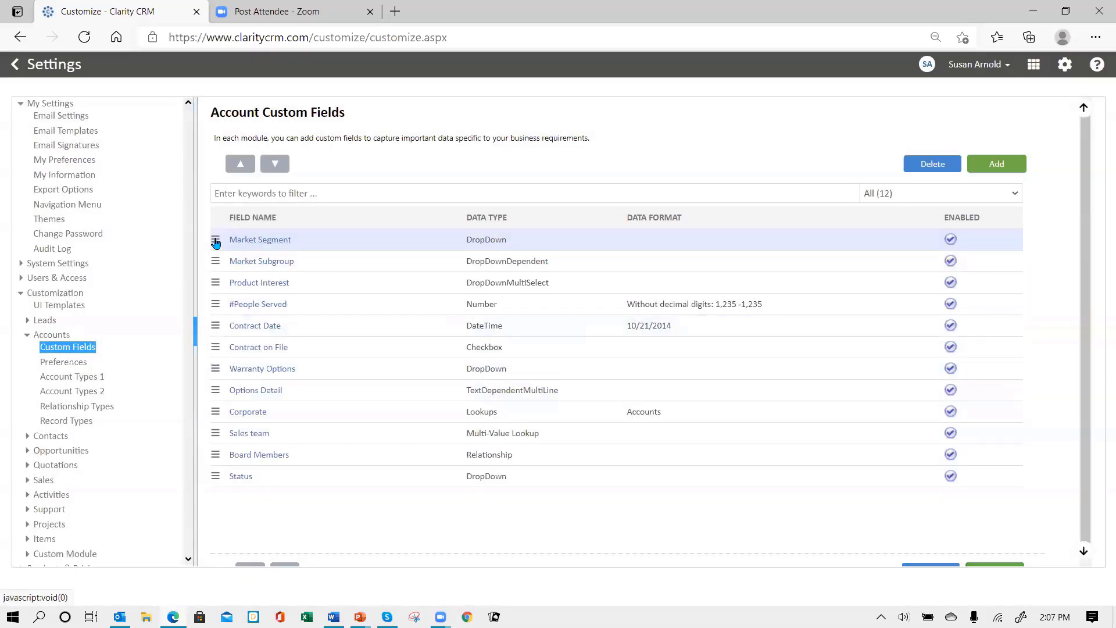
Try deleting Market Segment, dismissing each cannot-delete warning caused by its dependent Market Subgroup
click(215, 239)
click(241, 329)
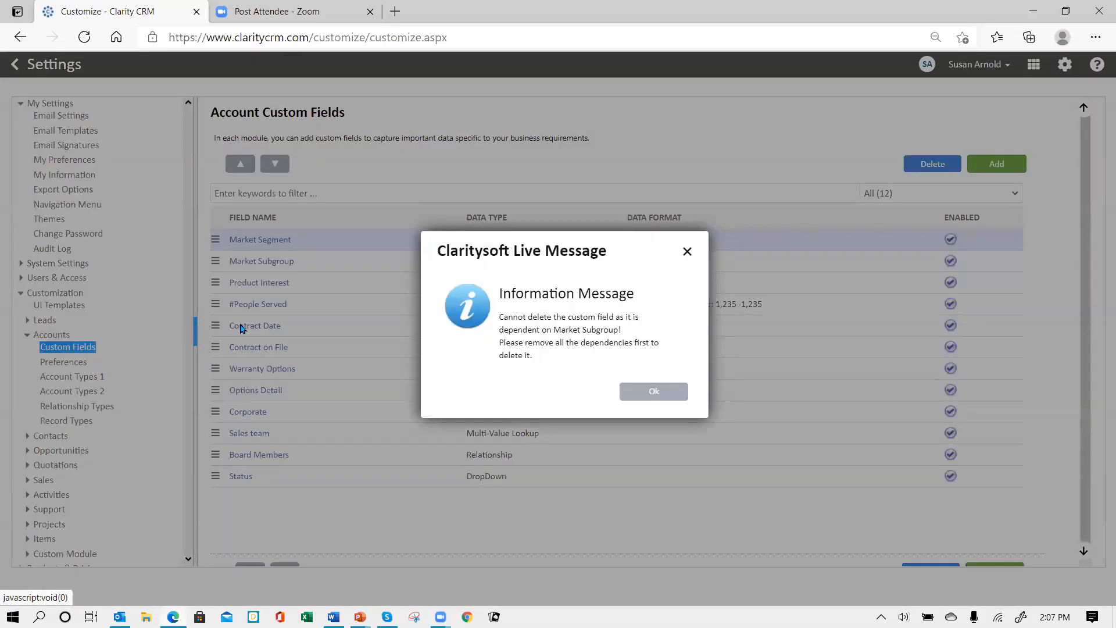
click(645, 397)
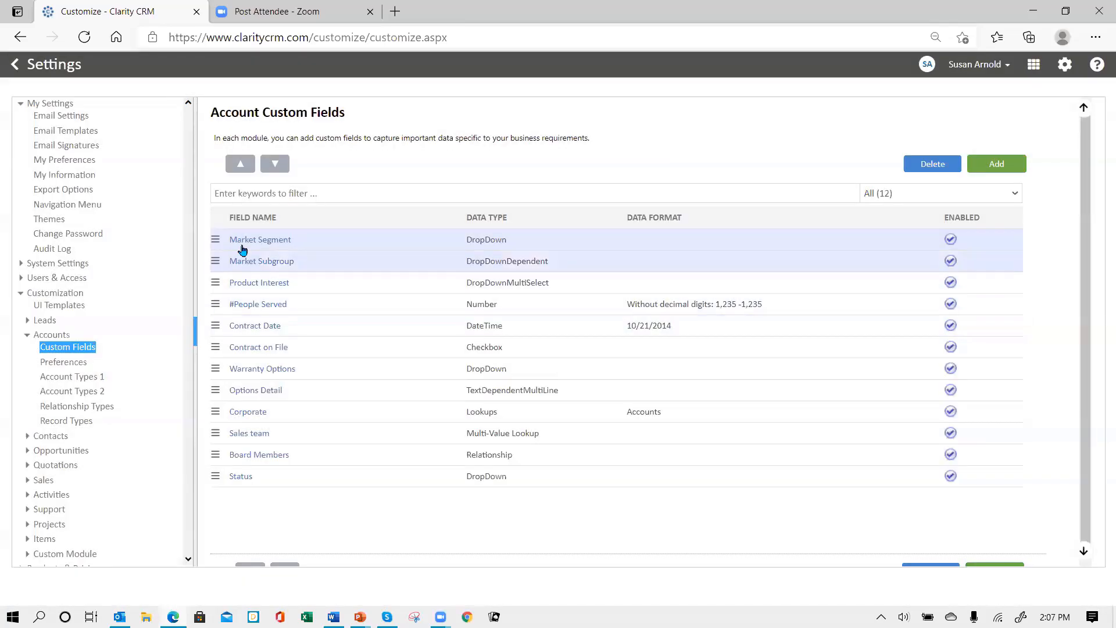
click(215, 239)
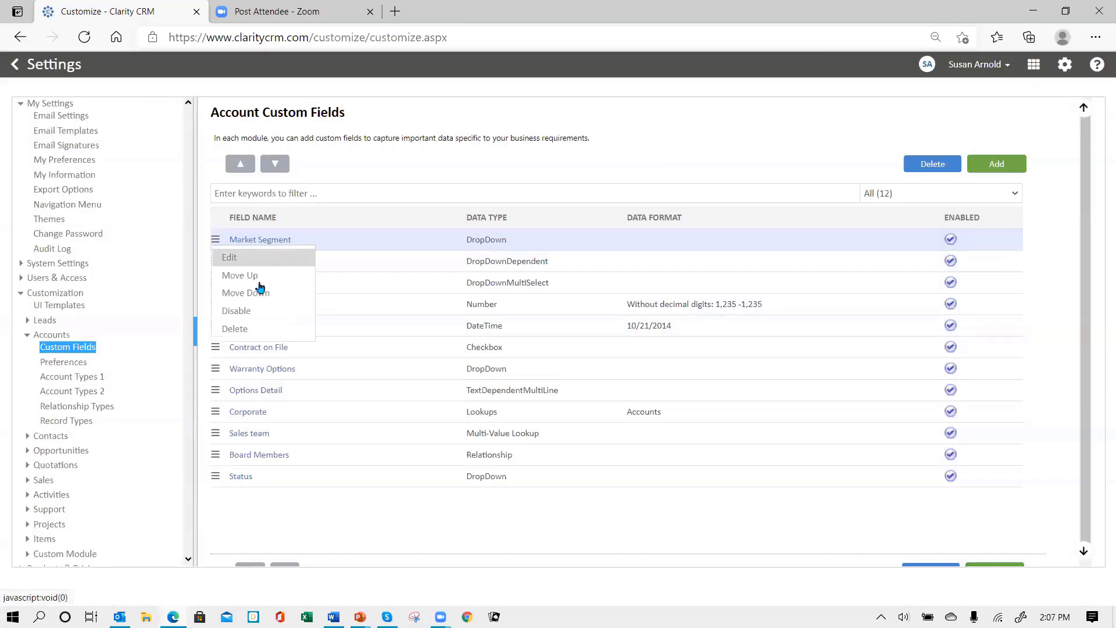
click(241, 326)
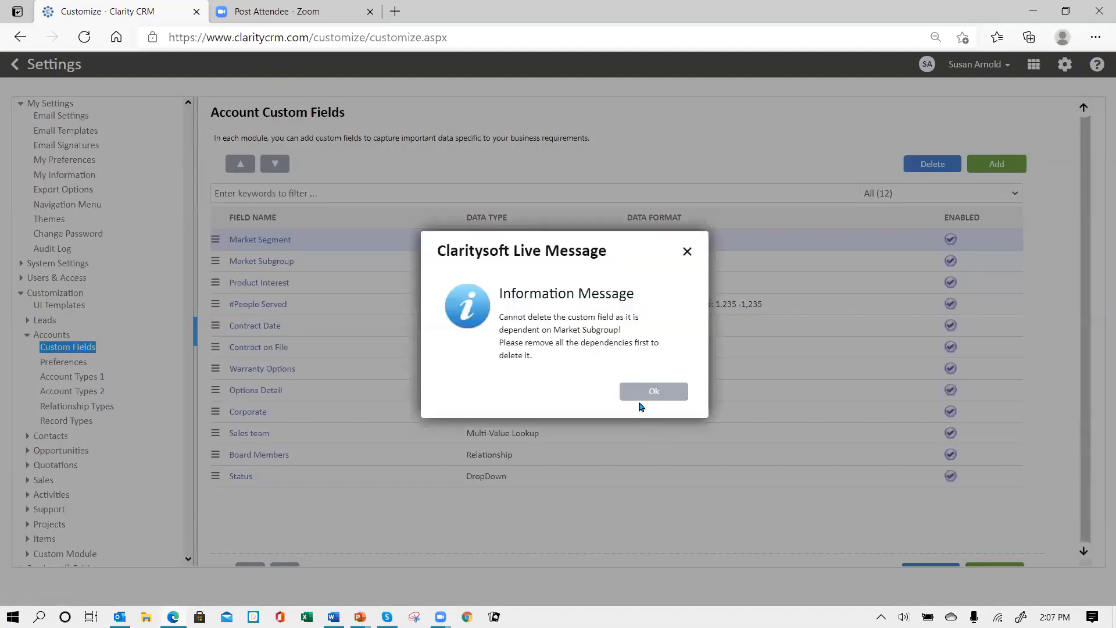
click(636, 390)
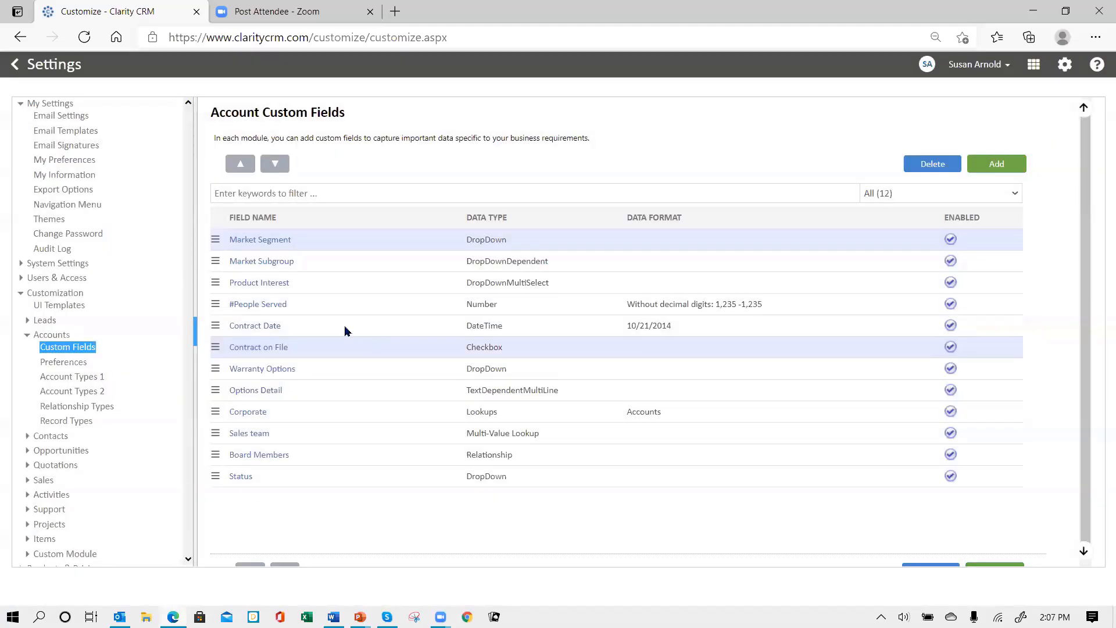
click(215, 240)
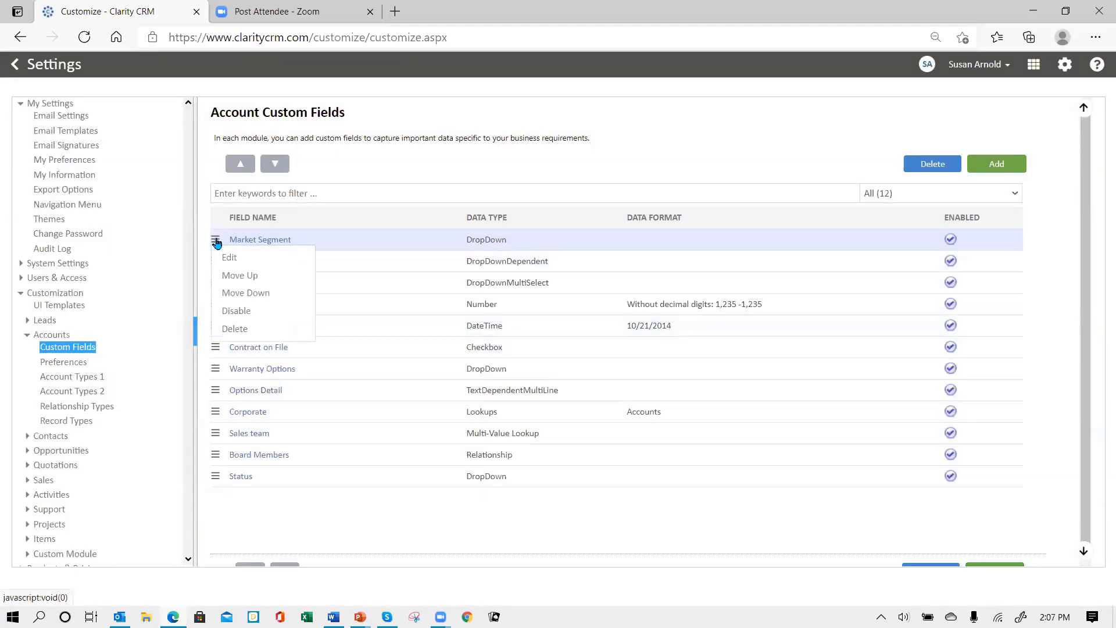
click(242, 329)
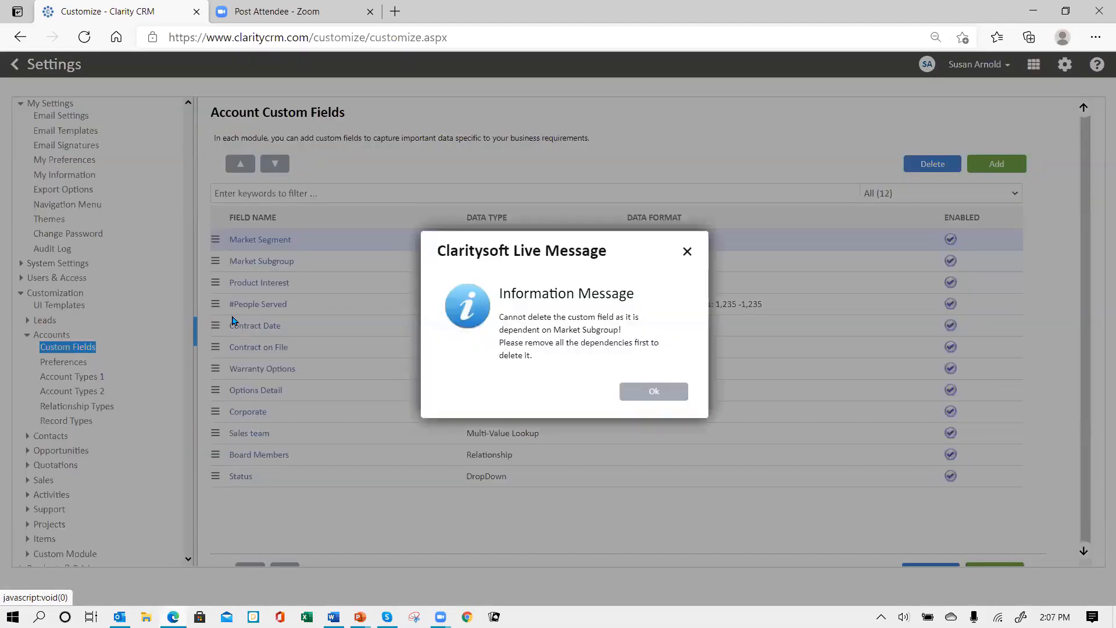
click(646, 395)
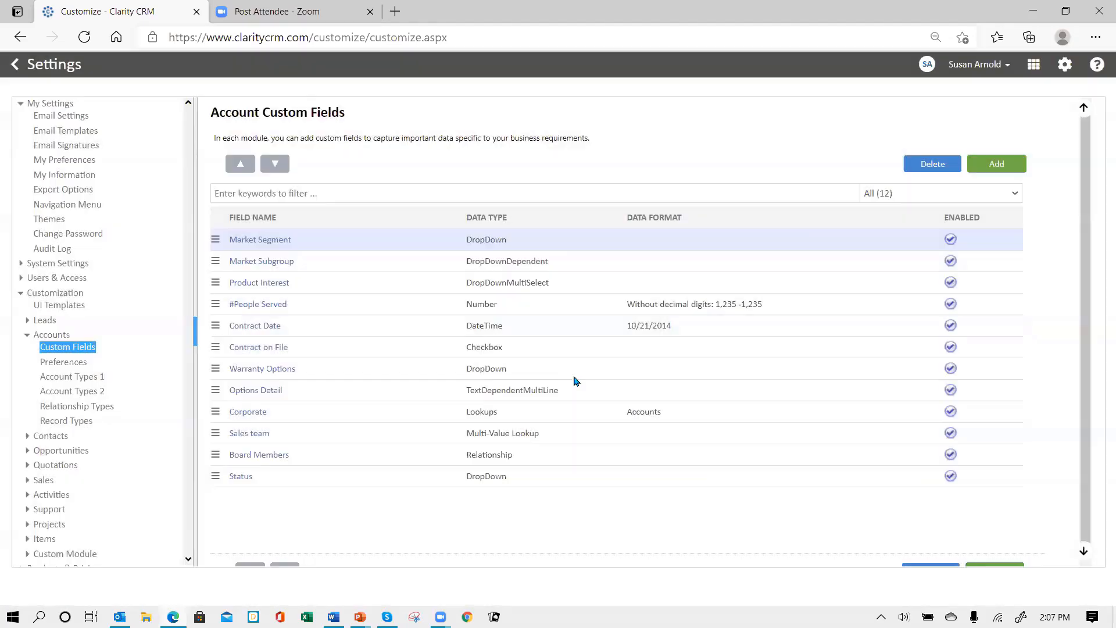
click(215, 239)
click(236, 329)
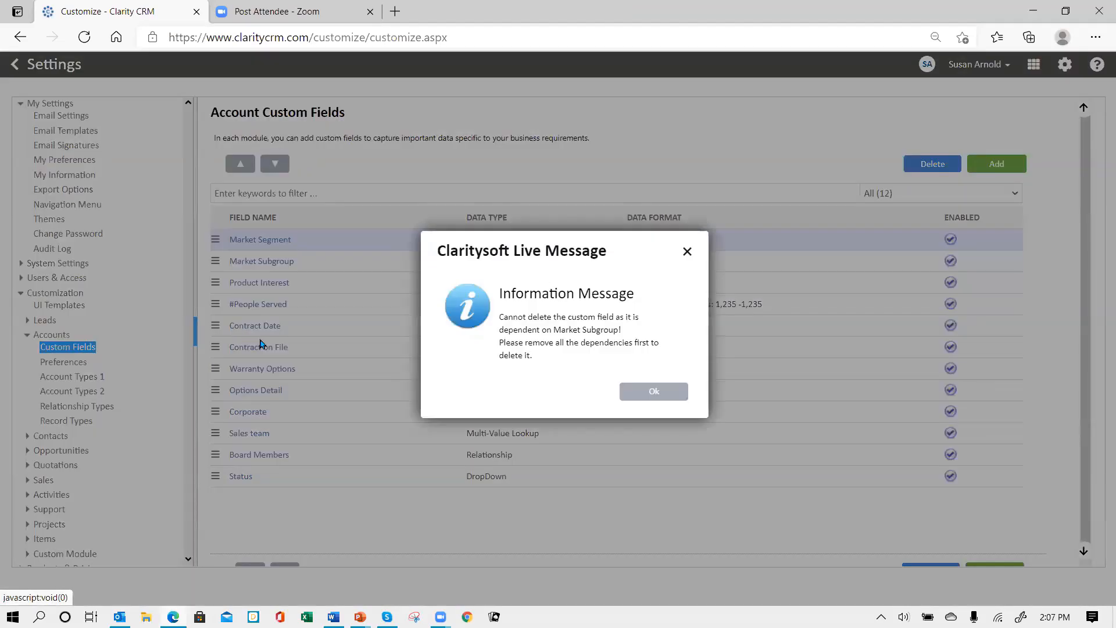
click(627, 387)
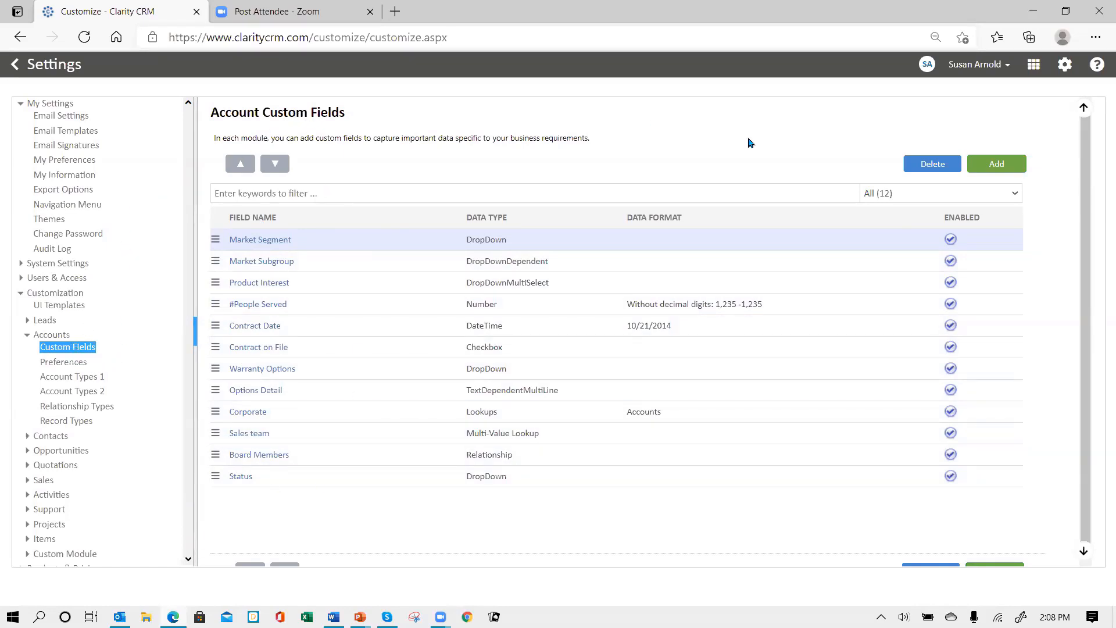
Add a new Account custom field and review the Data Type options, keeping Text
click(998, 165)
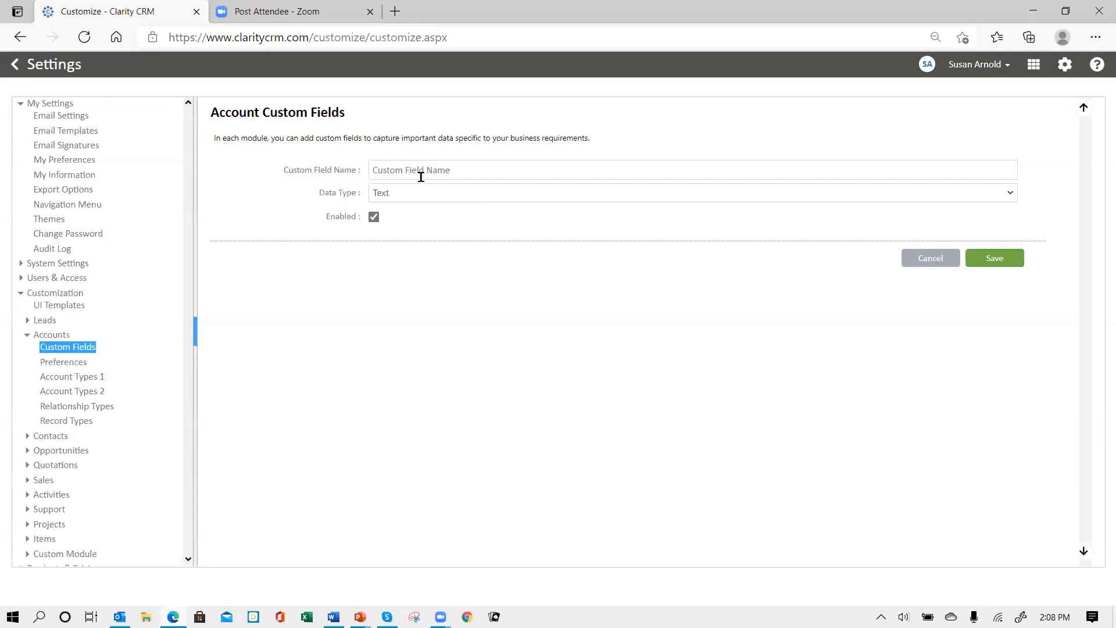
click(427, 195)
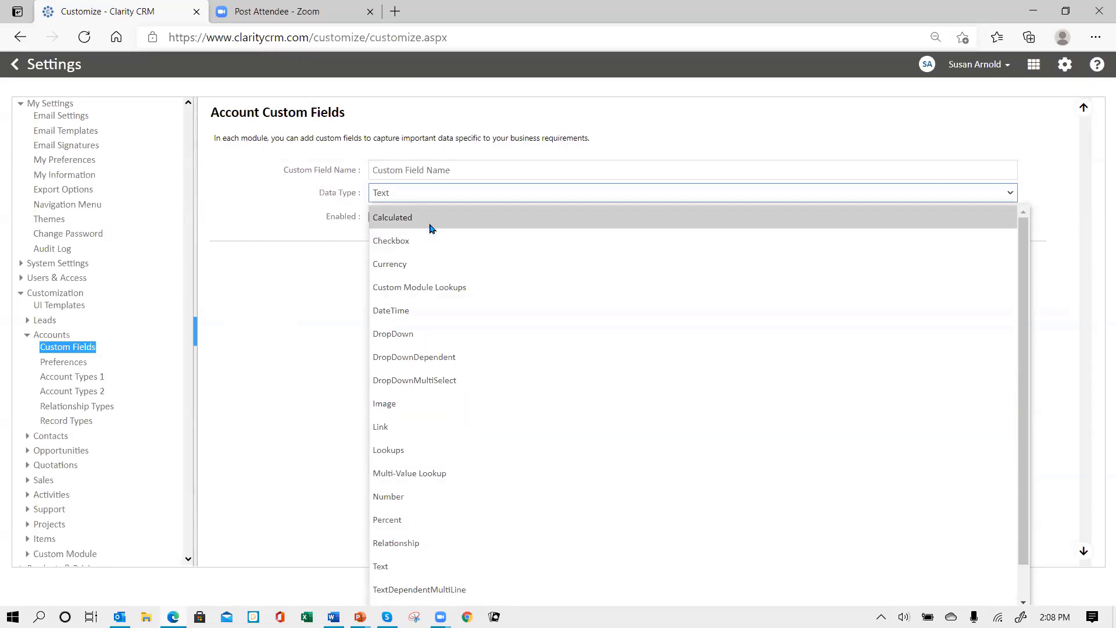
scroll(480, 525, down, 1)
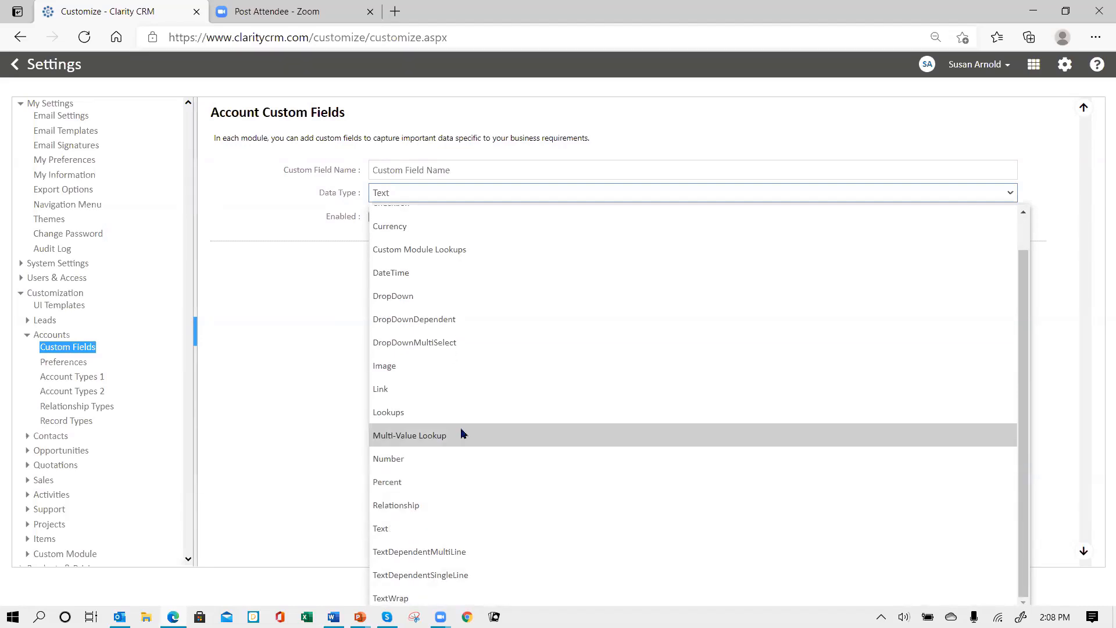
scroll(456, 421, up, 1)
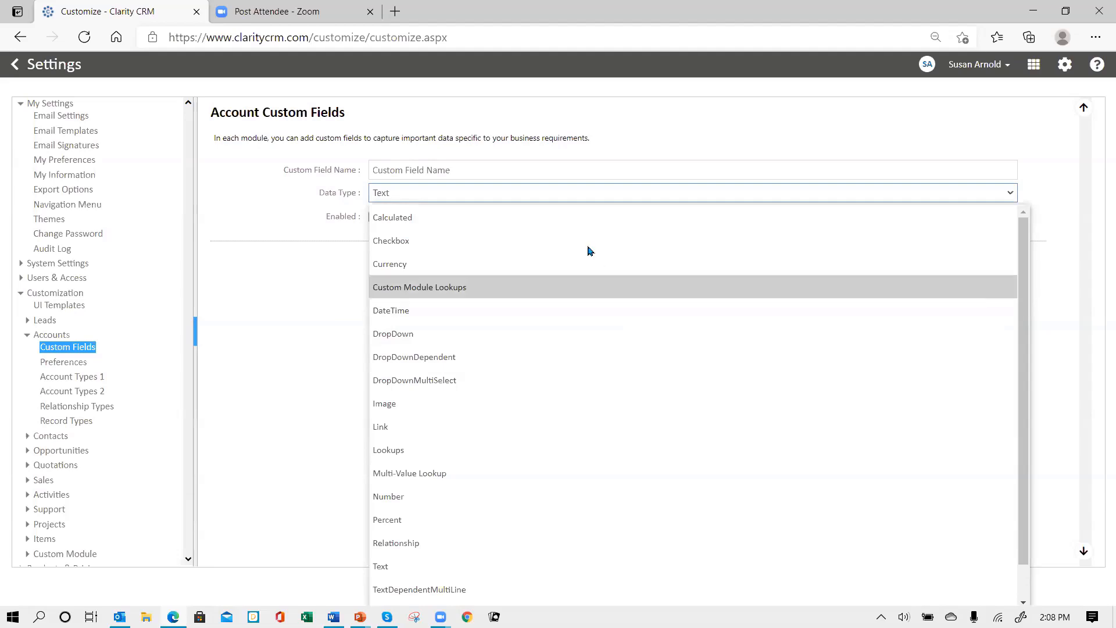
click(419, 170)
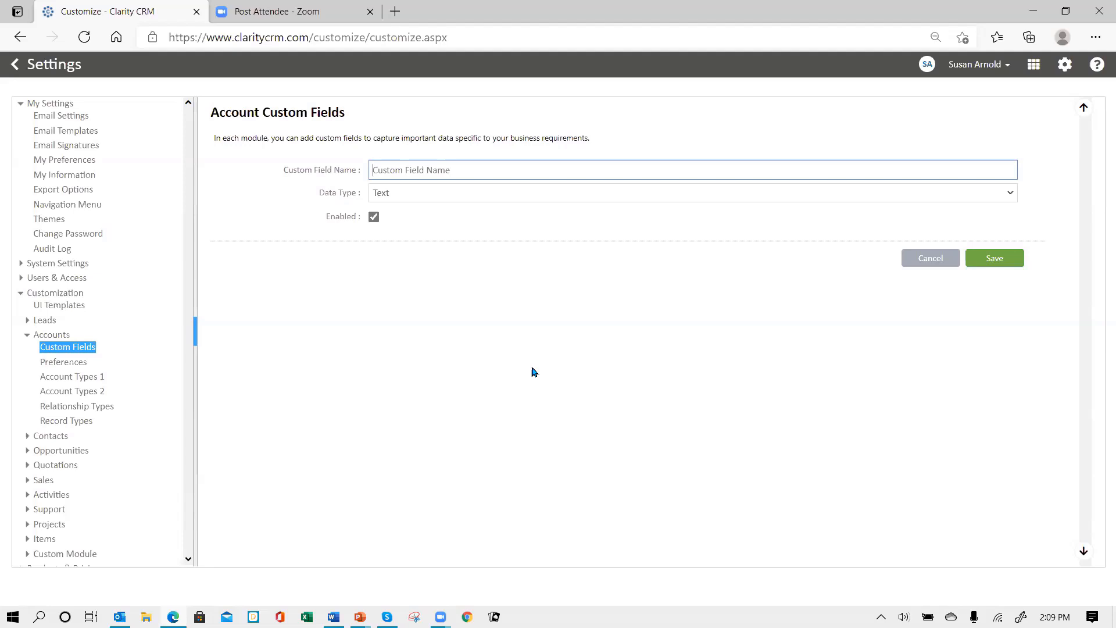
Name the new Text field ID# and save it
text(ID#)
click(995, 262)
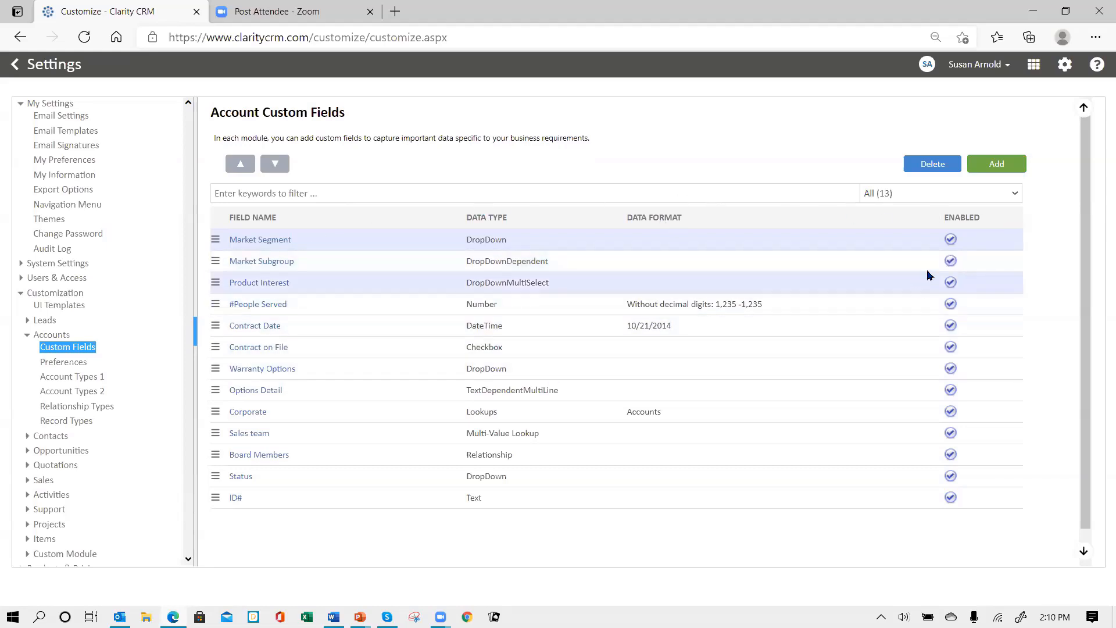
Start a new Account field named Mkt Segment with data type DropDown
click(993, 167)
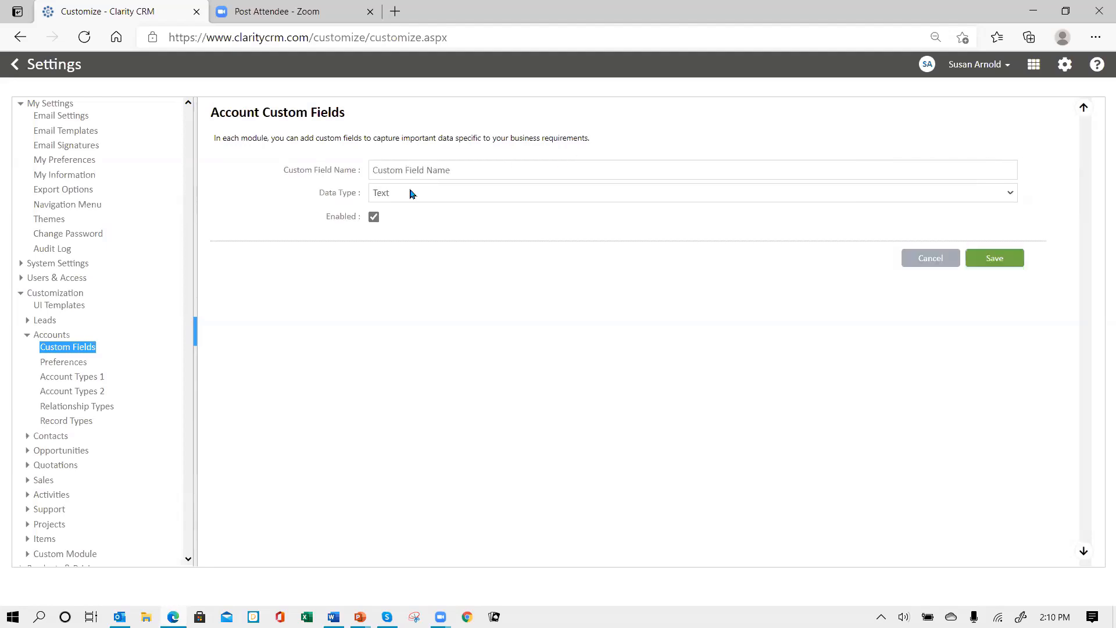
click(414, 170)
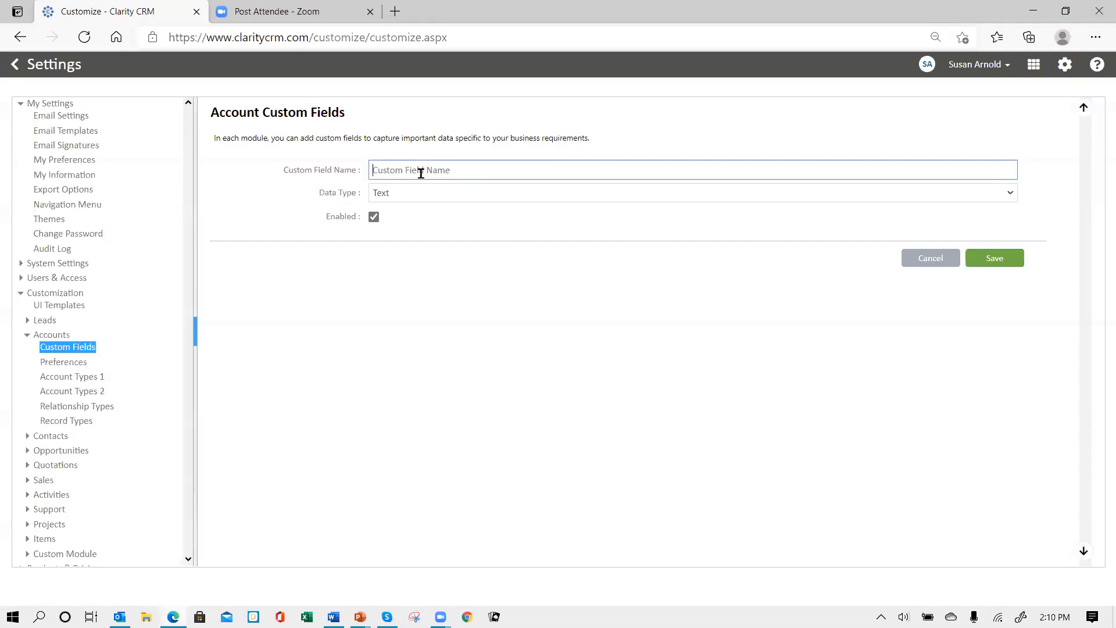
text(Mkt Segment)
click(423, 192)
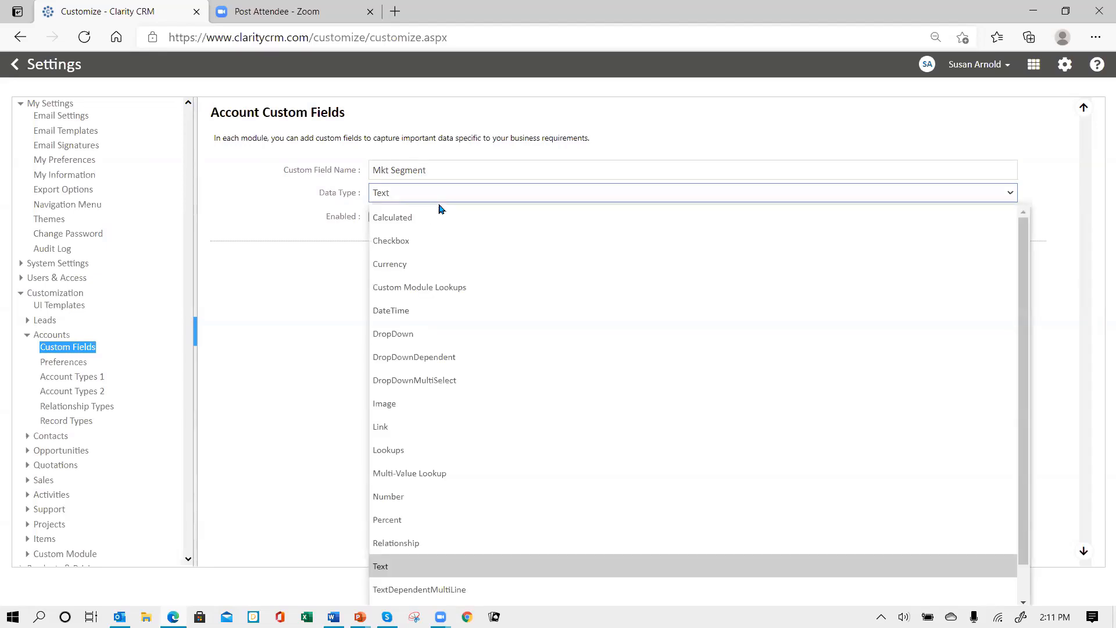
click(416, 337)
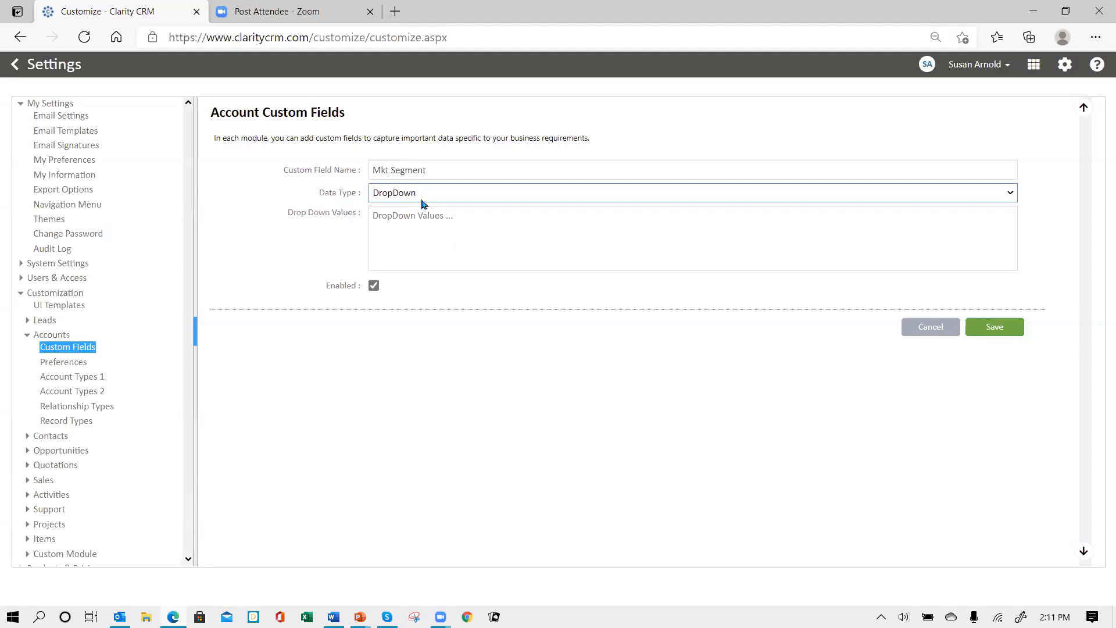
Paste Restaurant, Education and Healthcare Facility from Word into the Mkt Segment drop-down values
click(386, 218)
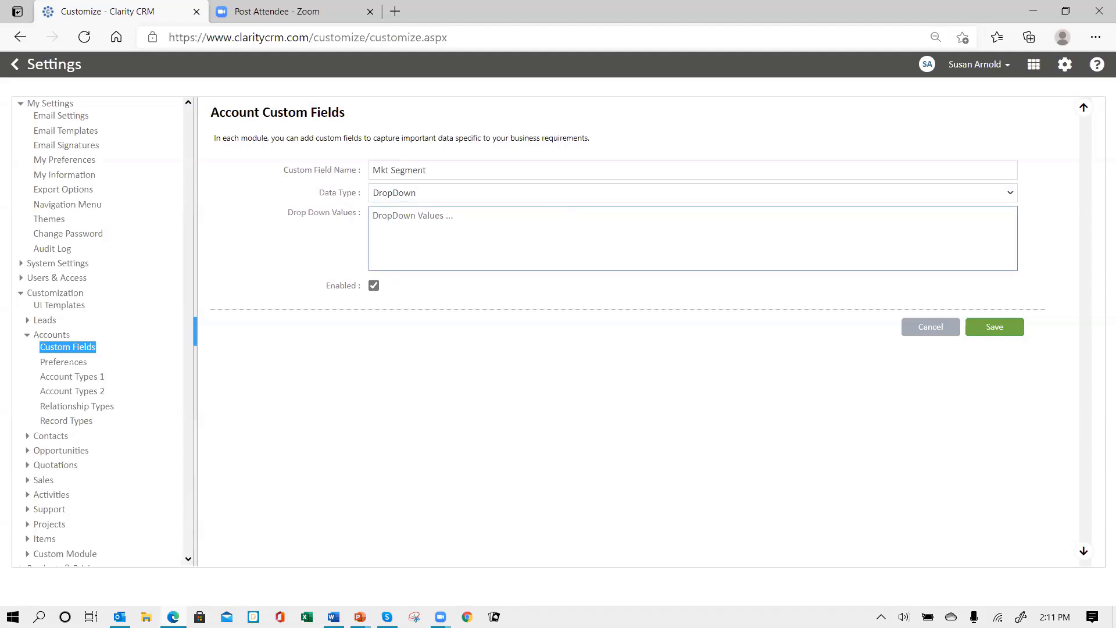
key(alt+Tab)
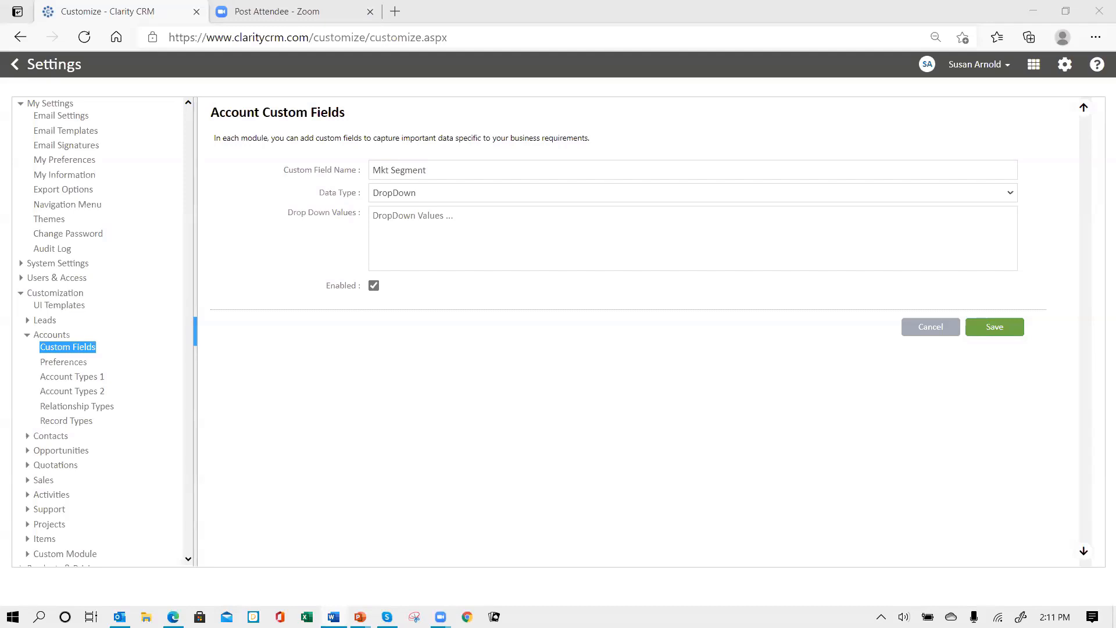
click(384, 219)
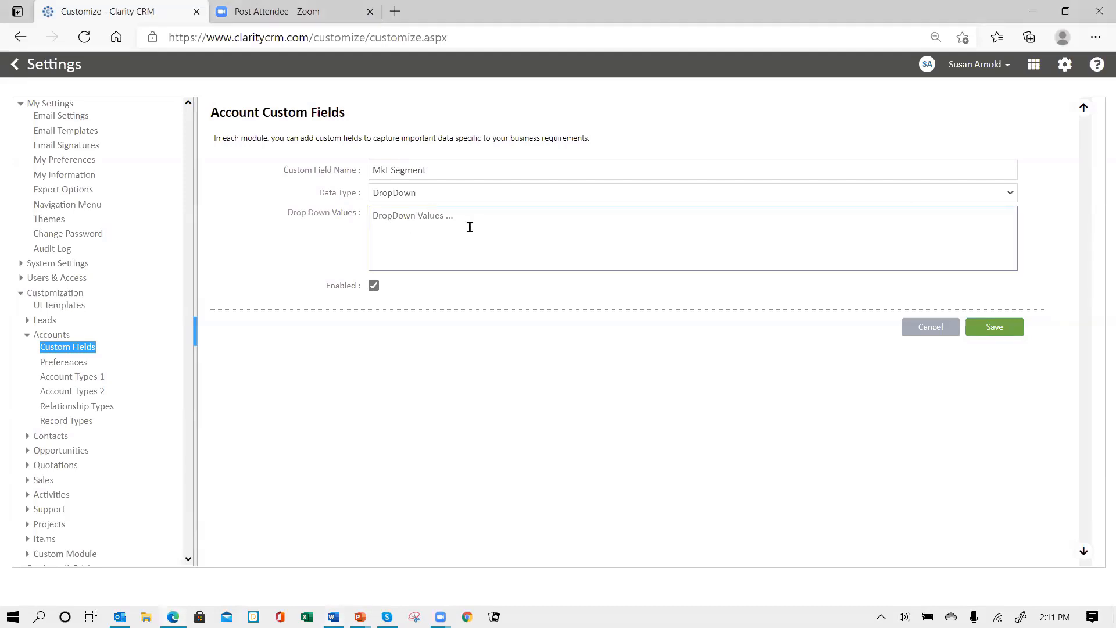
text(Restaurant Education Healthcare Facility)
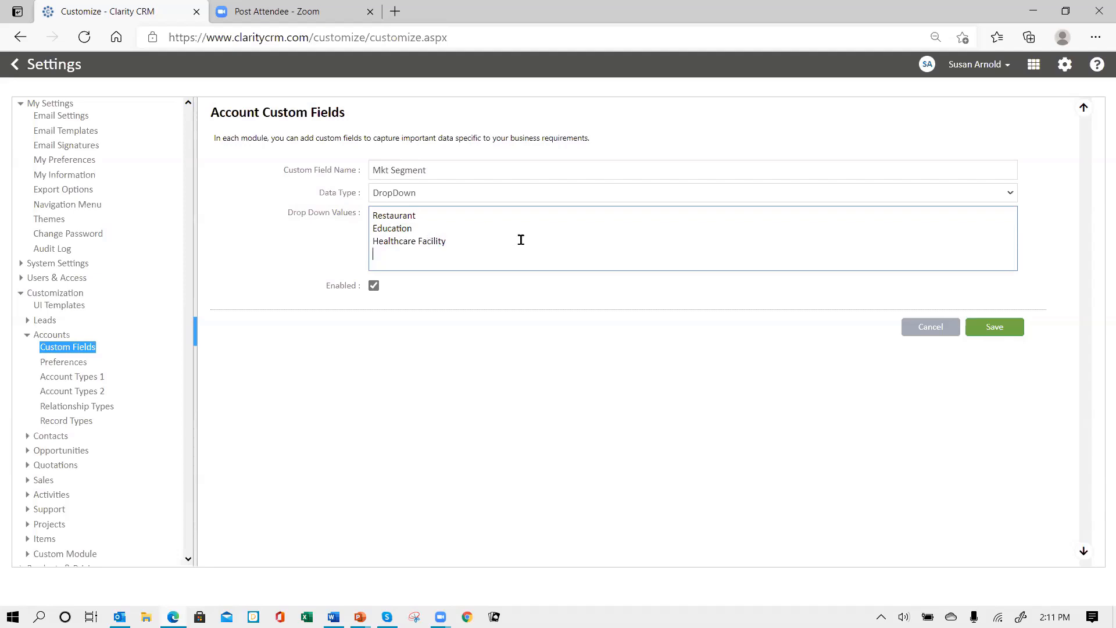
key(Return)
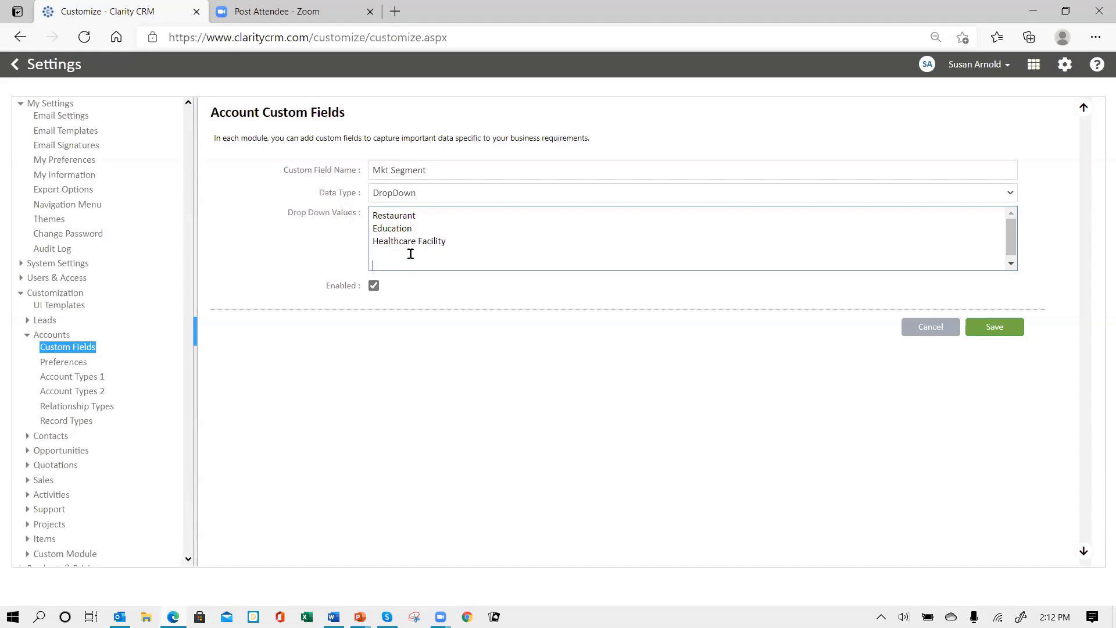
Remove the blank trailing value flagged as a duplicate and save Mkt Segment
click(997, 332)
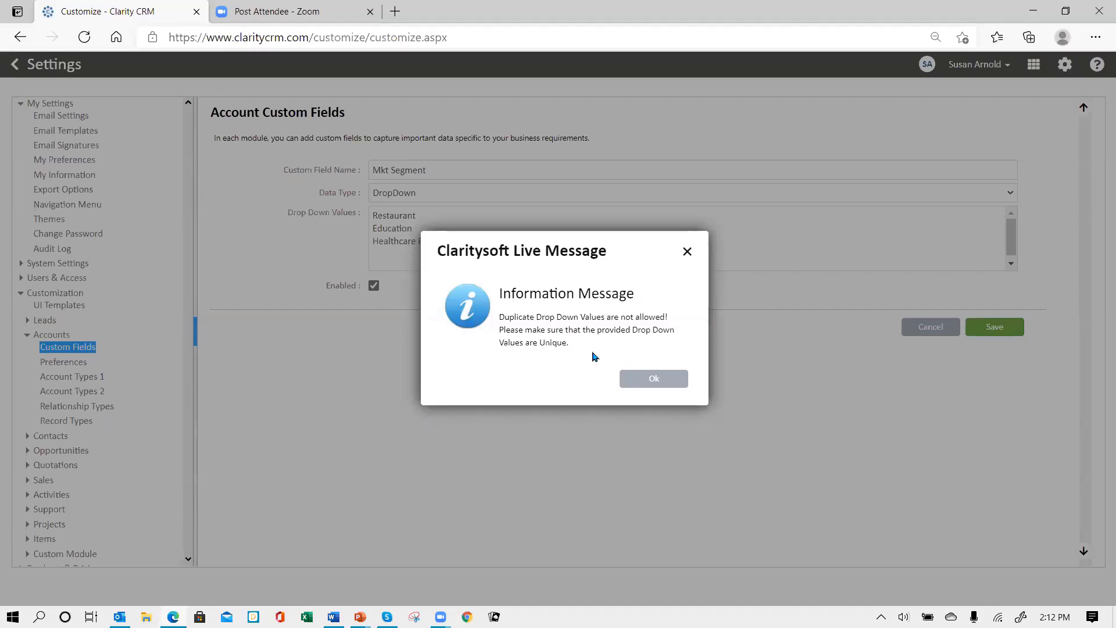
click(665, 386)
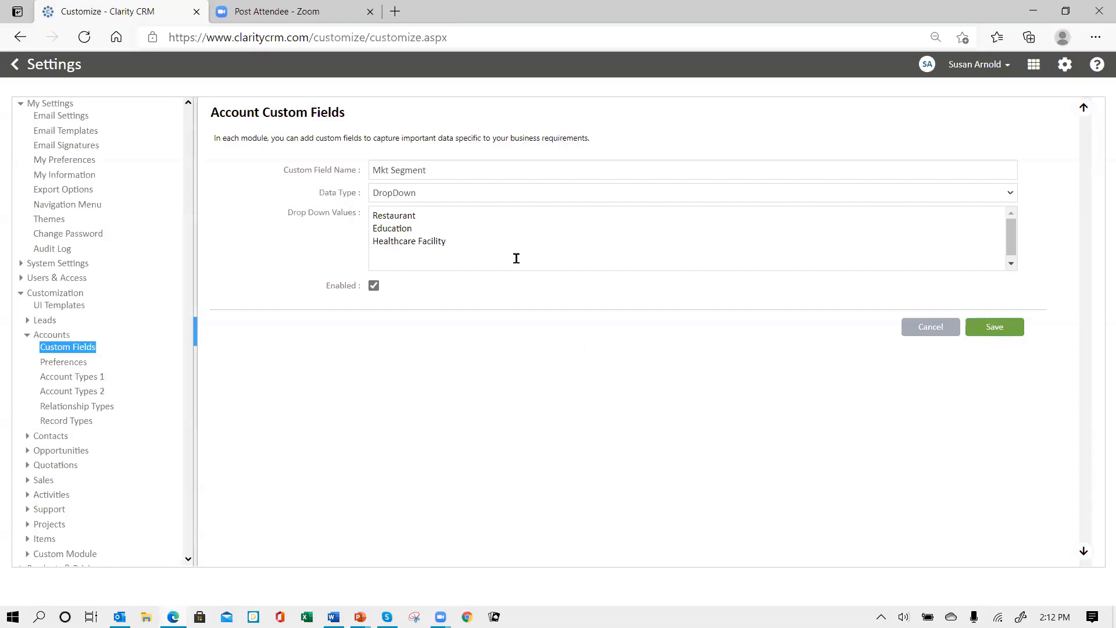
click(425, 261)
key(BackSpace)
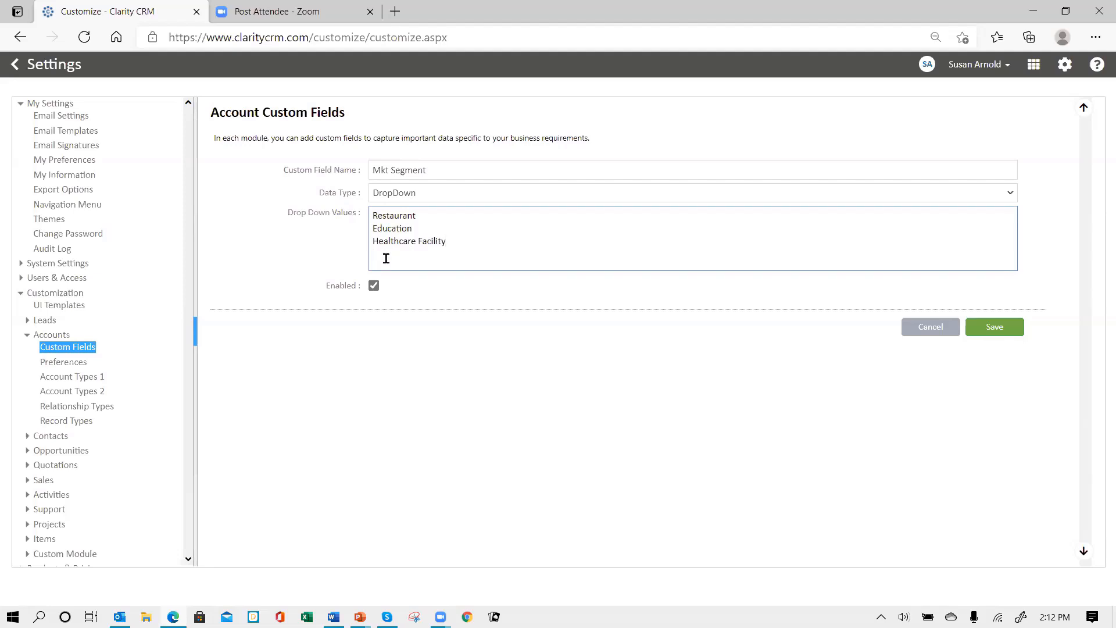
click(994, 328)
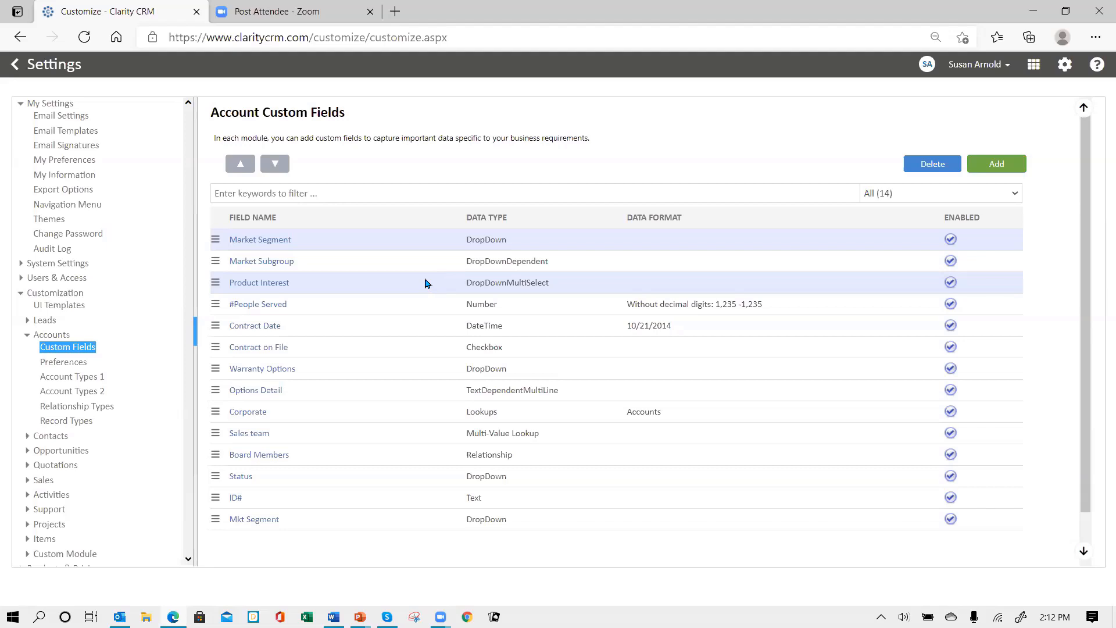
Add a new Account field named Product Interest2 with data type DropDownMultiSelect
click(997, 165)
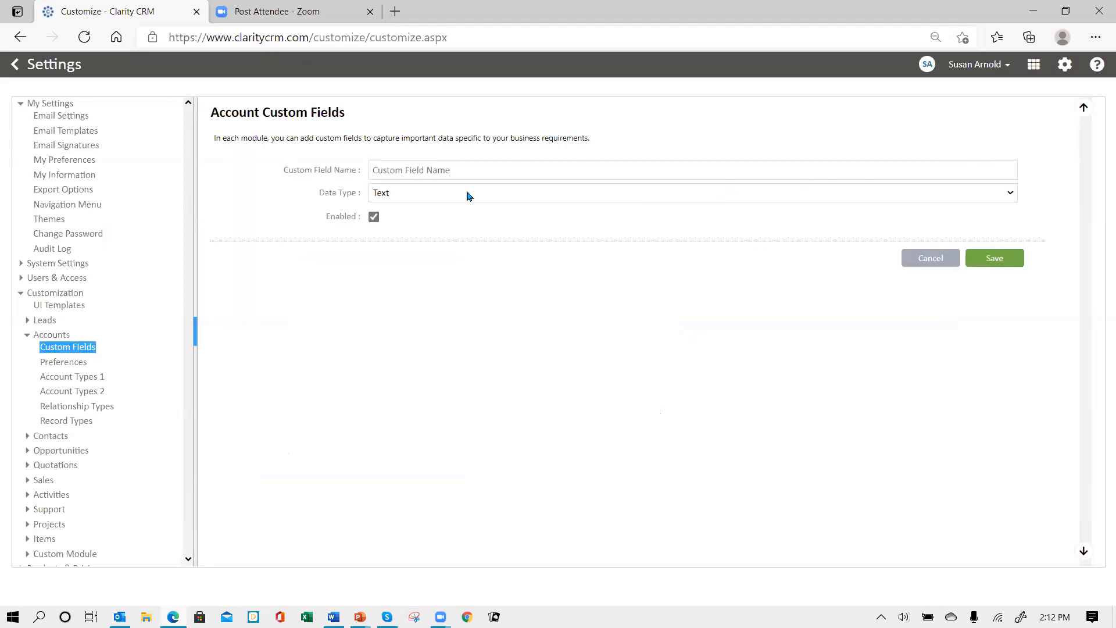
click(449, 170)
text(P)
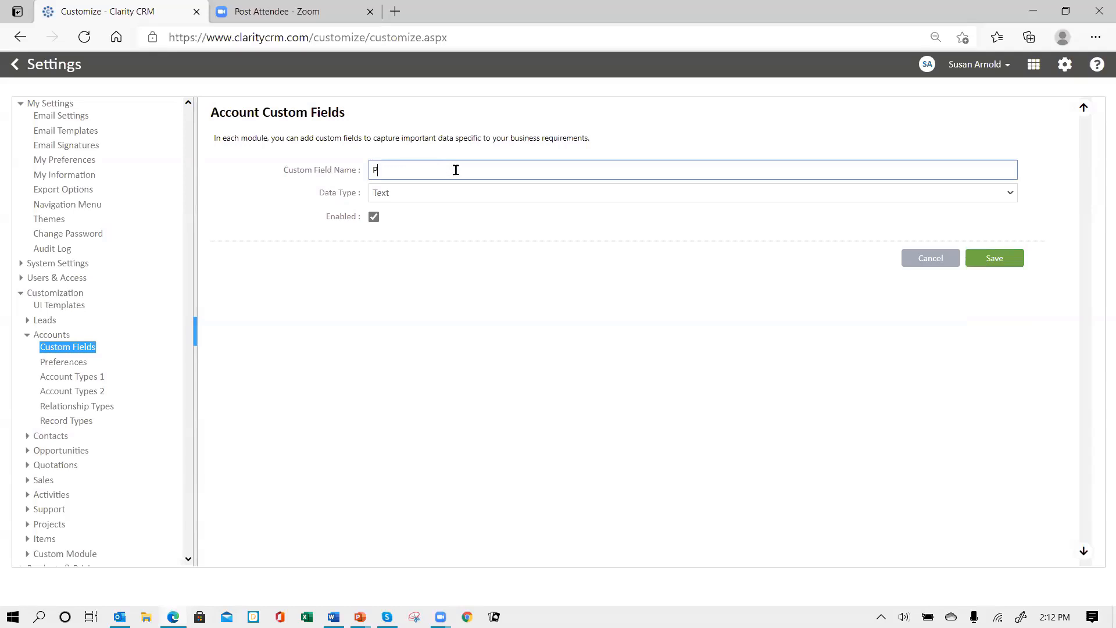
text(roduct Interest2)
click(451, 196)
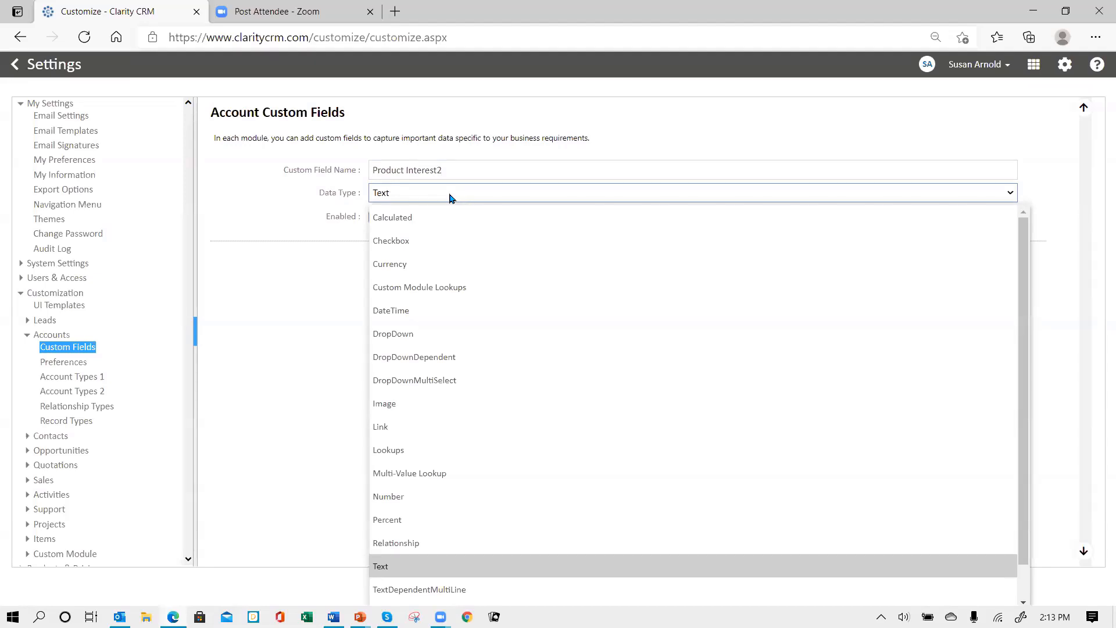
click(452, 385)
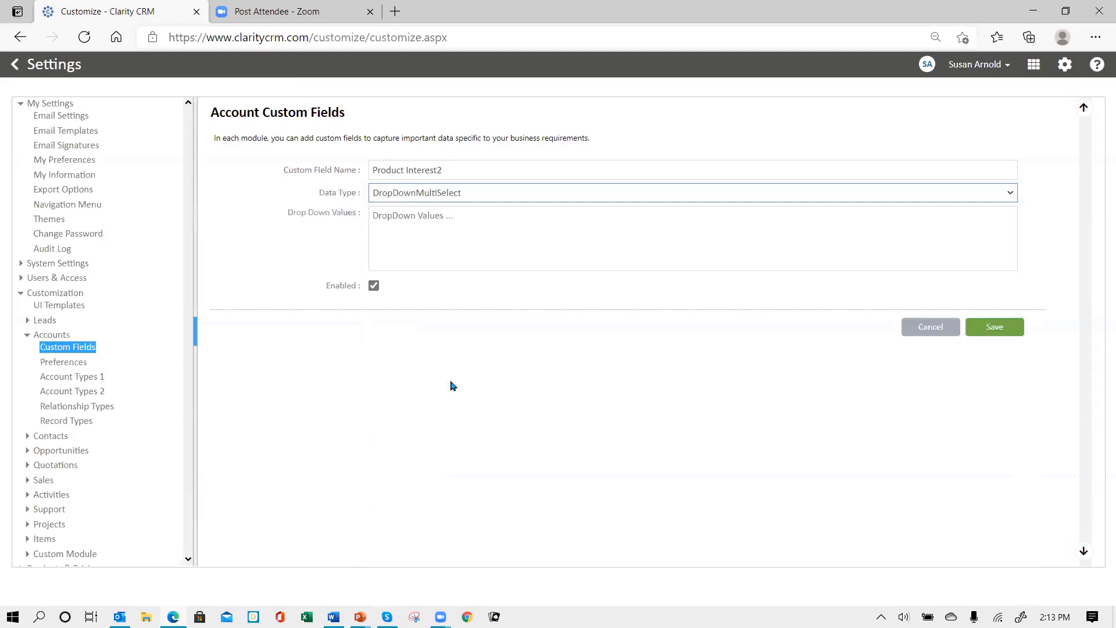
Paste values Table Linens, Dishware, Flatware and Glassware, drop the blank line, and save
click(390, 216)
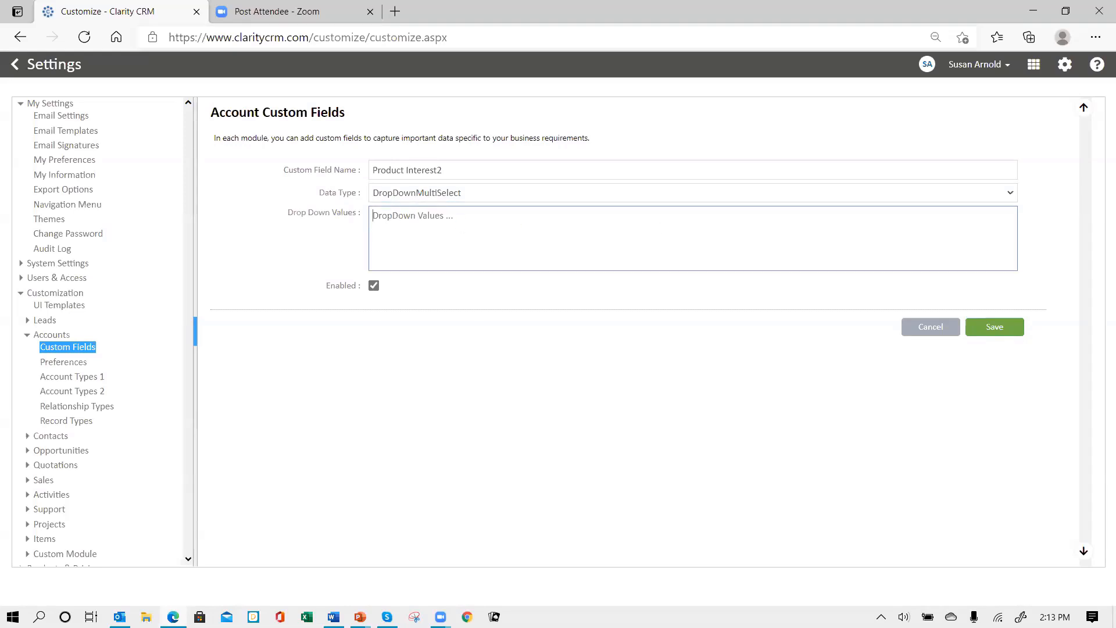
key(alt+Tab)
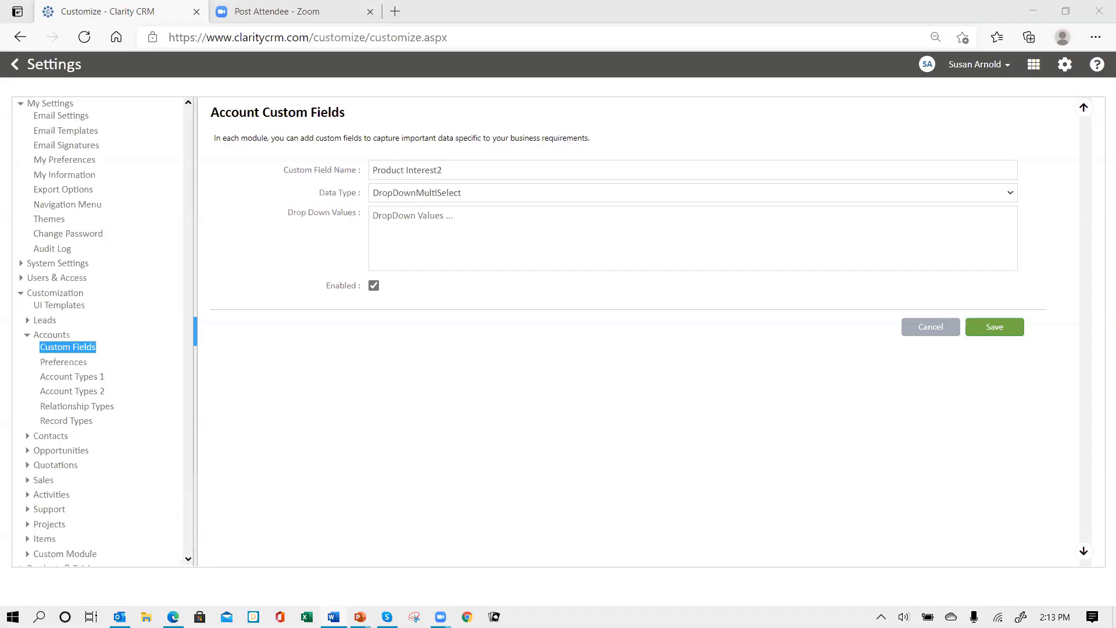
click(399, 218)
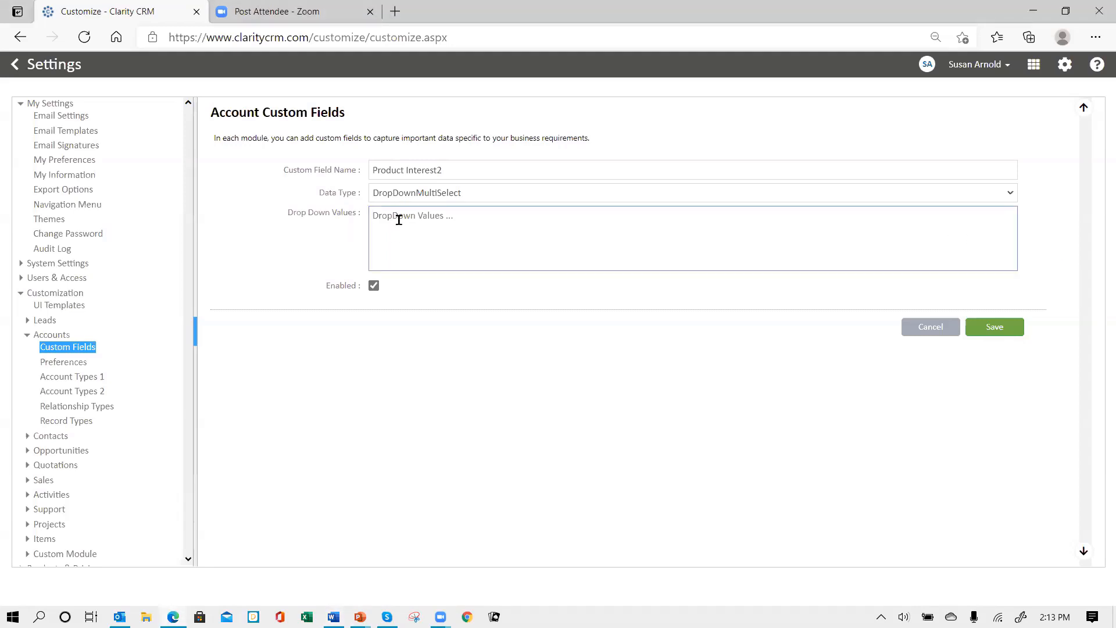
text(Table Linens Dishware Flatware Glassware)
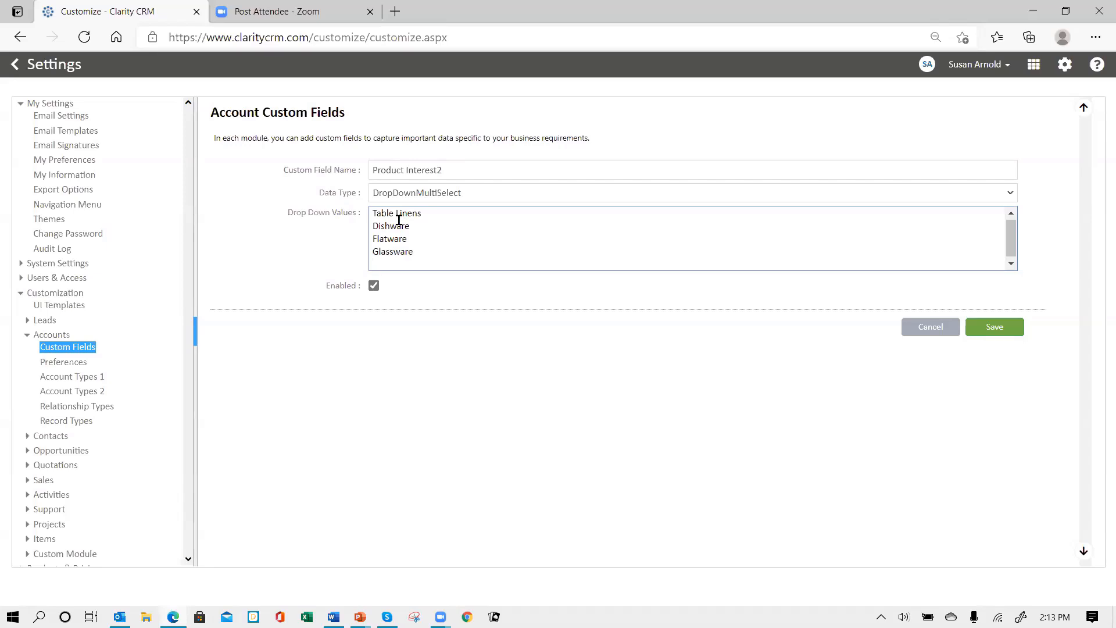
key(BackSpace)
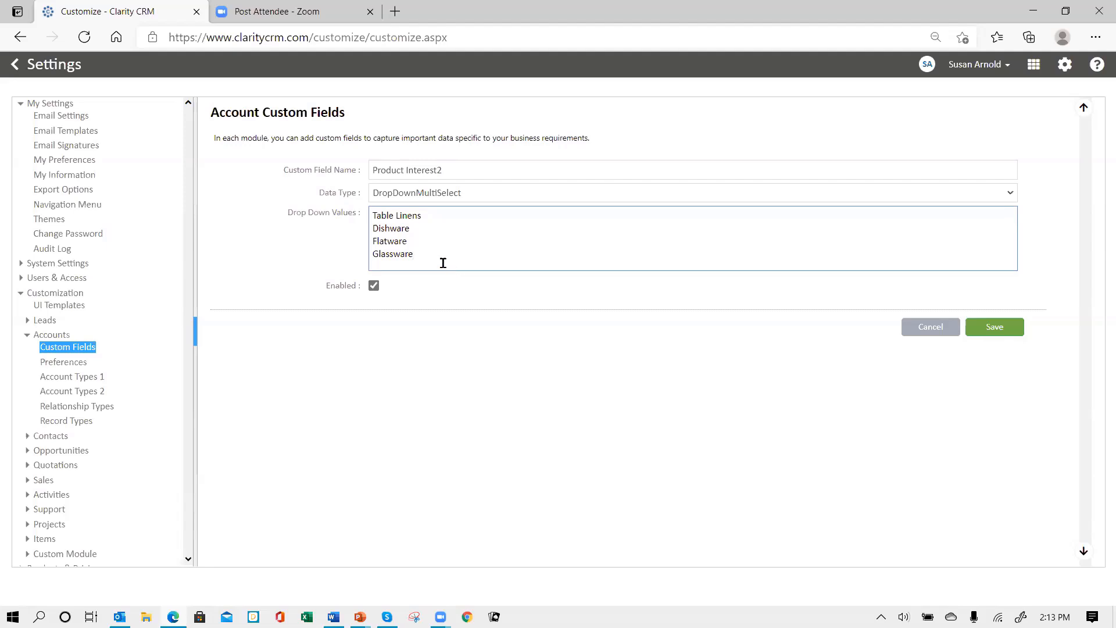
click(997, 329)
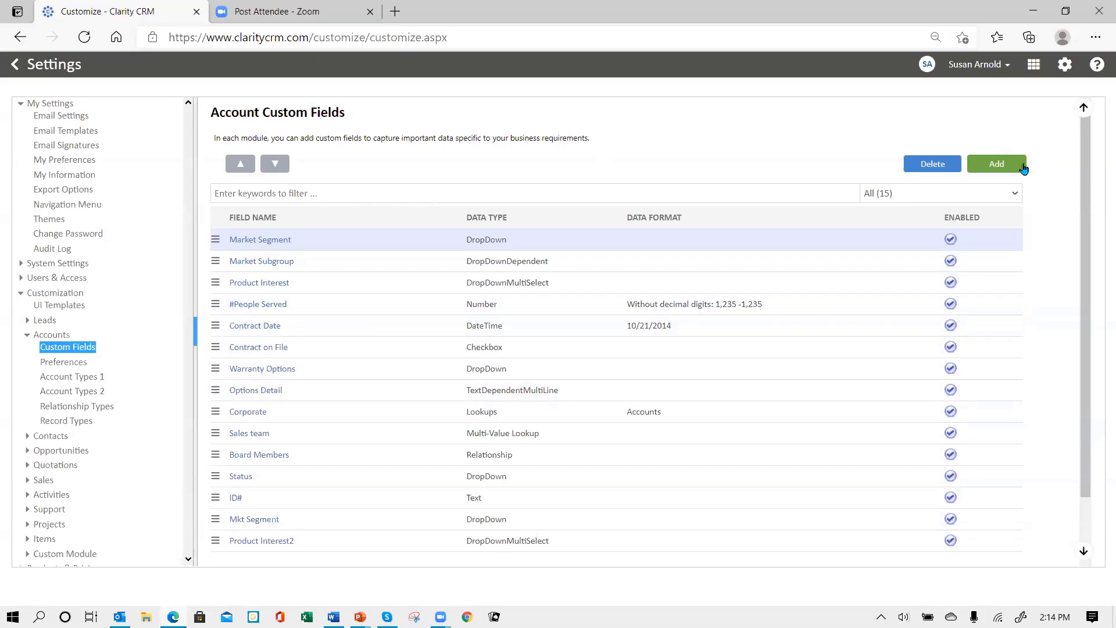
click(1003, 167)
Create the account field '# Served Daily' as a Number without decimal digits and save it
click(403, 172)
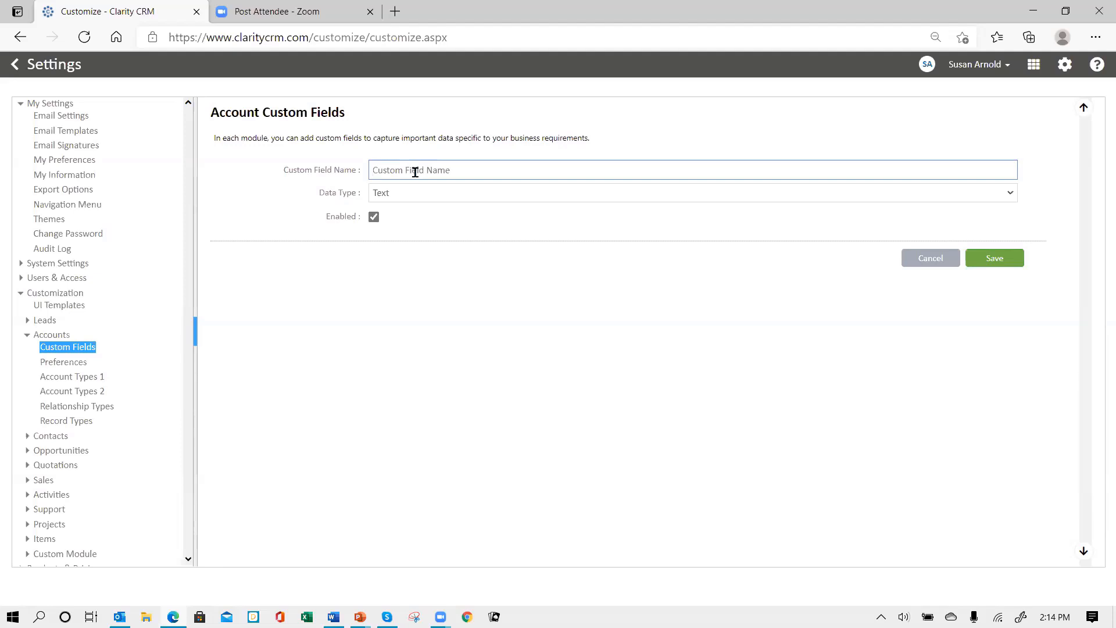
text(# Served Daily)
click(426, 199)
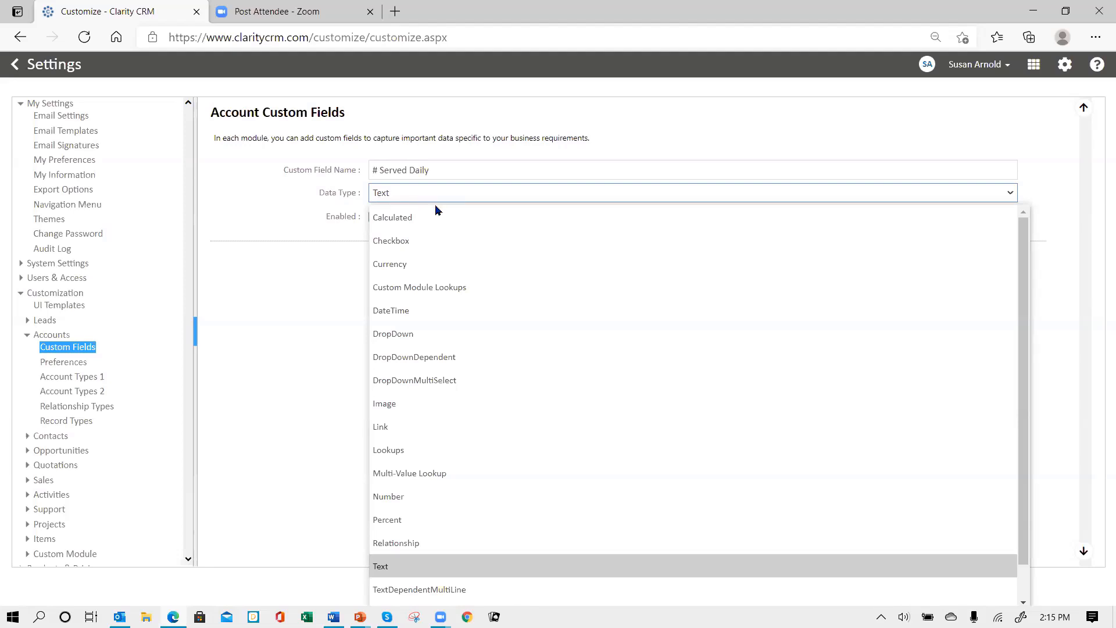
click(416, 497)
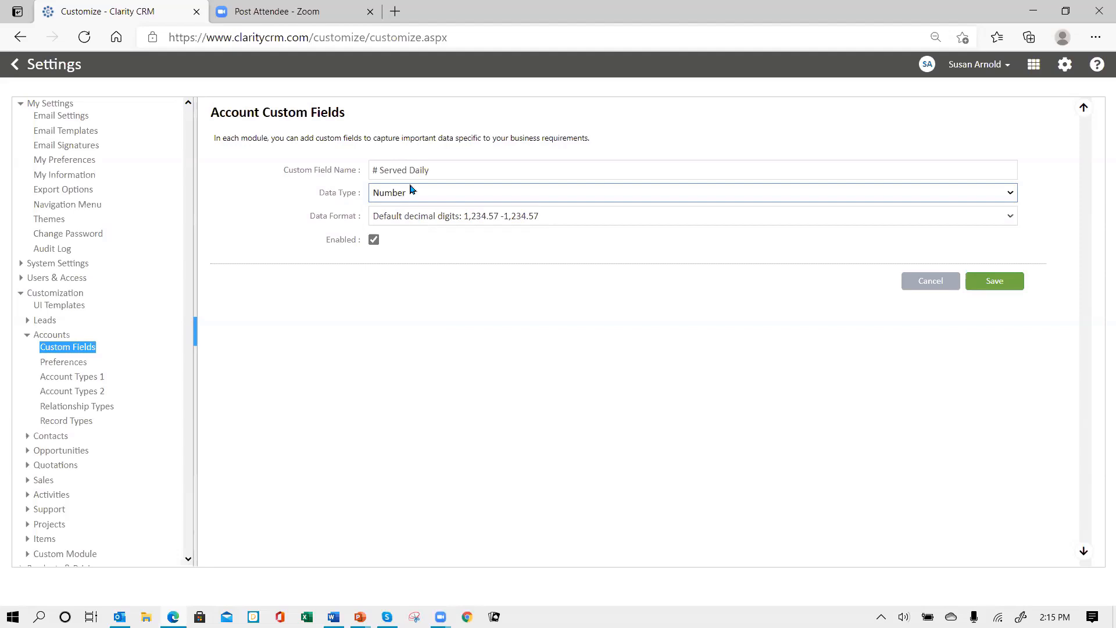
click(584, 223)
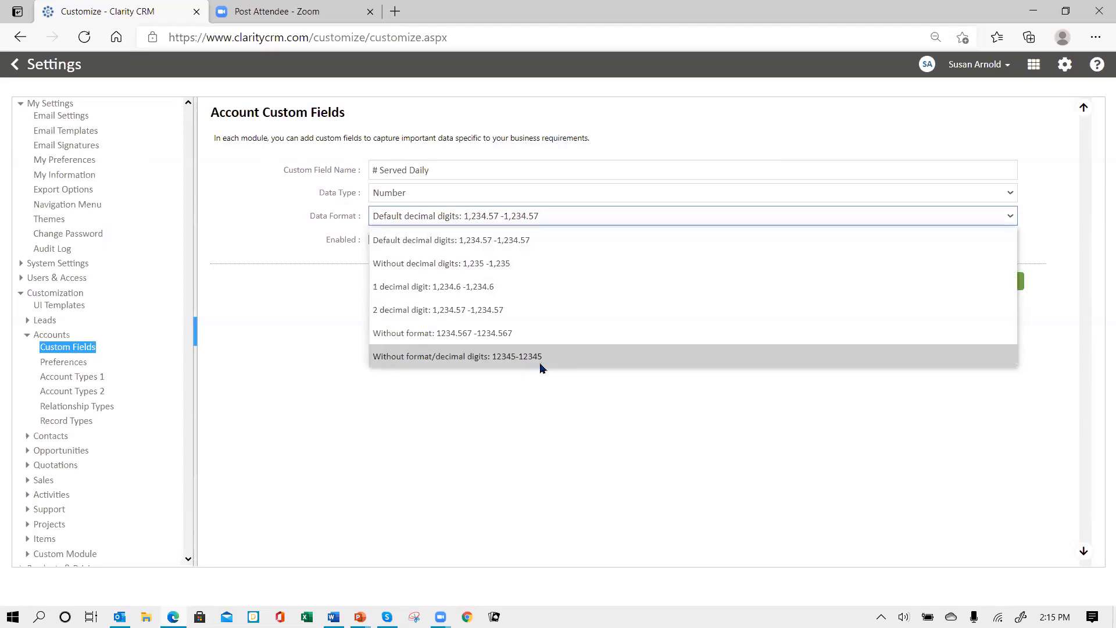
click(508, 264)
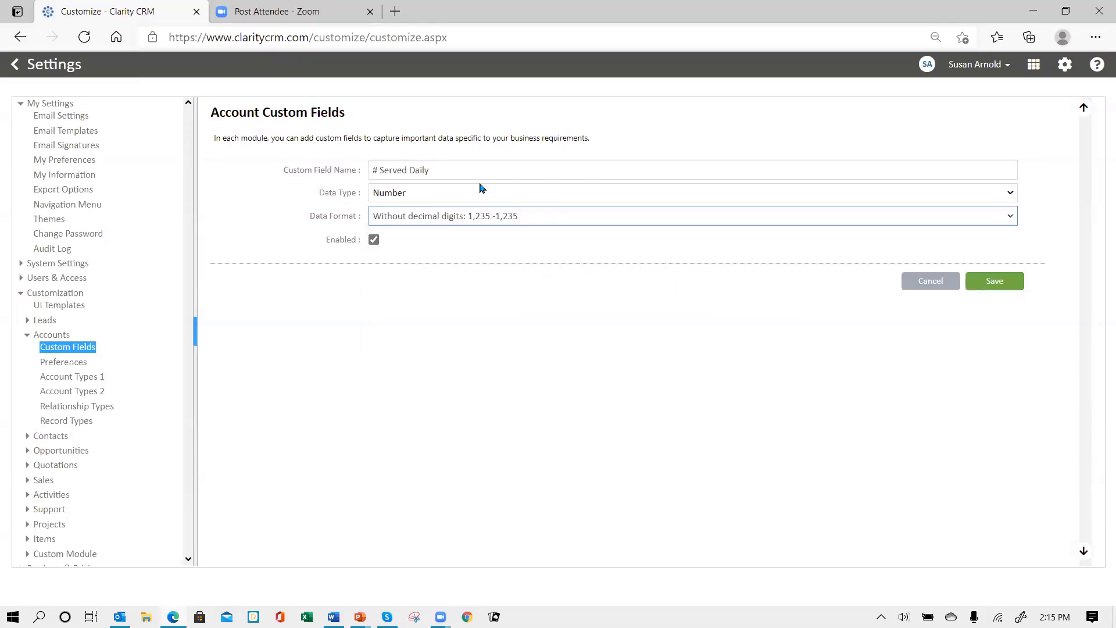
click(992, 281)
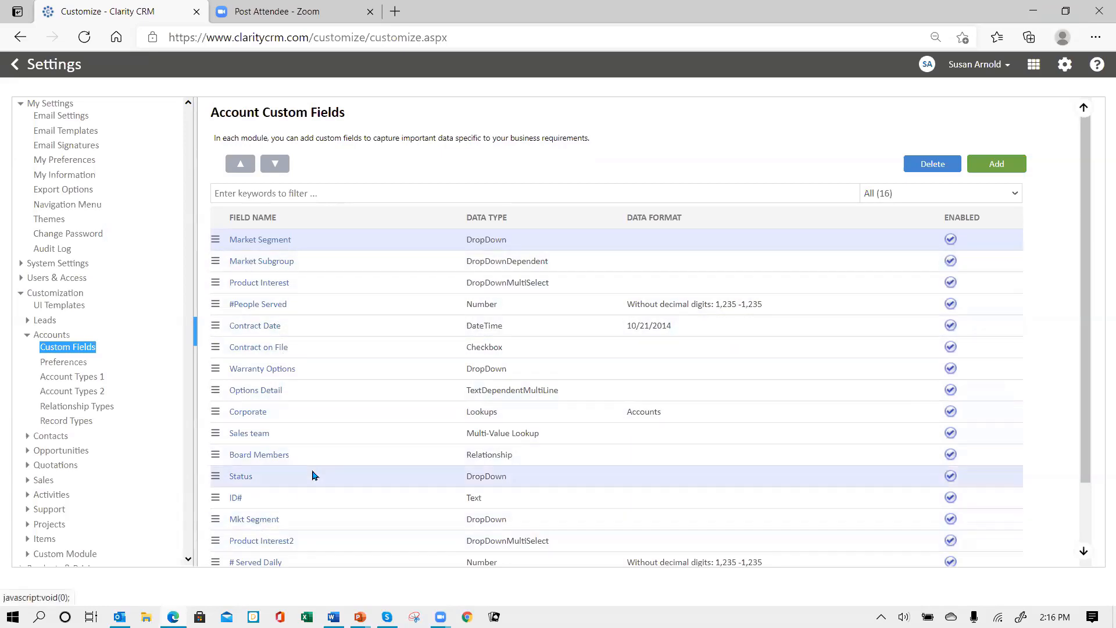
Copy the three drop-down values of the account Mkt Segment field without saving, then go to Lead Custom Fields
scroll(297, 469, down, 2)
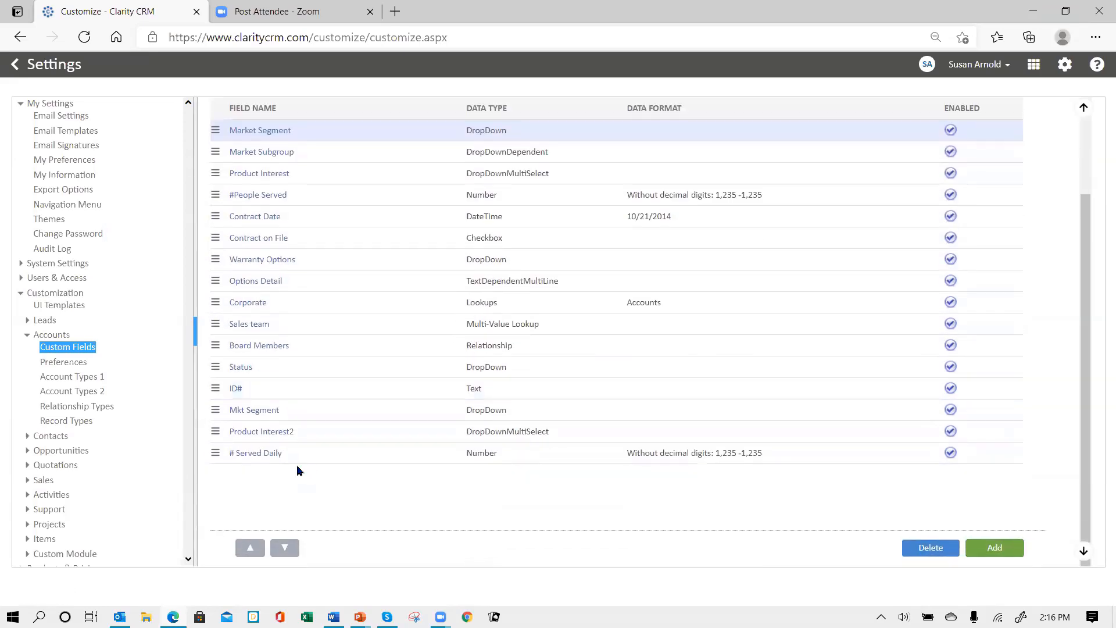
click(258, 411)
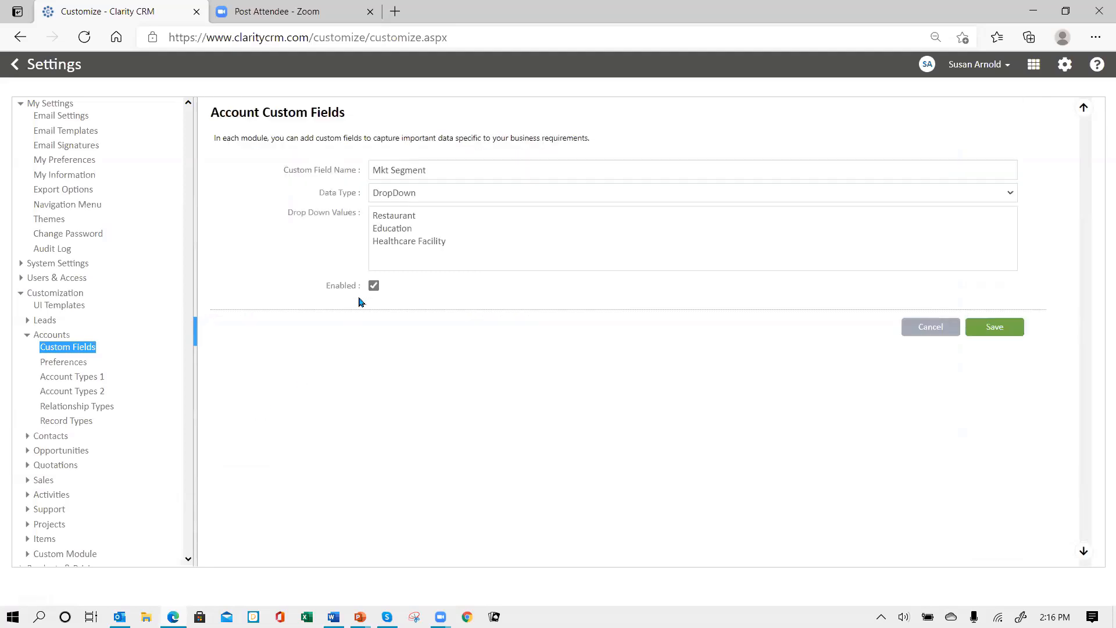
click(371, 215)
drag(372, 216, 492, 246)
key(ctrl+c)
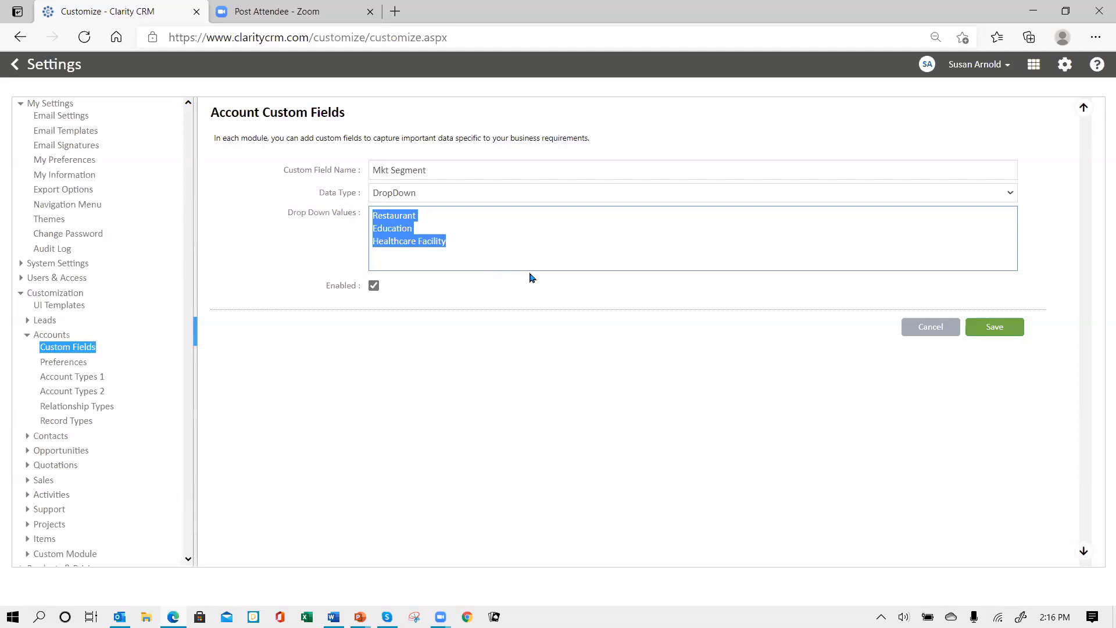
click(902, 328)
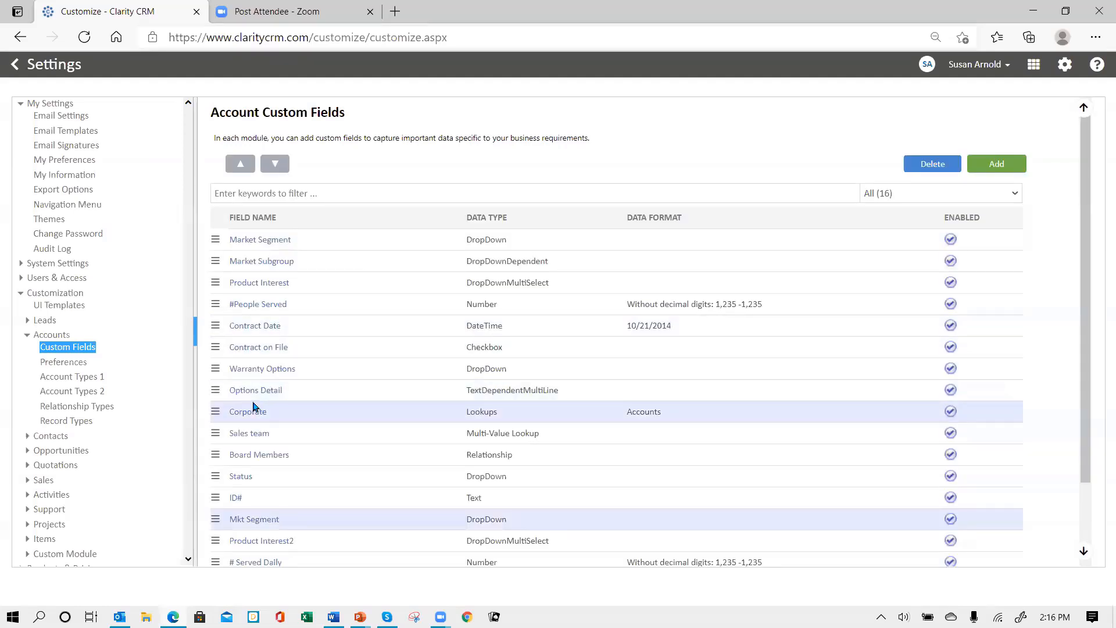
click(42, 321)
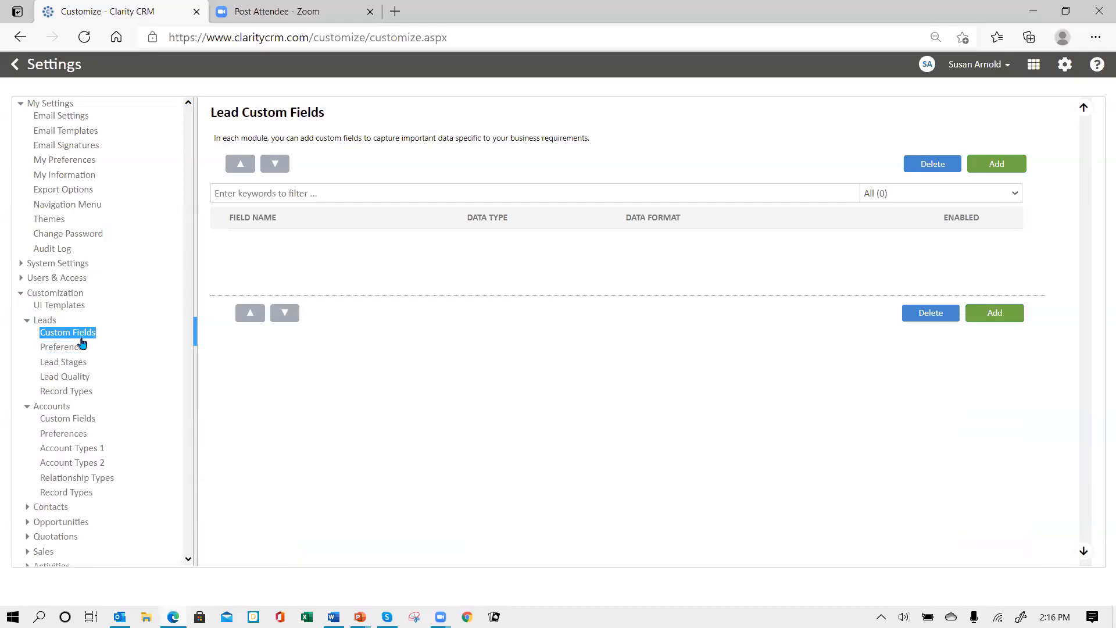
Add a Mkt Segment DropDown lead field with the pasted Restaurant, Education and Healthcare Facility values
click(1010, 168)
click(437, 174)
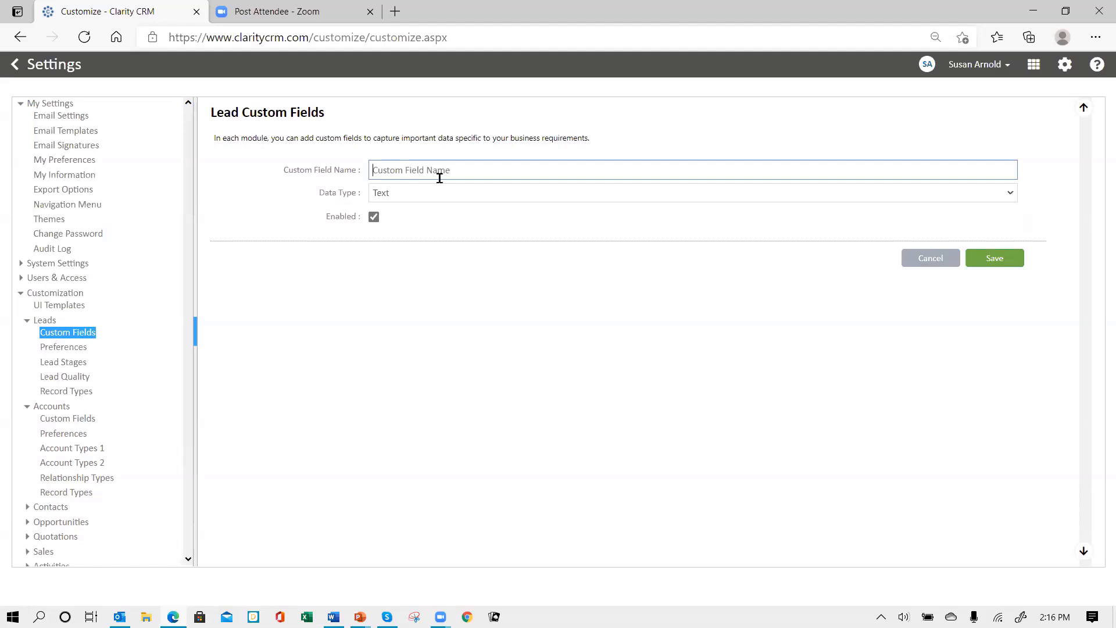
text(Mkt Segment)
click(457, 192)
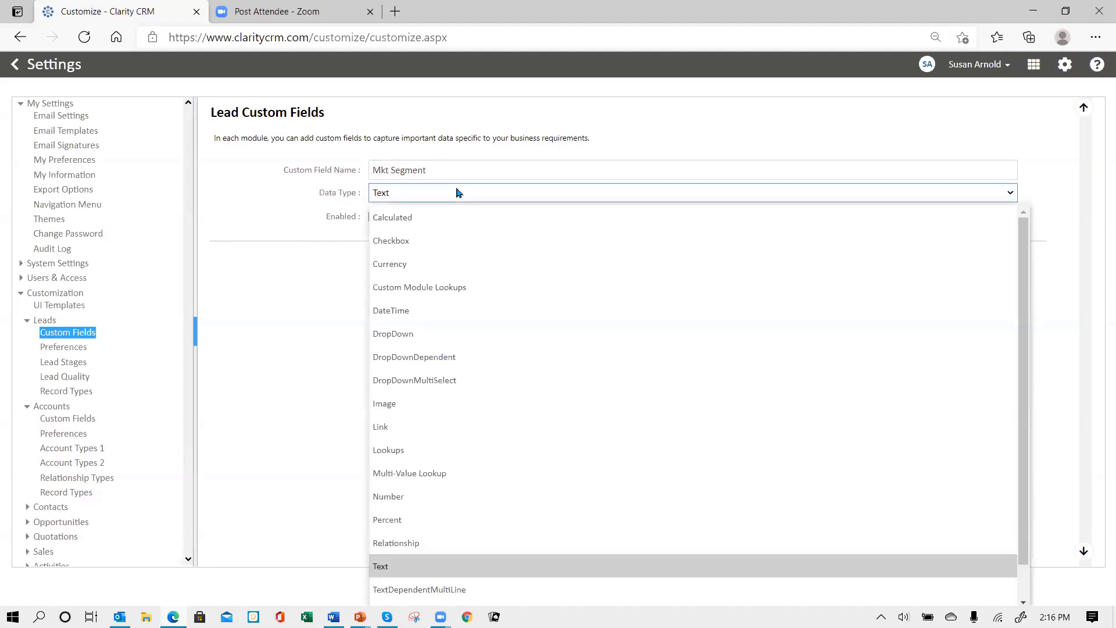
click(430, 326)
click(501, 210)
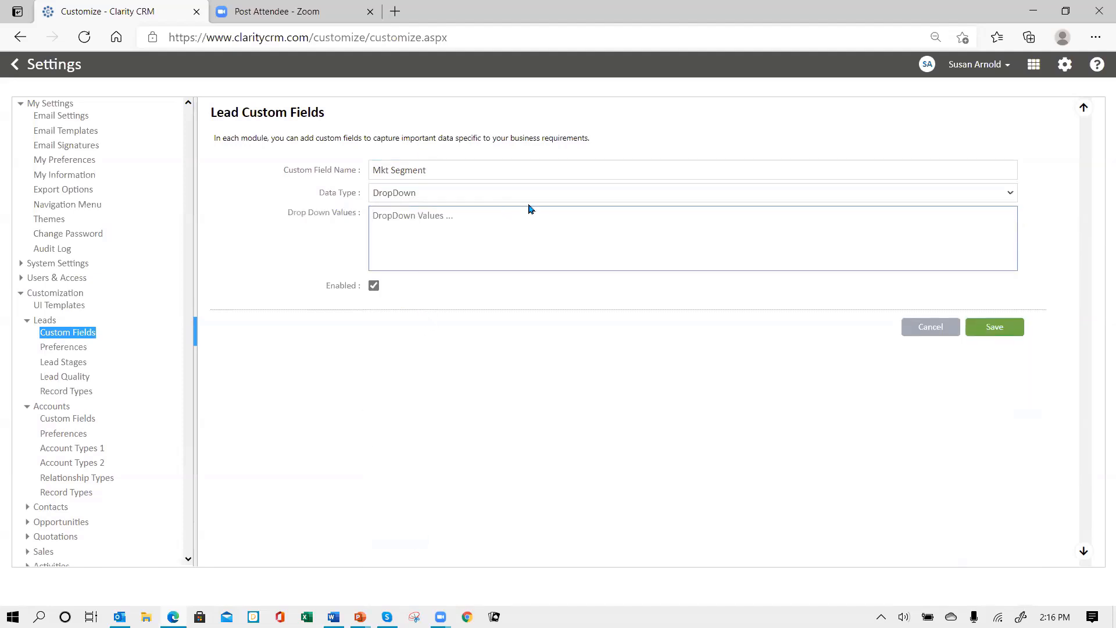
key(ctrl+v)
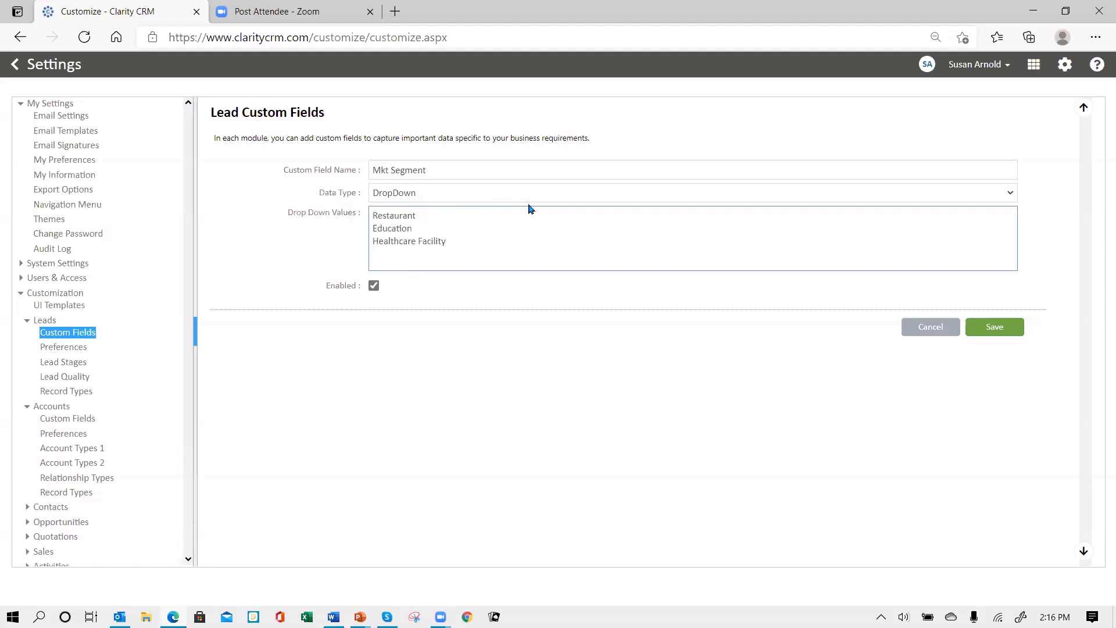
click(995, 329)
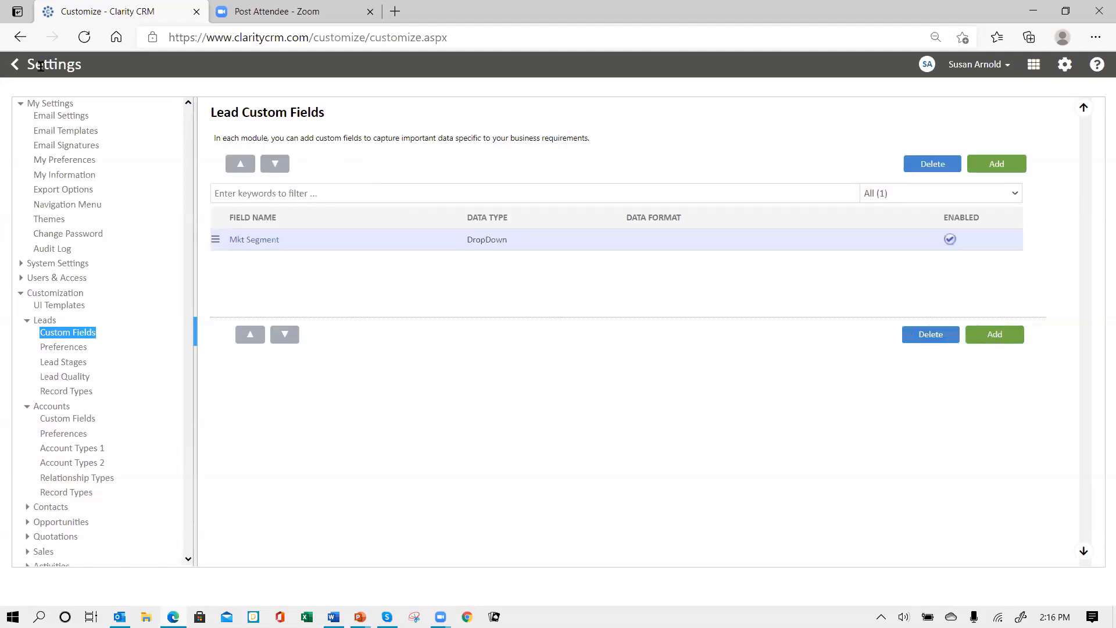
click(62, 523)
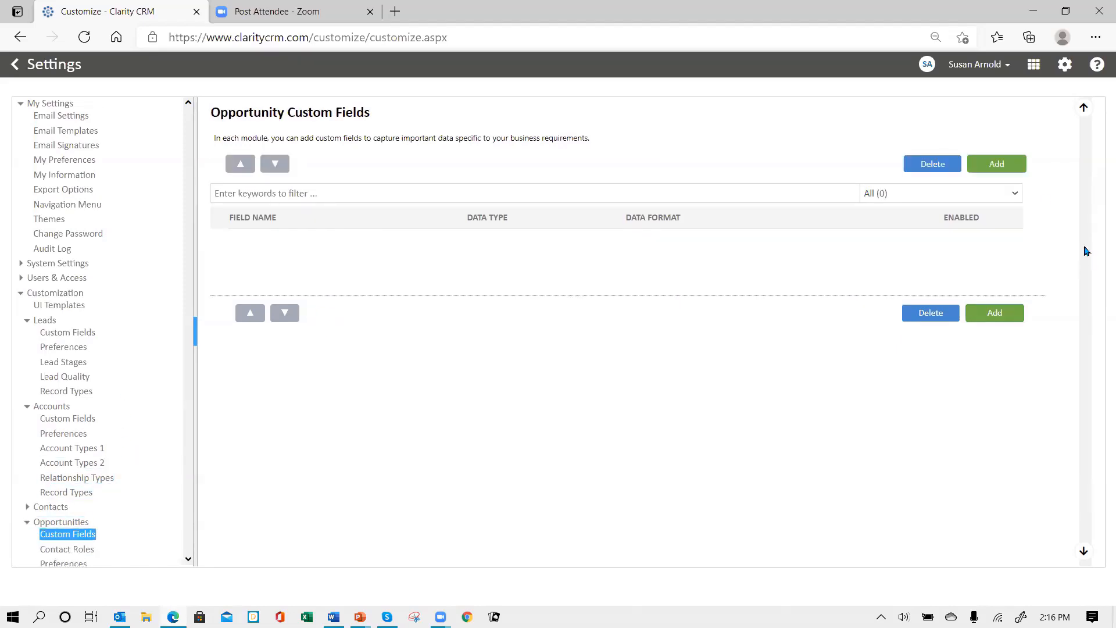
Add a Mkt Segment DropDown opportunity field with the three pasted market segment values
click(996, 164)
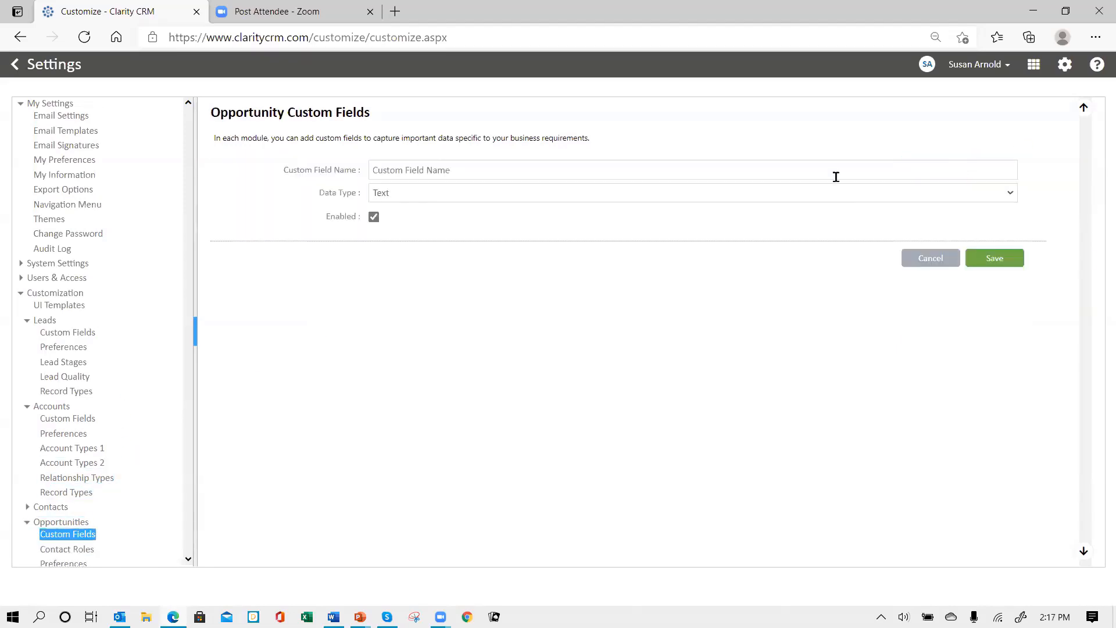
click(490, 170)
text(Mkt)
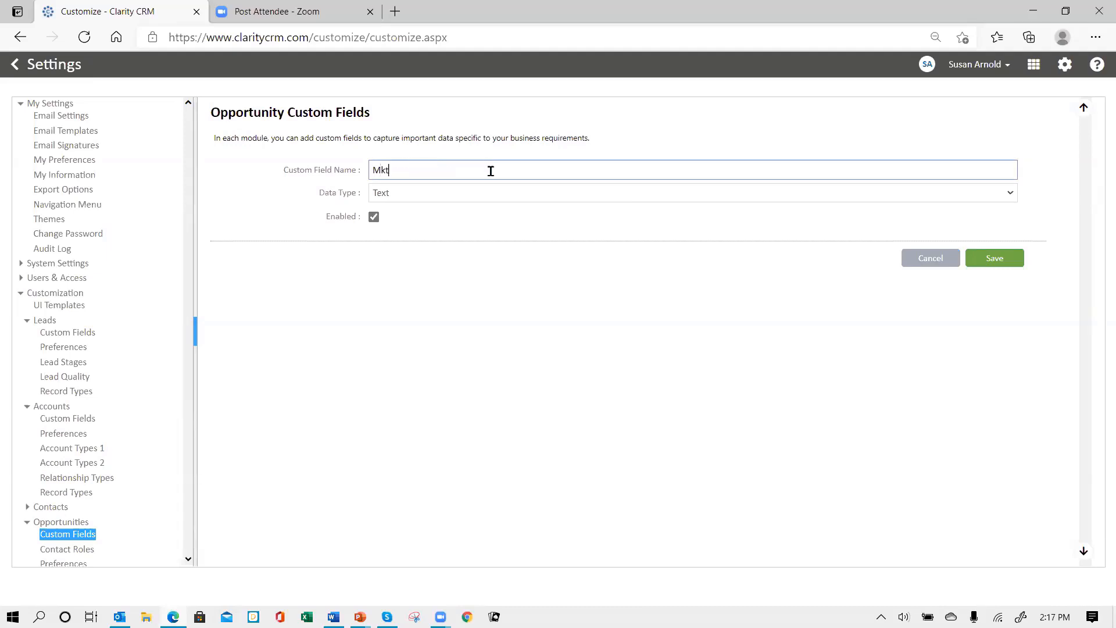
text( Segment)
key(Tab)
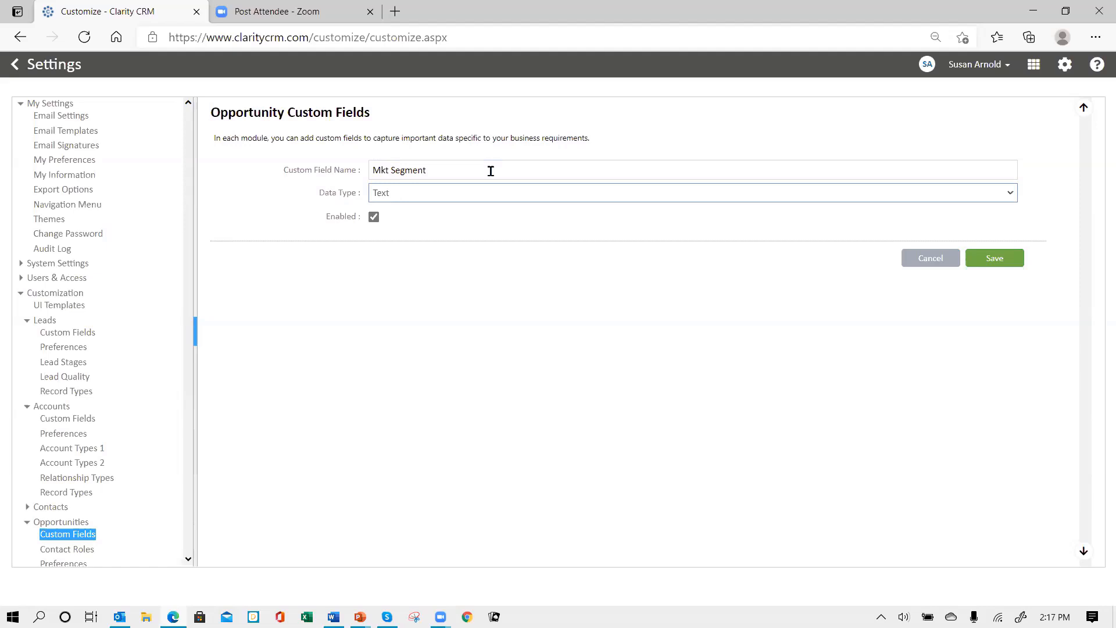
click(439, 197)
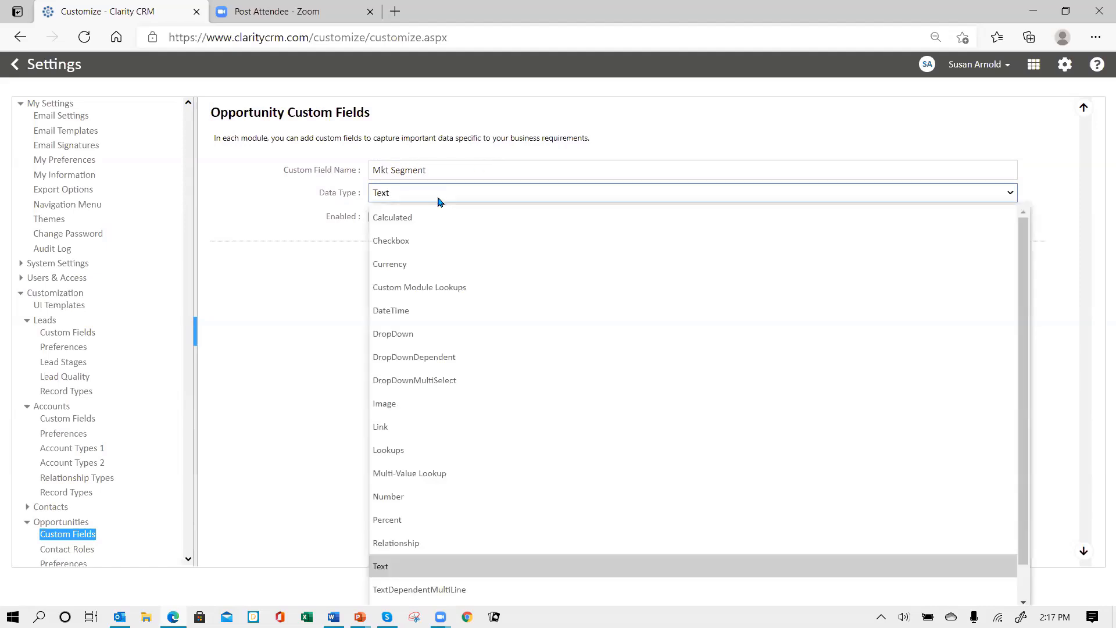
click(443, 339)
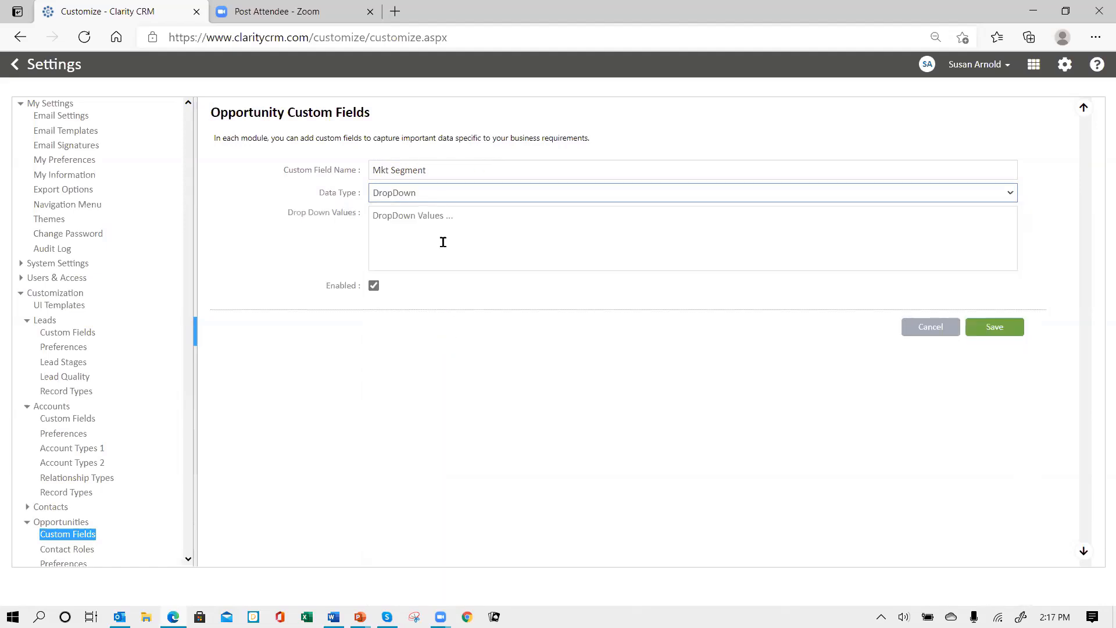
click(443, 233)
key(ctrl+v)
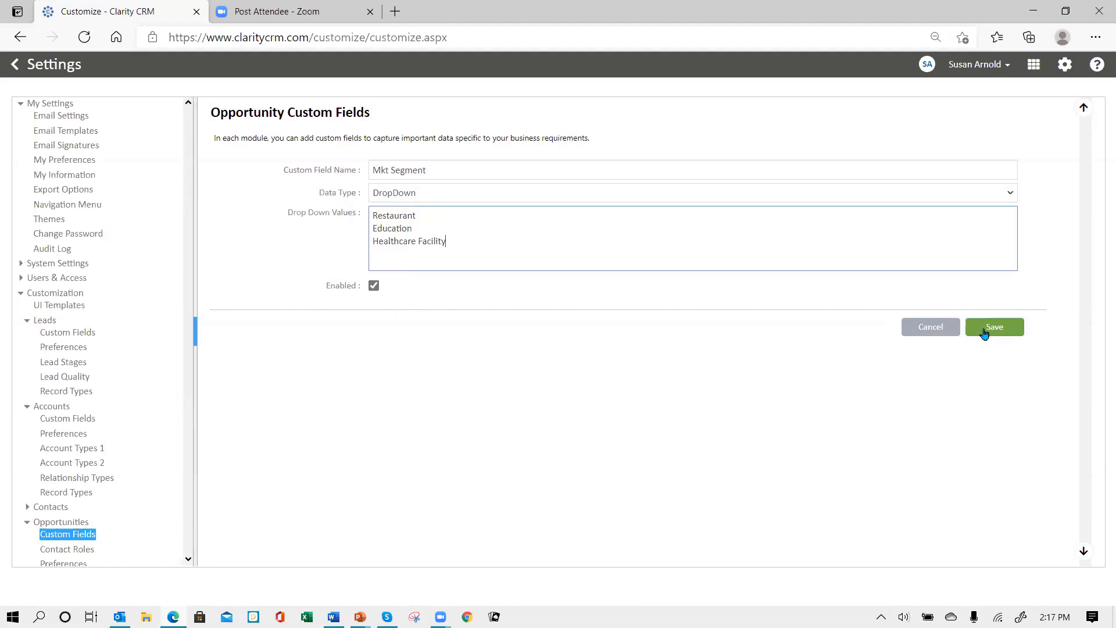
click(991, 327)
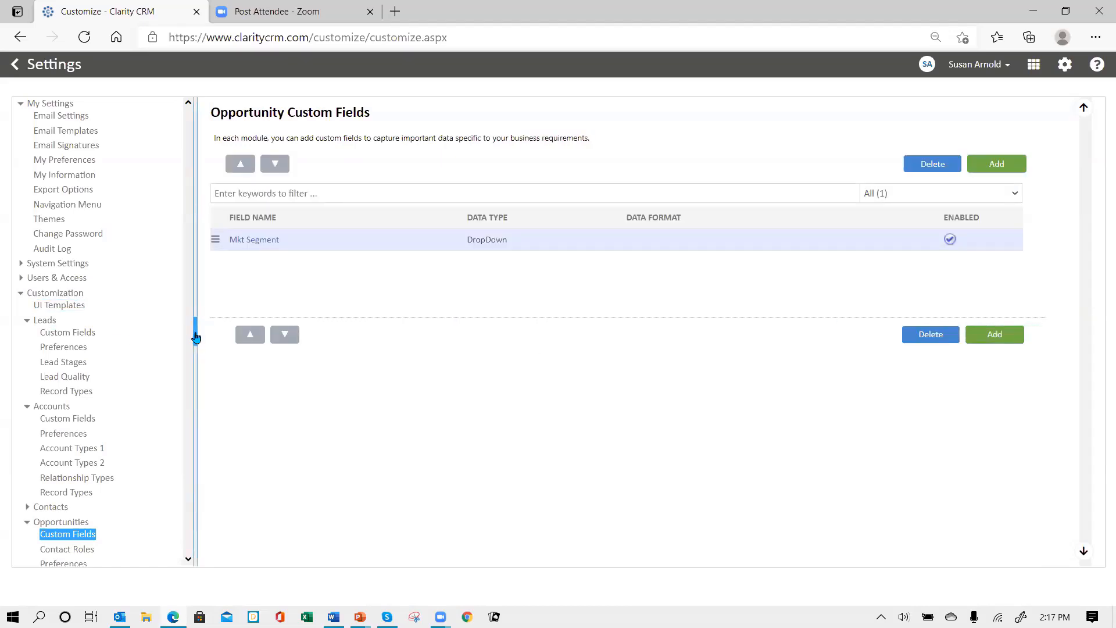
Select all page text and scroll through the Opportunity Custom Fields page to check the new field
key(ctrl+a)
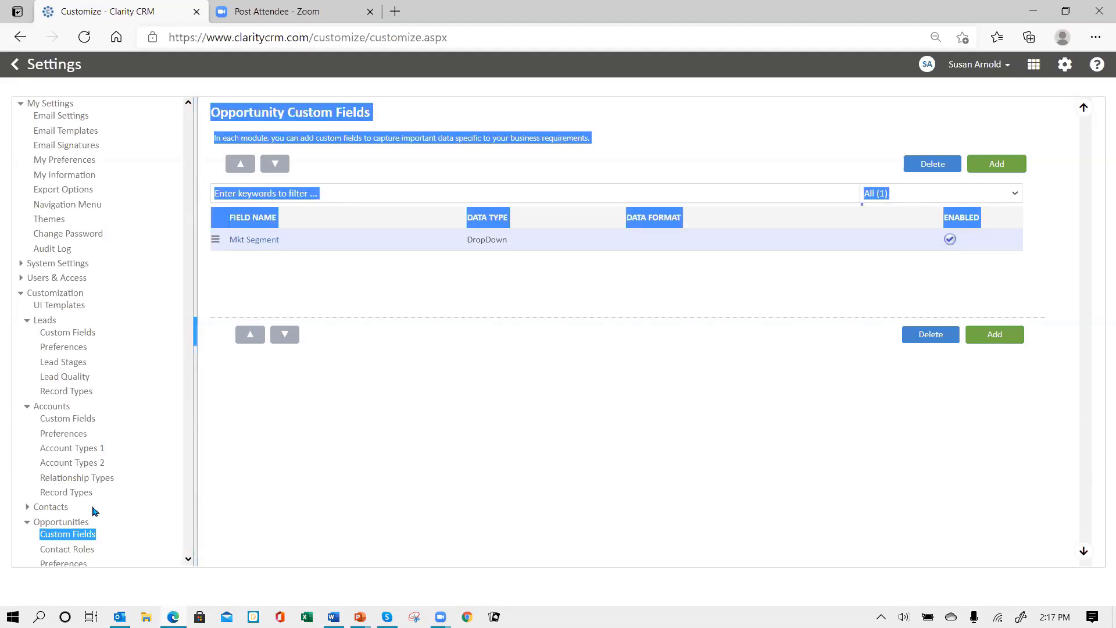
scroll(148, 468, down, 3)
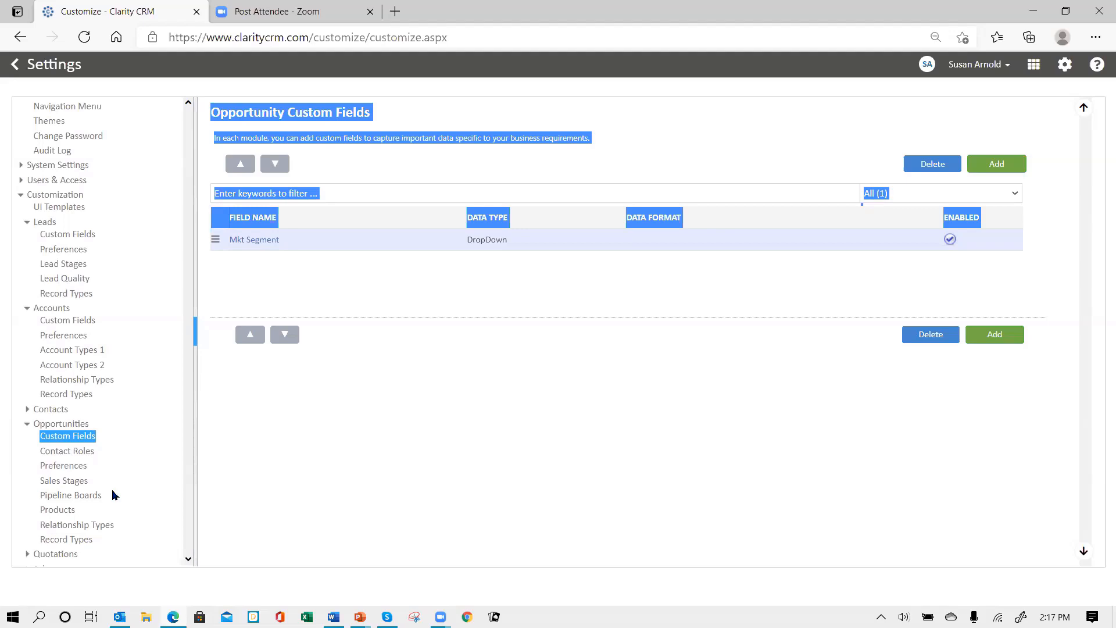
scroll(113, 495, down, 2)
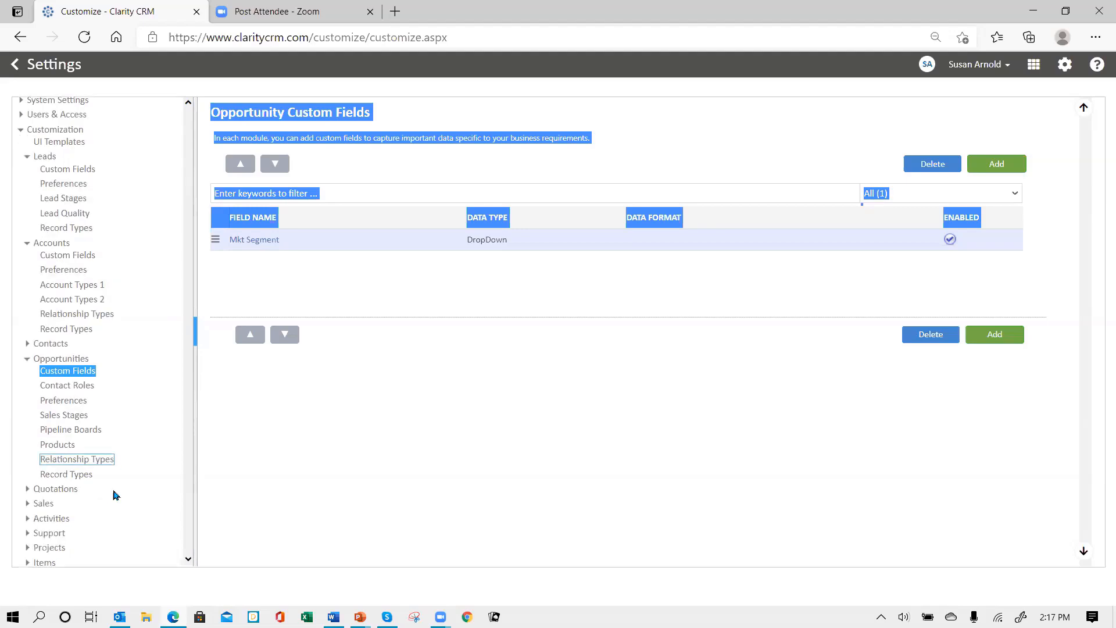
scroll(114, 494, down, 1)
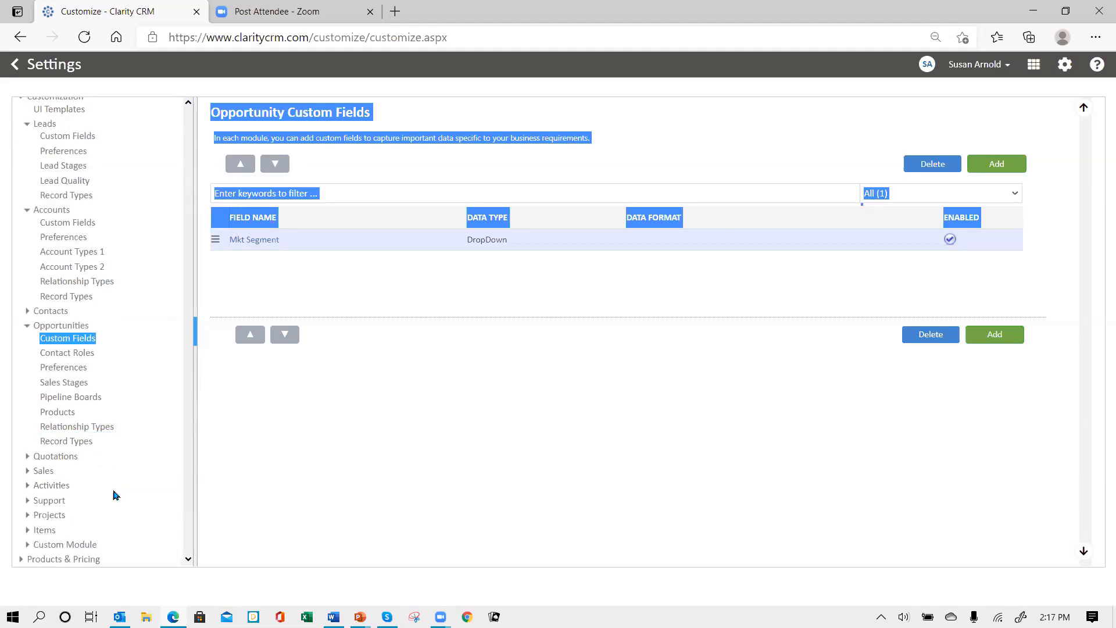
scroll(154, 323, up, 4)
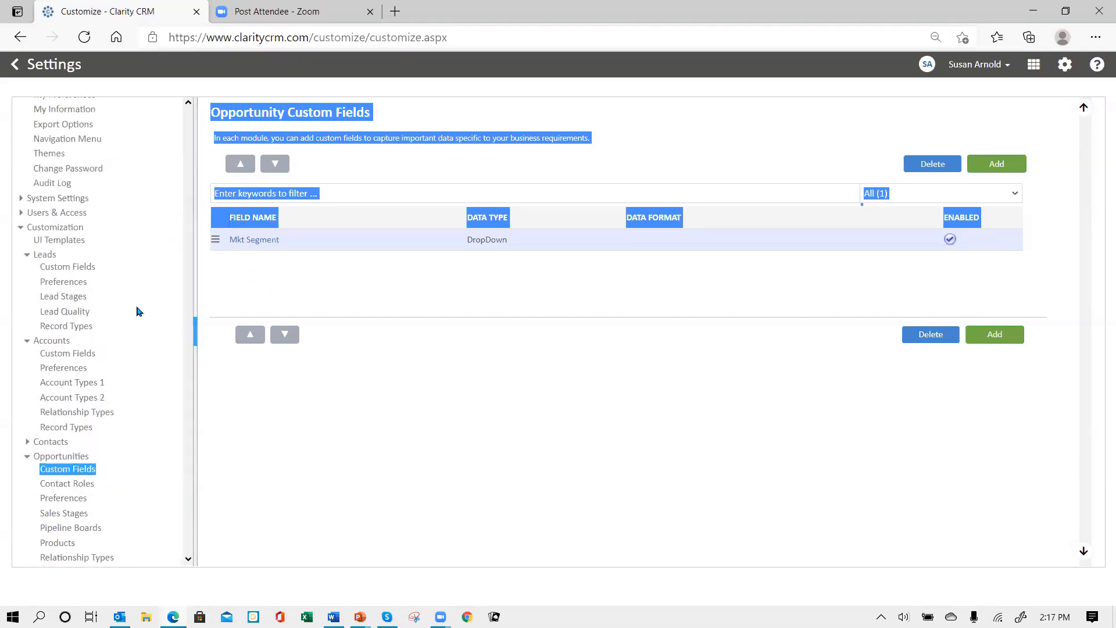
Copy the account Product Interest2 values Table Linens, Dishware, Flatware and Glassware without saving, then return to Lead Custom Fields
click(64, 354)
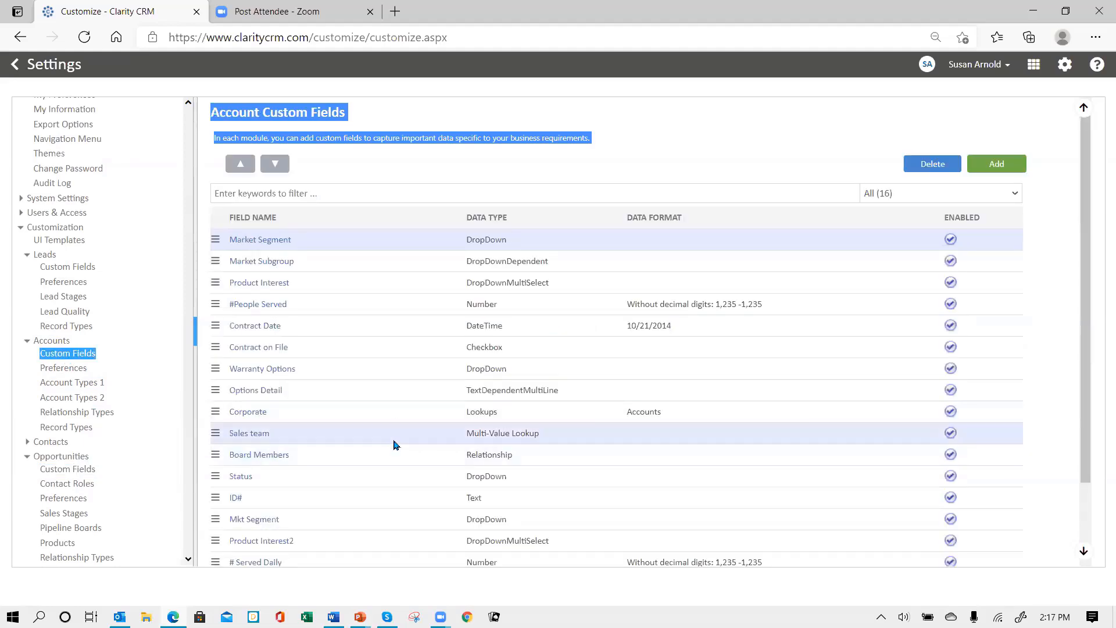
click(268, 541)
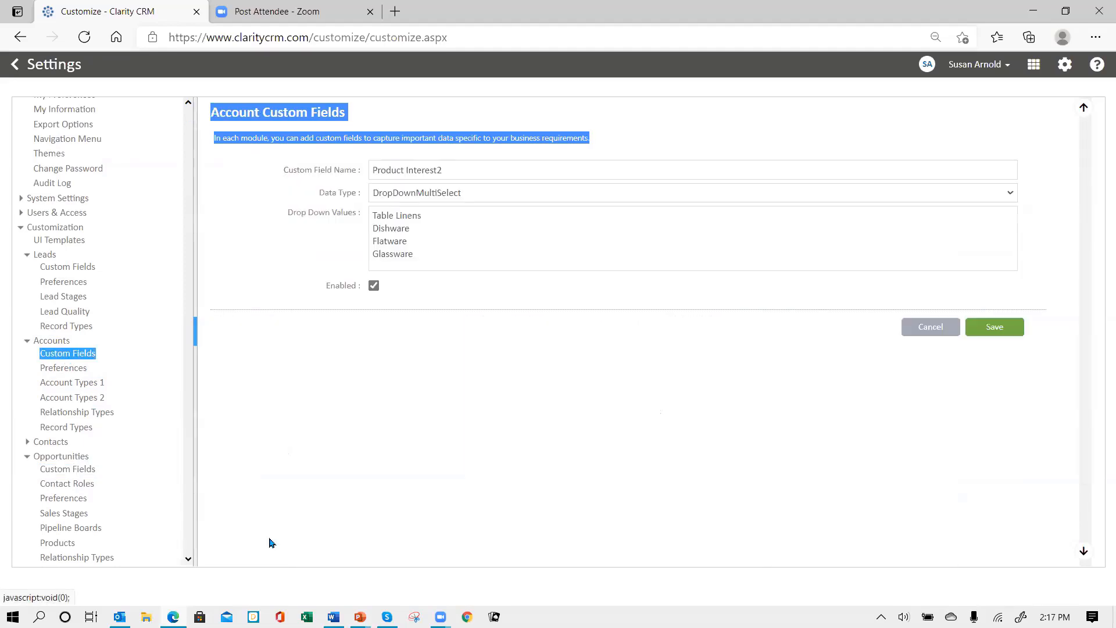
drag(373, 216, 478, 257)
key(ctrl+c)
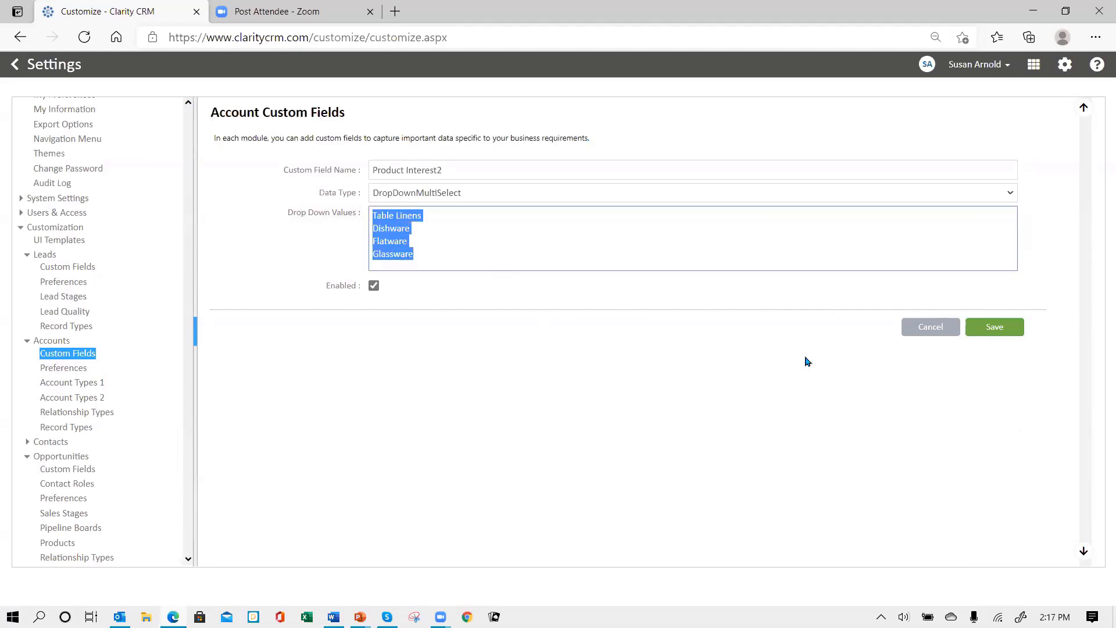
click(925, 327)
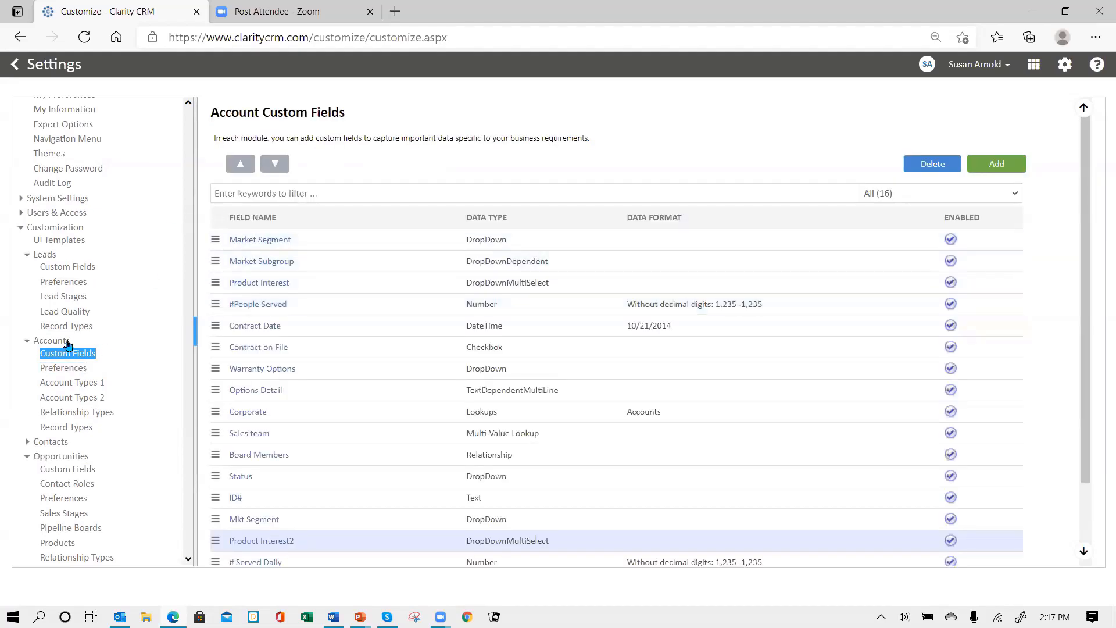
click(78, 269)
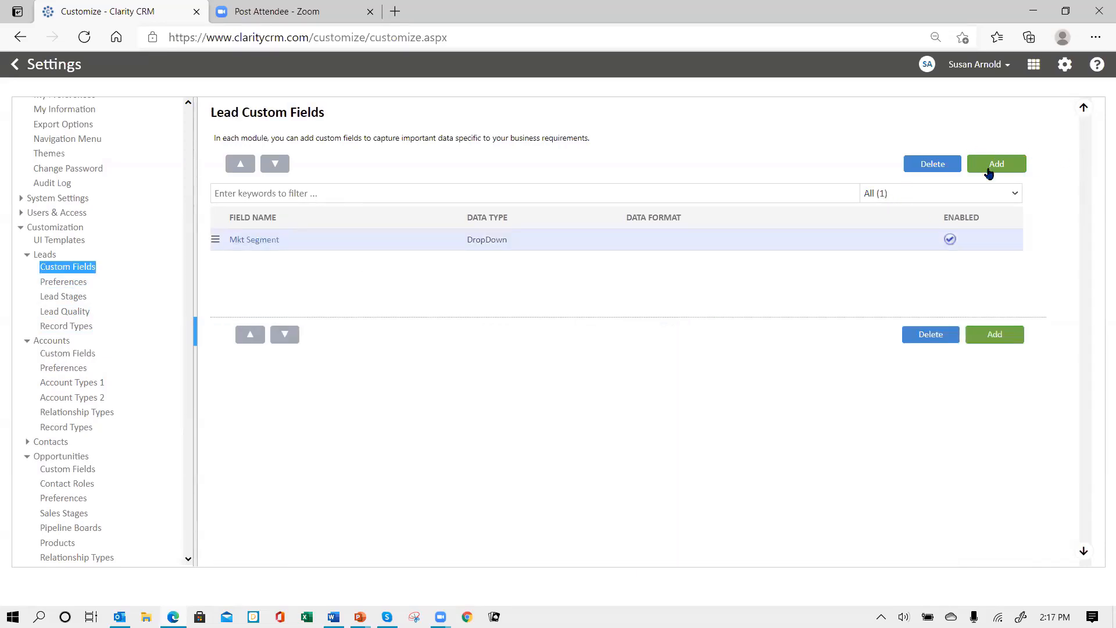
Add a Product Interest2 DropDownMultiSelect lead field with the four pasted product values
click(988, 169)
click(465, 168)
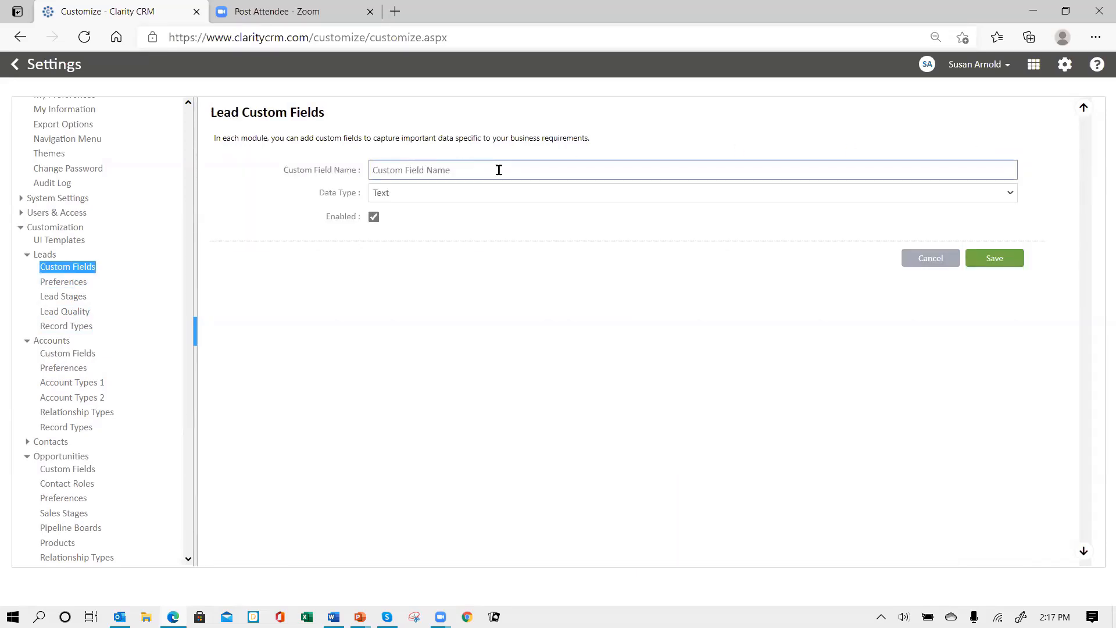
text(Product Interest2)
click(469, 194)
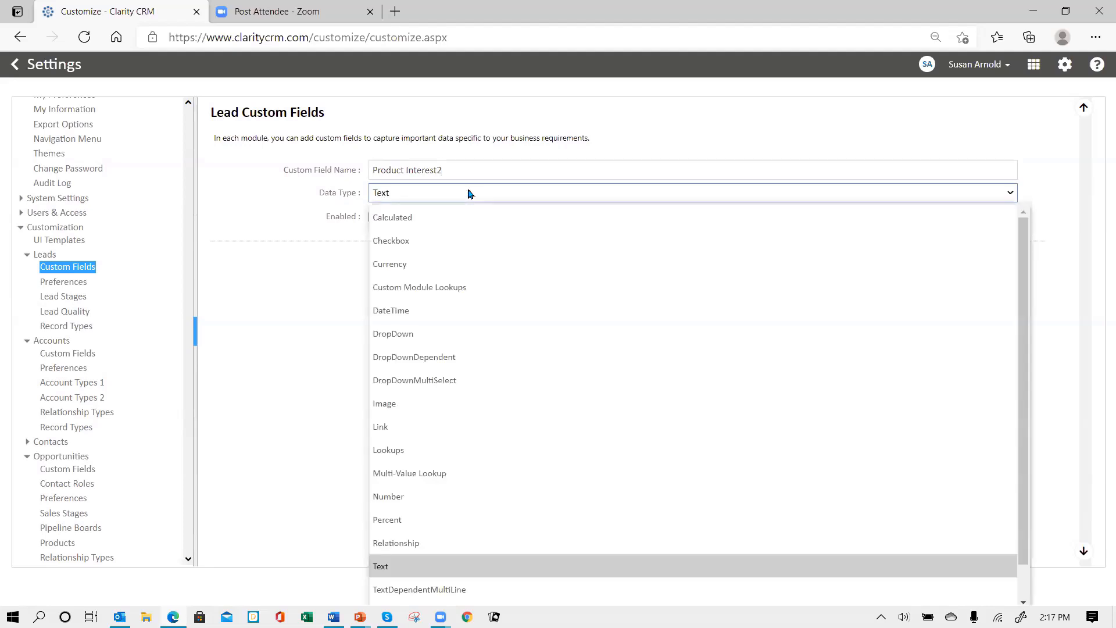
click(436, 381)
click(455, 226)
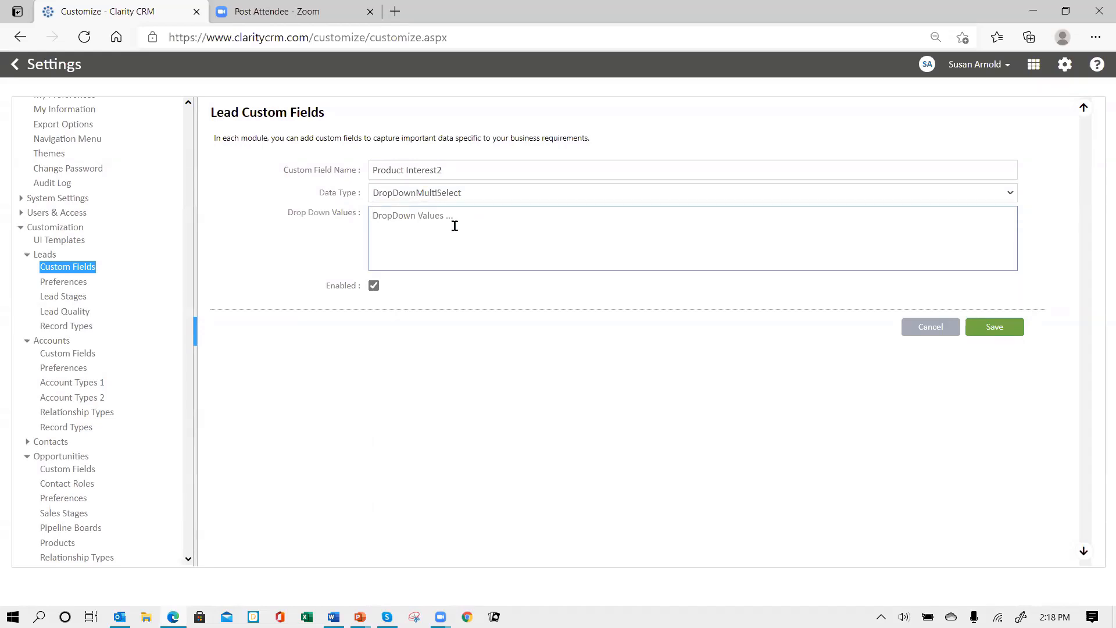
key(ctrl+v)
click(992, 327)
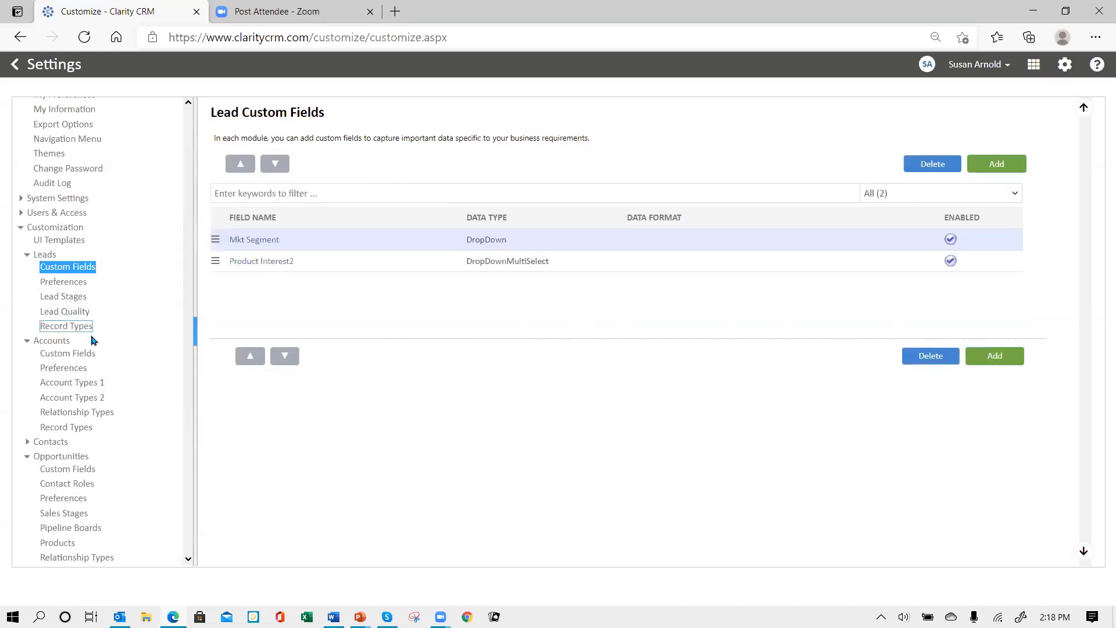
Add a Product Interest2 DropDownMultiSelect opportunity field with Table Linens, Dishware, Flatware and Glassware
click(92, 470)
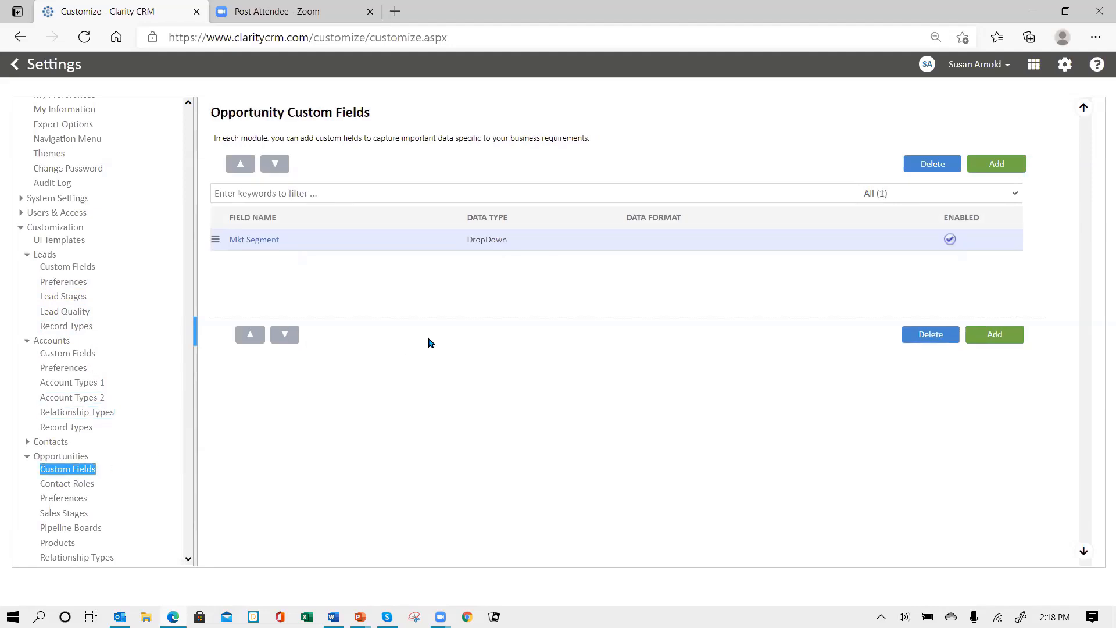
click(1003, 168)
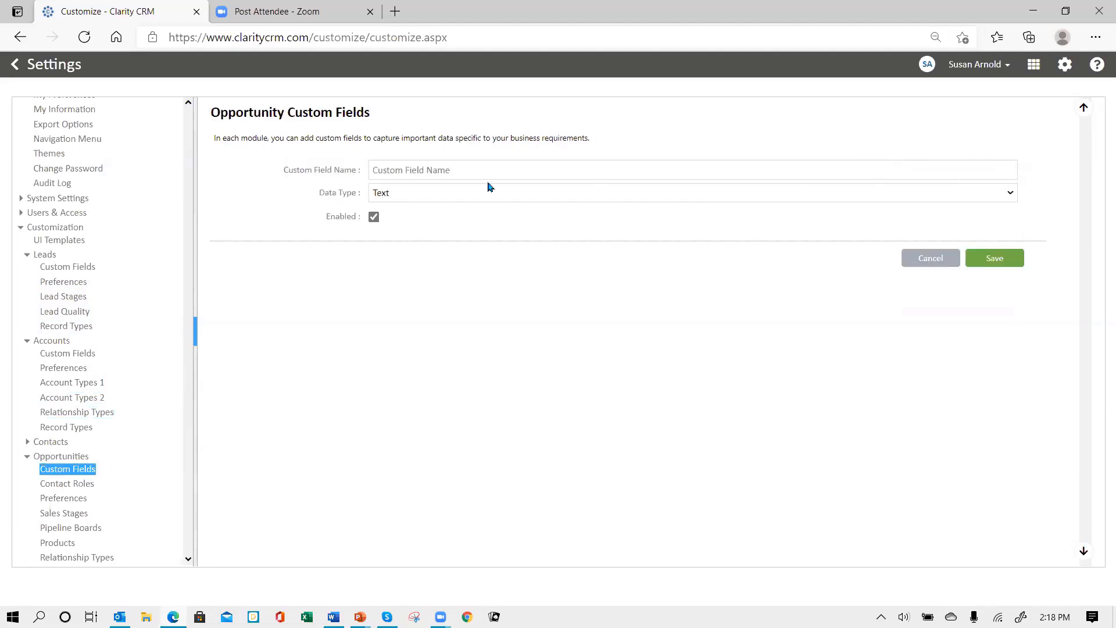
click(514, 171)
text(Pr)
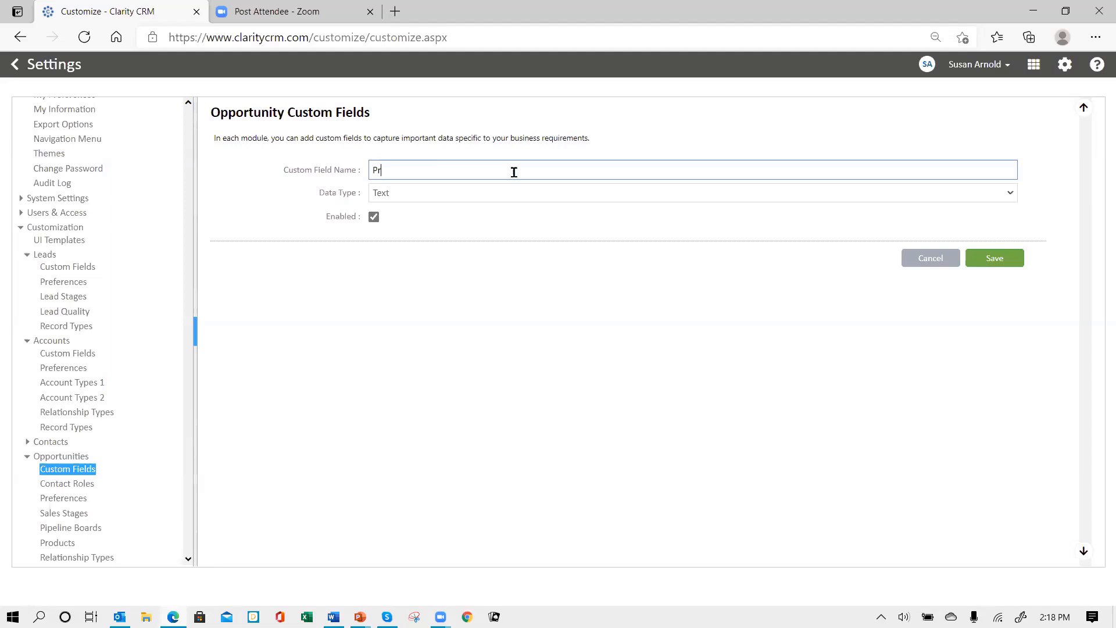
text(oduct Interest2)
click(470, 196)
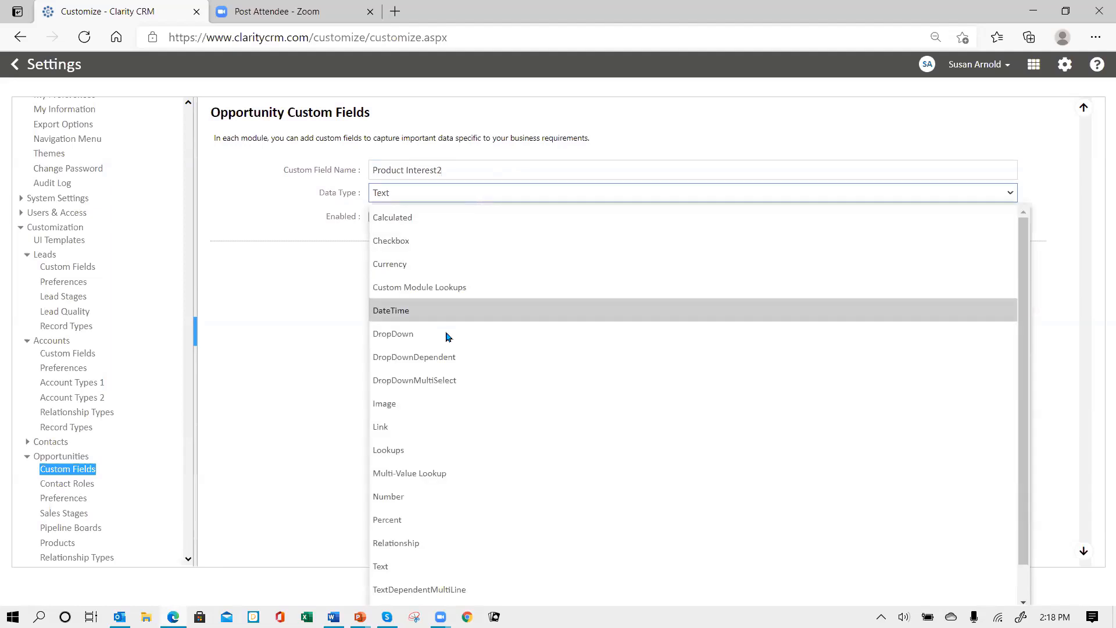
click(454, 380)
click(495, 227)
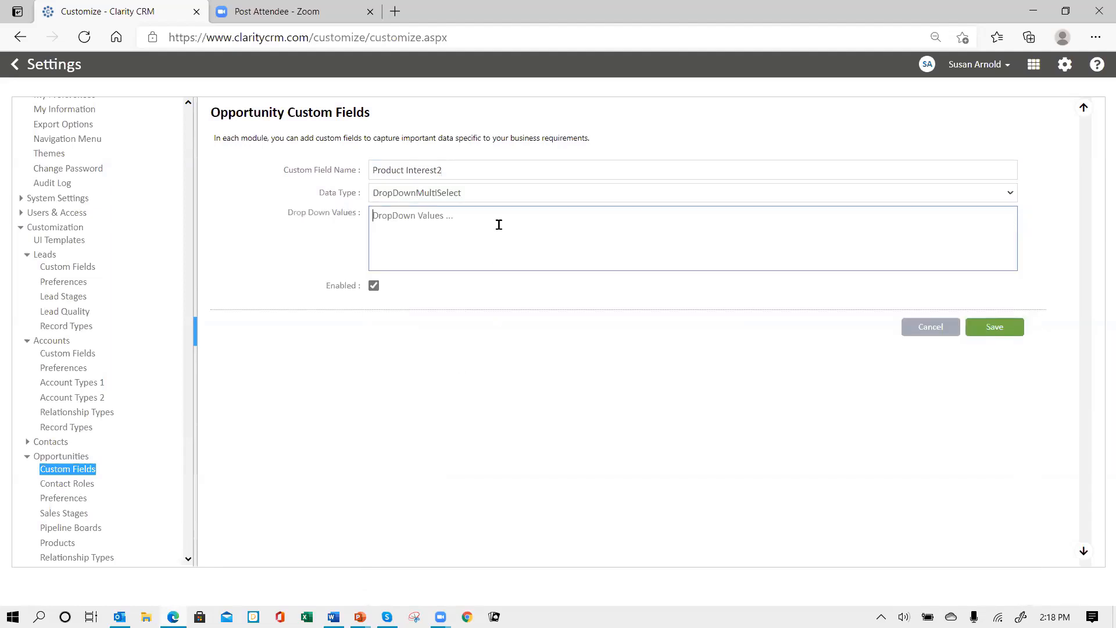
key(ctrl+v)
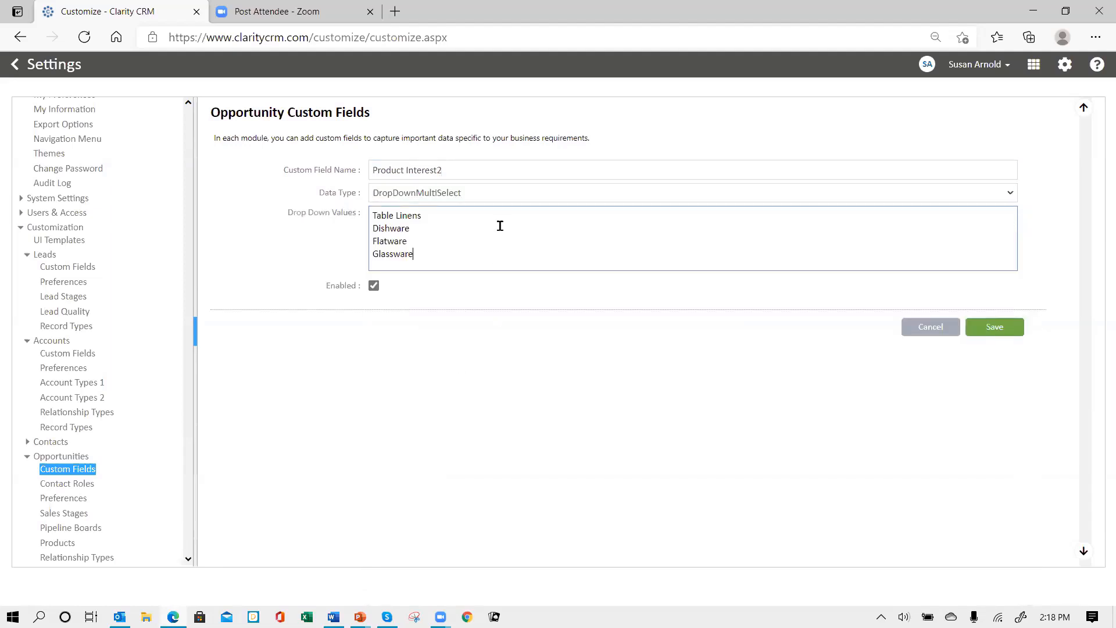
click(995, 328)
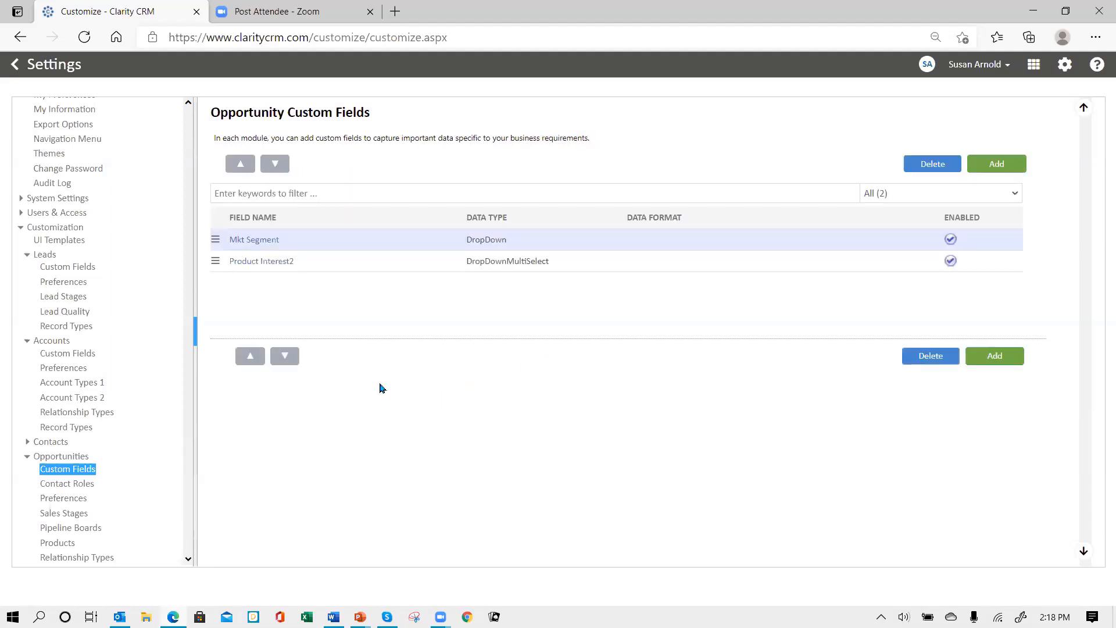
click(88, 268)
Go to Customization > UI Templates > Account UI Template and bring up its profile list
click(68, 354)
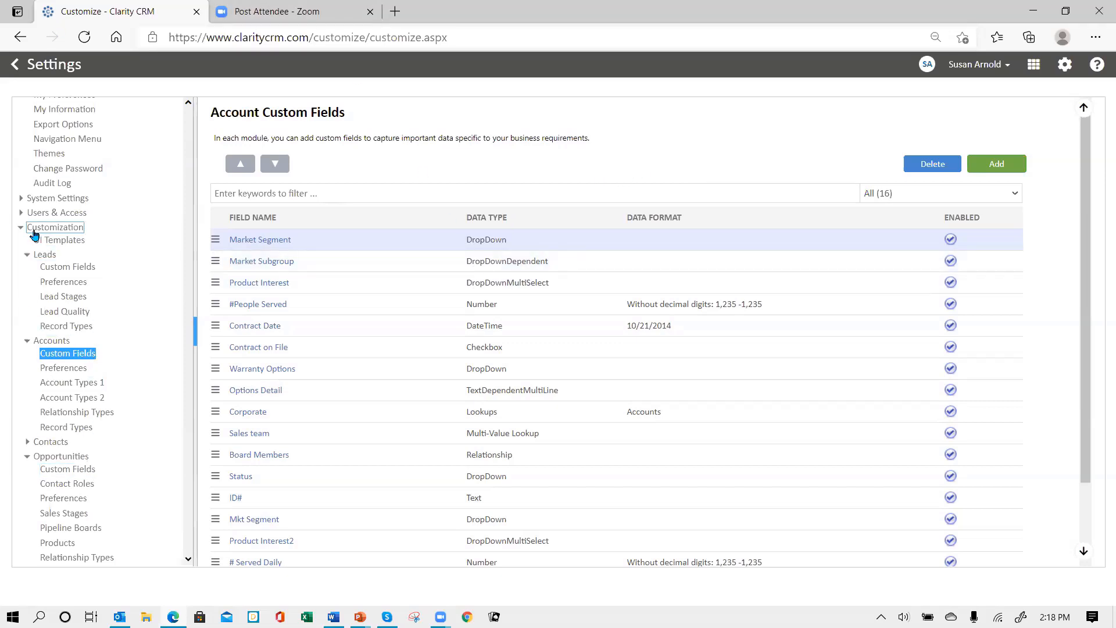
click(70, 246)
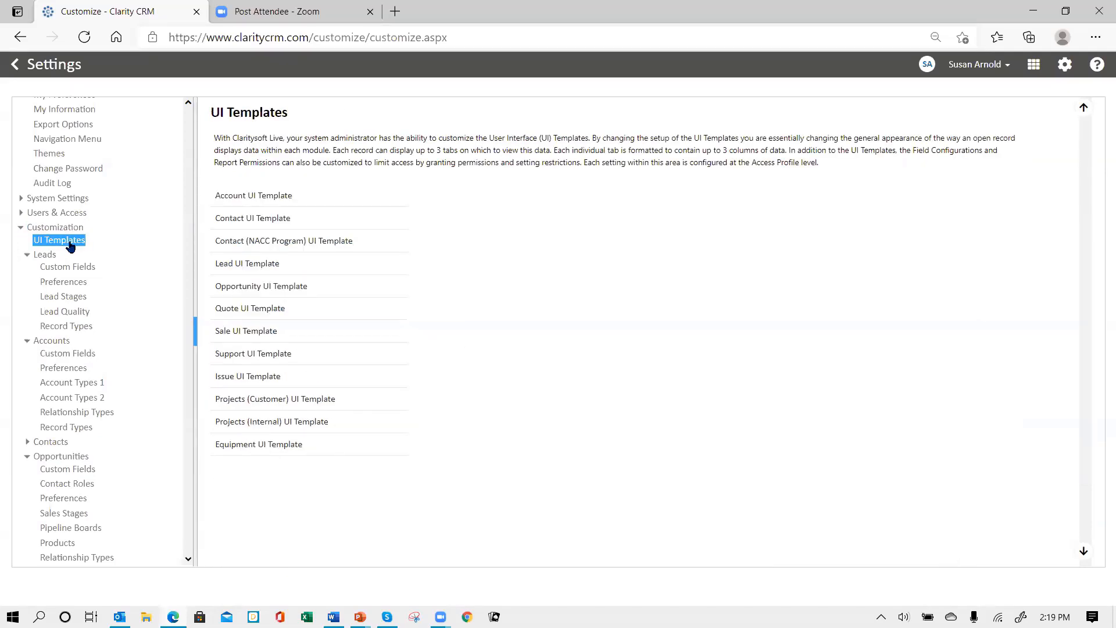
click(249, 198)
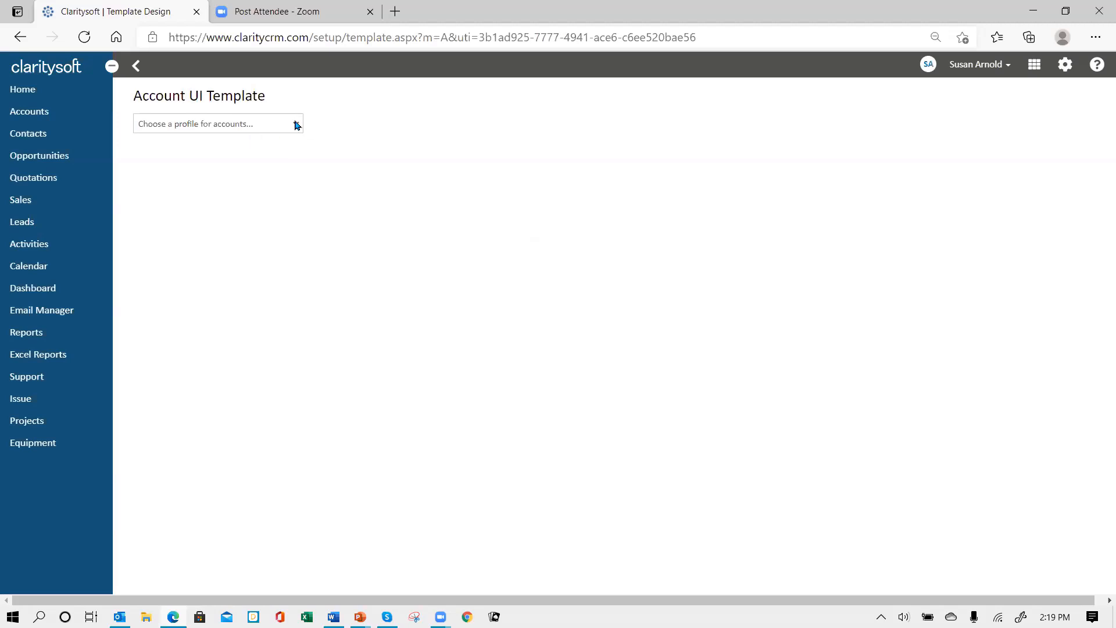
click(297, 125)
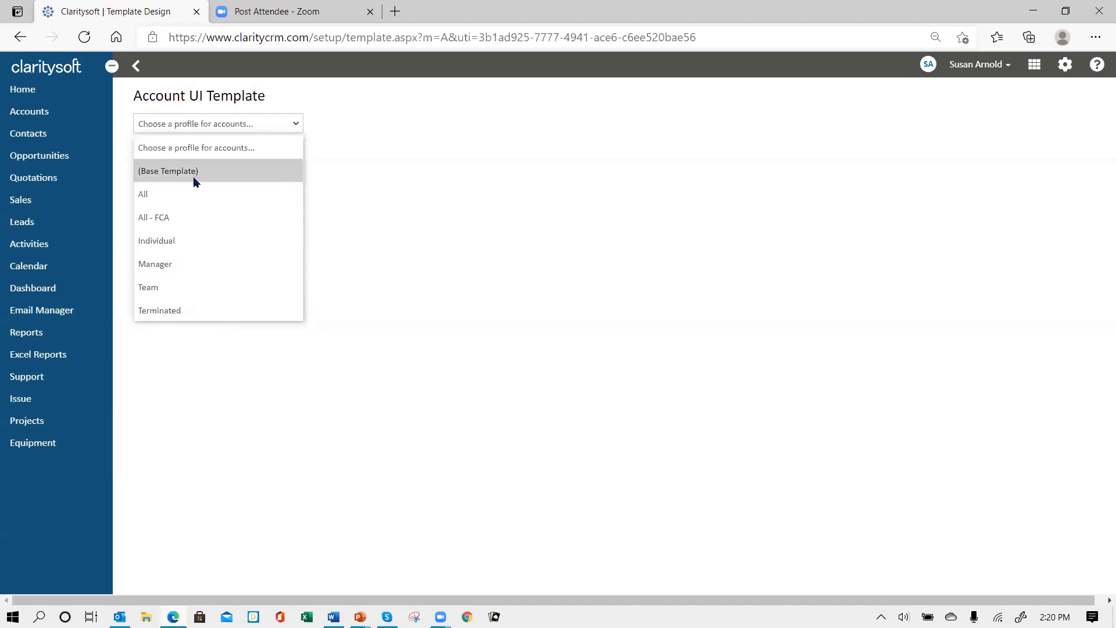
Choose the All profile to load its account screen layout
click(222, 196)
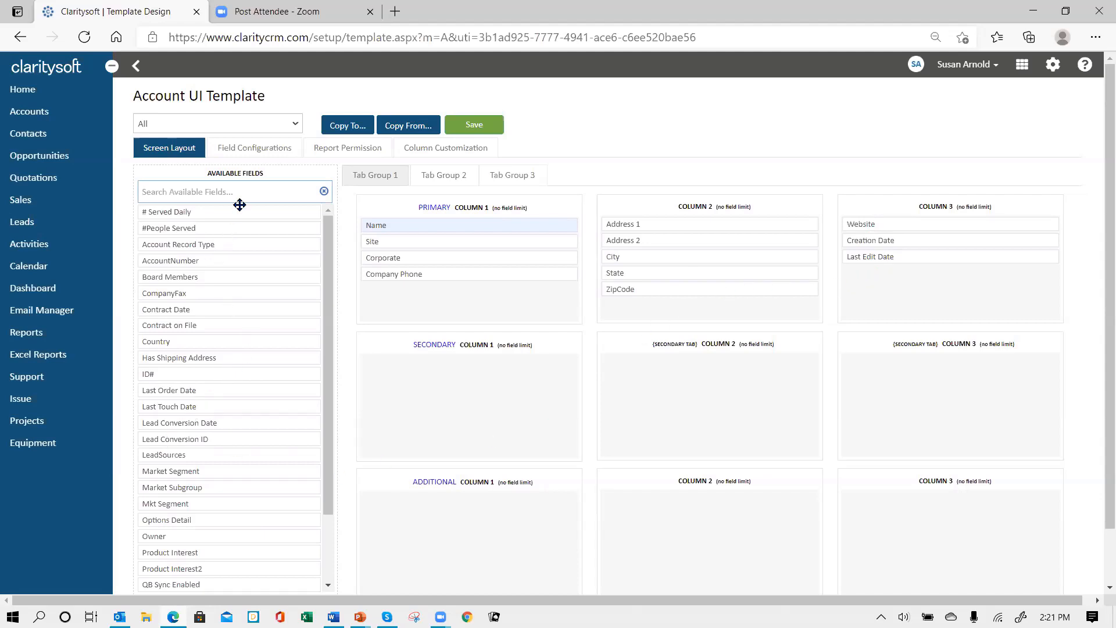
Place # Served Daily, ID#, Mkt Segment and Product Interest2 from Available Fields into PRIMARY Column 1
drag(213, 213, 431, 285)
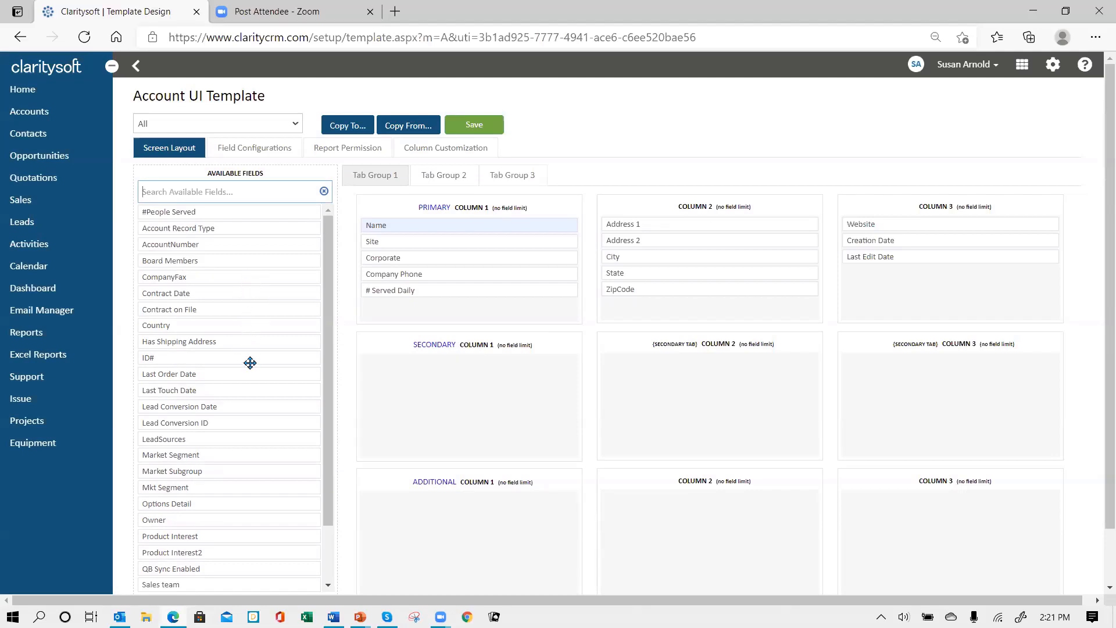
drag(194, 356, 423, 254)
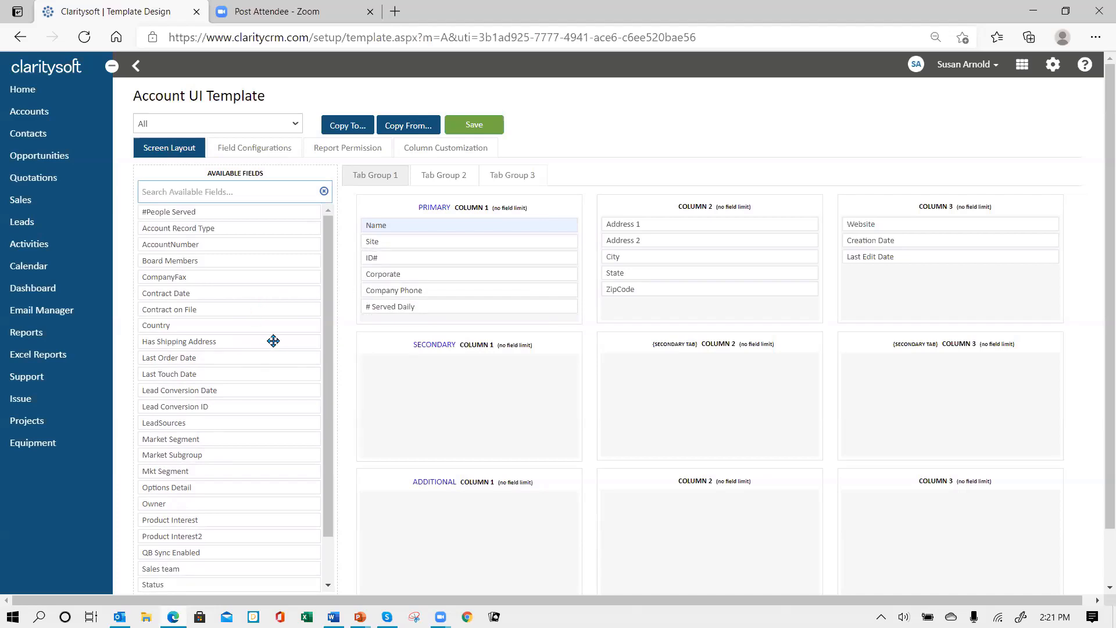
scroll(266, 356, down, 5)
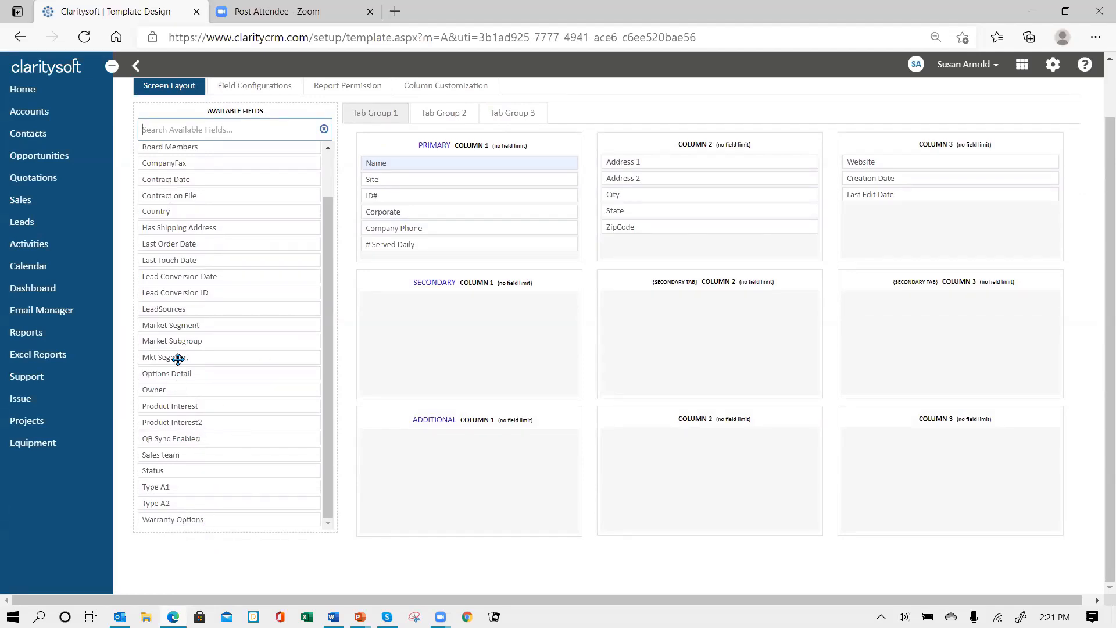
drag(177, 360, 396, 229)
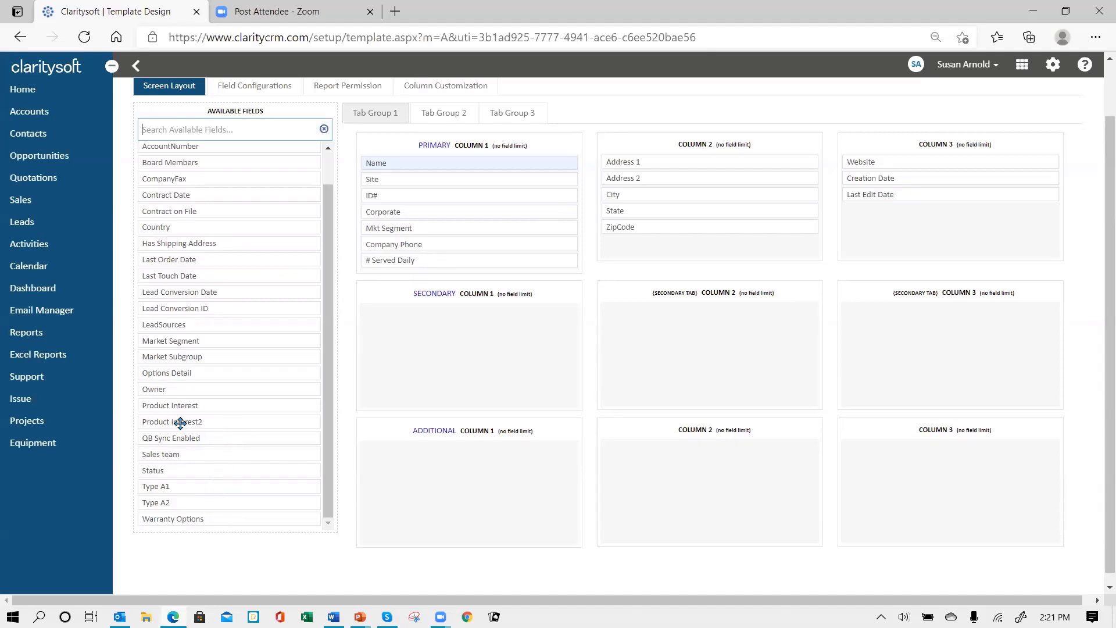
drag(179, 421, 416, 210)
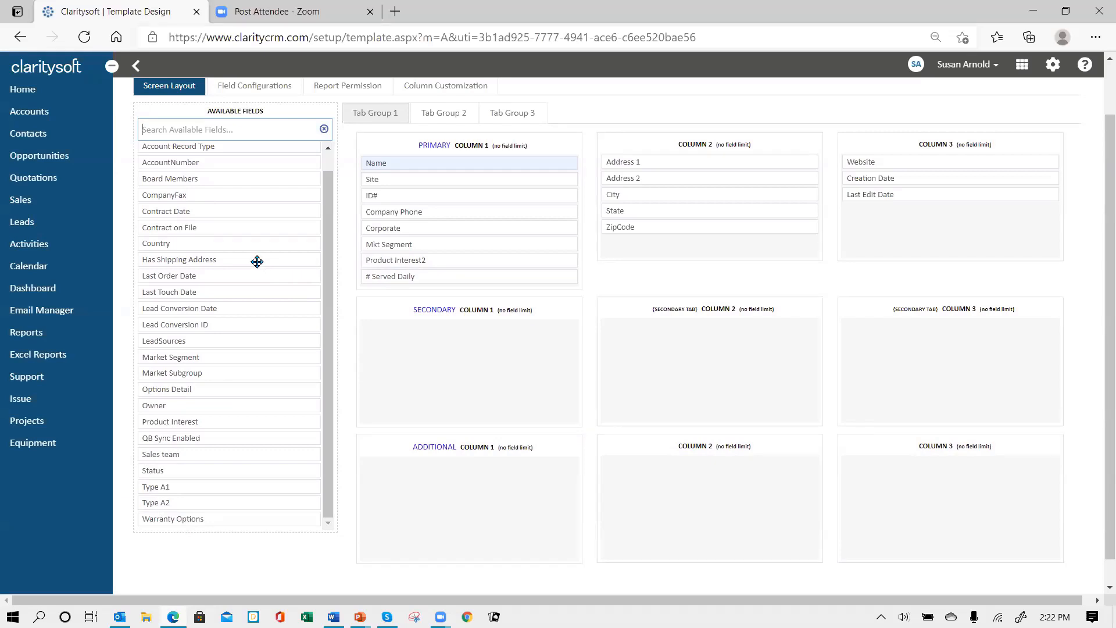
scroll(256, 265, up, 1)
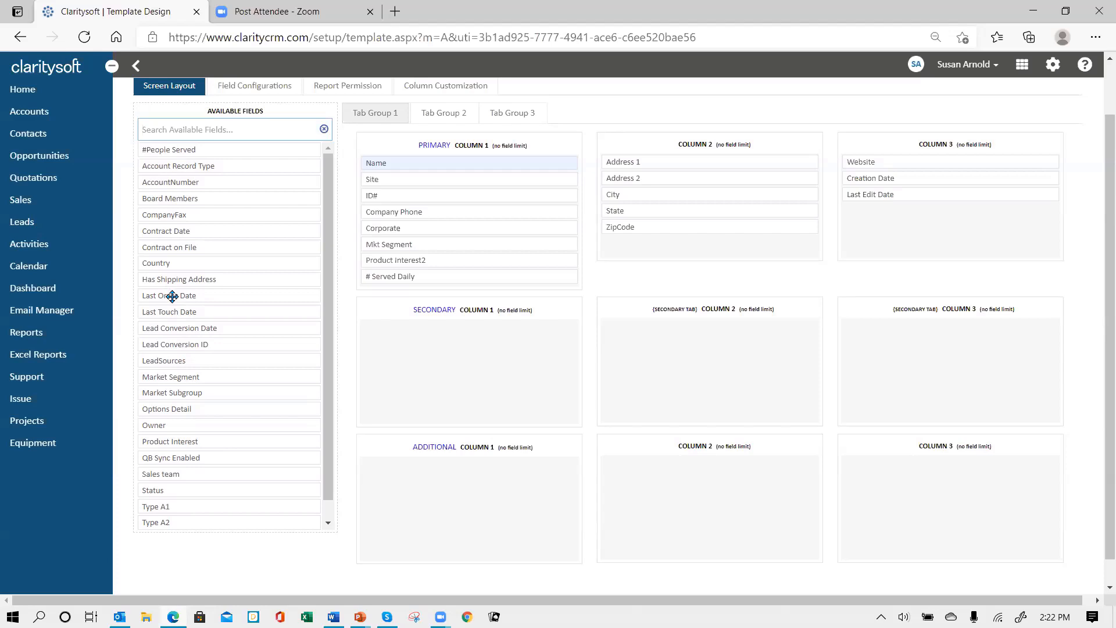
Drag Last Order Date, Last Touch Date and LeadSources into column 3, then try placing Type A1 in column 2
drag(172, 296, 883, 209)
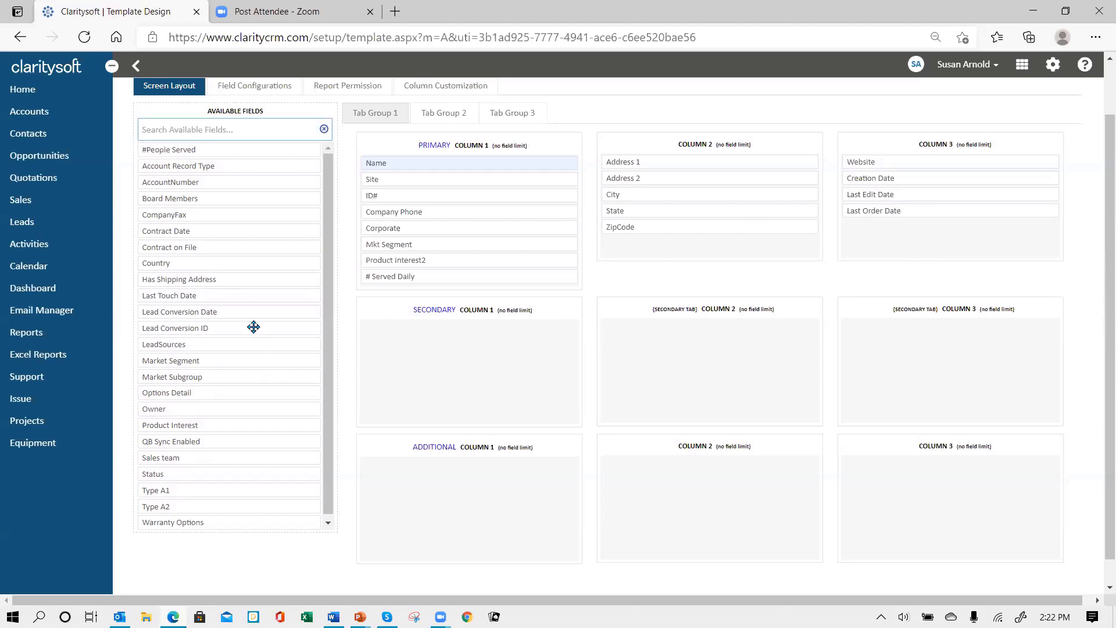
drag(226, 297, 922, 227)
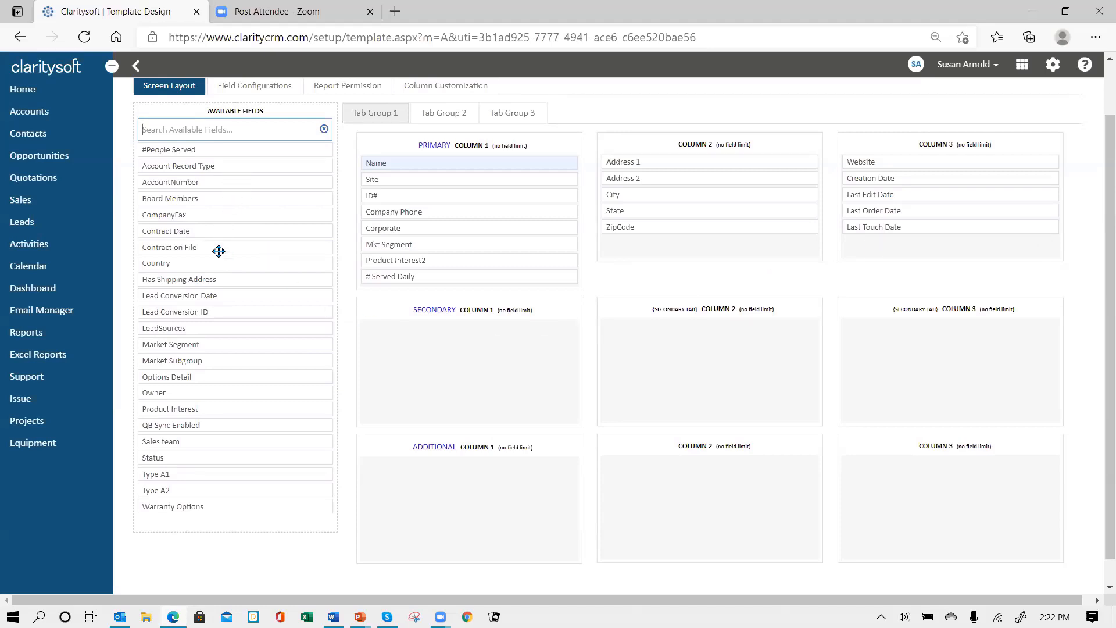
drag(207, 330, 874, 182)
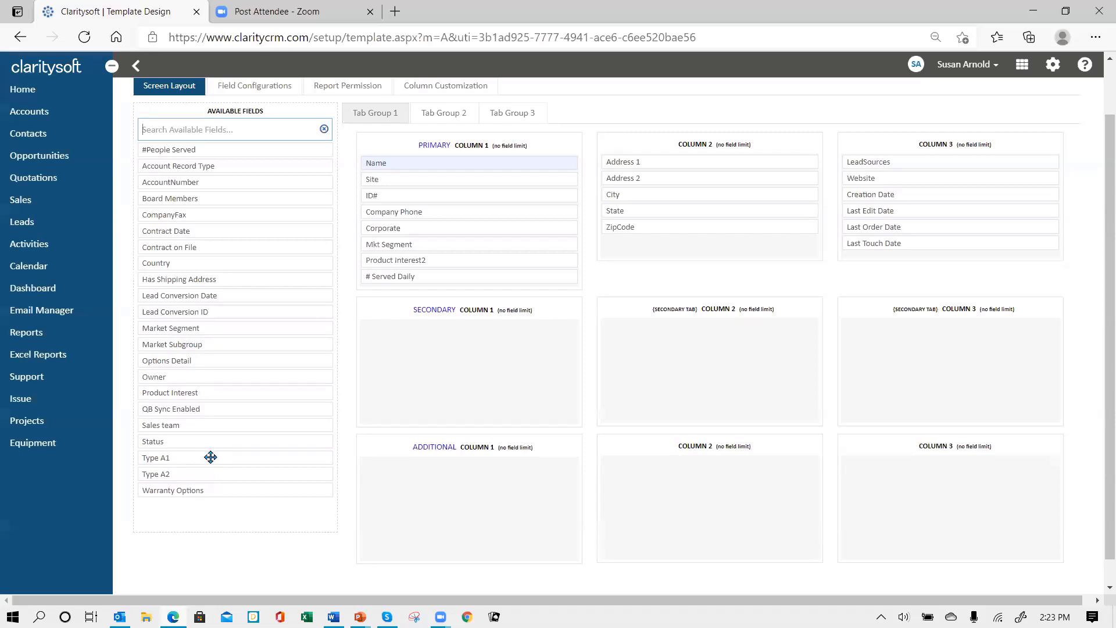
mouse_move(211, 457)
mouse_down()
mouse_move(436, 398)
mouse_move(629, 267)
mouse_move(695, 246)
mouse_move(672, 244)
mouse_move(210, 472)
mouse_up()
Save the All profile's account layout changes and dismiss the success message
scroll(505, 264, up, 1)
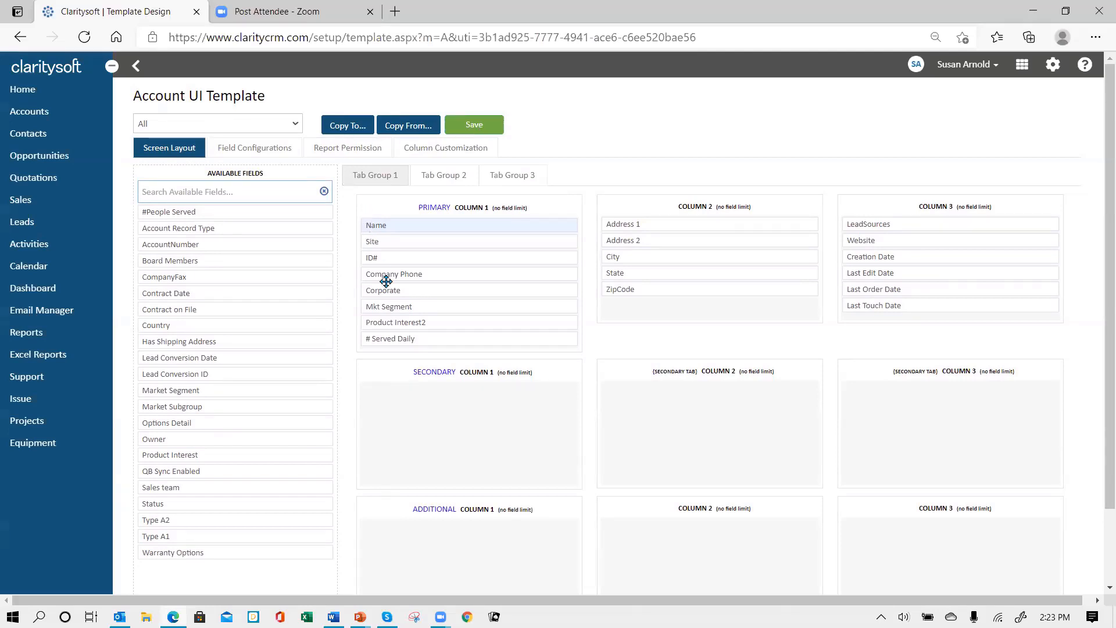
click(475, 126)
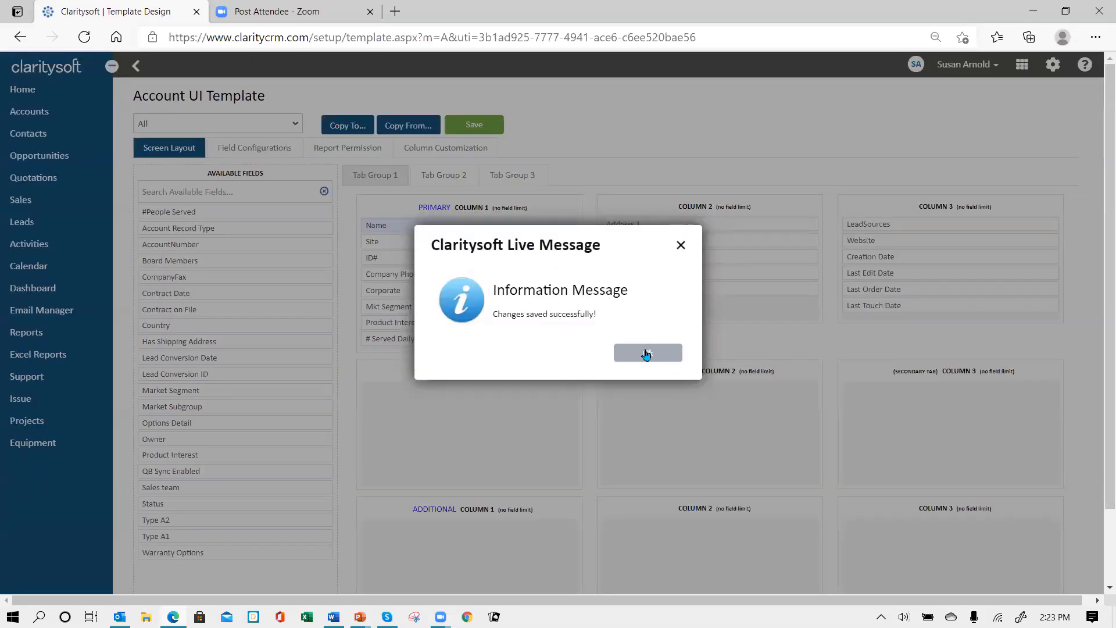
click(644, 354)
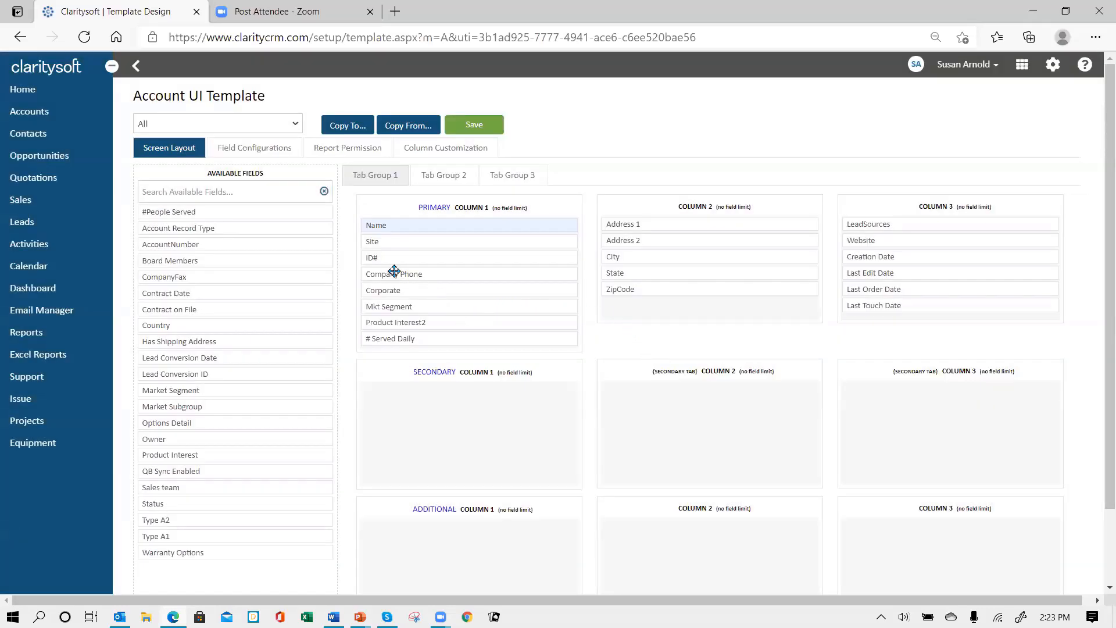
Copy the account screen layout to the All - FCA and Individual profiles
click(350, 126)
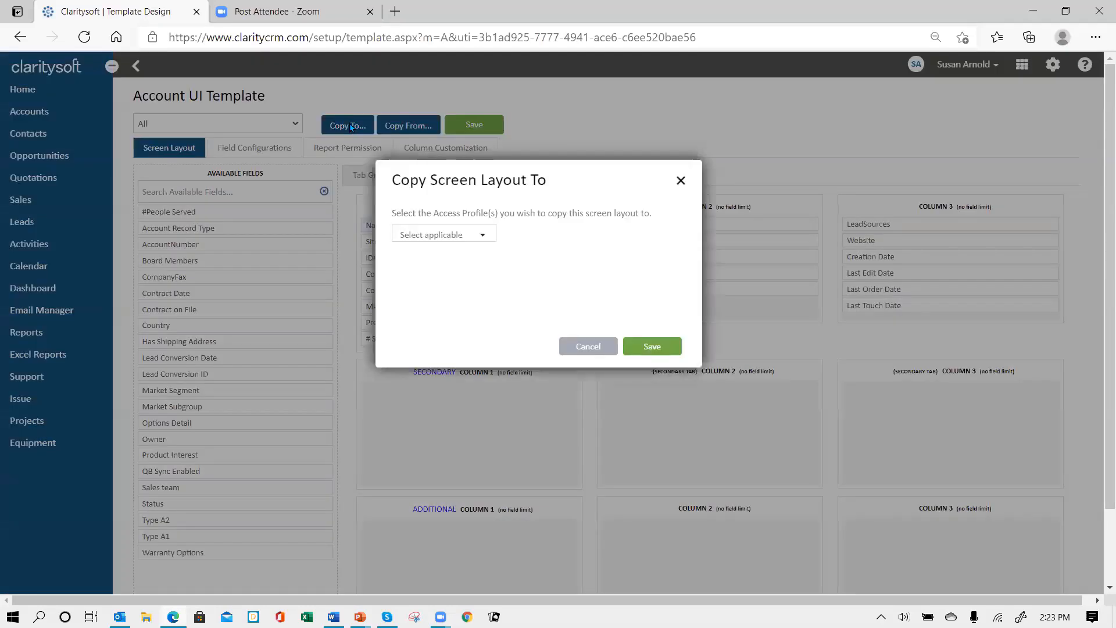
click(486, 237)
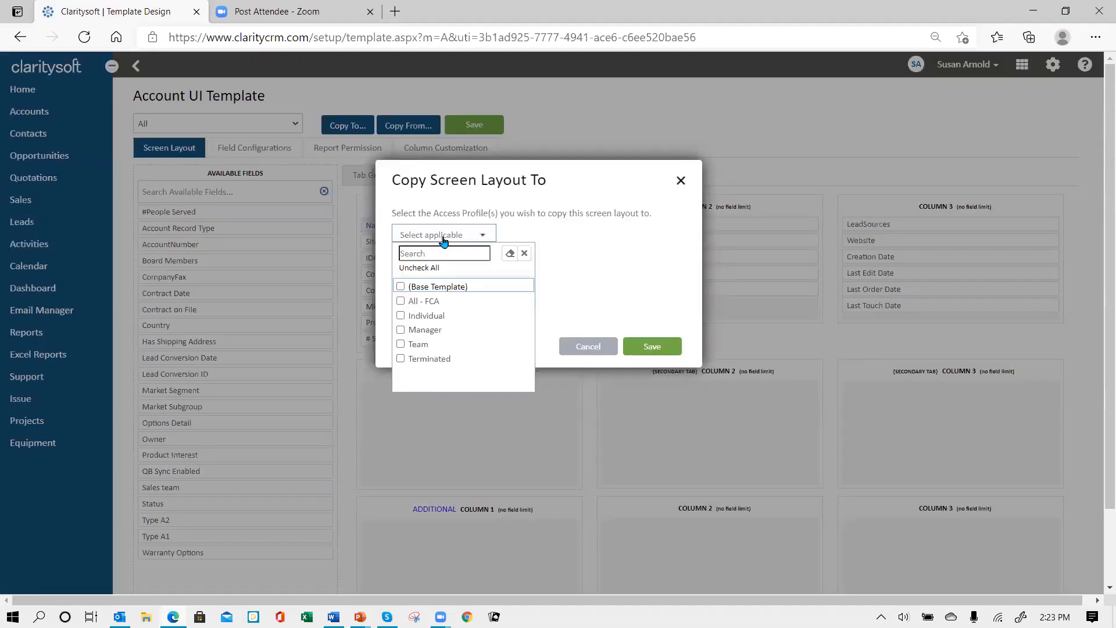
click(401, 301)
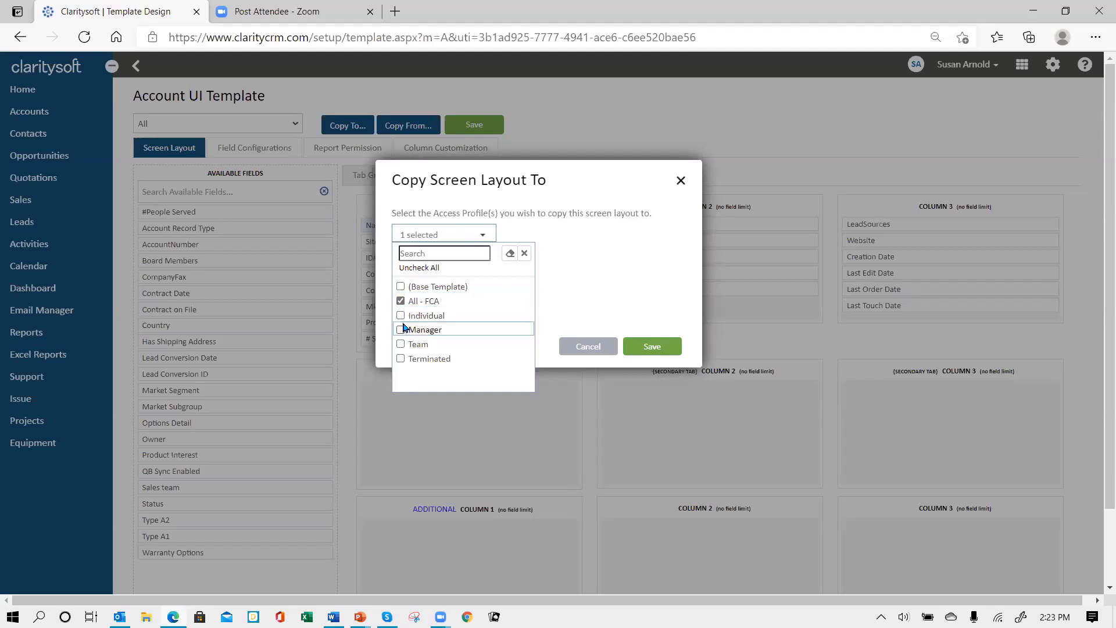
click(401, 315)
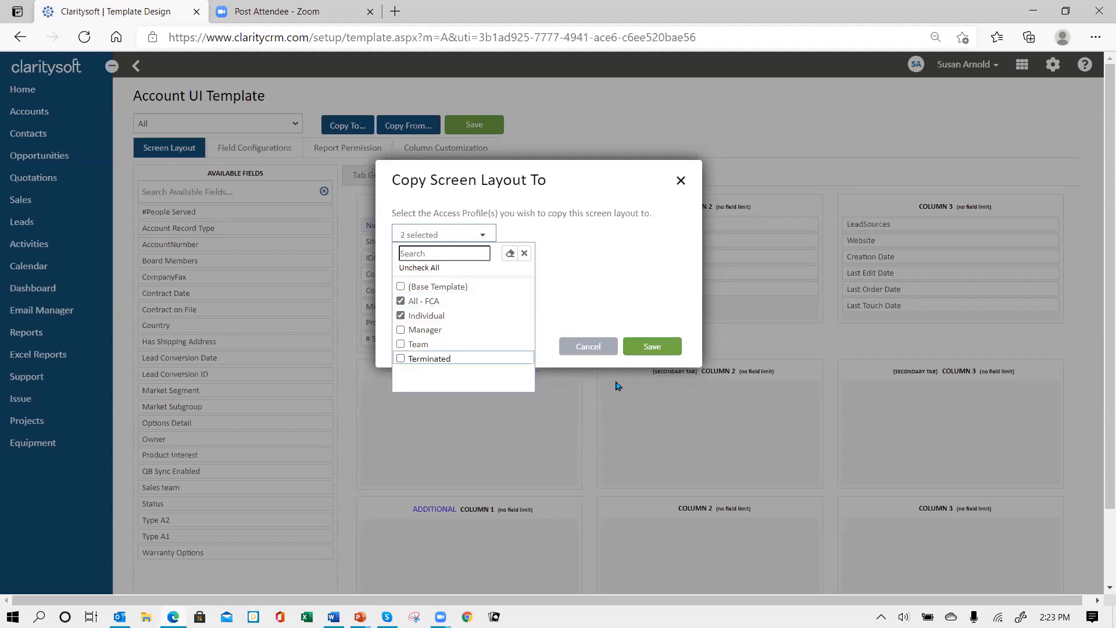
click(647, 349)
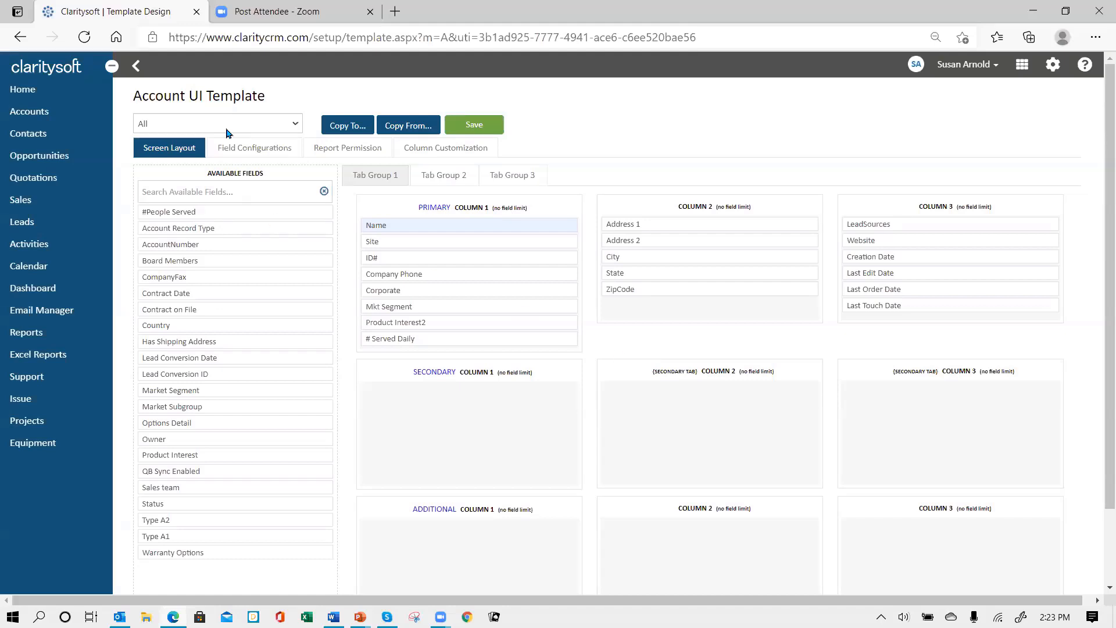
Review the All - FCA and Individual profile layouts, then log out of the CRM
click(296, 126)
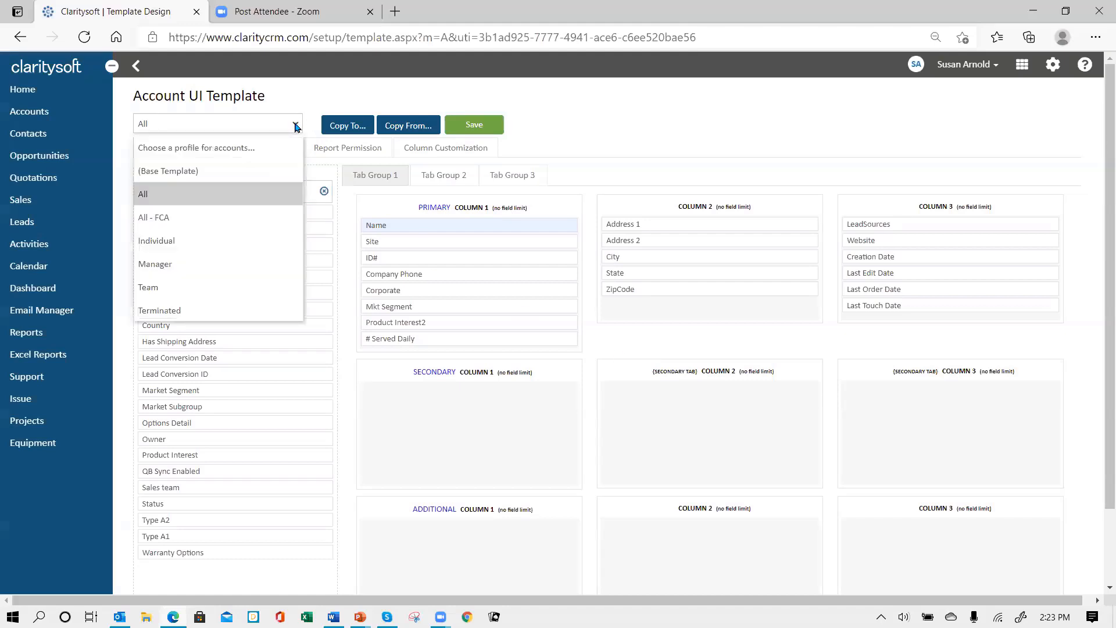
click(238, 218)
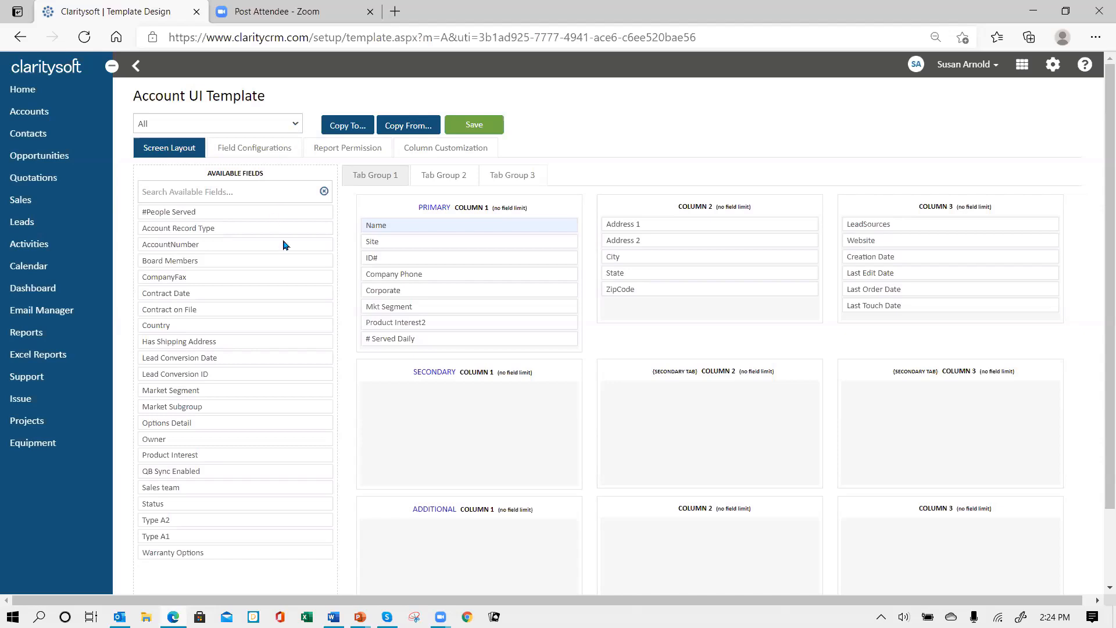
click(284, 341)
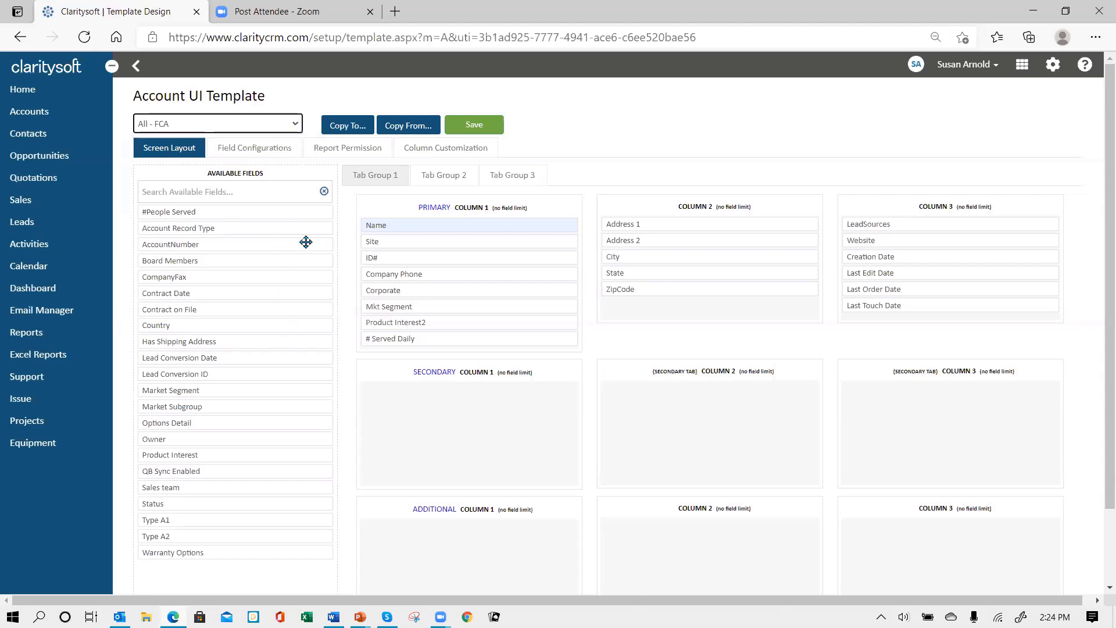
click(297, 126)
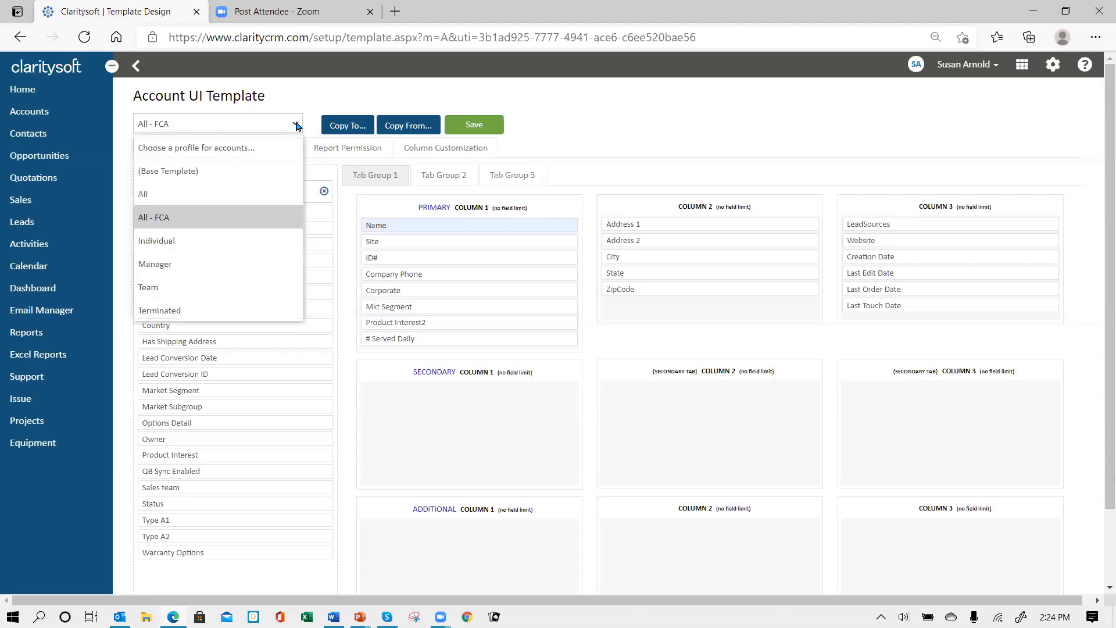
click(235, 241)
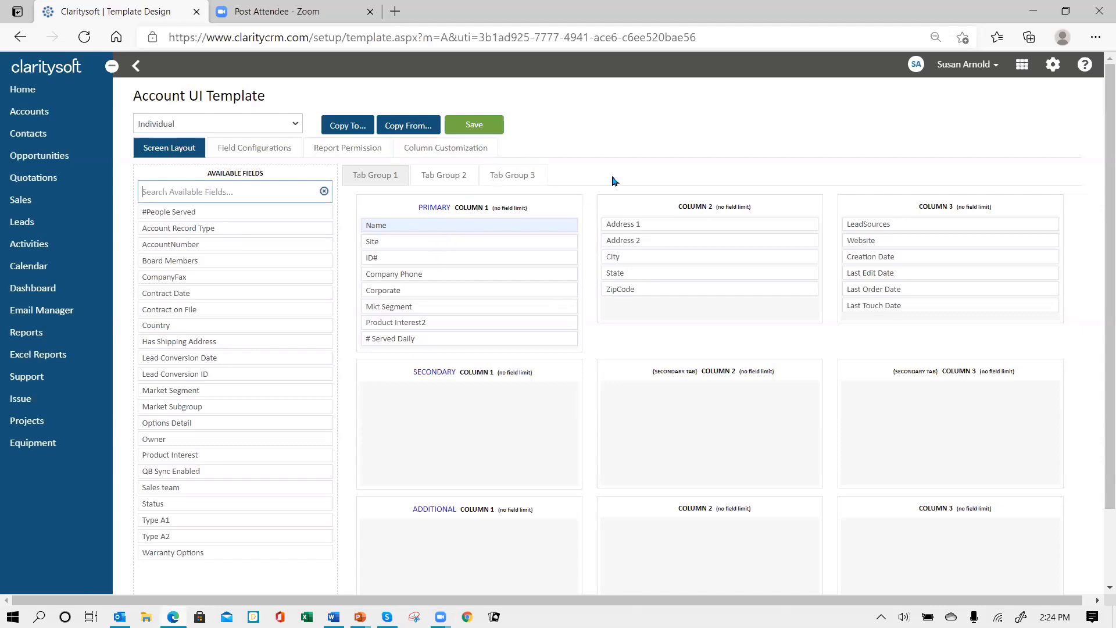
click(997, 68)
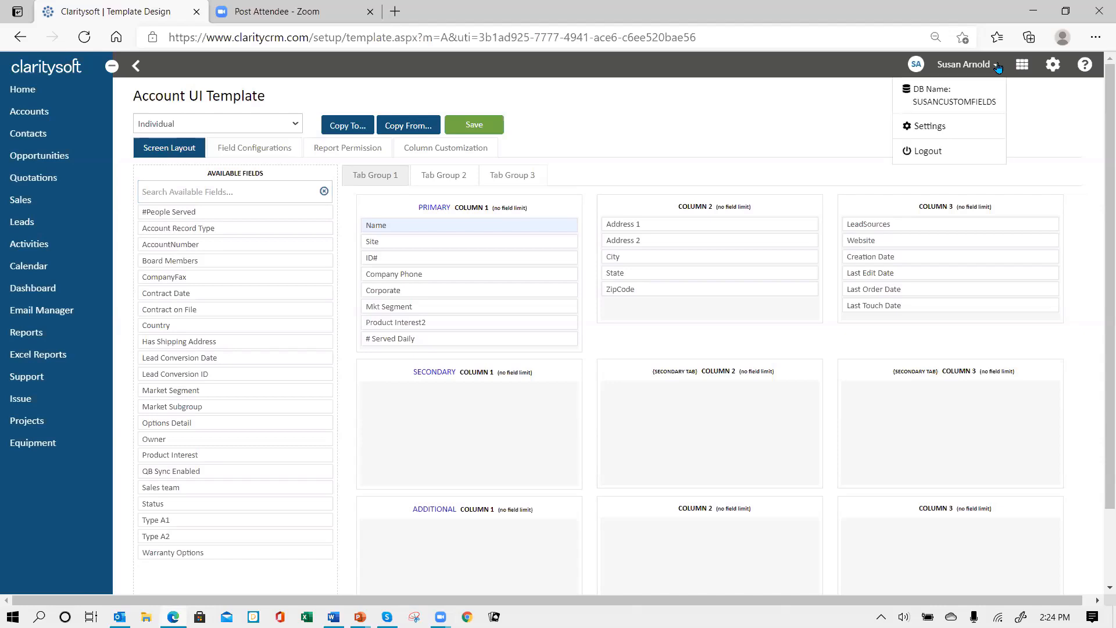
click(923, 151)
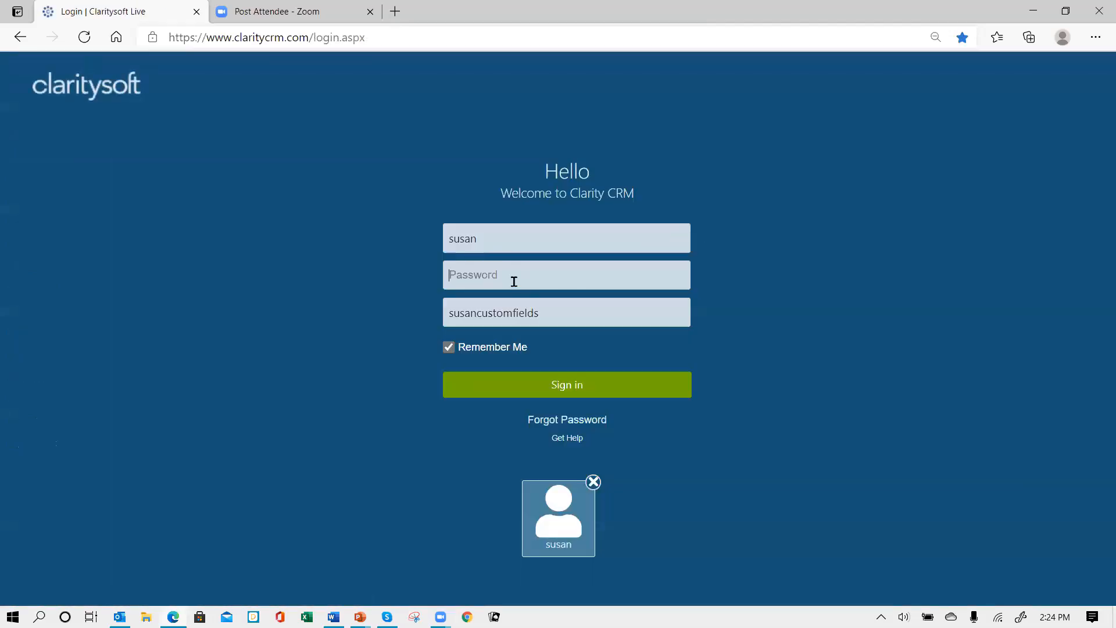
Sign back in with the password and open Big Hospital System for editing
text(••)
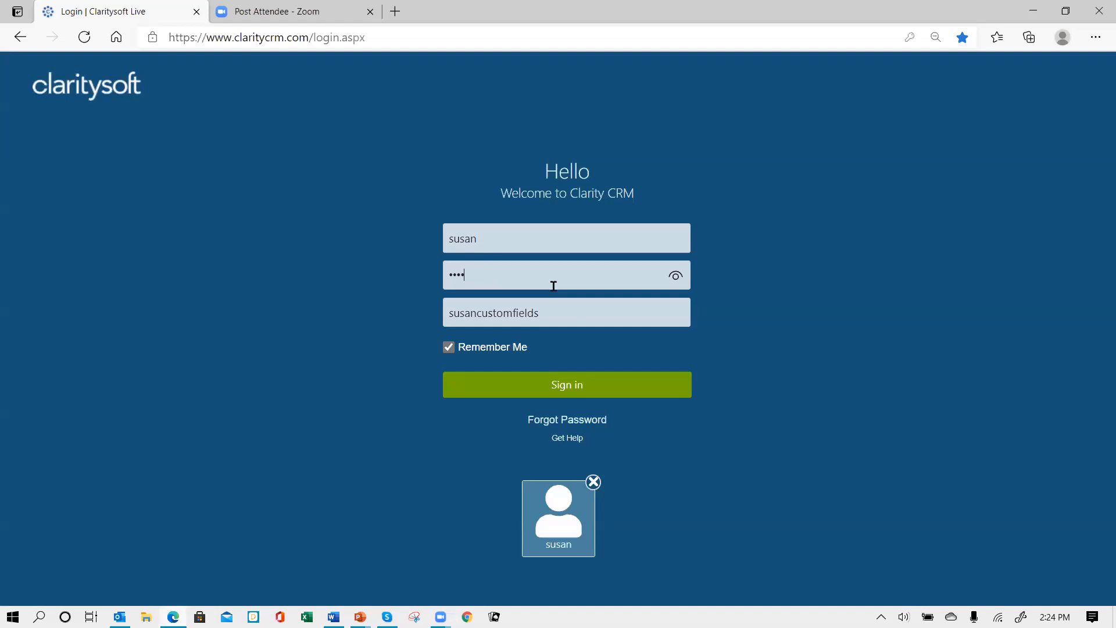
click(560, 389)
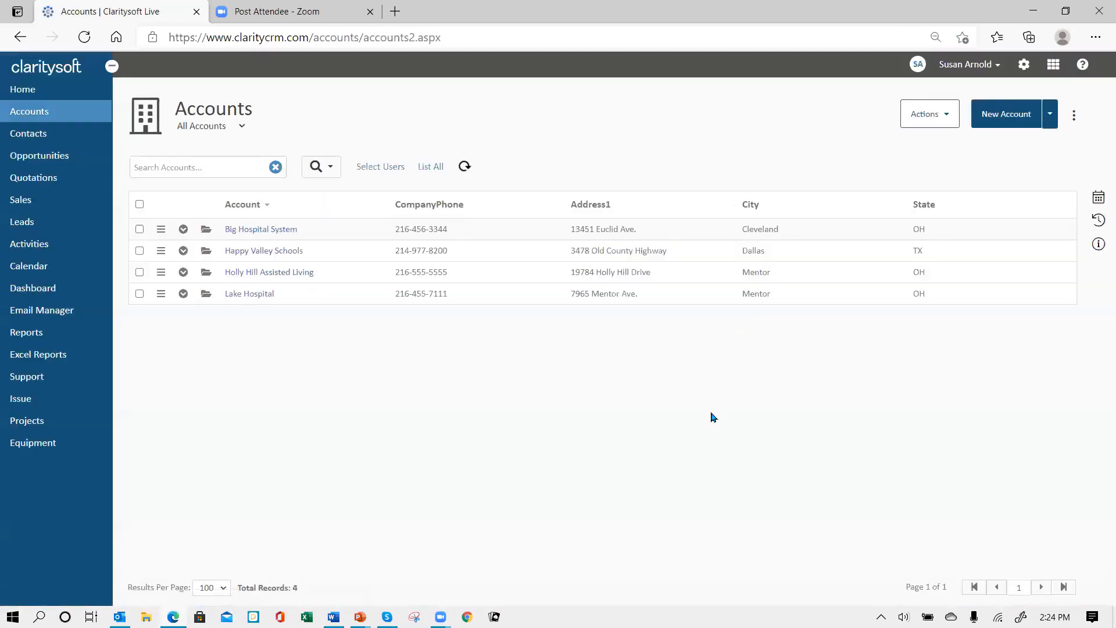
click(204, 232)
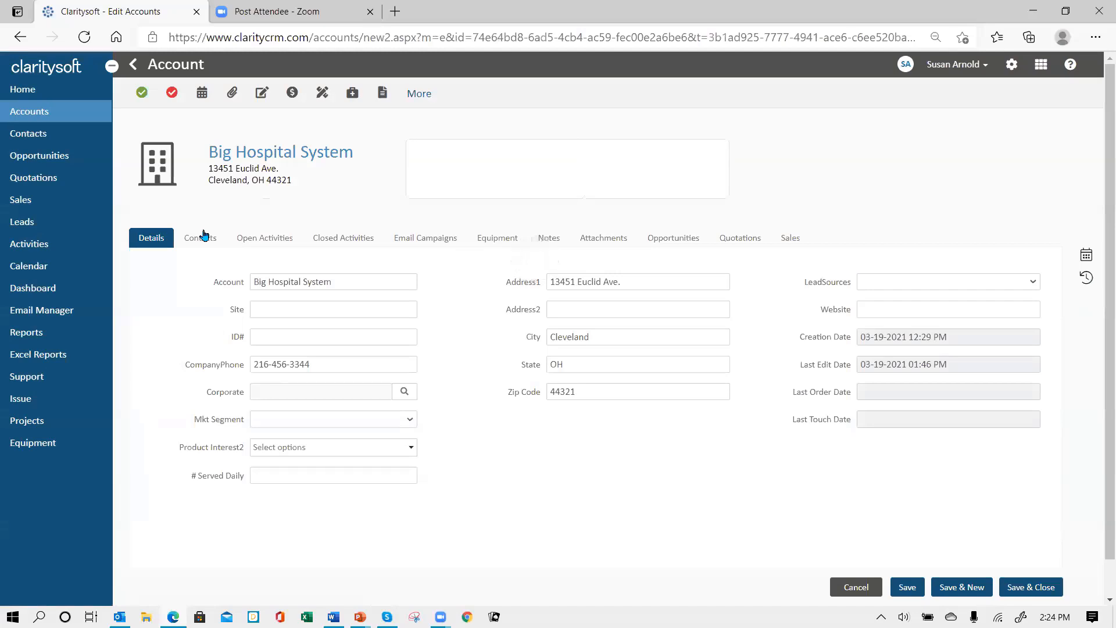
Enter the account's ID# and set Mkt Segment to Healthcare Facility
click(272, 338)
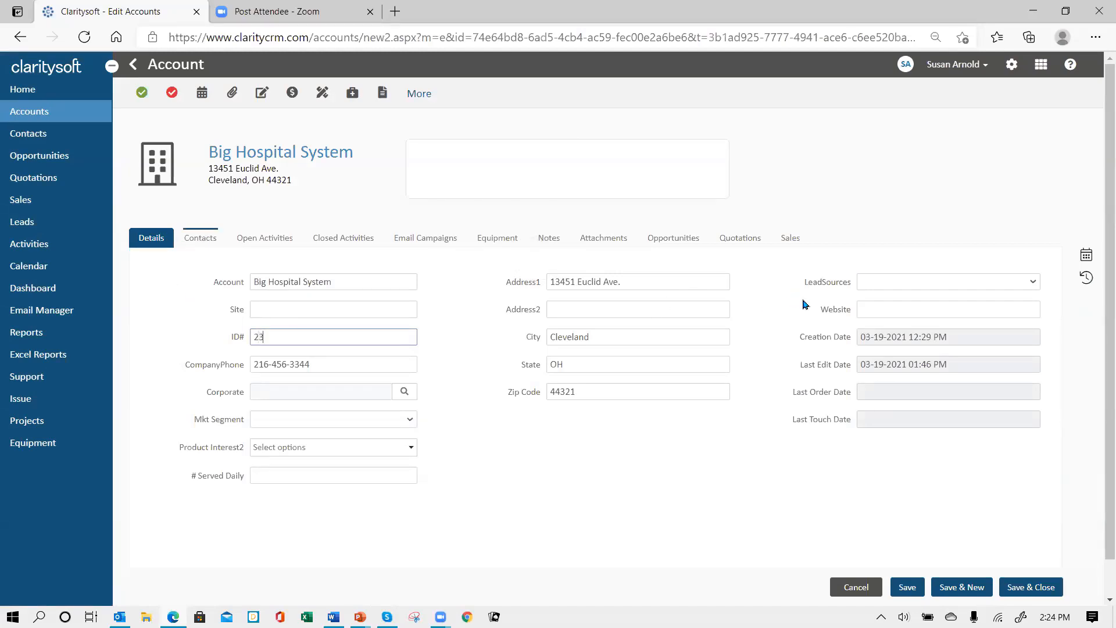
text(234eu685)
click(409, 423)
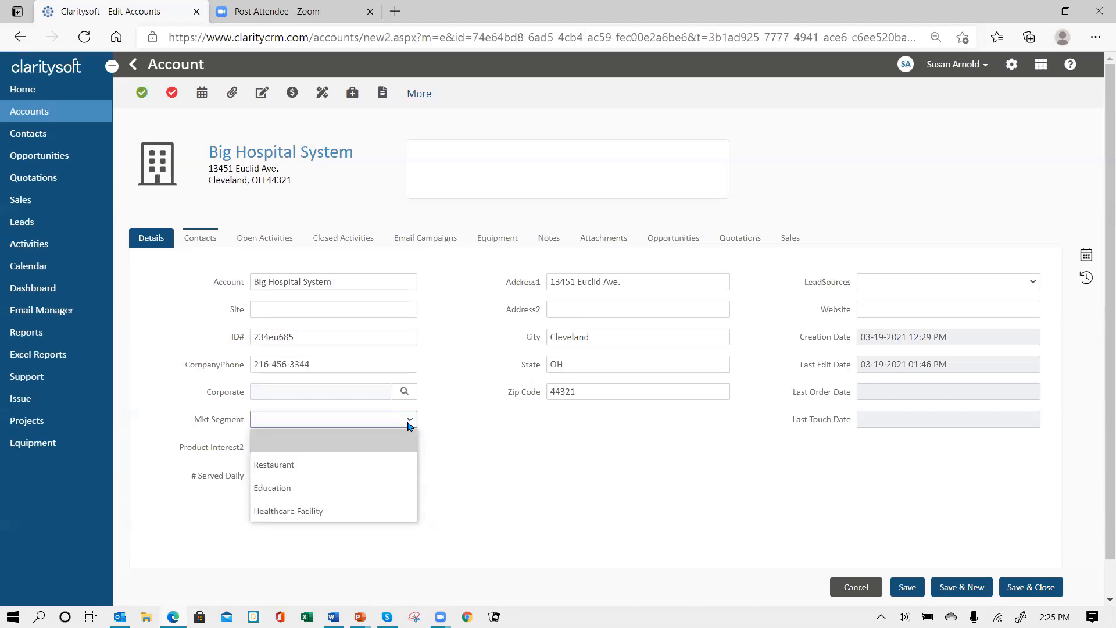
click(360, 514)
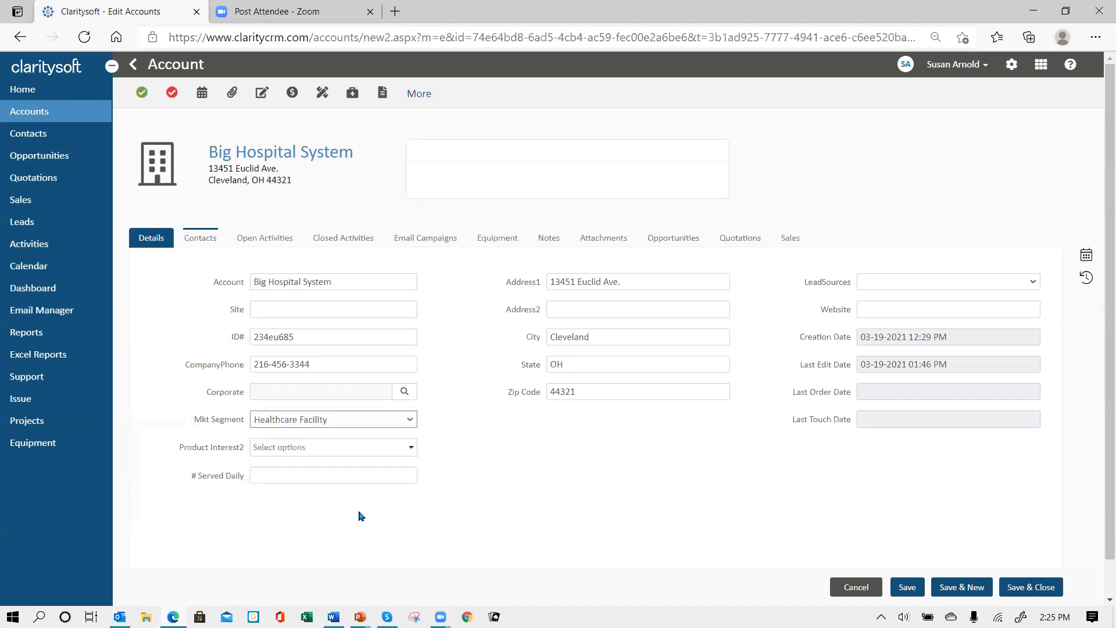
Tick Dishware, Flatware and Glassware in Product Interest2 and enter 3000 in # Served Daily
click(411, 449)
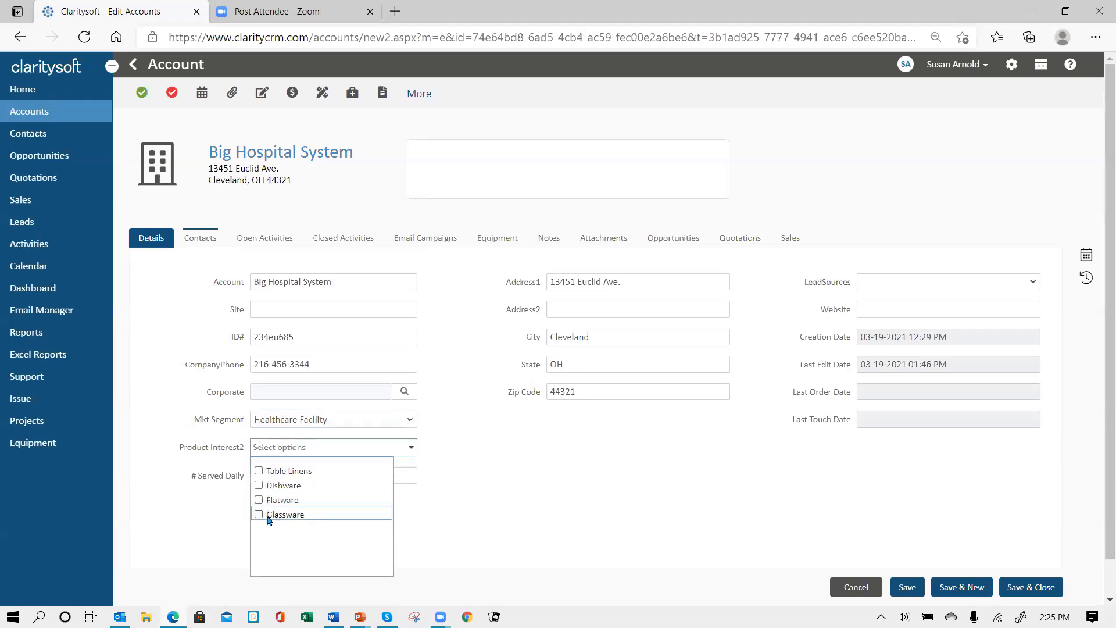
click(259, 485)
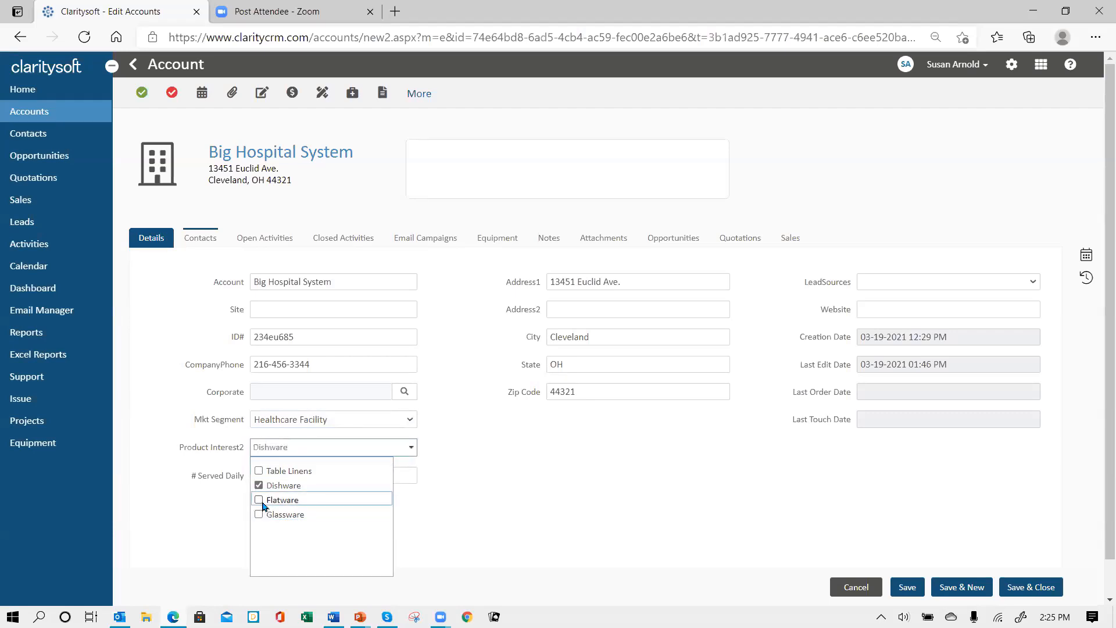
click(259, 500)
click(258, 515)
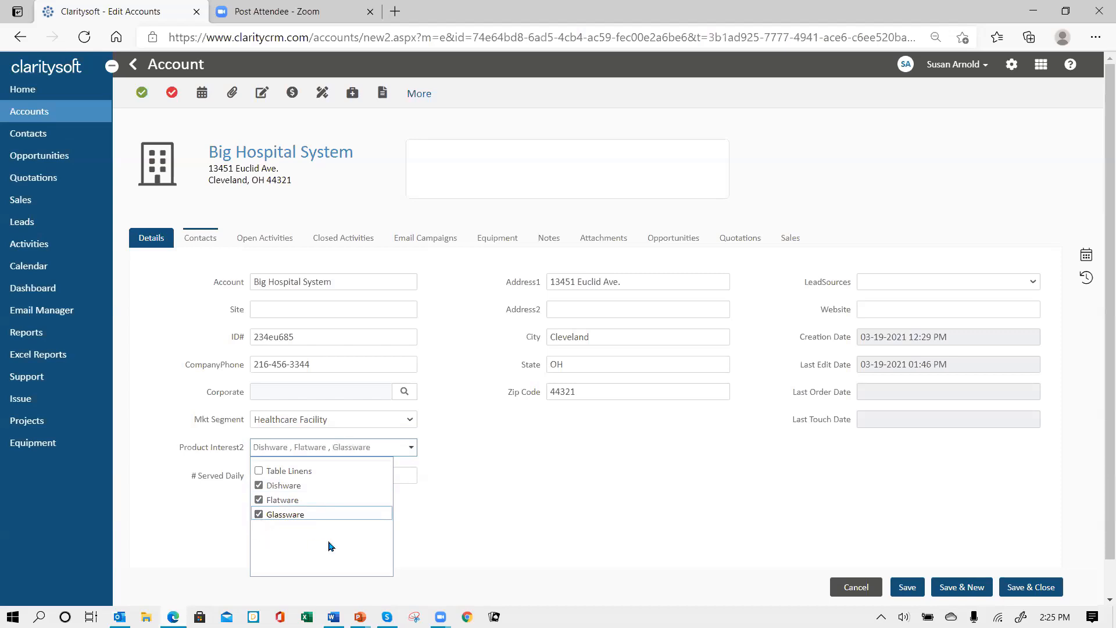
click(514, 488)
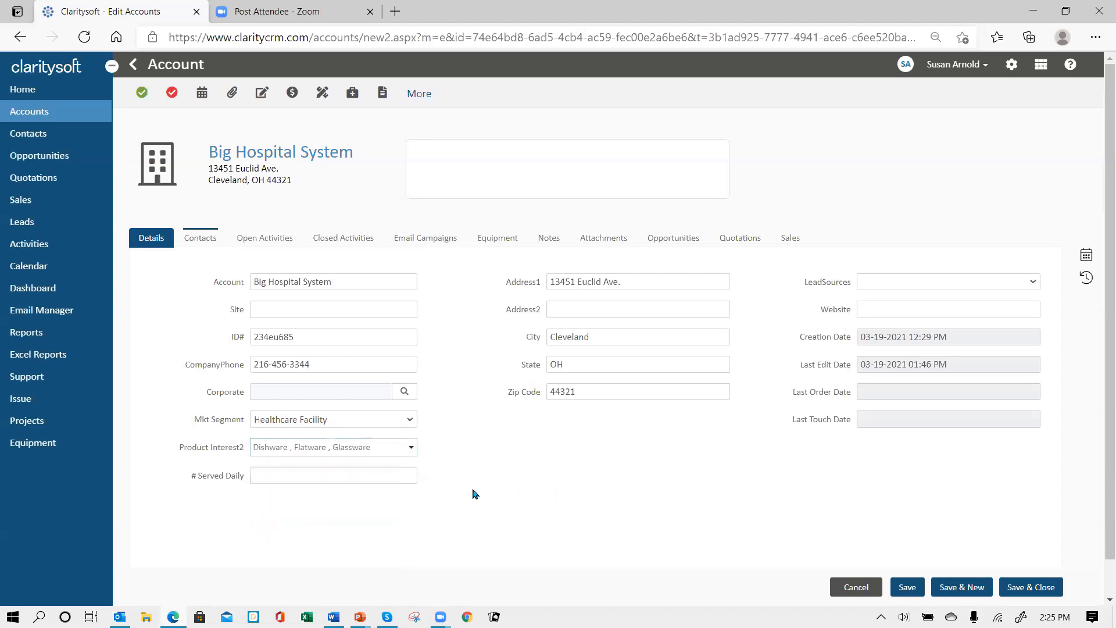
click(285, 474)
text(3000)
key(Tab)
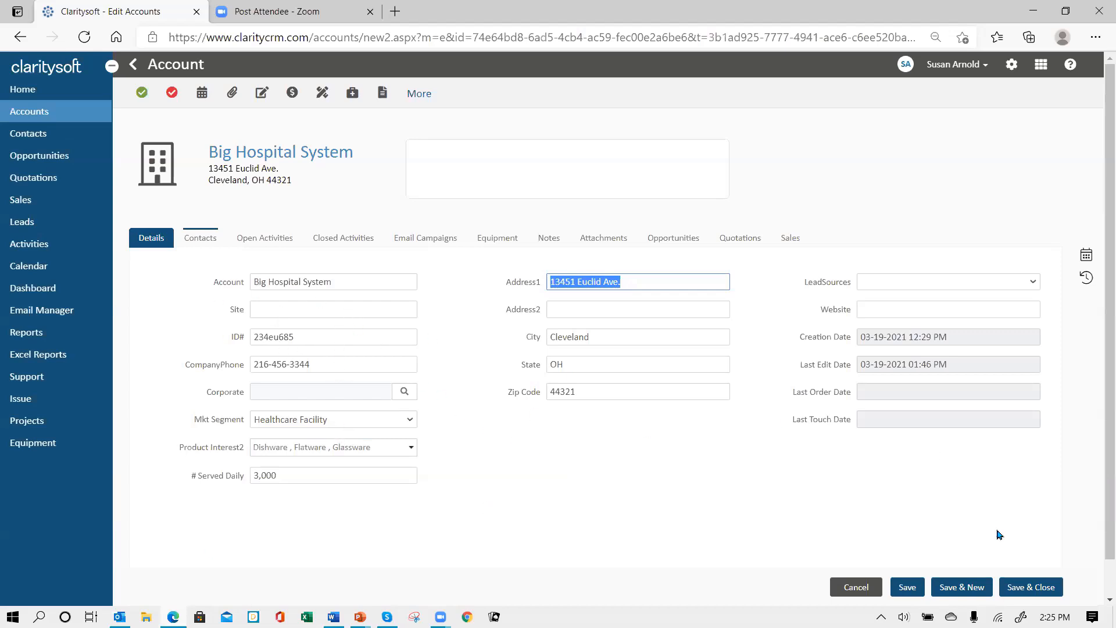
Save the account and add Mkt Segment, # Served Daily and Product Interest2 columns to the Accounts list
click(1036, 590)
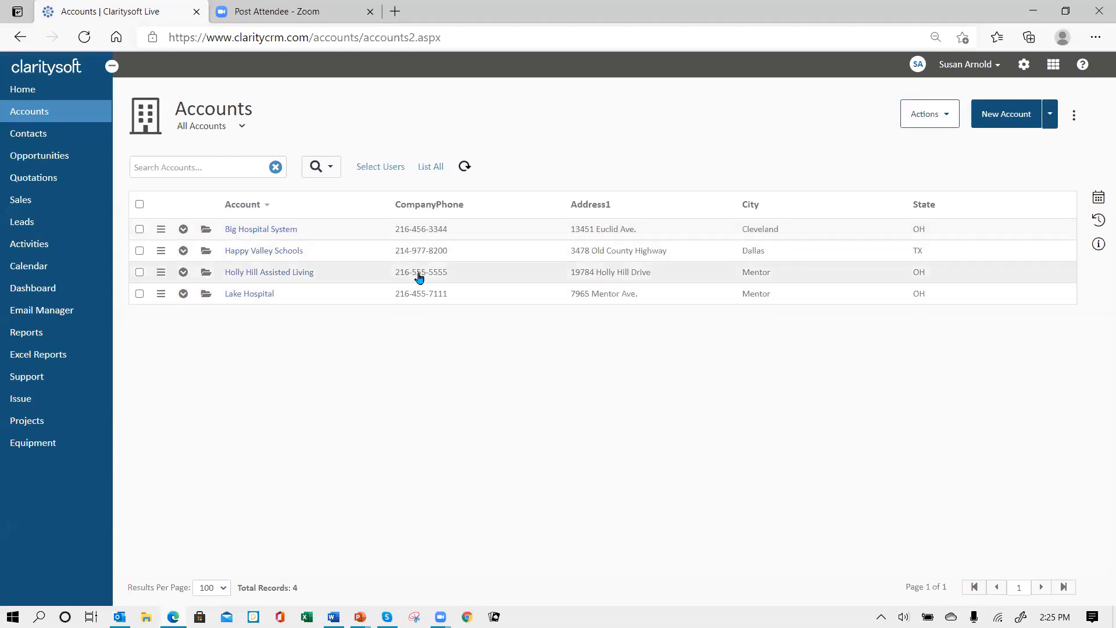
click(1073, 115)
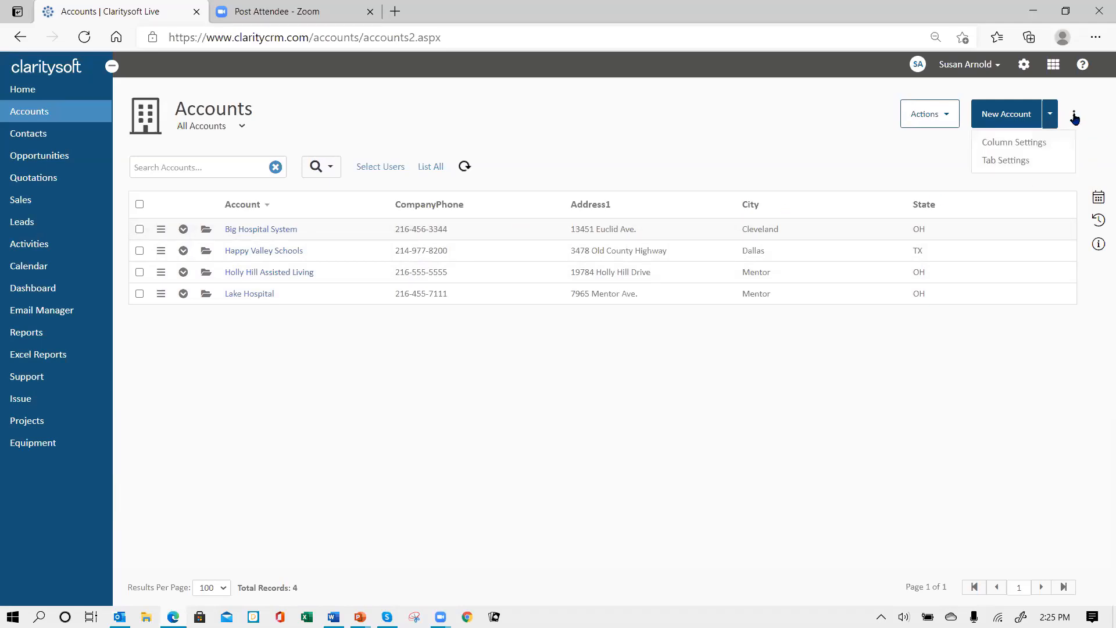
click(1037, 150)
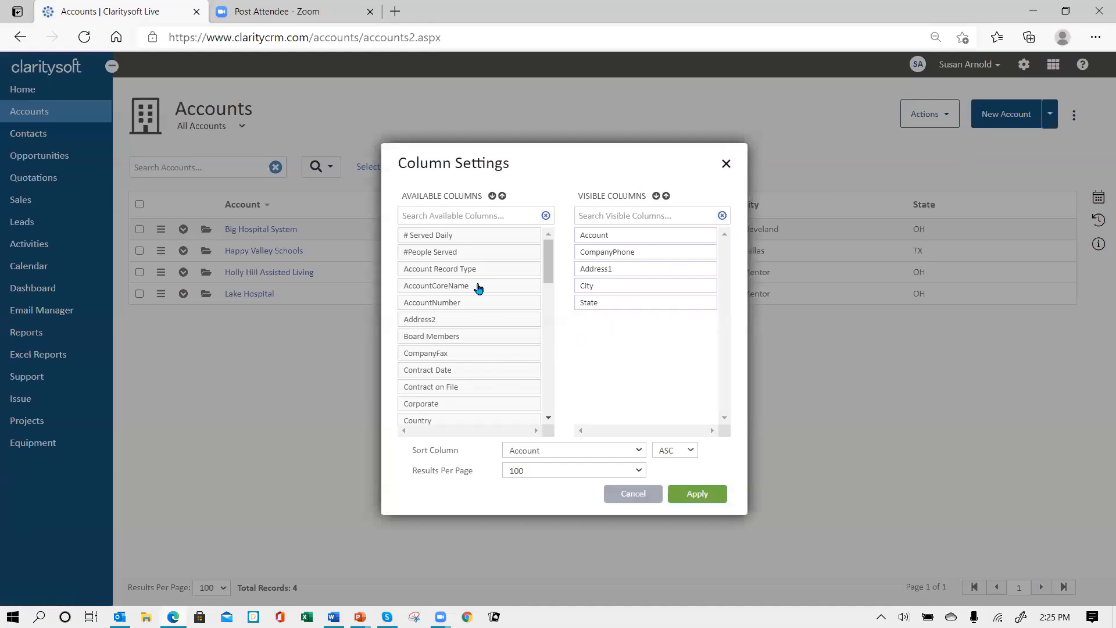
drag(473, 256, 647, 271)
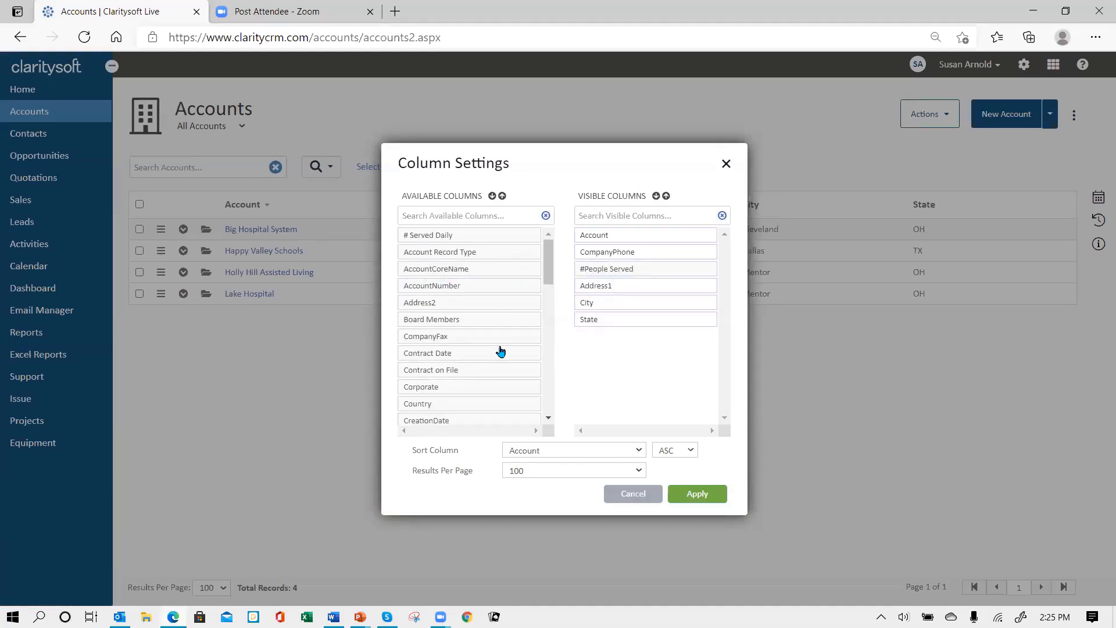
mouse_move(617, 269)
mouse_down()
mouse_move(420, 271)
mouse_move(513, 291)
mouse_move(635, 277)
mouse_move(620, 272)
mouse_up()
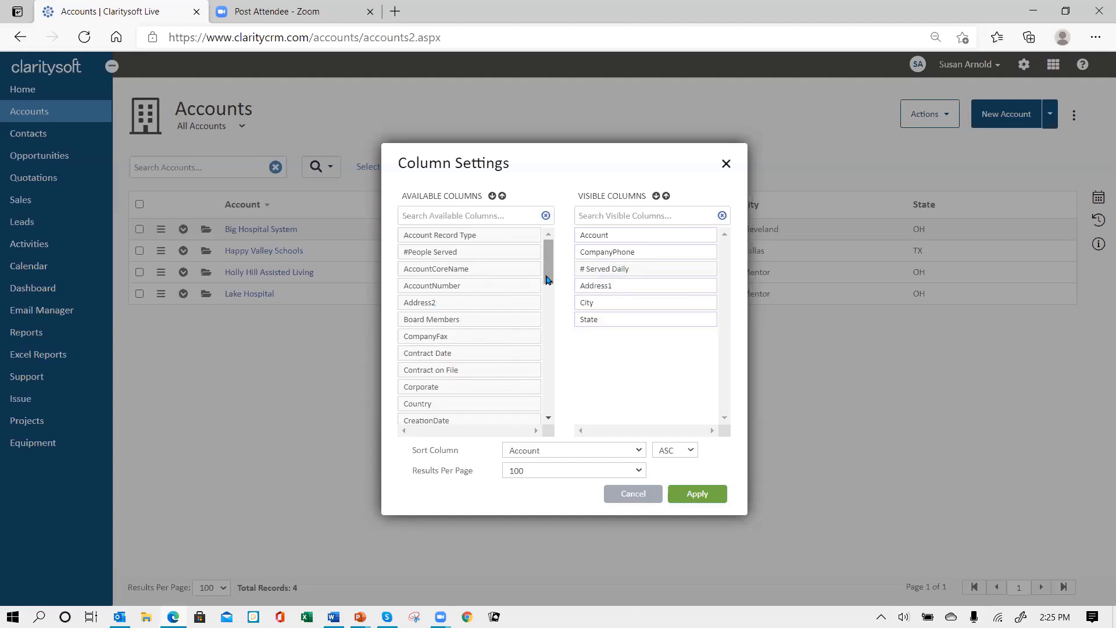
drag(547, 280, 602, 267)
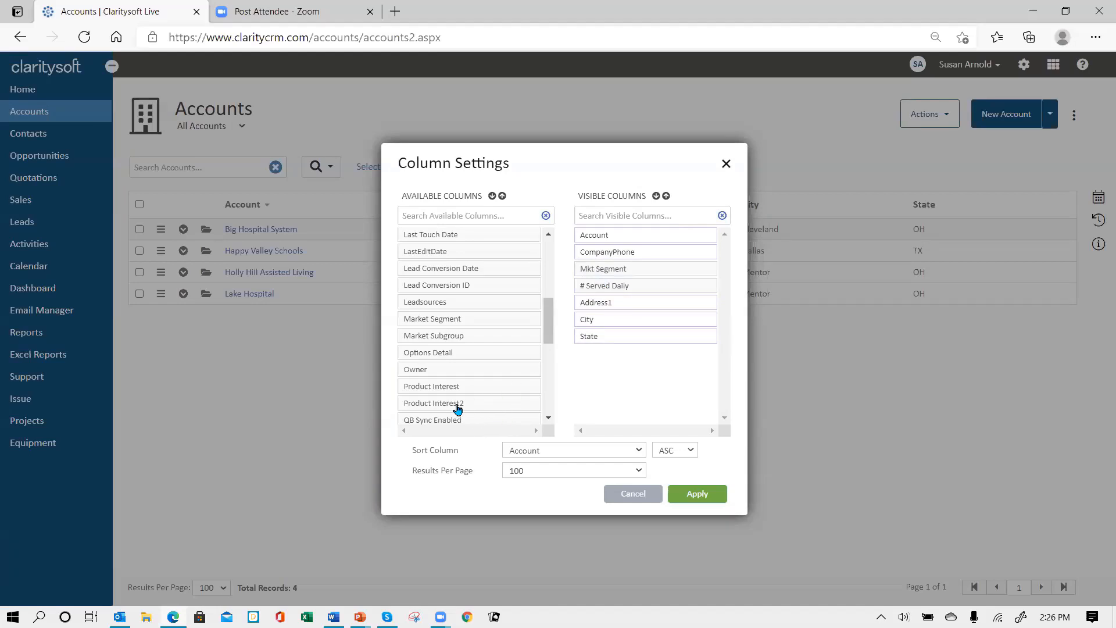
drag(458, 409, 627, 291)
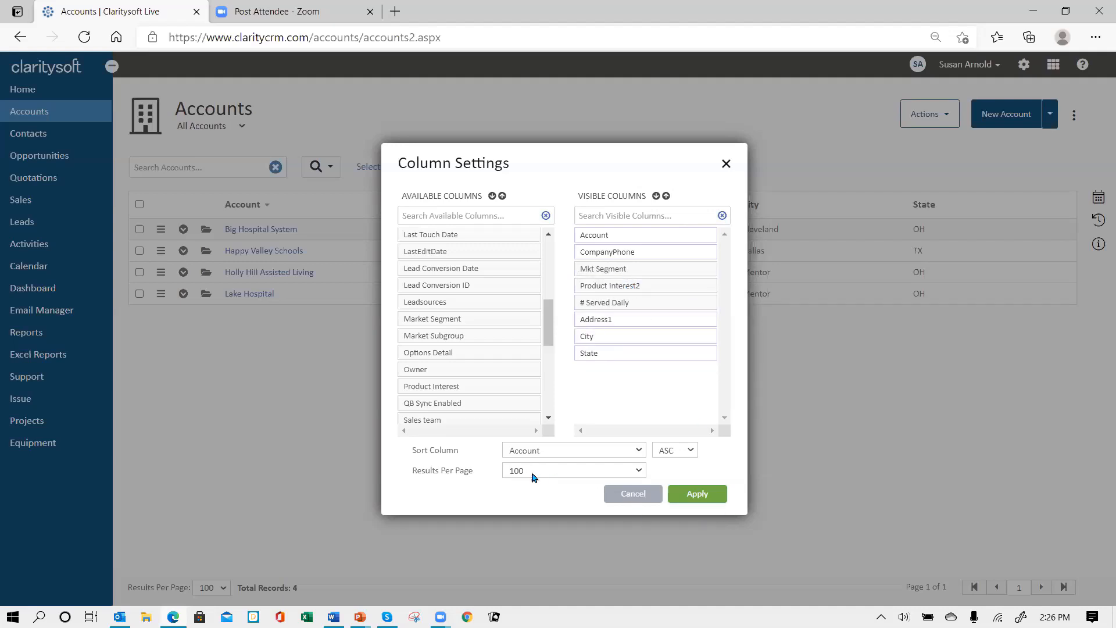
click(638, 470)
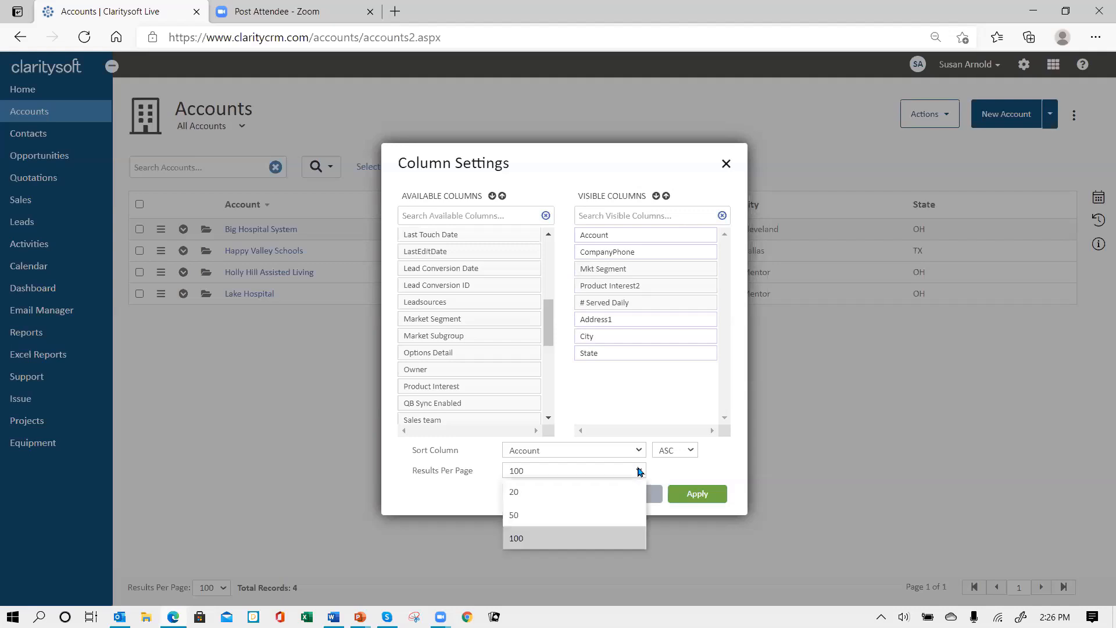
click(638, 471)
click(697, 495)
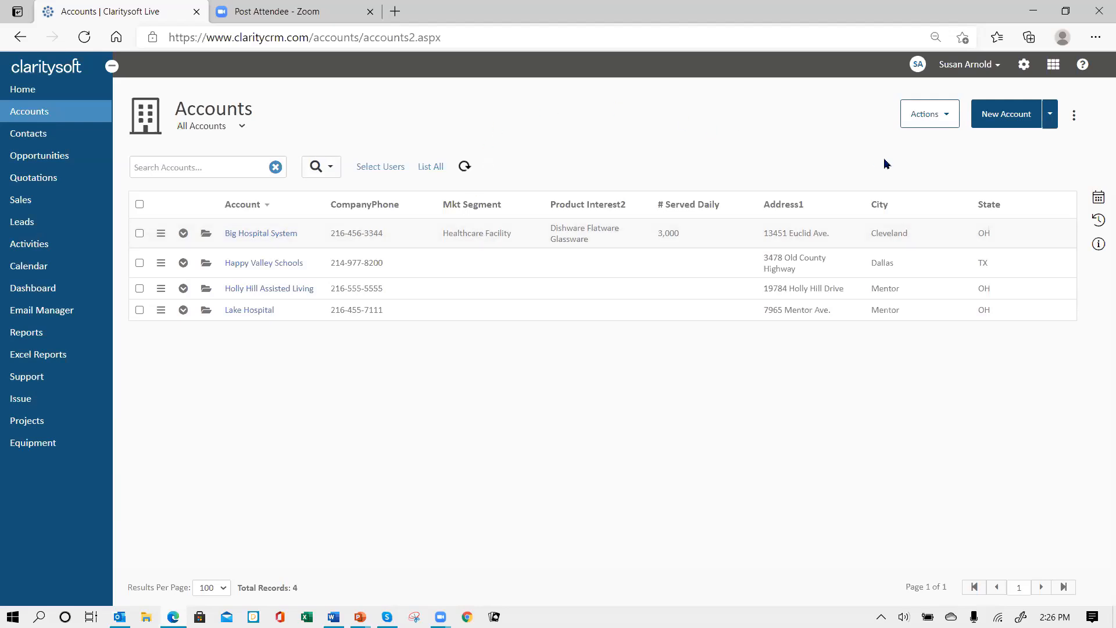
Go to Settings > Customization and open the Account Custom Fields list
click(1024, 66)
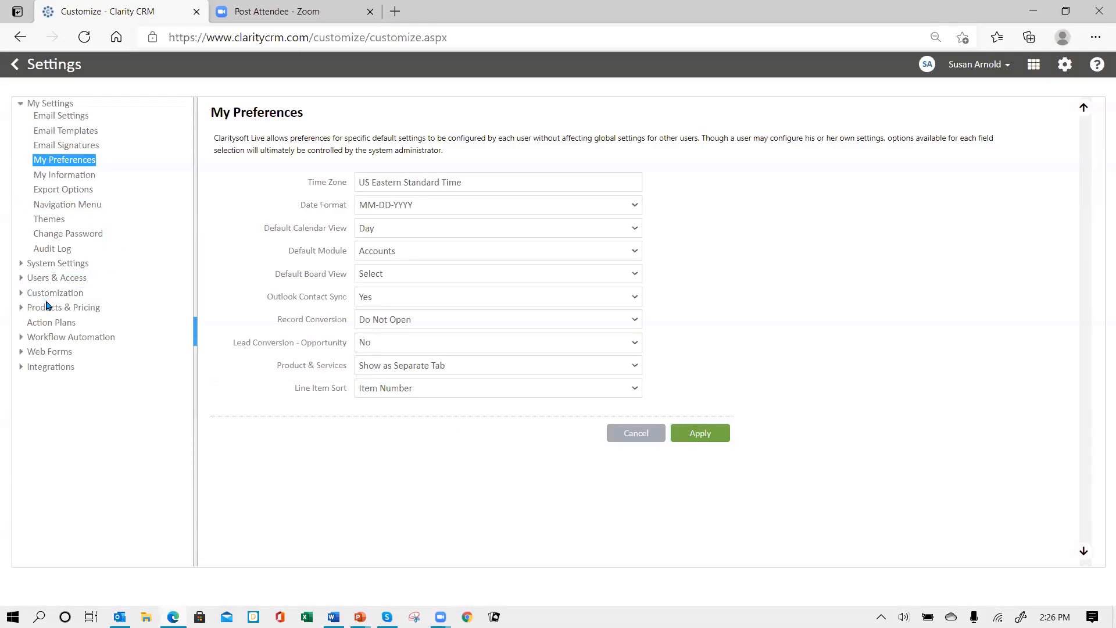
click(50, 294)
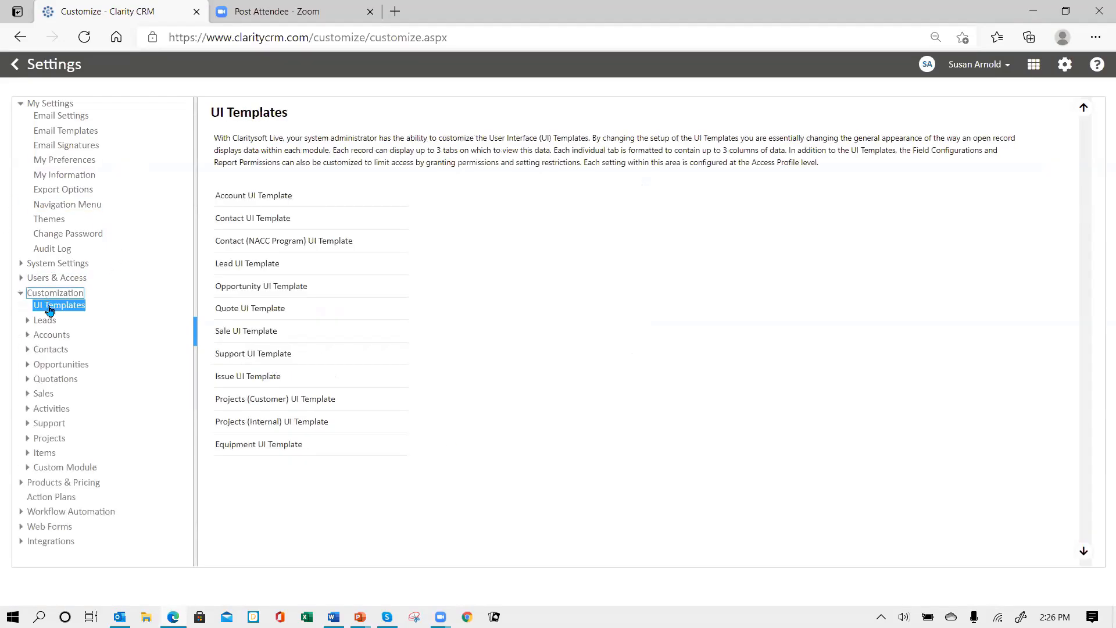
click(60, 337)
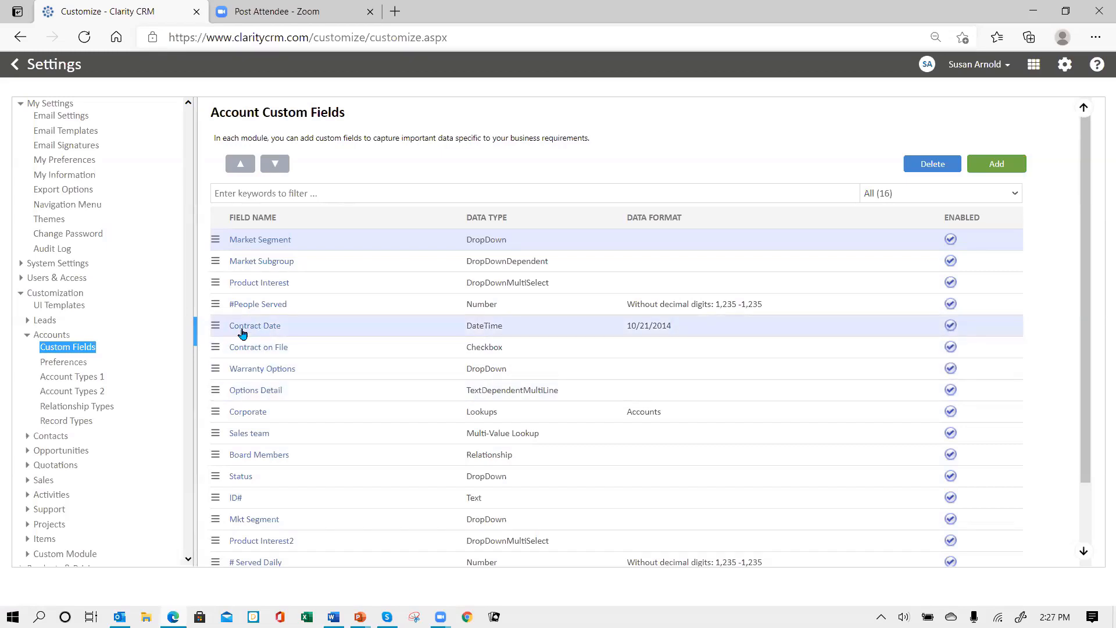
Create and save a DateTime account custom field named Contract Start
click(994, 165)
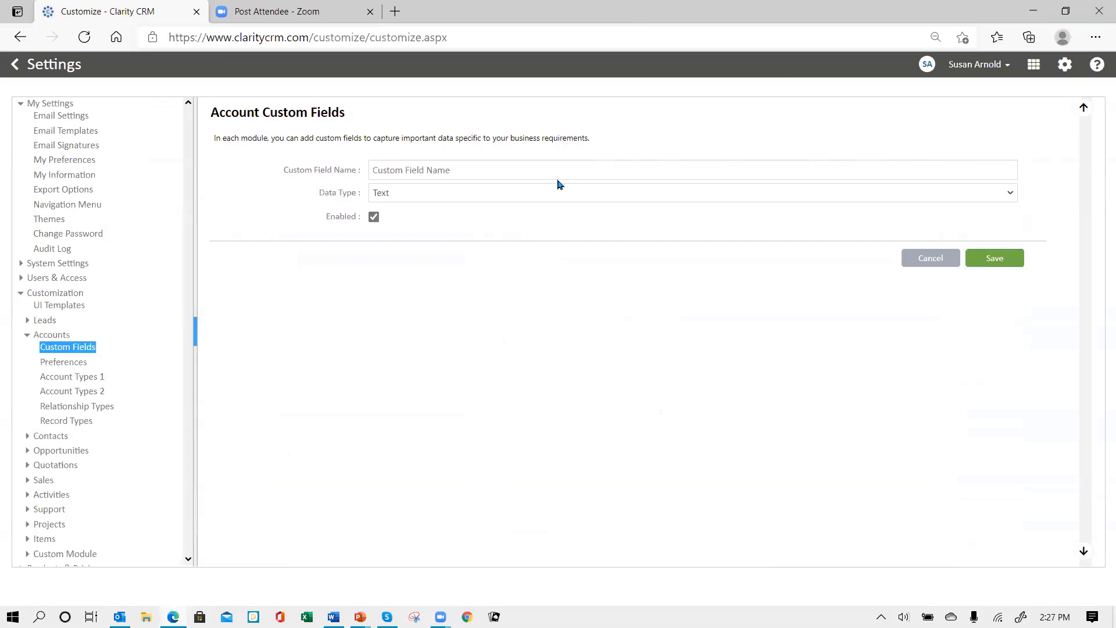
click(441, 173)
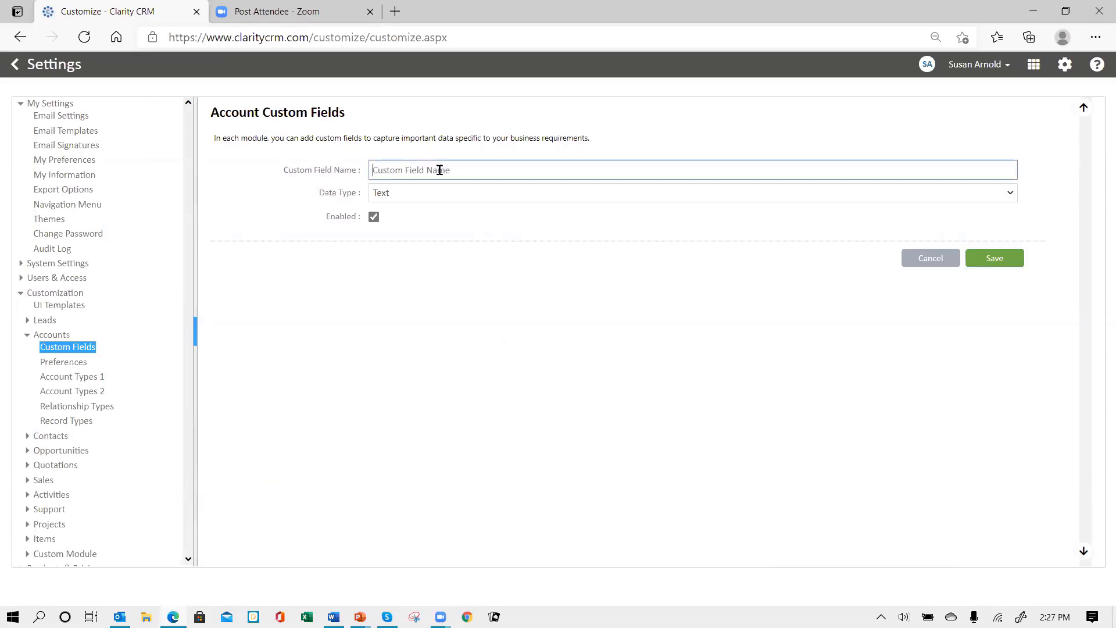
text(Cont)
text(ract Start)
click(401, 194)
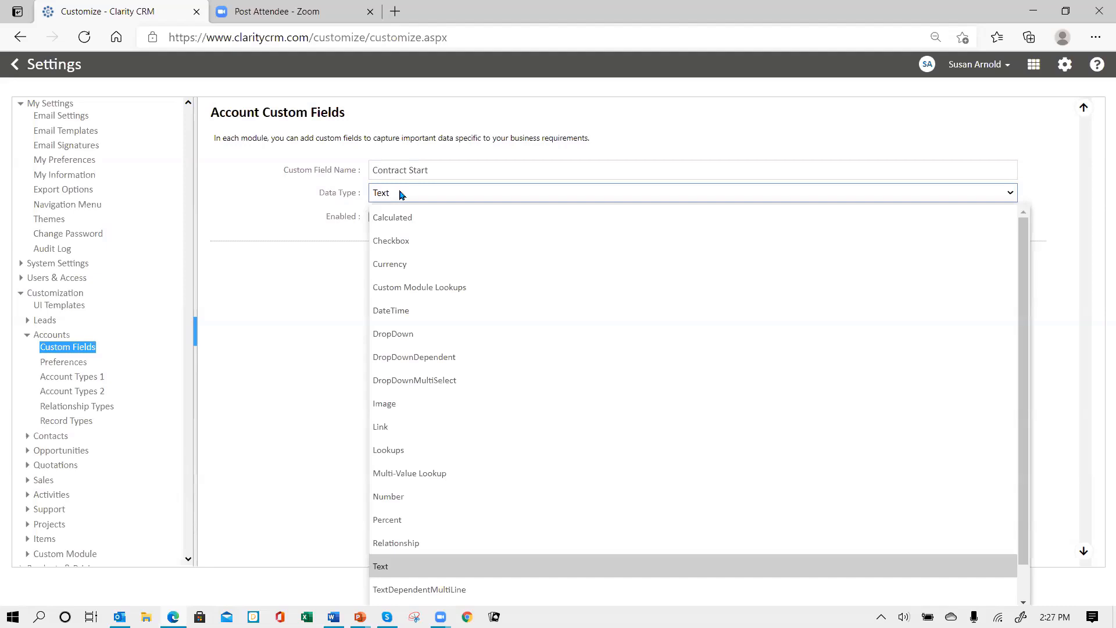
click(401, 312)
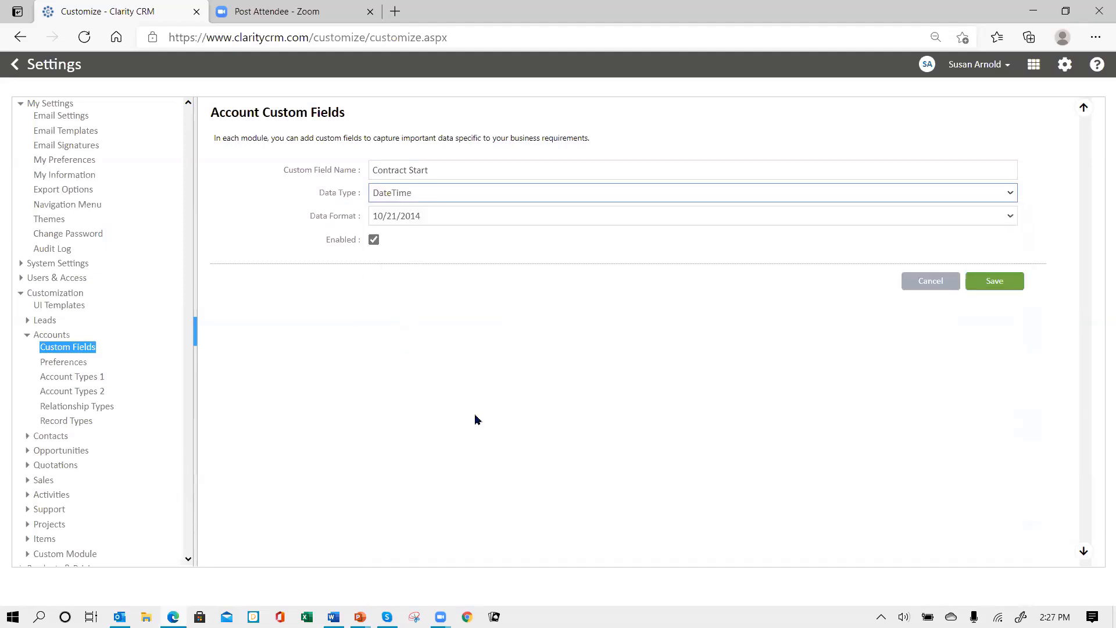
click(993, 282)
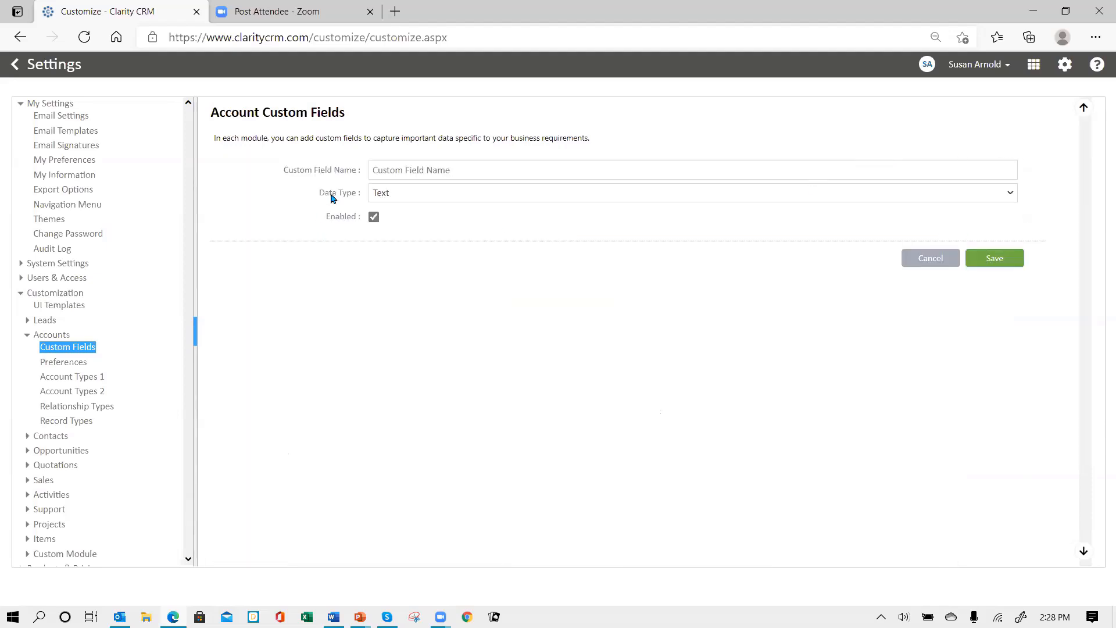
Create and save a Checkbox account custom field named Contract Filed
click(402, 169)
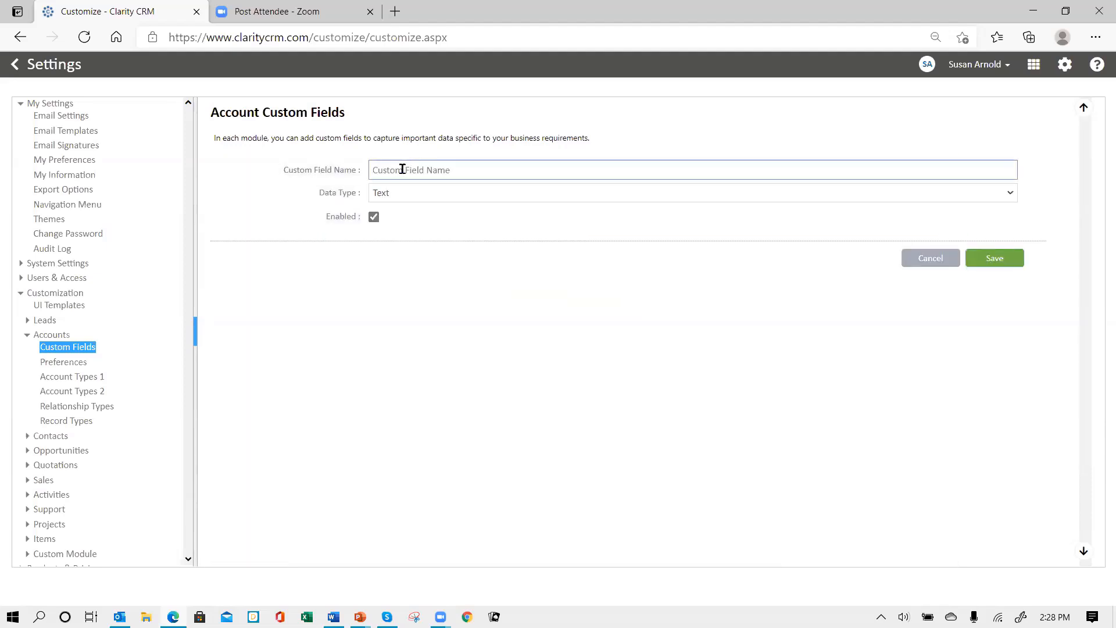
text(Contract Filed)
click(415, 198)
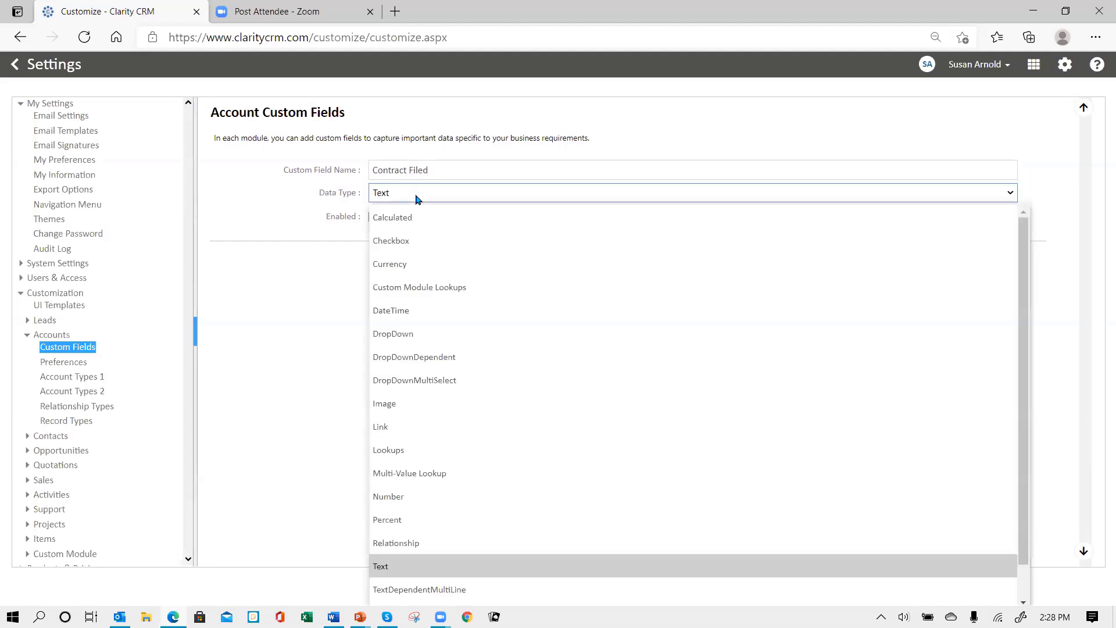
click(401, 245)
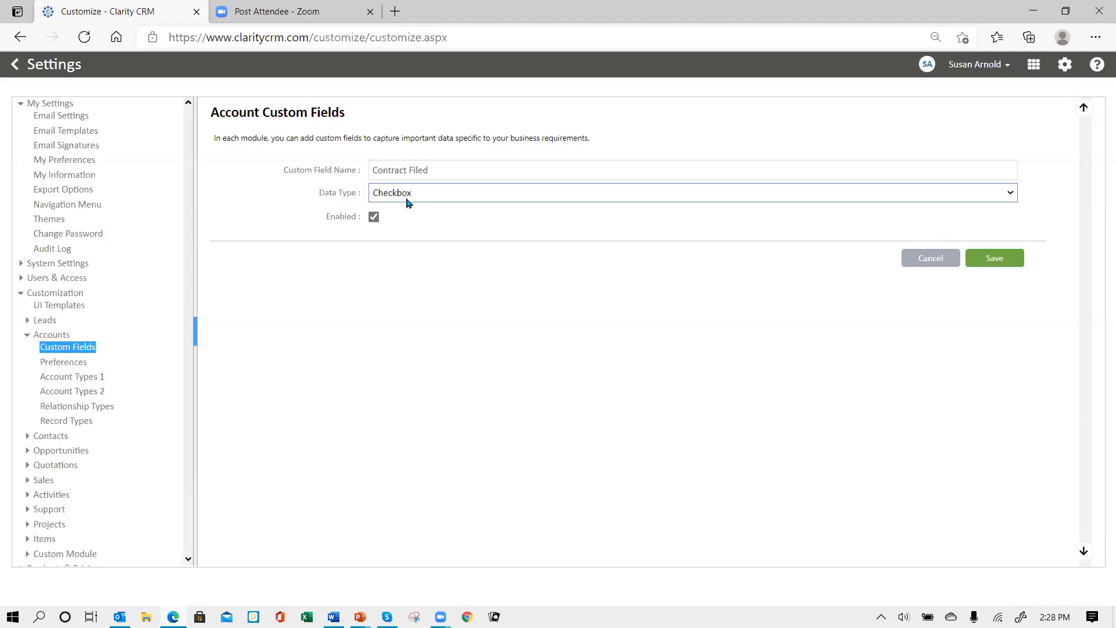
click(1004, 265)
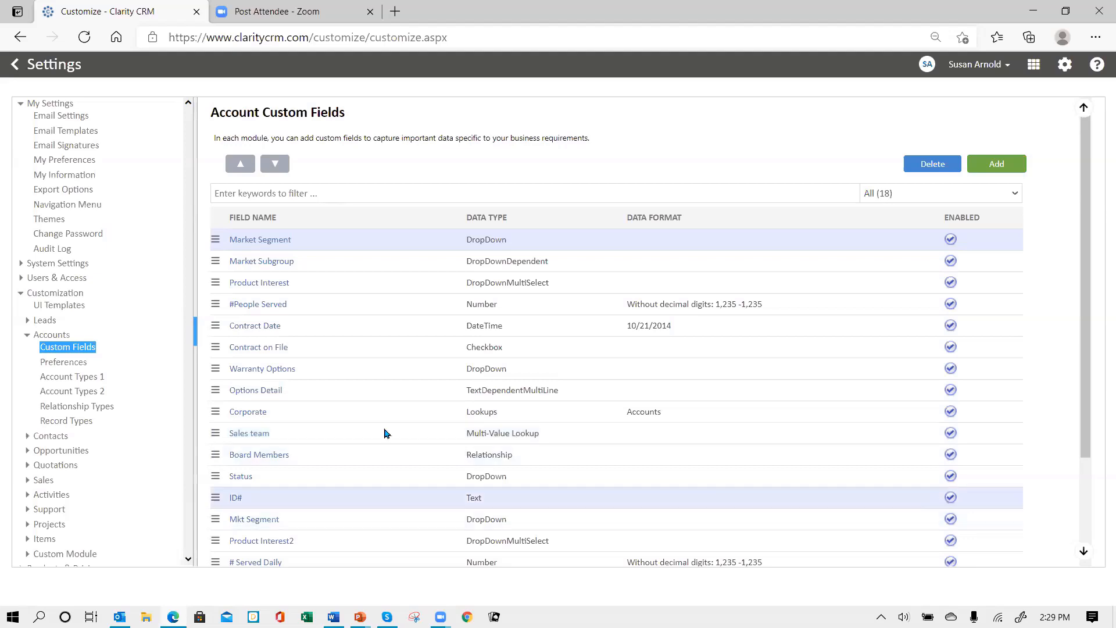
scroll(352, 464, down, 3)
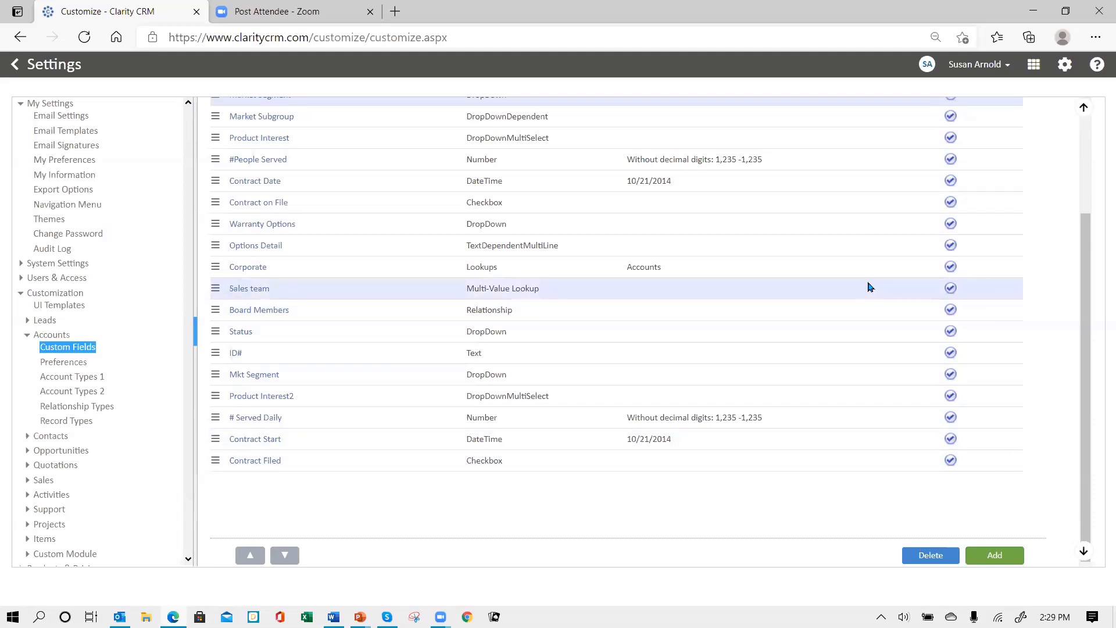
scroll(870, 287, up, 3)
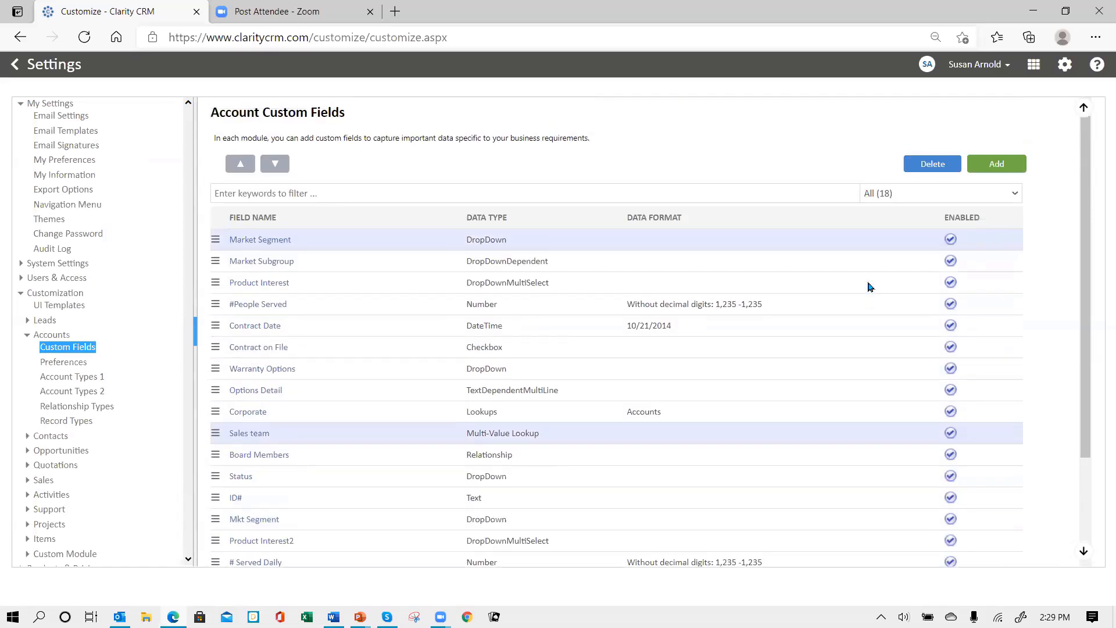
Add a new account custom field named 'Market sub' with data type DropDownDependent
click(997, 165)
click(479, 172)
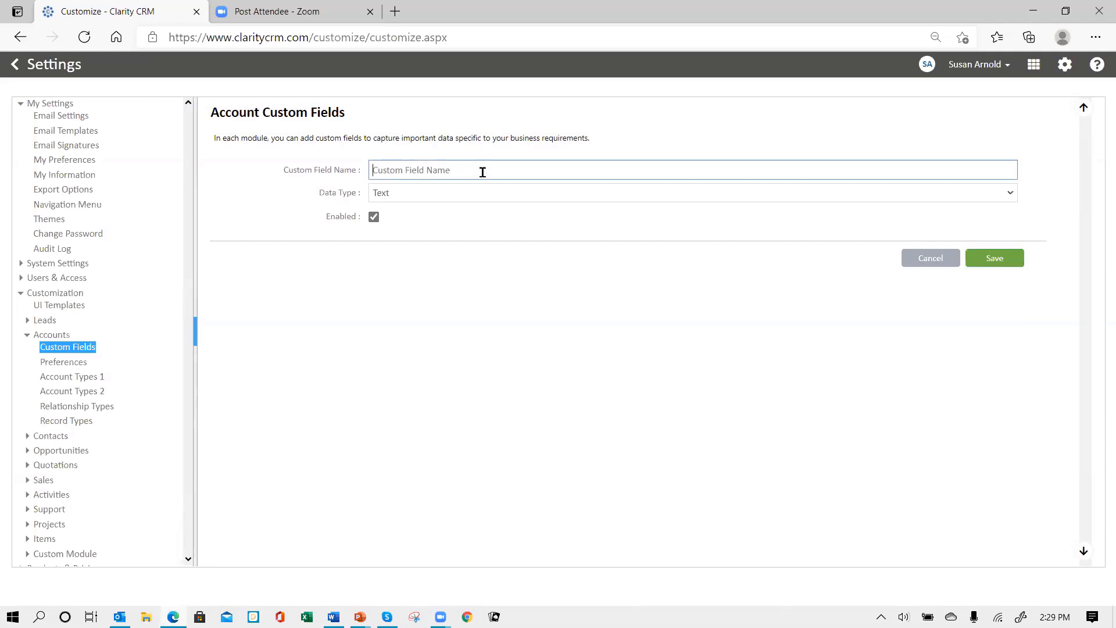
text(Market sub)
click(435, 193)
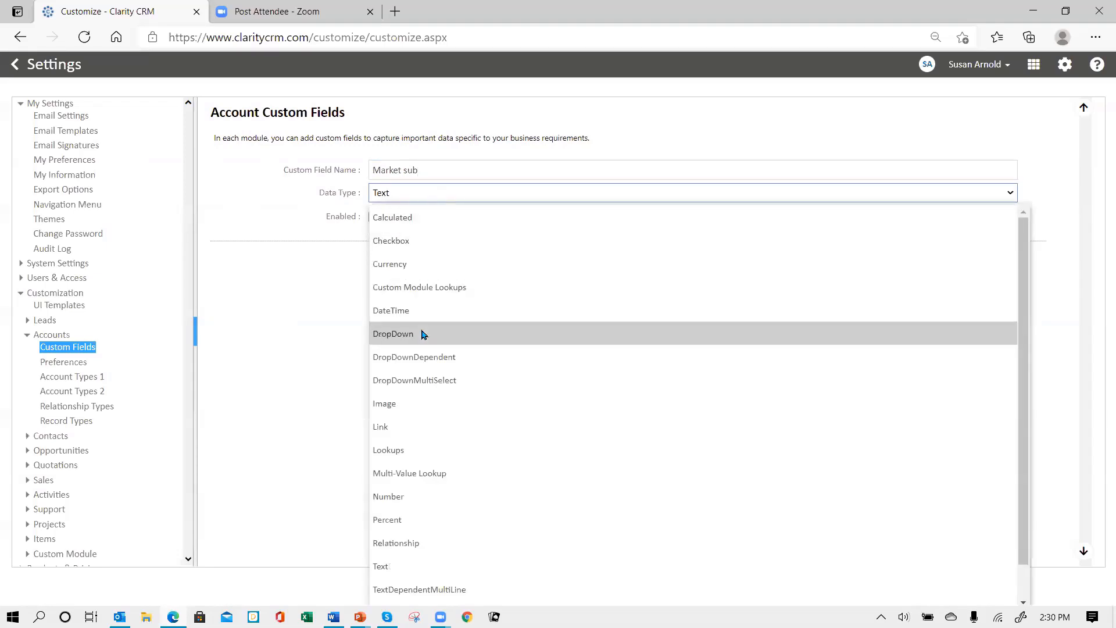
click(419, 355)
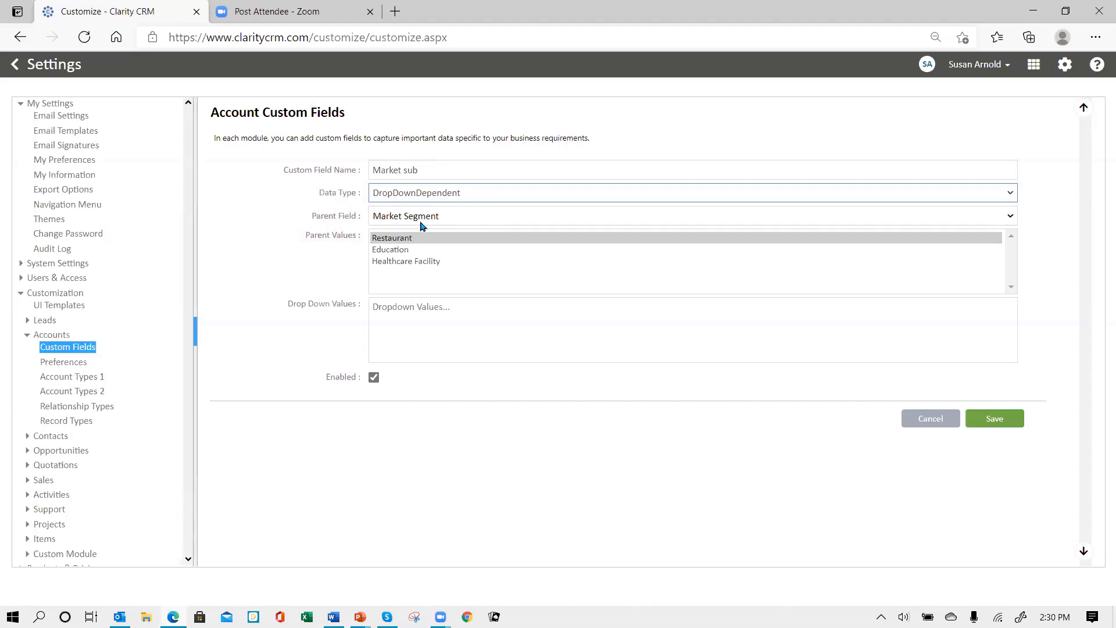
Set the parent field to Mkt Segment and give Restaurant the sub-options 'Franchise Private'
click(520, 216)
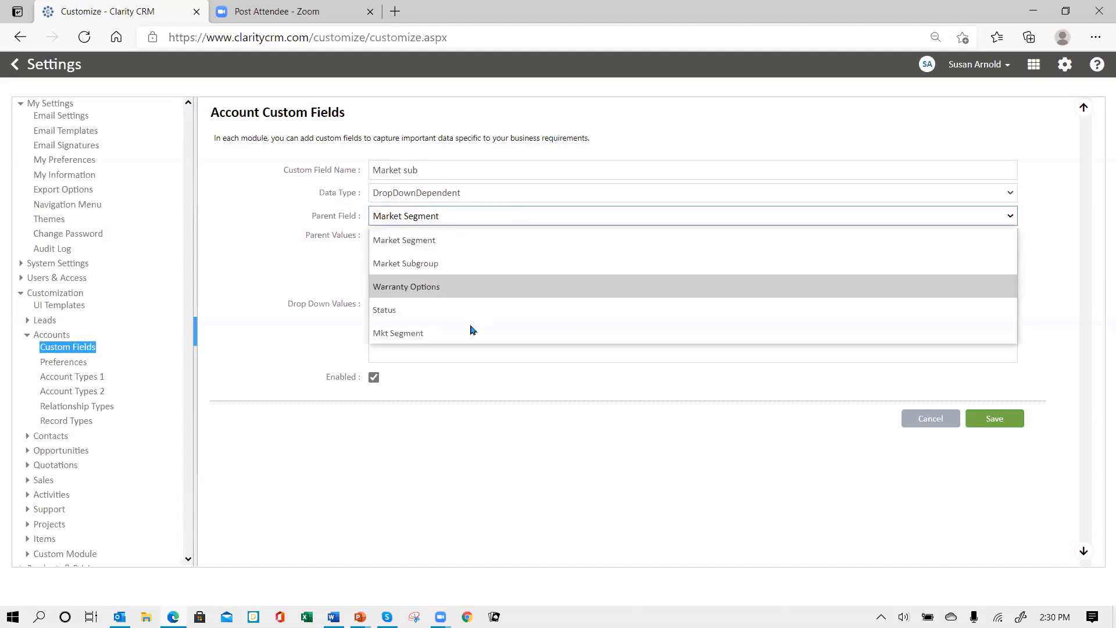
click(463, 334)
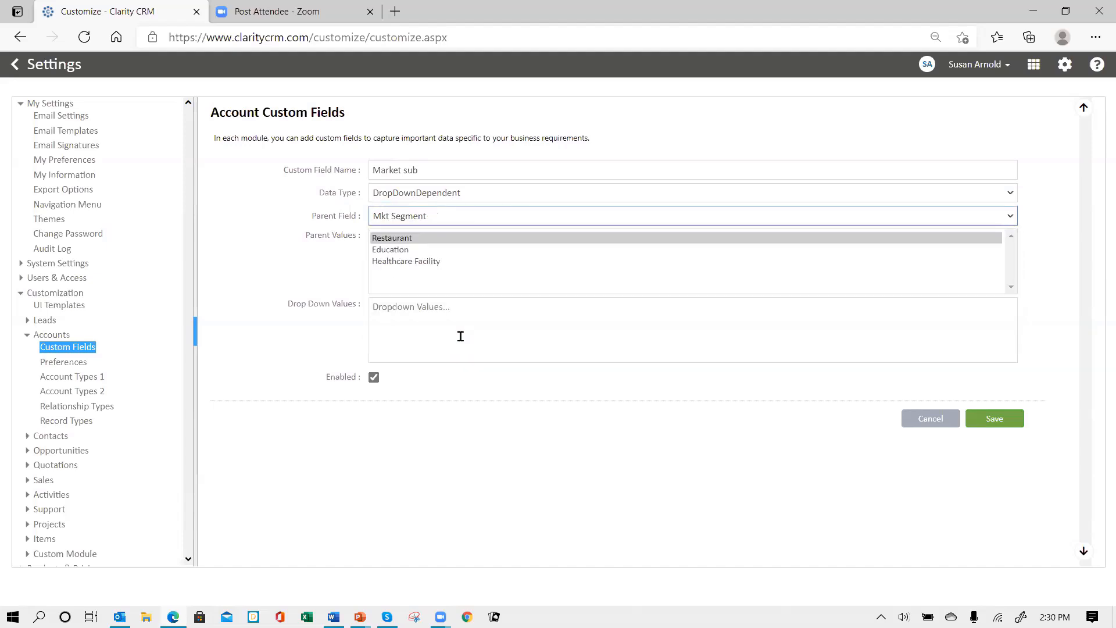
click(499, 215)
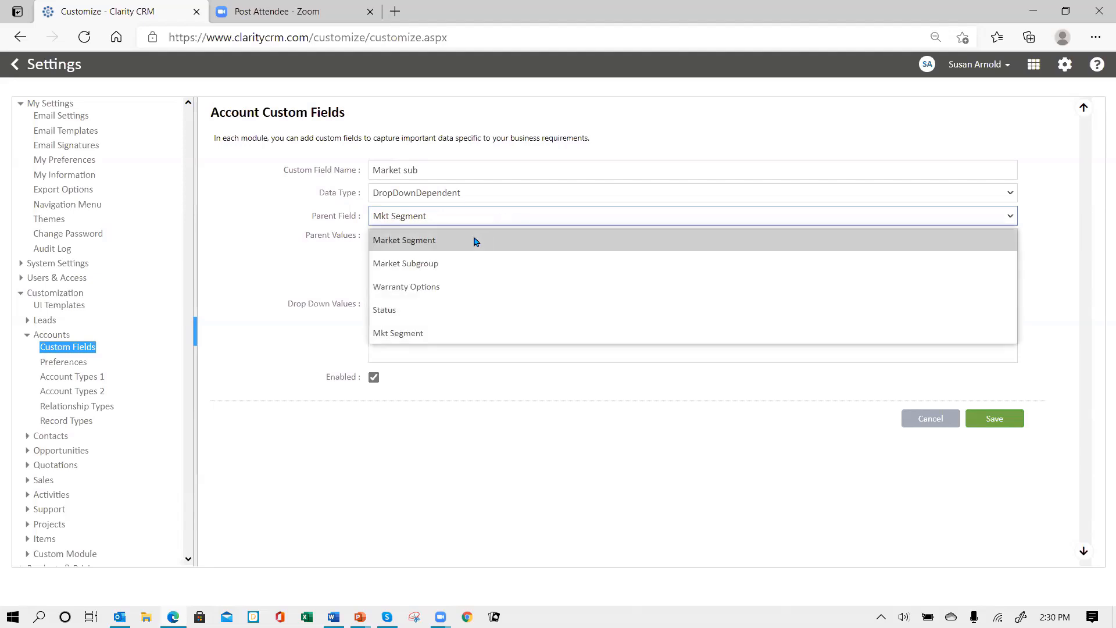
click(444, 336)
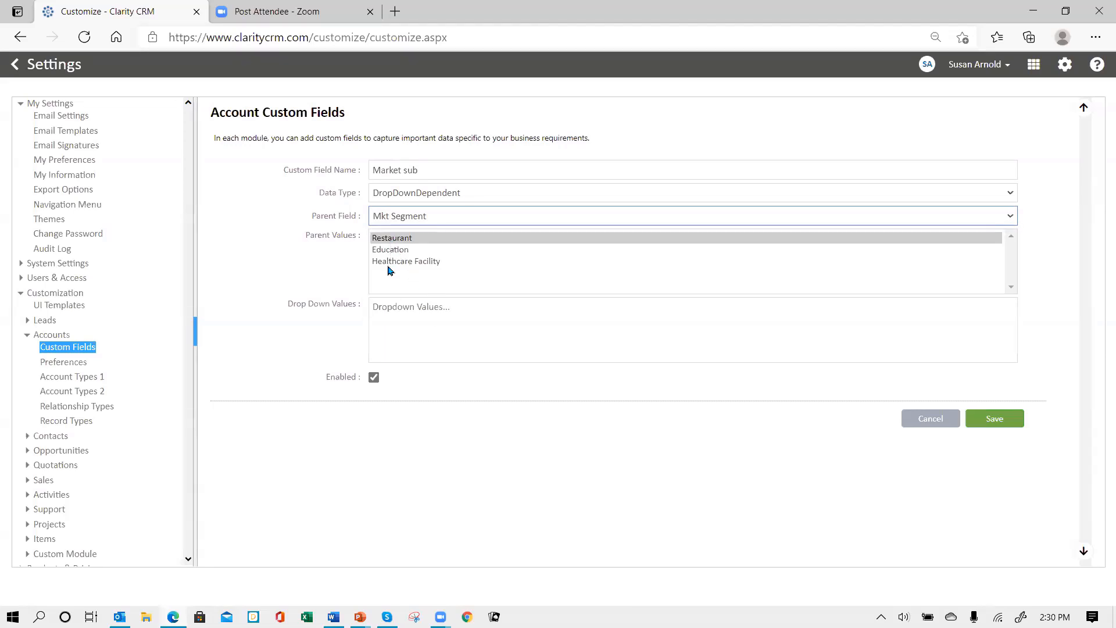
click(397, 239)
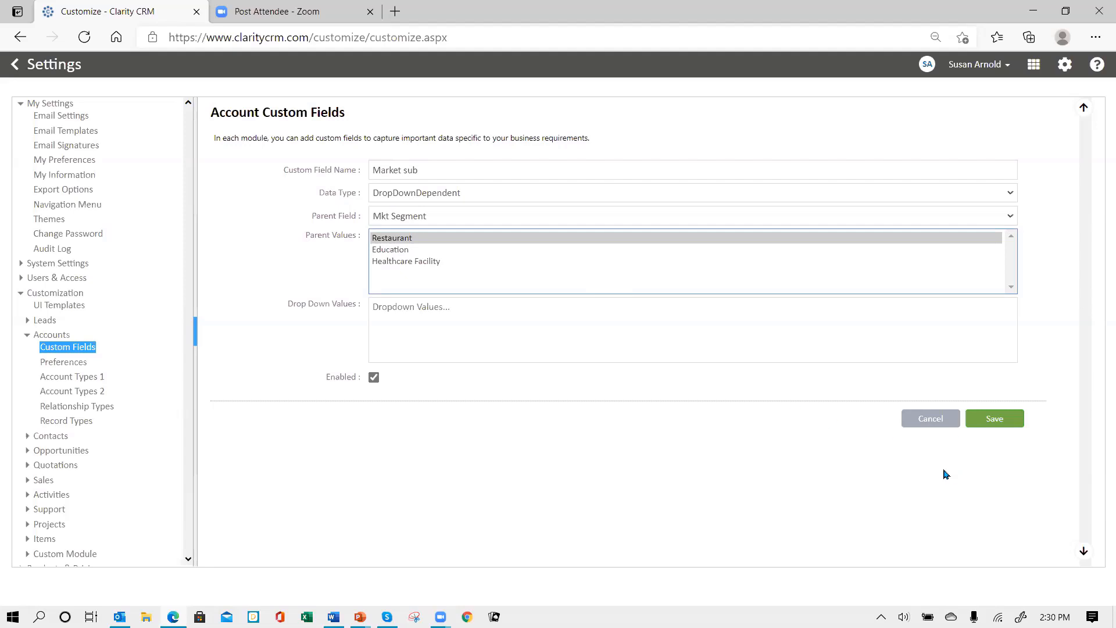
click(401, 320)
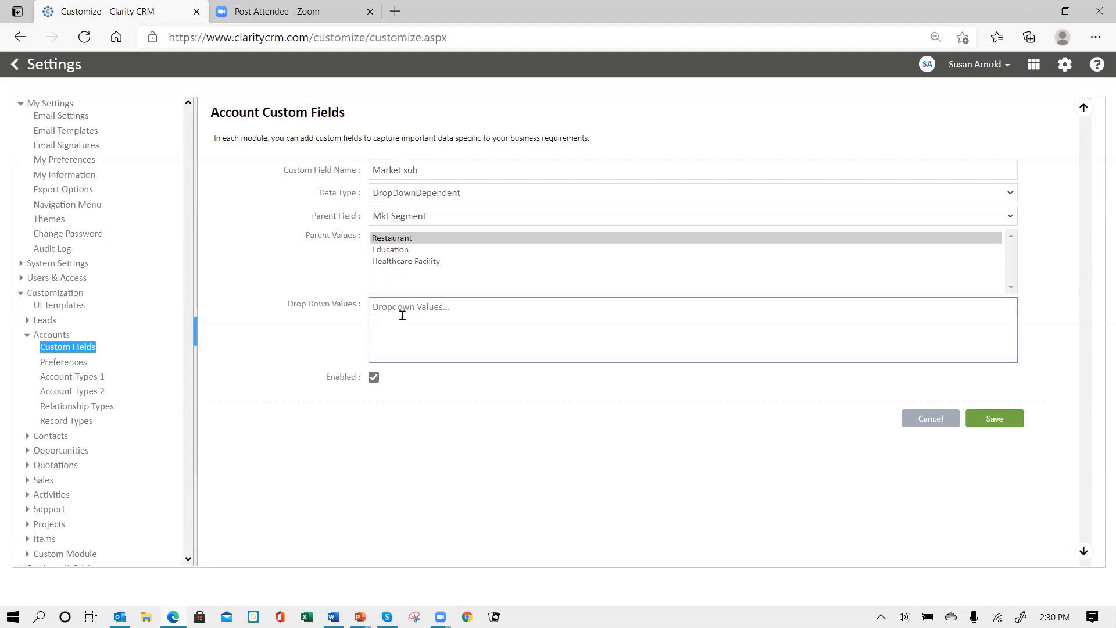
text(Franchise )
text(P)
text(rivat)
text(e)
Paste Public, Private, University under Education and Hospital, Assisted Living, Nursing Home under Healthcare Facility
click(399, 252)
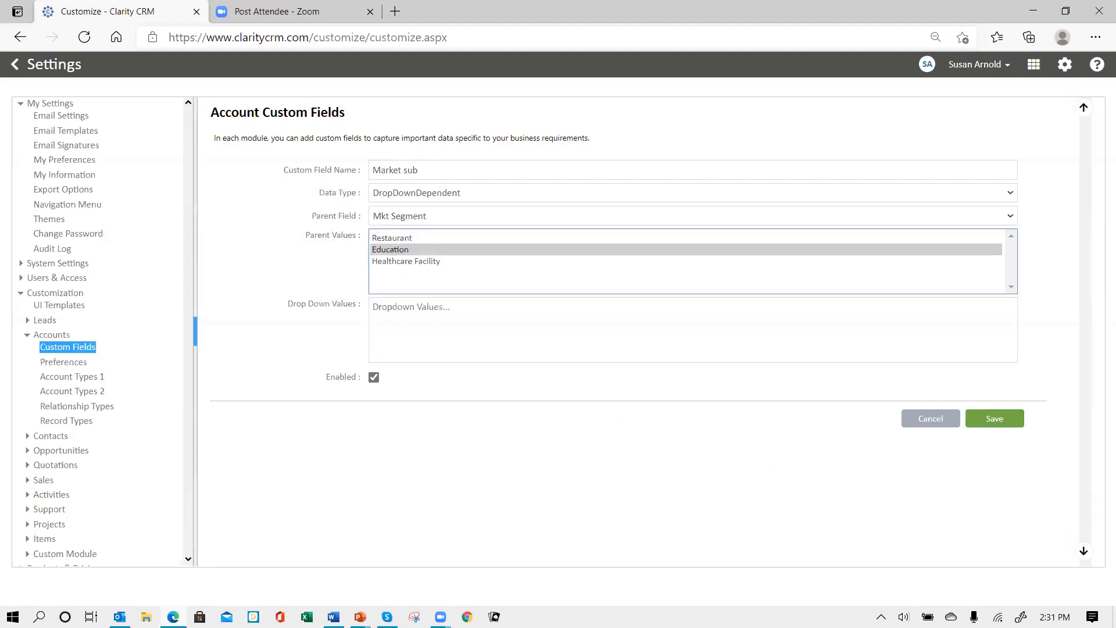
key(alt+Tab)
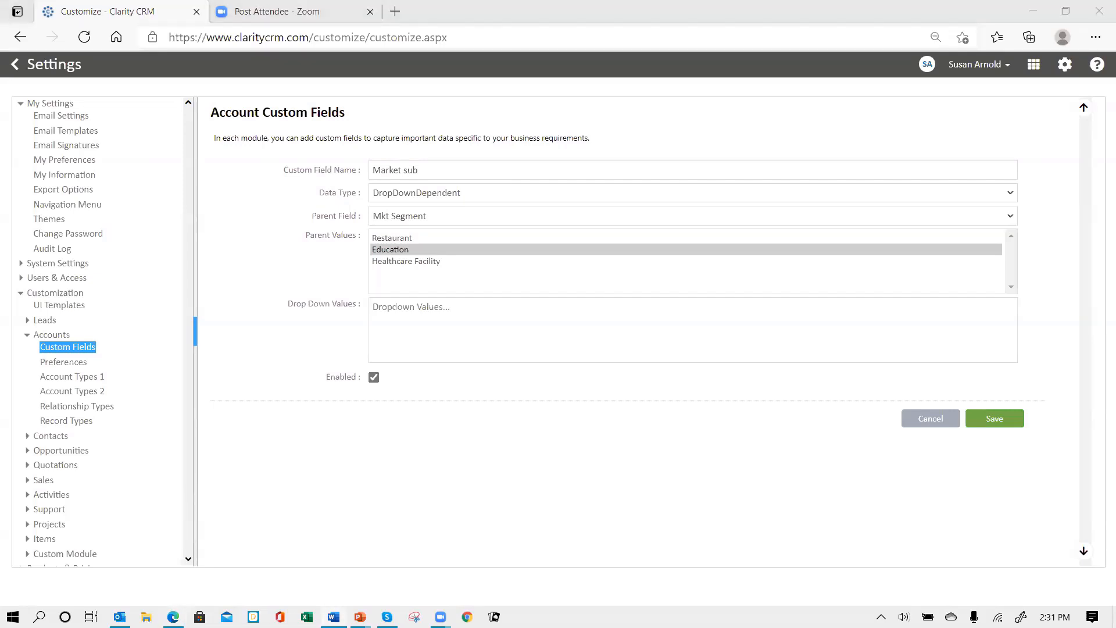
click(389, 310)
text(Public Private University)
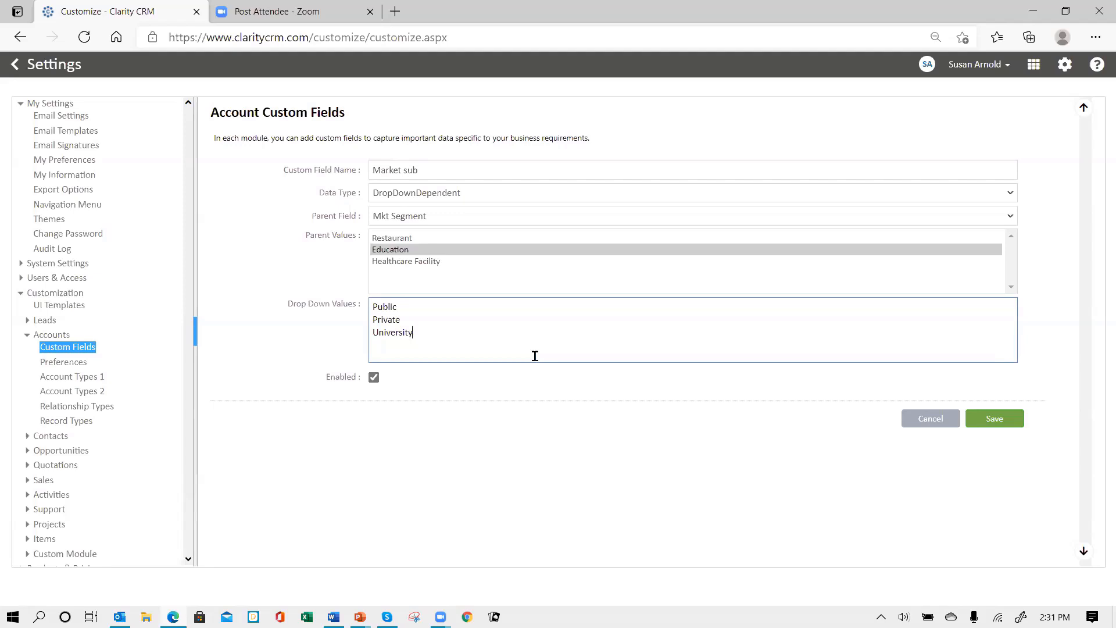
click(397, 262)
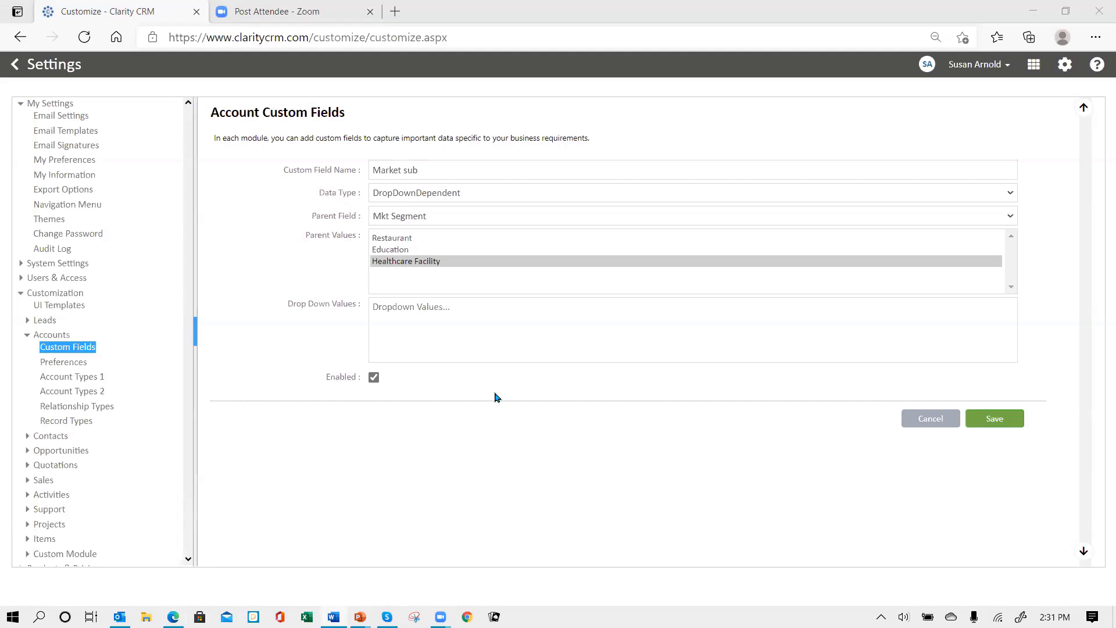
click(409, 314)
text(Hospital Assisted Living Nursing Home)
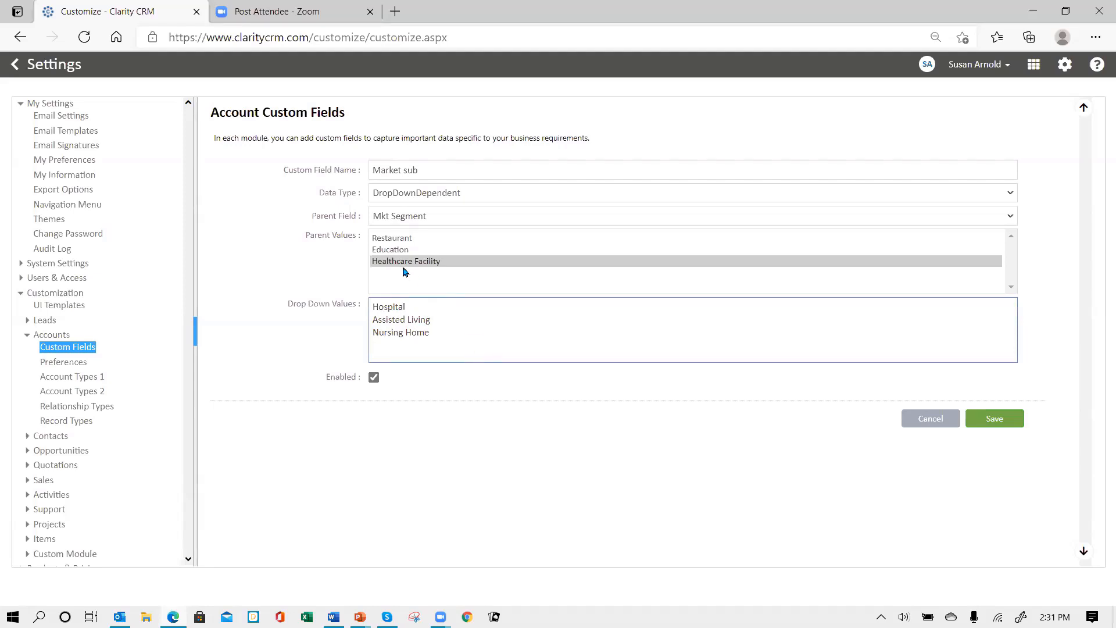
Review the sub-options entered for Restaurant, Education and Healthcare Facility
click(406, 238)
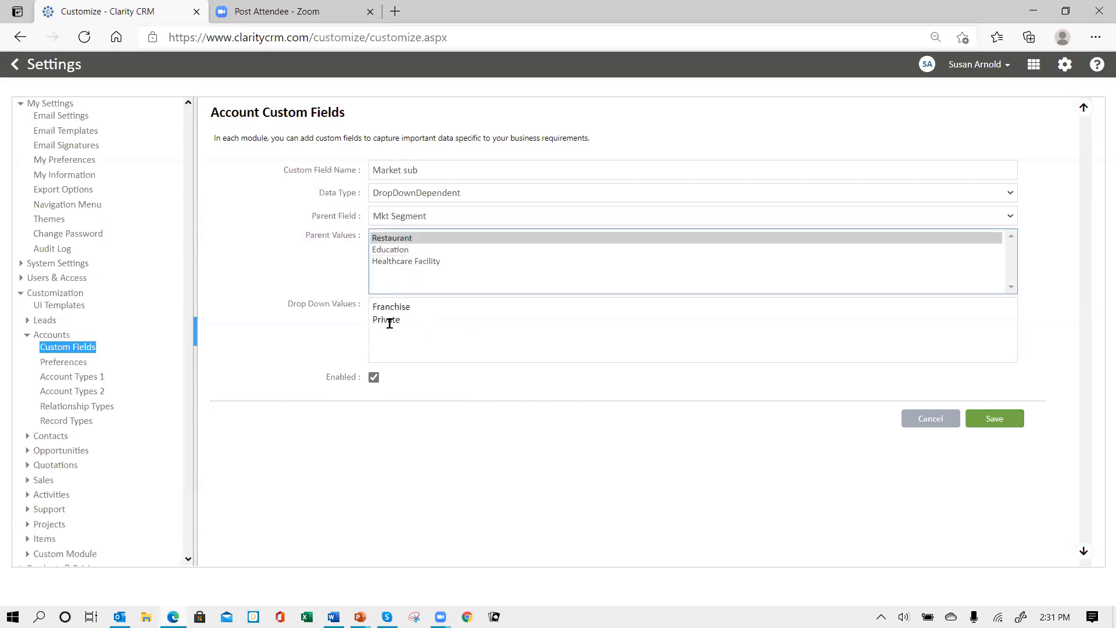
click(408, 251)
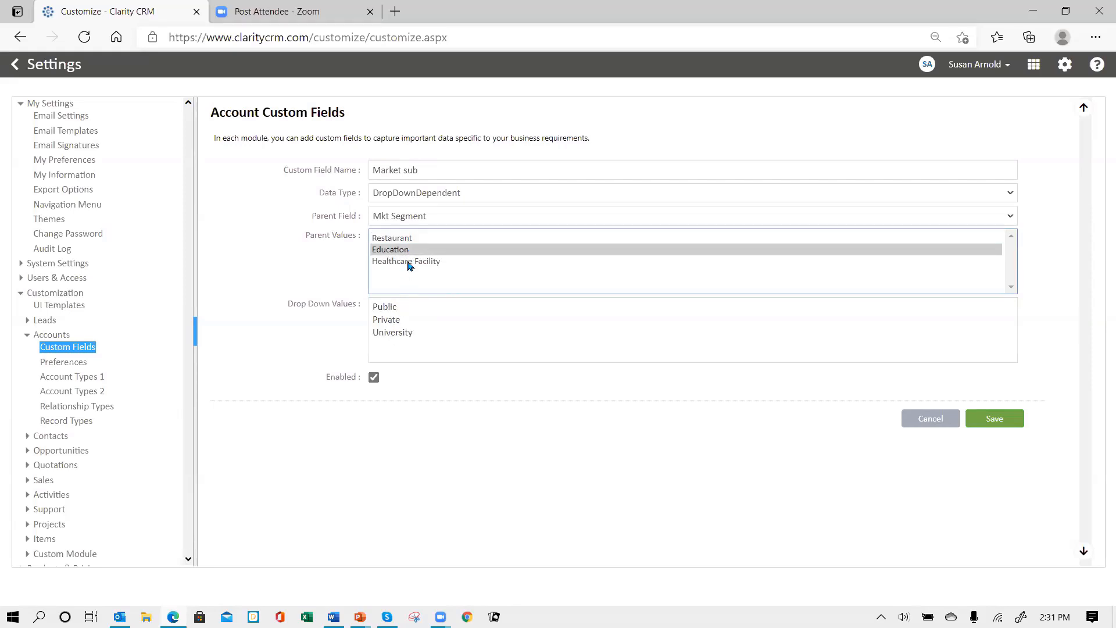
click(409, 266)
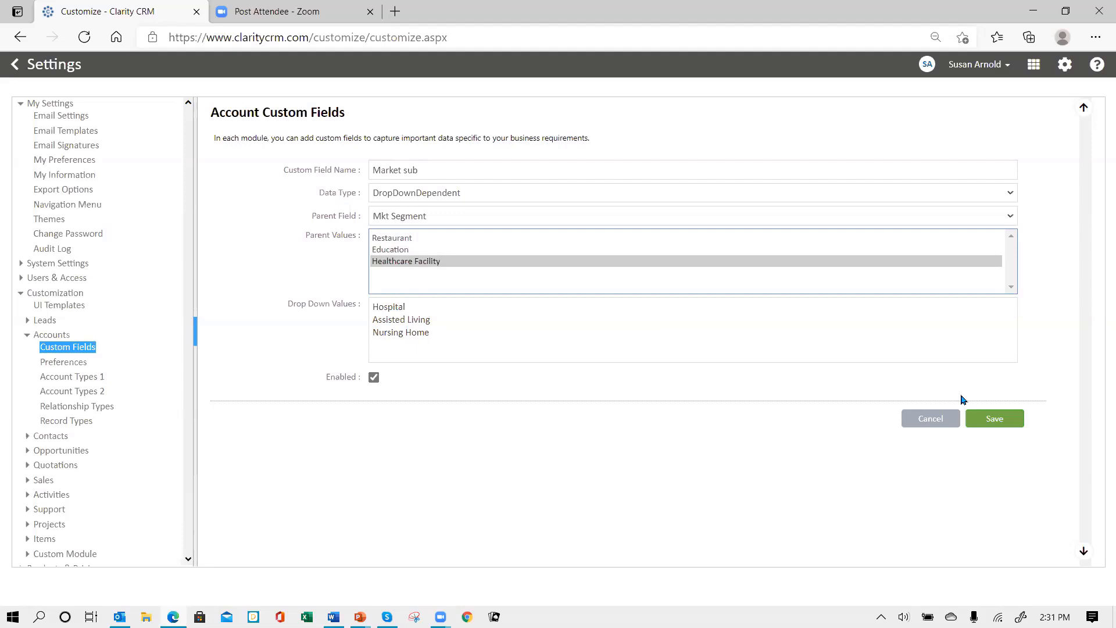
Save the Market sub dependent dropdown, bringing the Account Custom Fields list to 19
click(994, 424)
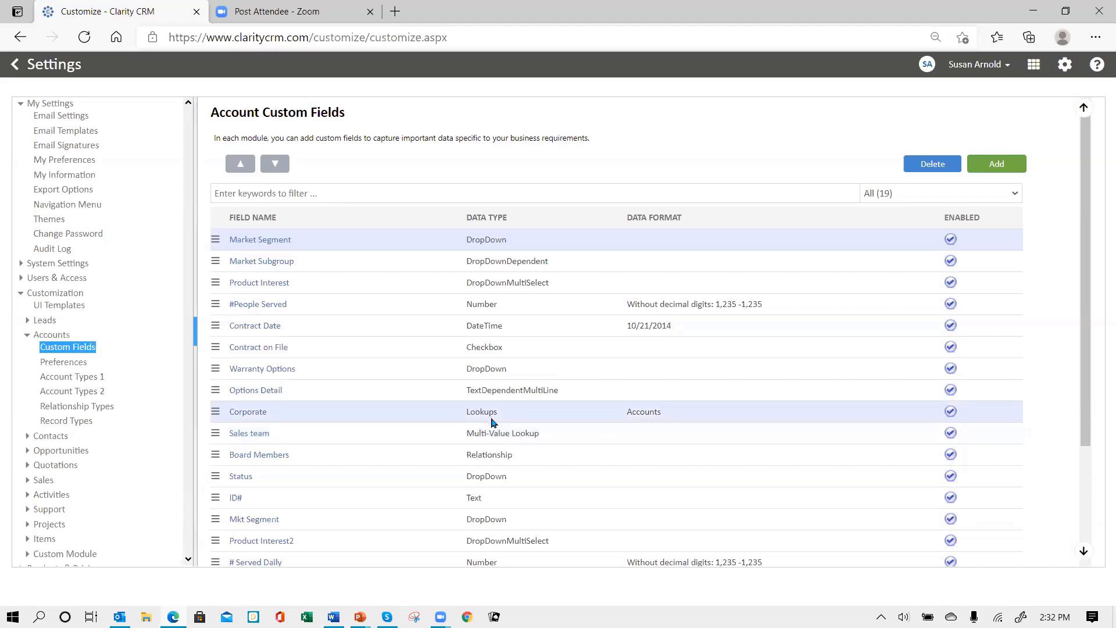
Add a new account custom field named 'Service Options' with data type DropDown
click(996, 165)
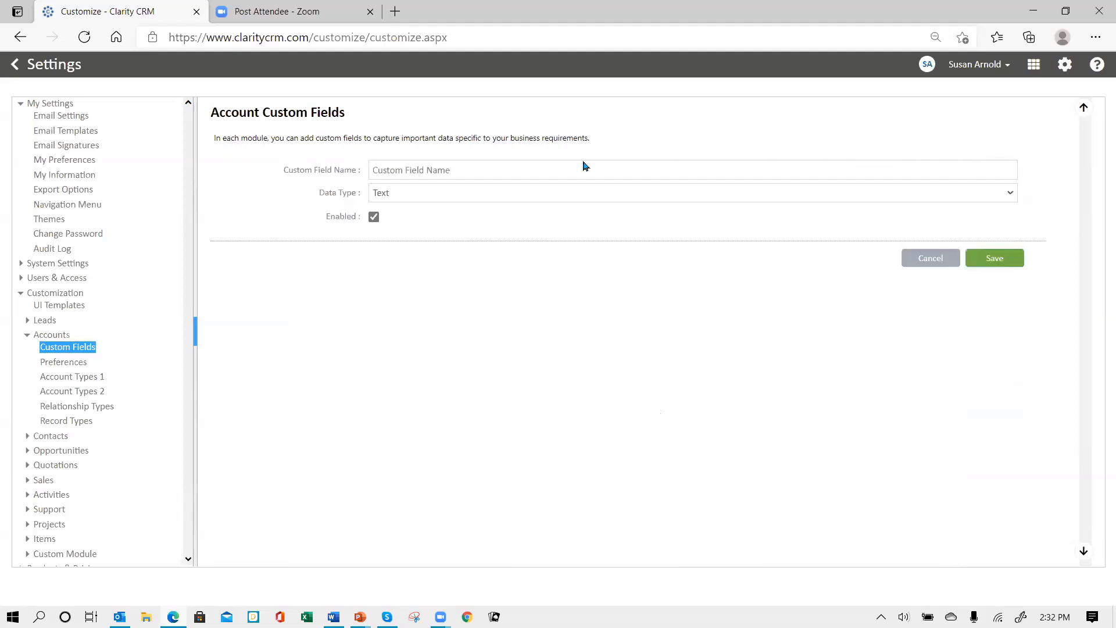
click(440, 172)
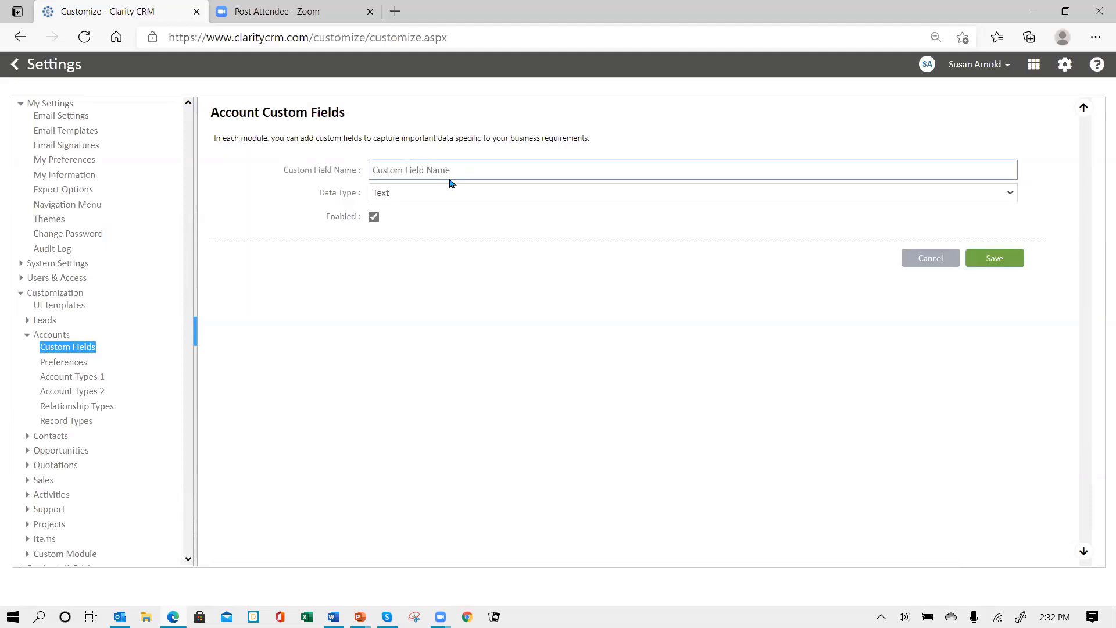
text(Service Options)
click(418, 194)
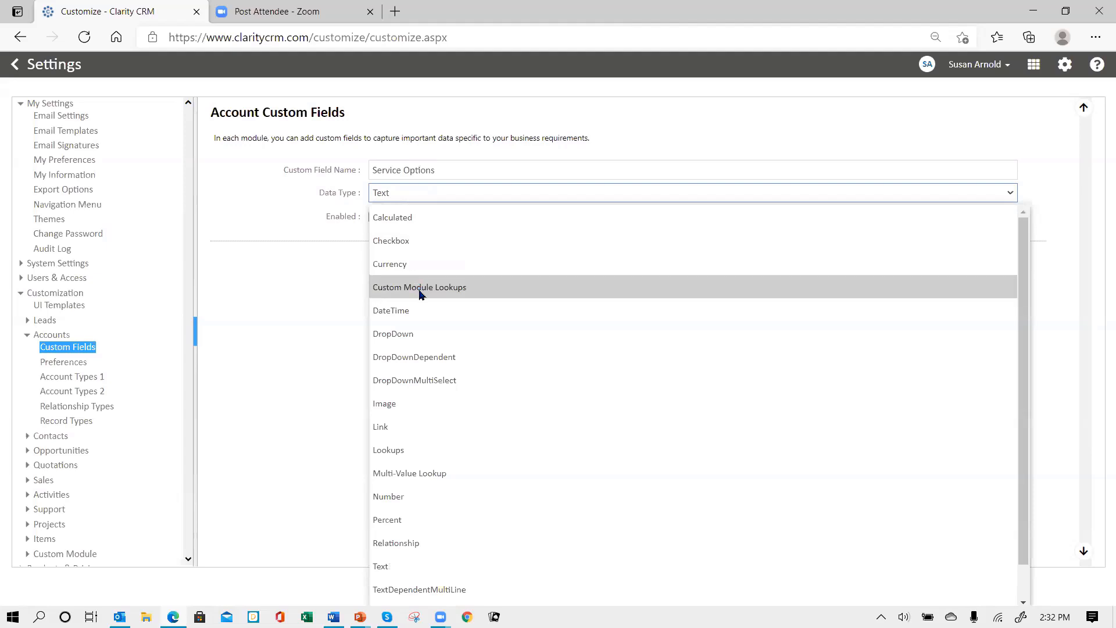
click(402, 338)
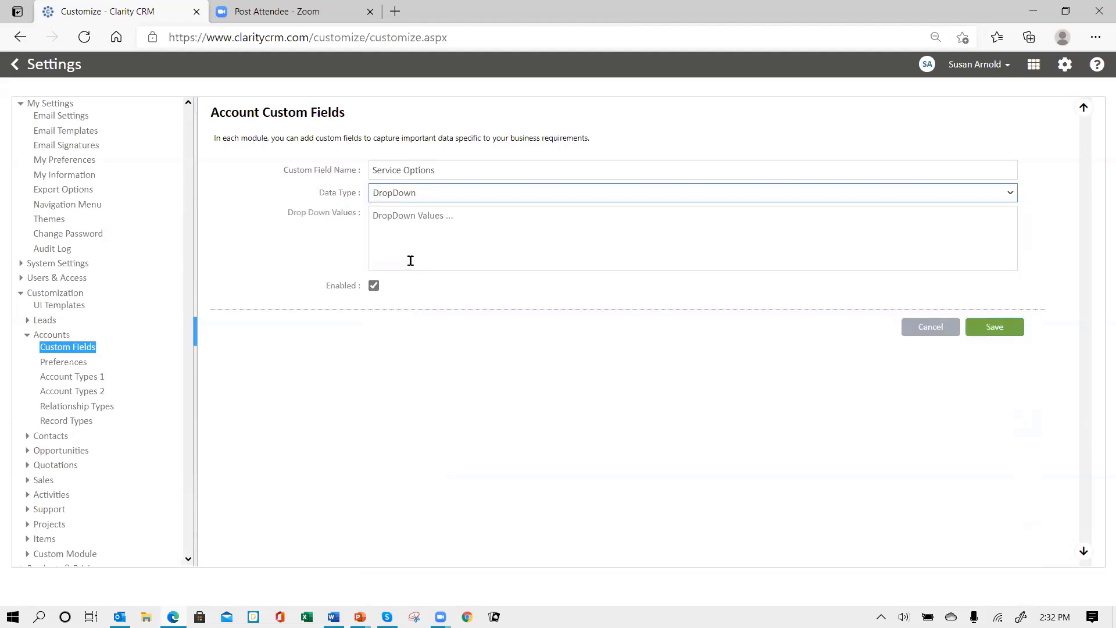
Enter the values Option A, Option B and Option C on separate lines and save
click(394, 227)
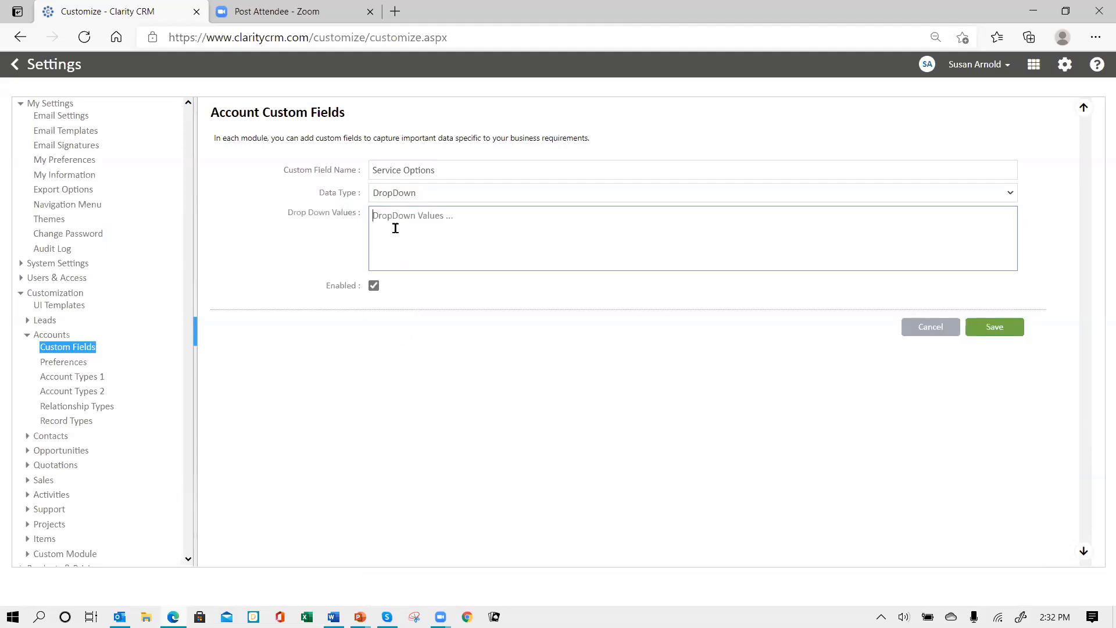
text(Option A)
key(Return)
text(Options)
key(BackSpace)
text(B )
text(Option)
text( C)
click(1006, 328)
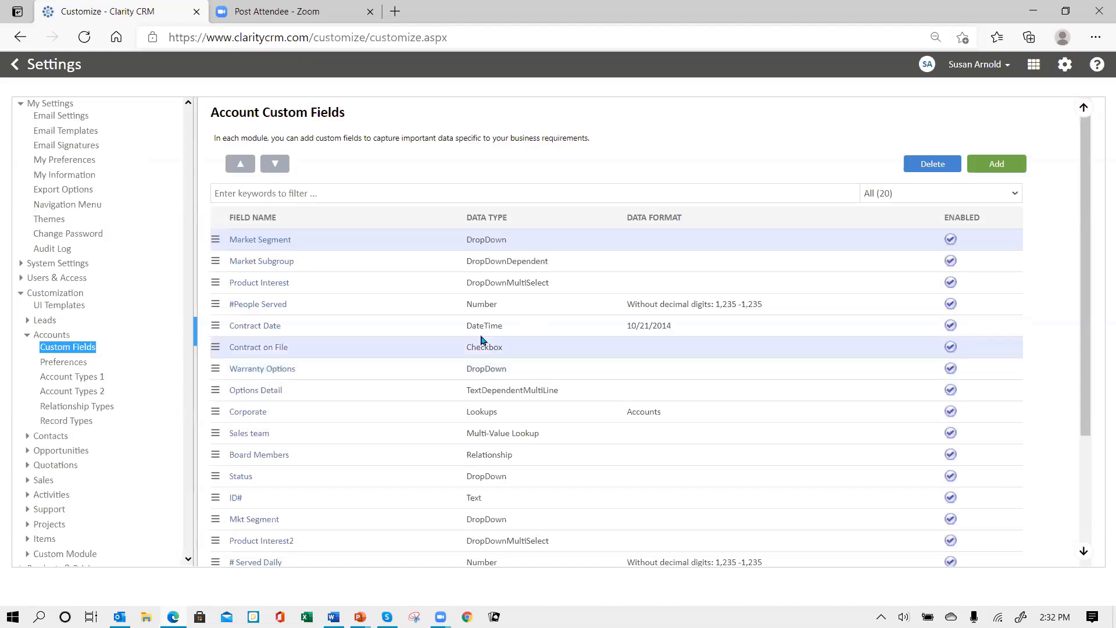
Add a new account custom field named 'Options Descrip' and browse the data type choices
click(988, 166)
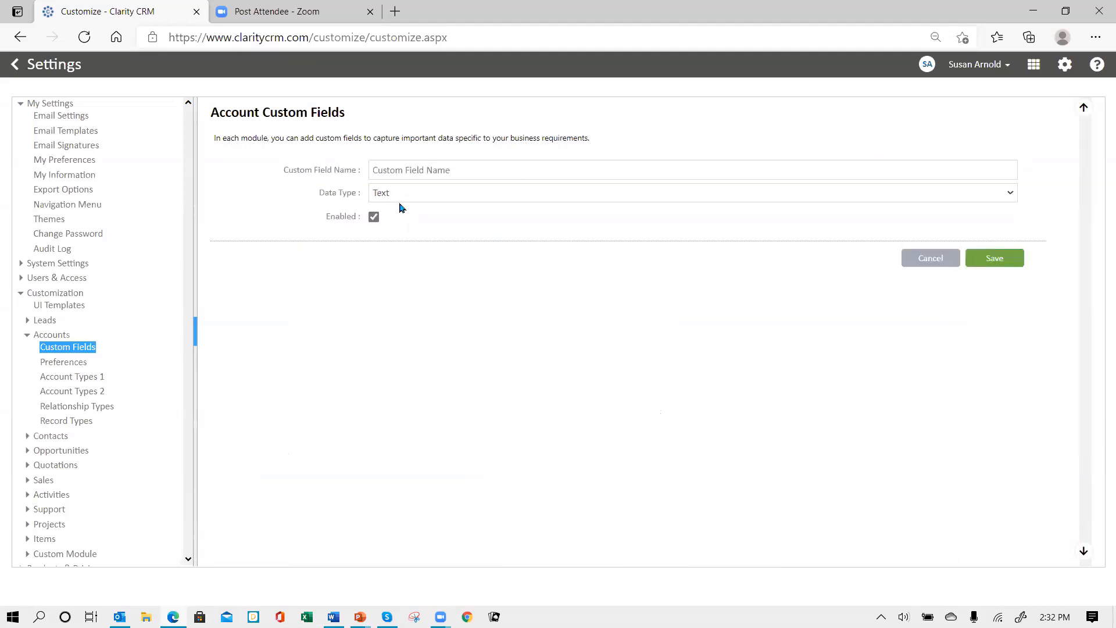
click(419, 171)
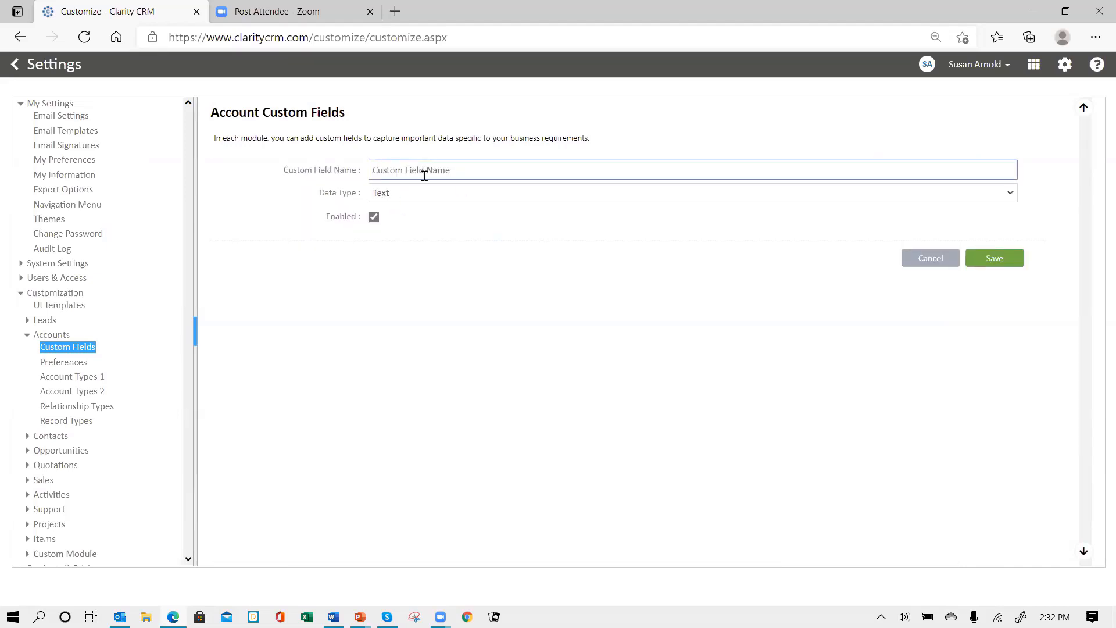
text(Options Descrip)
click(417, 196)
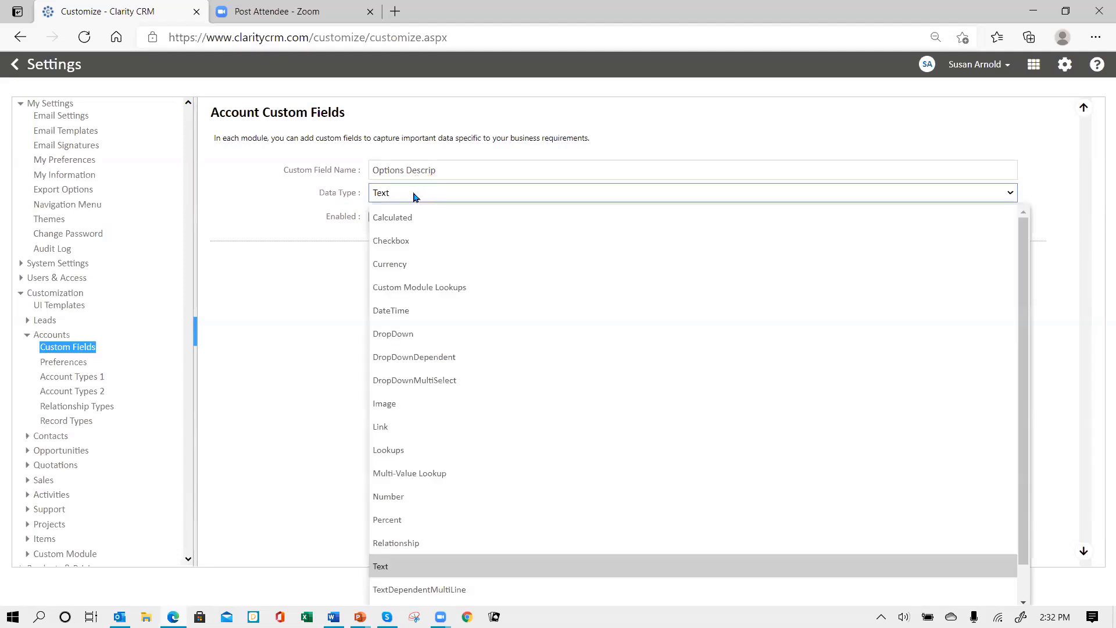
scroll(531, 448, down, 1)
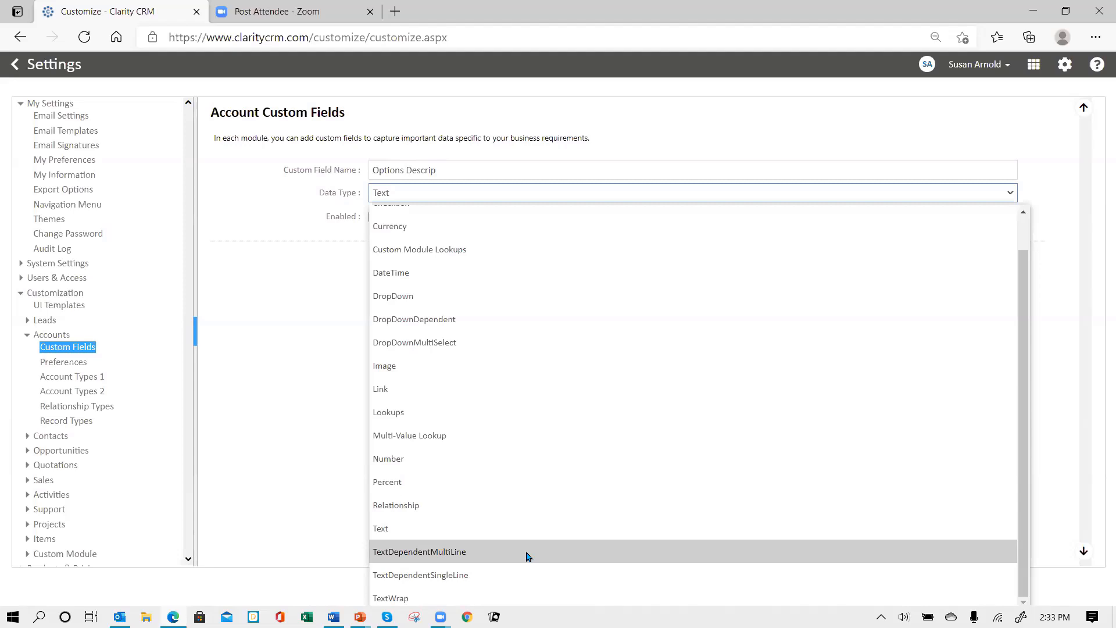
Make Options Descrip a TextDependentMultiLine field with Service Options as its parent
click(410, 557)
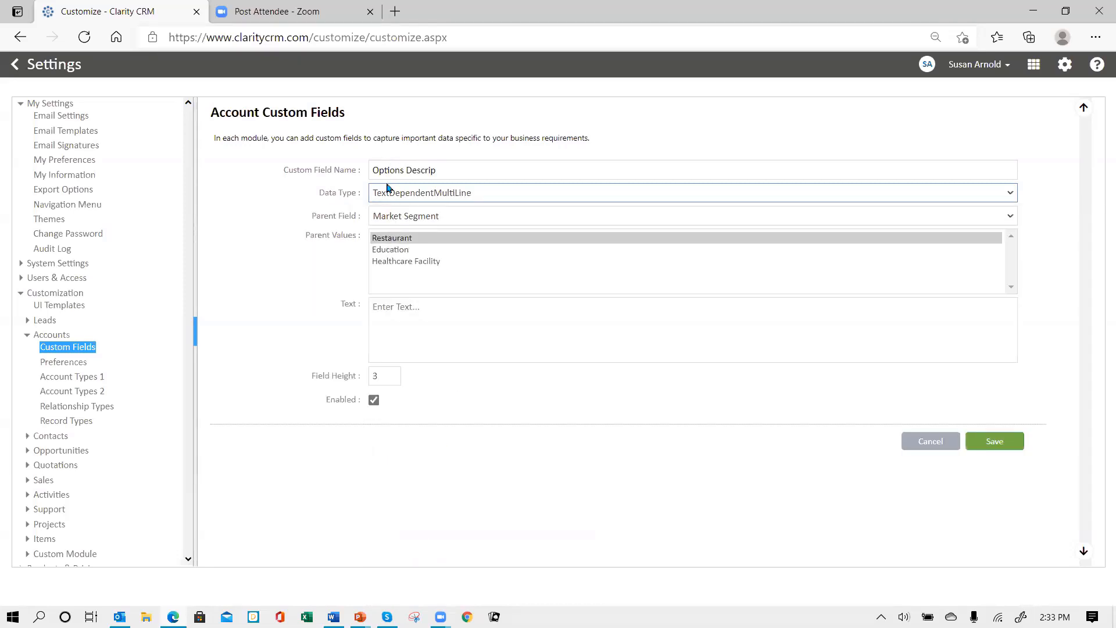
click(477, 218)
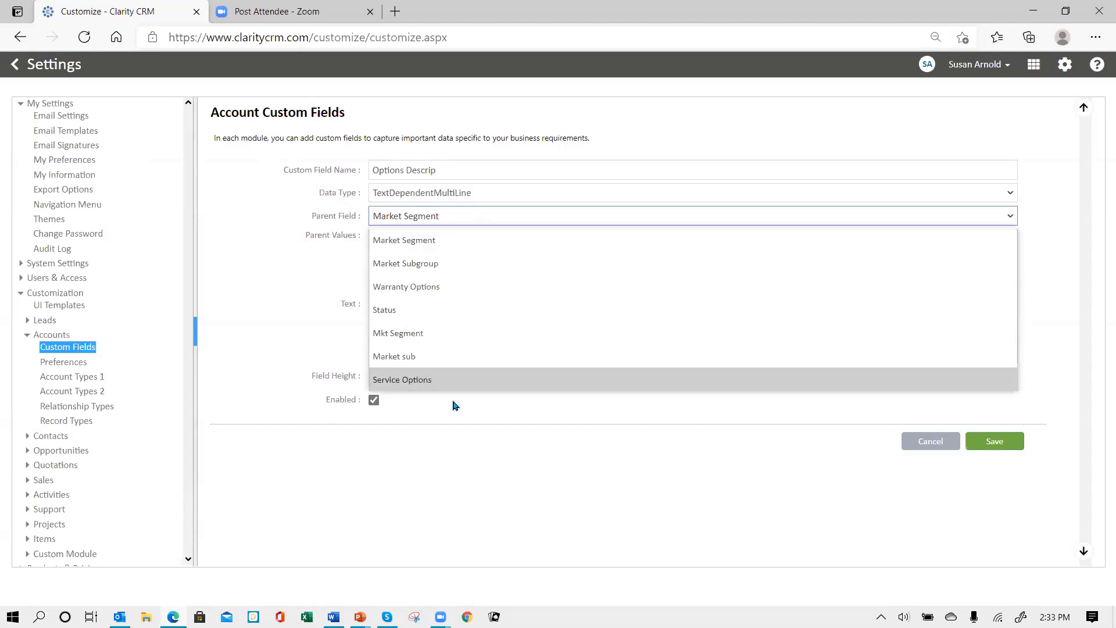
click(430, 381)
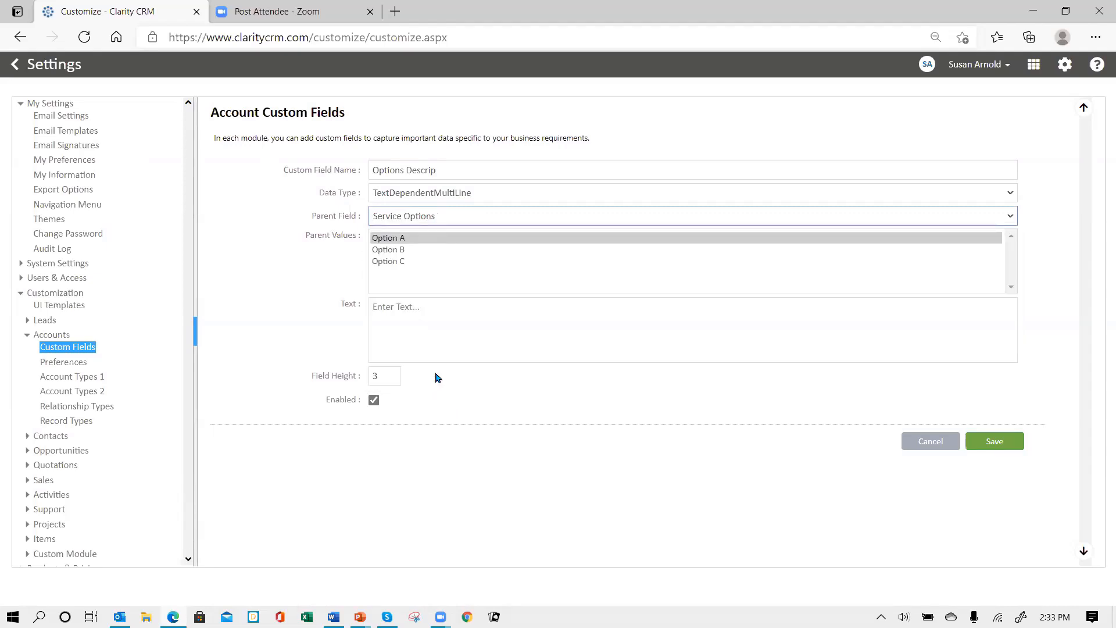
Paste the warranty descriptions from Word for Option A and Option B
click(390, 241)
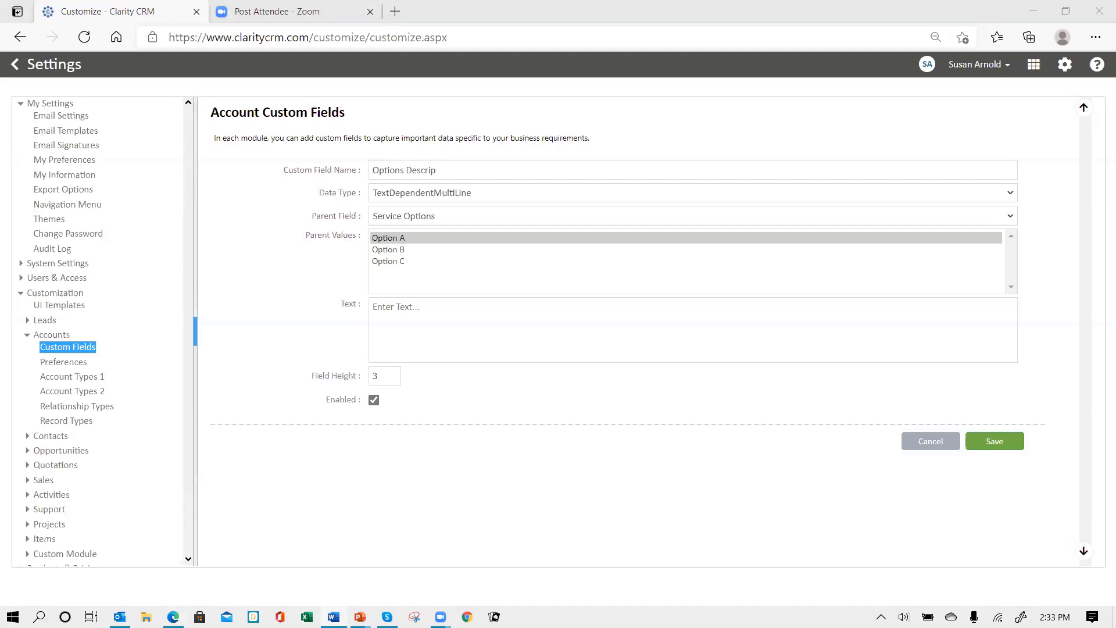
click(389, 307)
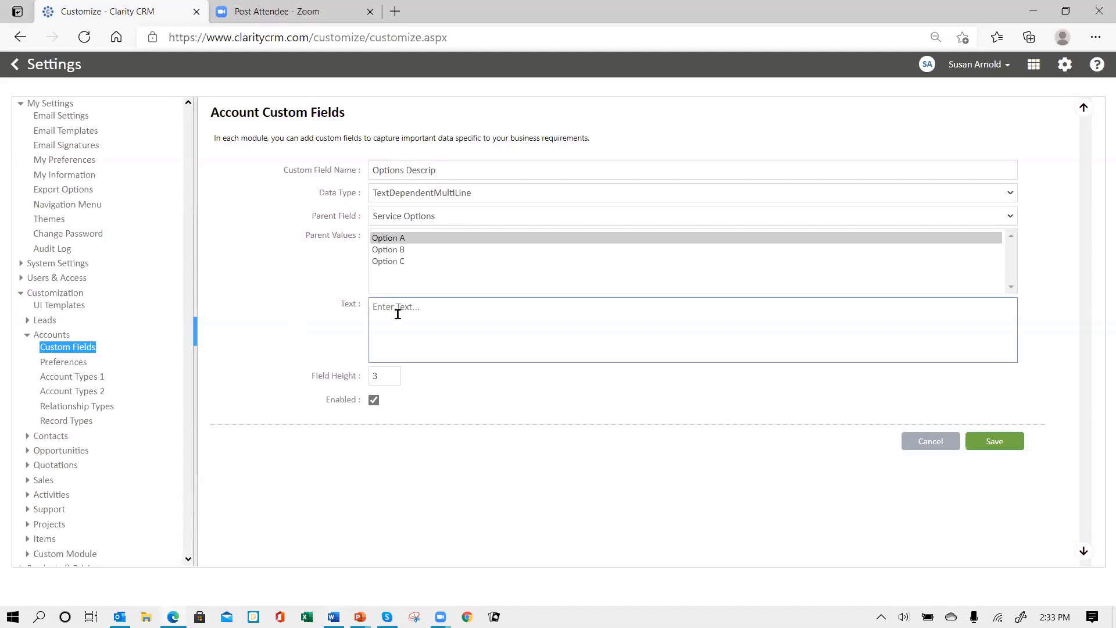
text(Option A provides full warranty on all parts and labor for 2 years.)
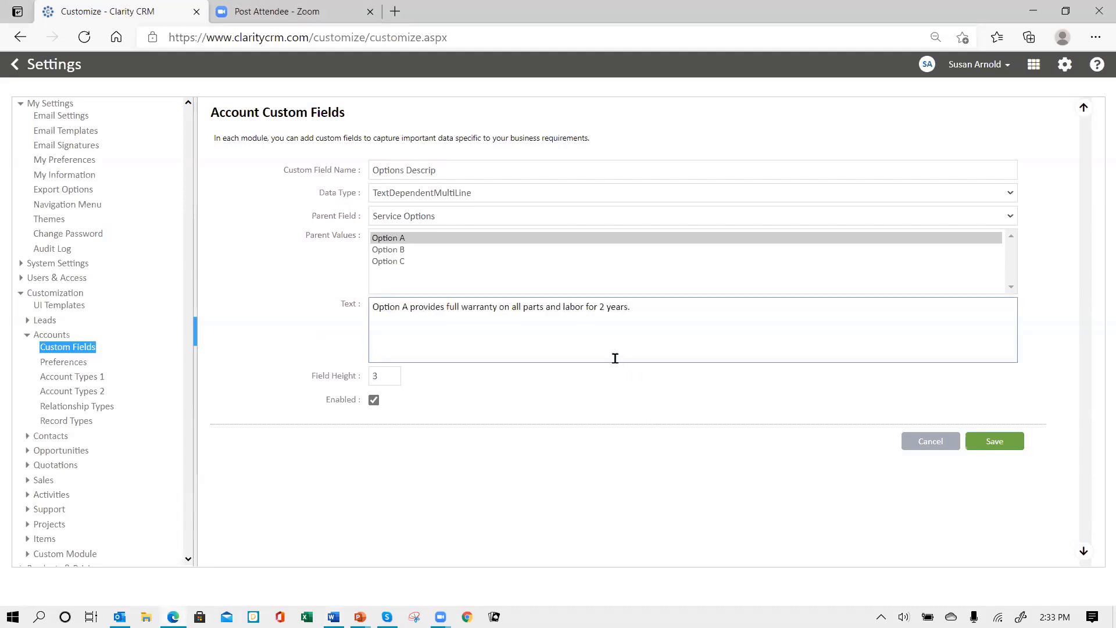
click(398, 249)
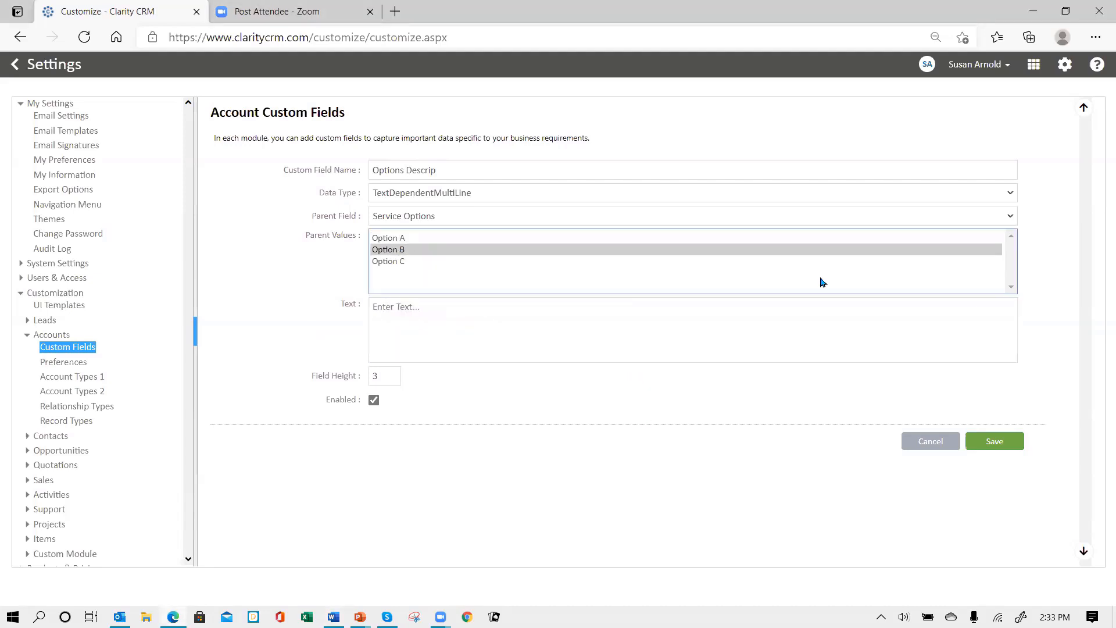
key(alt+Tab)
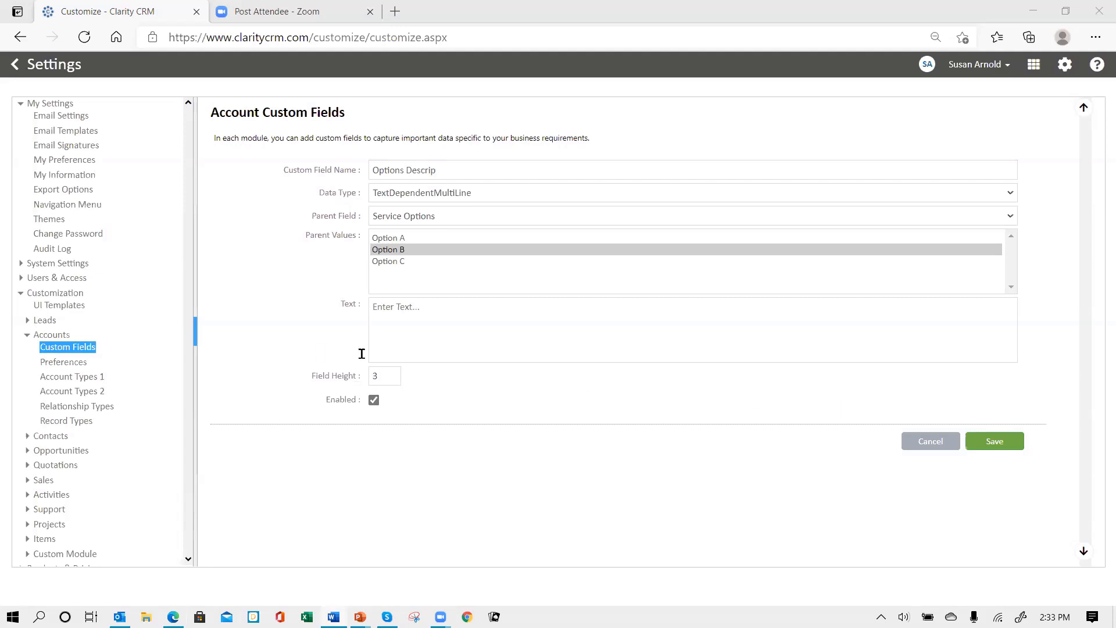
click(384, 313)
text(Option B provides full warranty on all parts and labor for 1 year.)
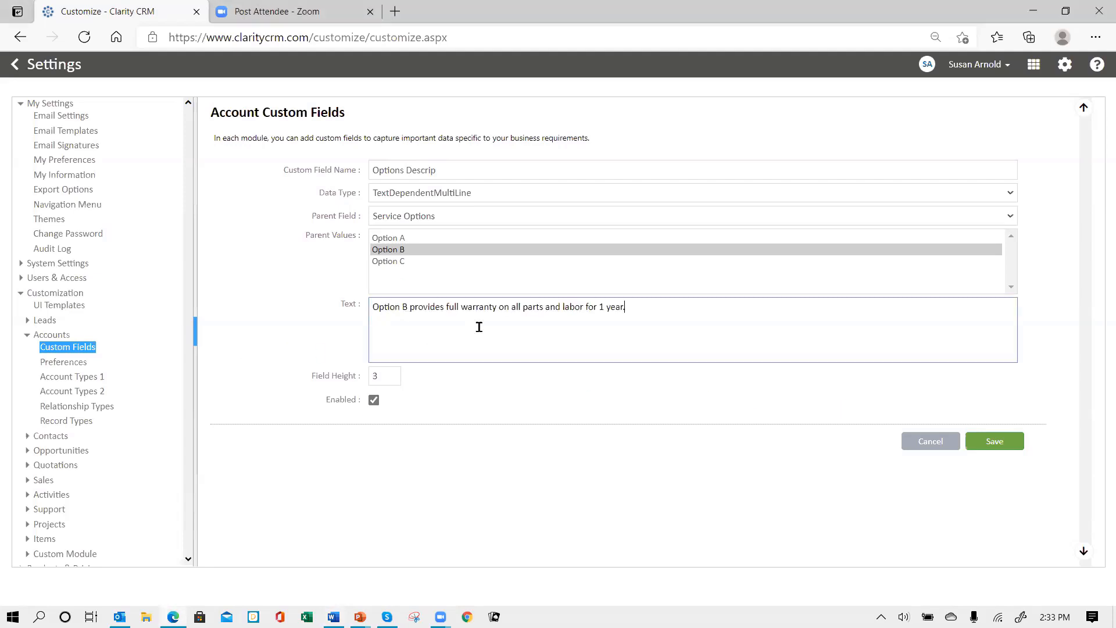
Paste Option C's warranty description, add some extra text, and save the field
click(400, 262)
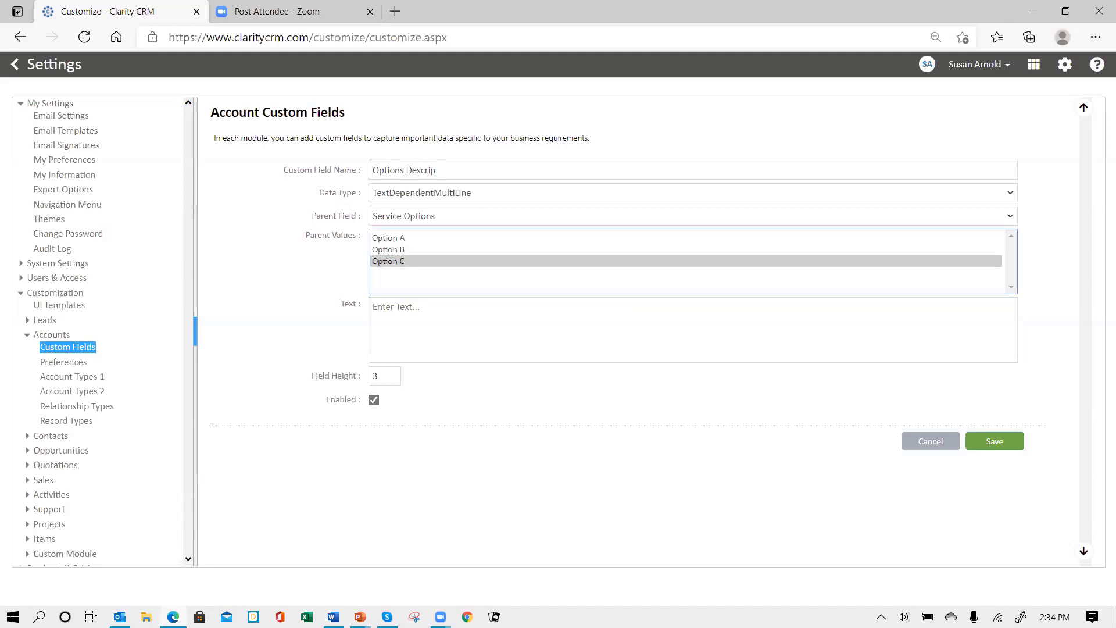
key(alt+Tab)
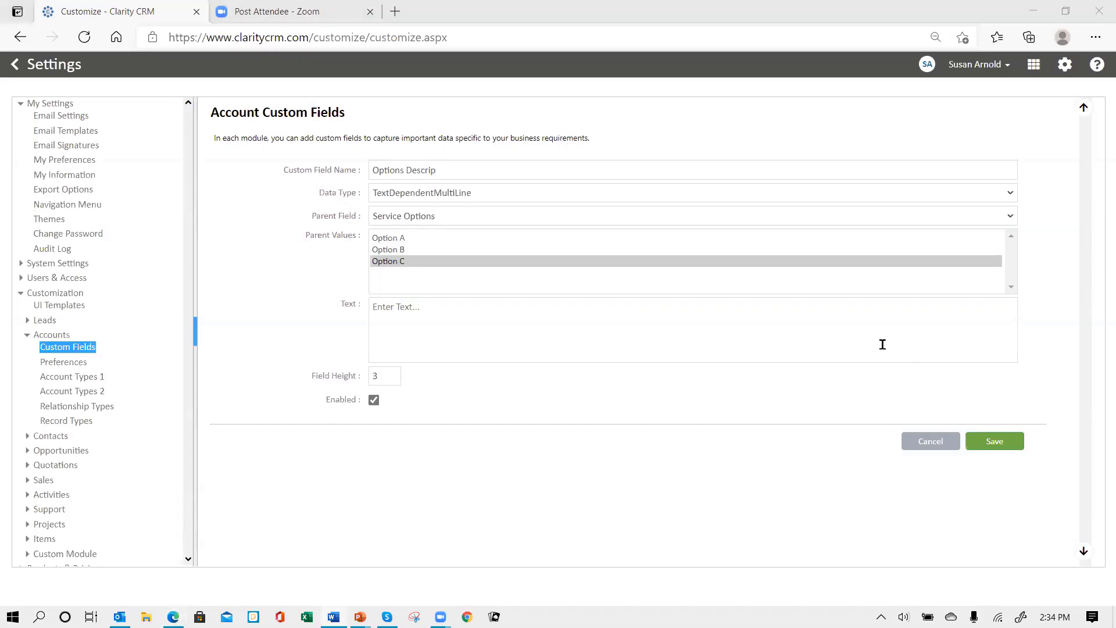
click(376, 314)
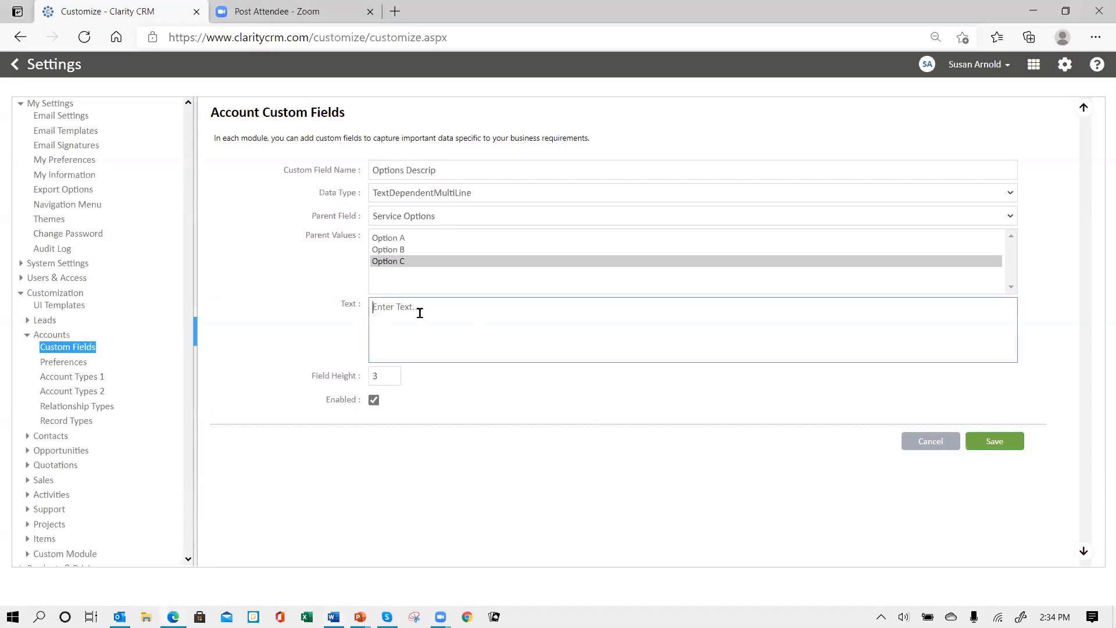
text(Option C provides warranty on parts, no labor for 1 year.)
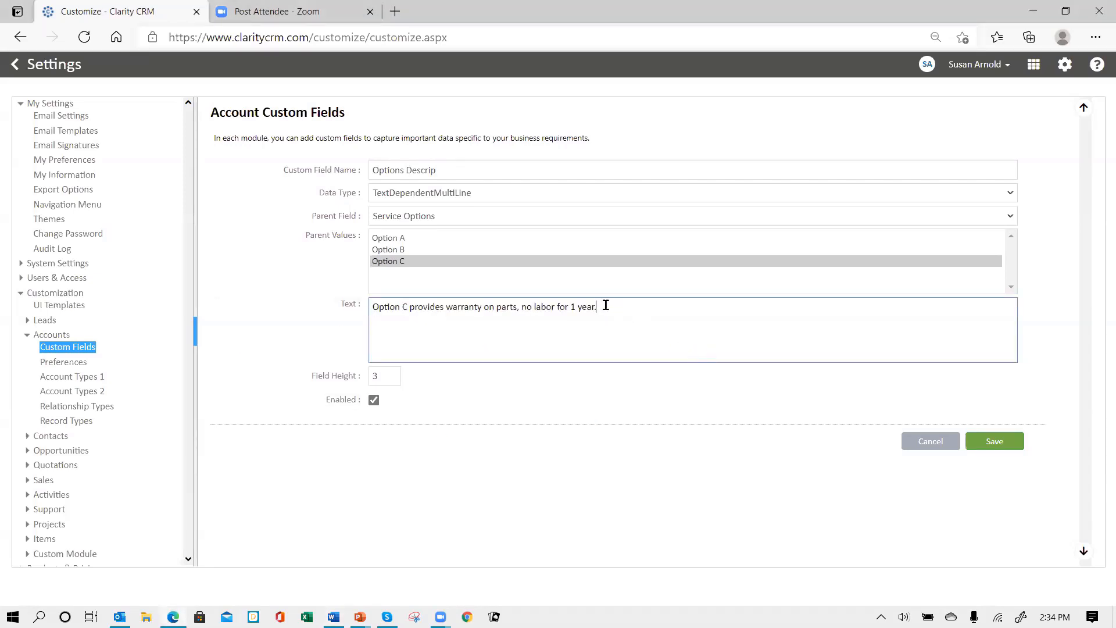
text(ajdsf jaskf jaskfjasdf jaskf kasdf ksdfjk)
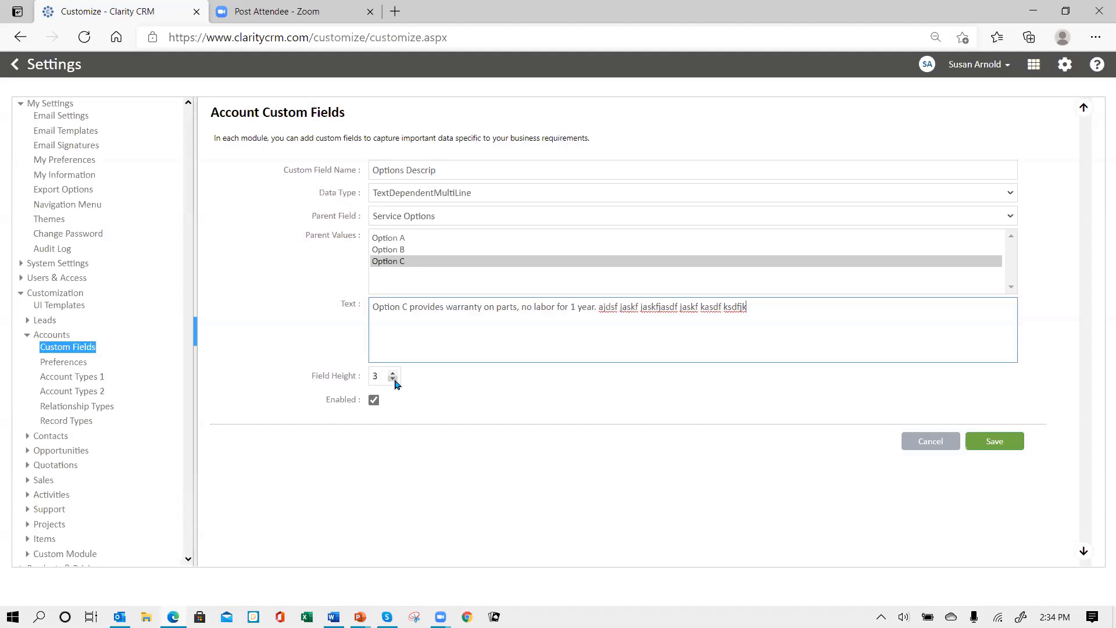
click(998, 442)
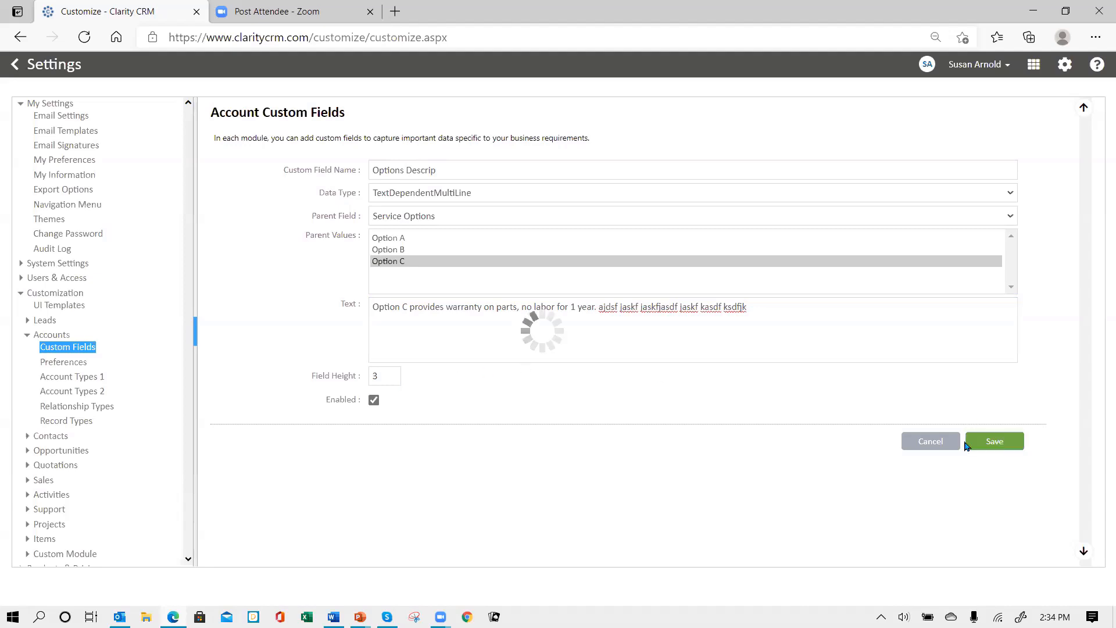
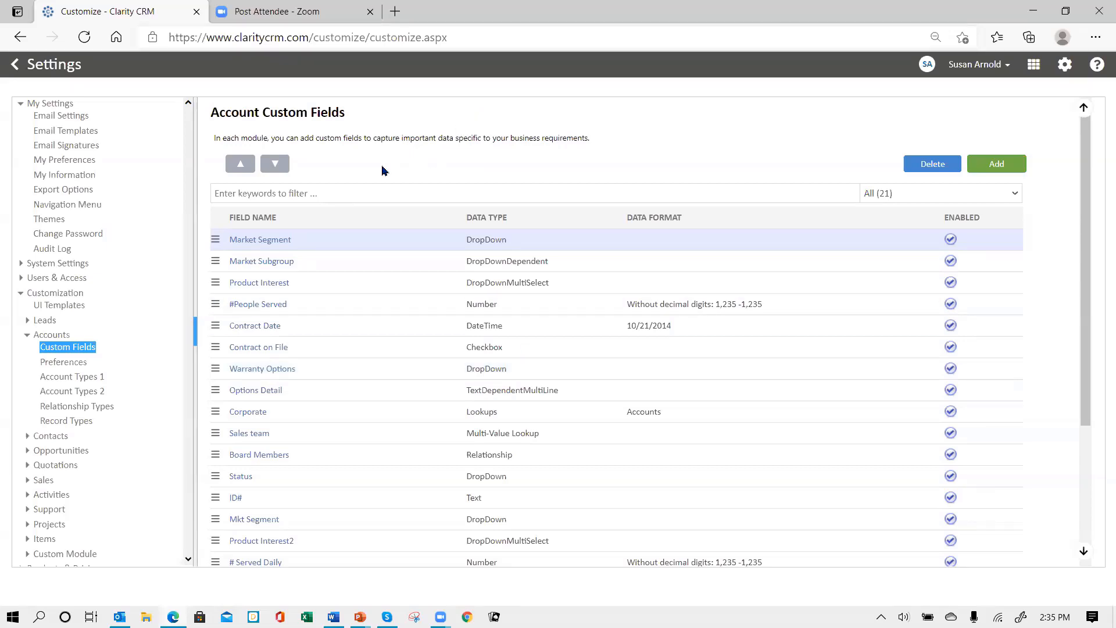
Add an Account custom field named Parent Company, a Lookup of Accounts, and save it
click(996, 166)
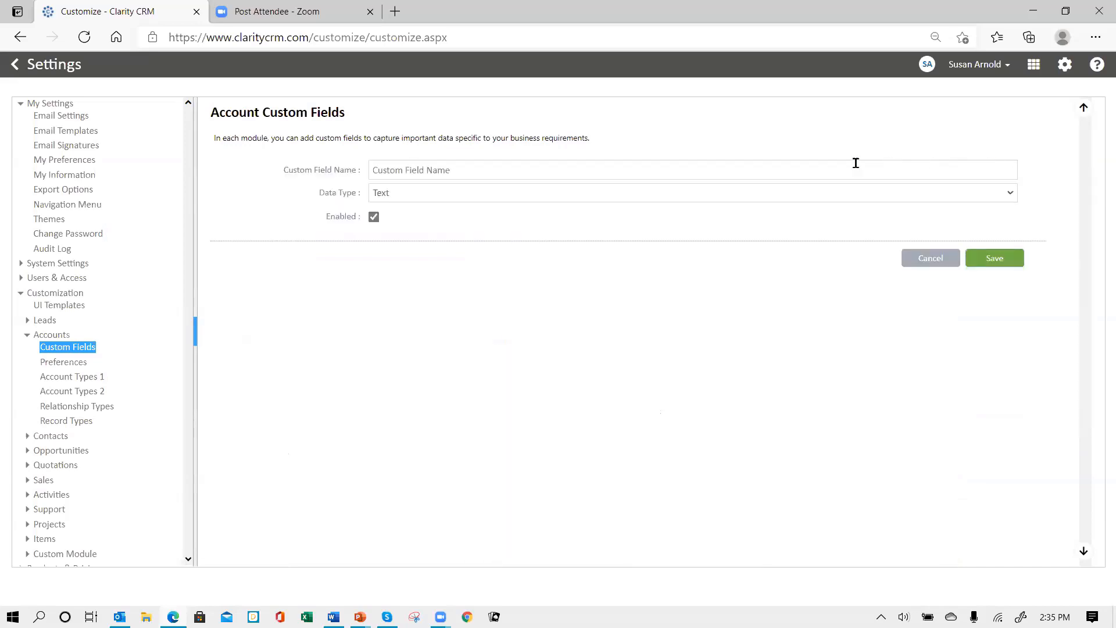
click(426, 171)
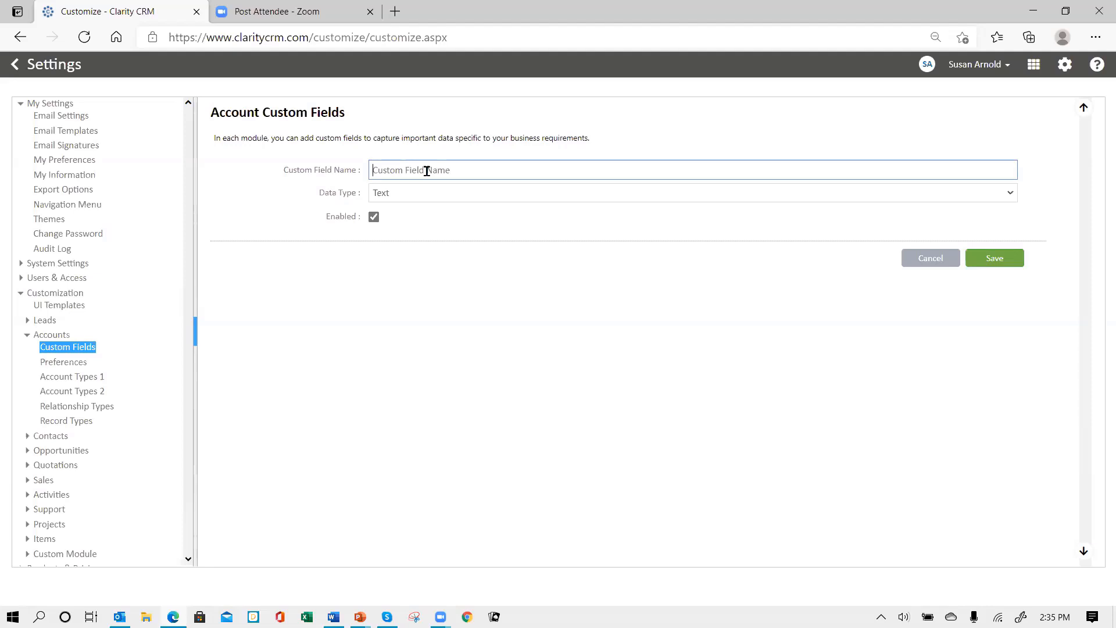
text(Parent Company)
click(426, 171)
text(a)
key(BackSpace)
click(456, 200)
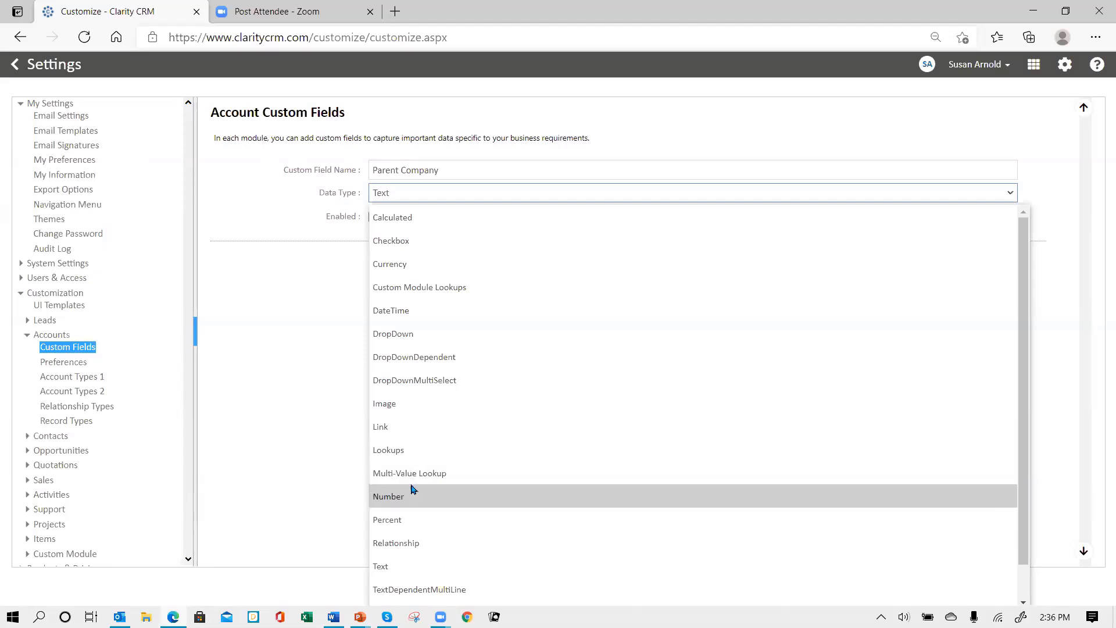
click(388, 451)
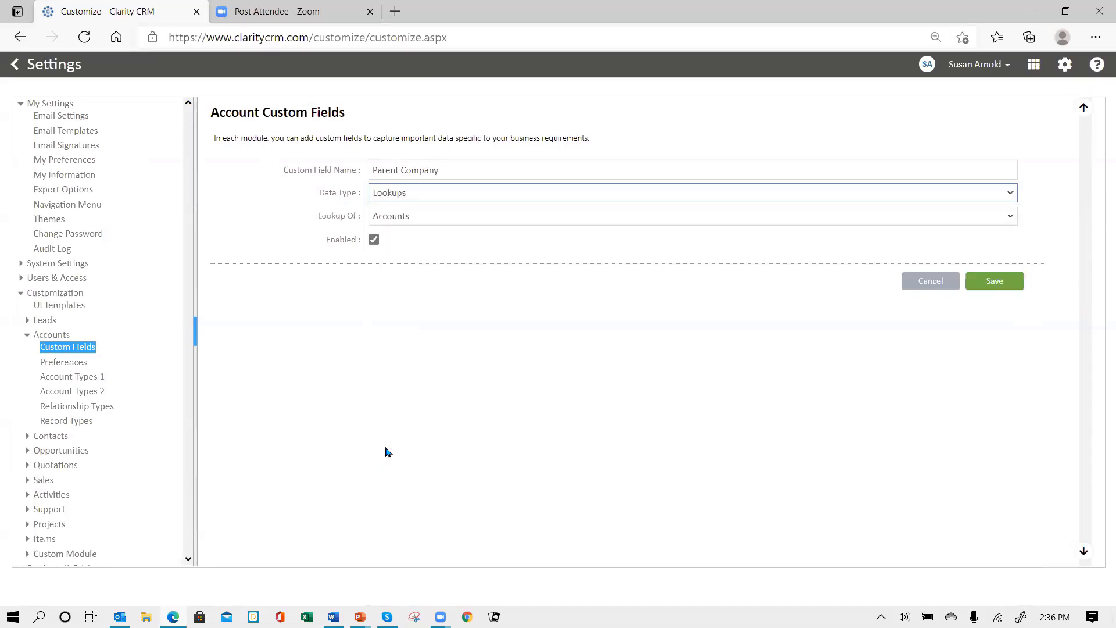
click(451, 217)
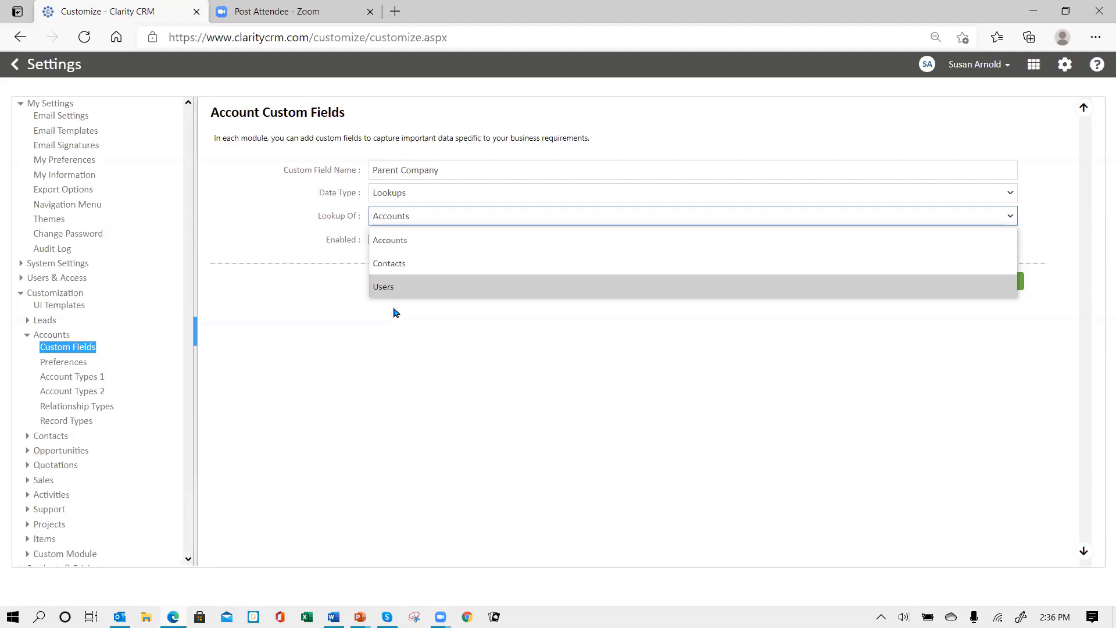
click(420, 247)
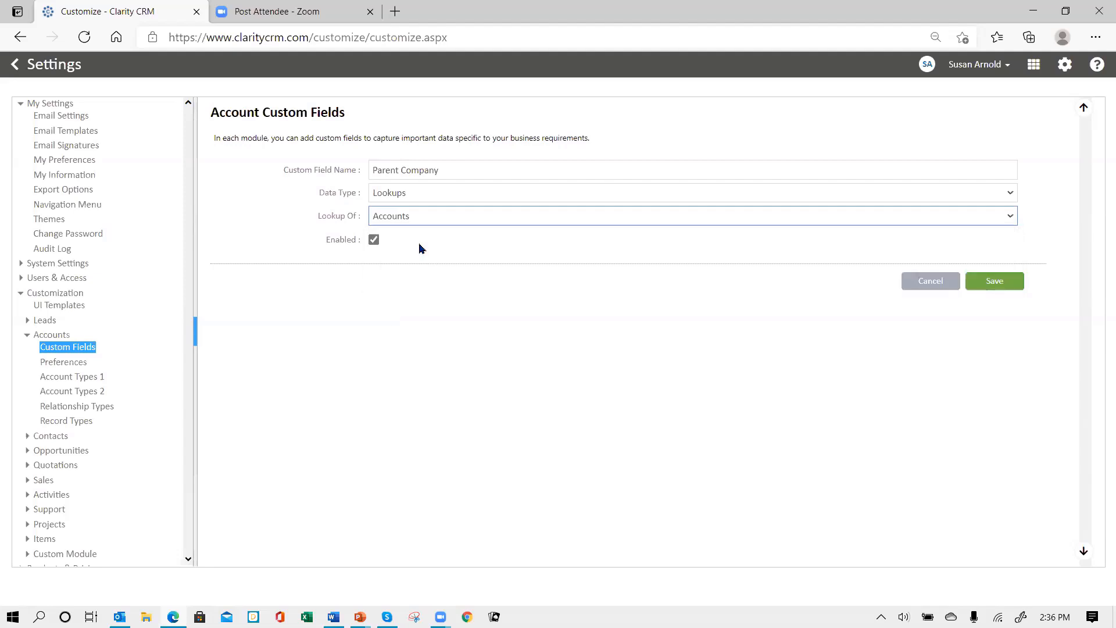
click(992, 282)
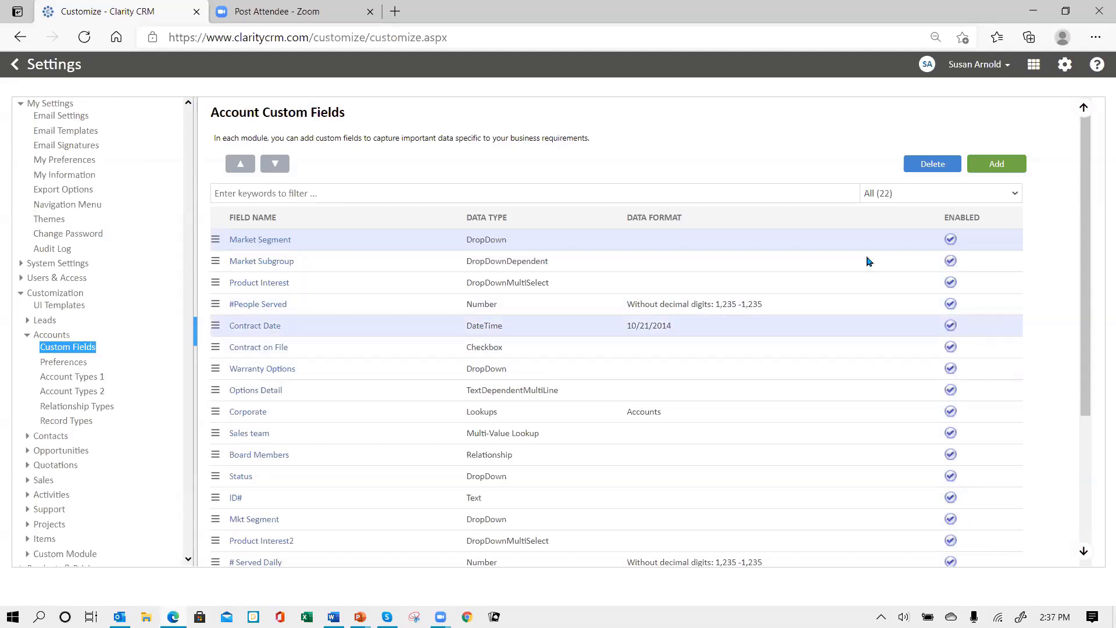
Add an Additional Sales Rep field as a Multi-Value Lookup of User and save it
click(989, 167)
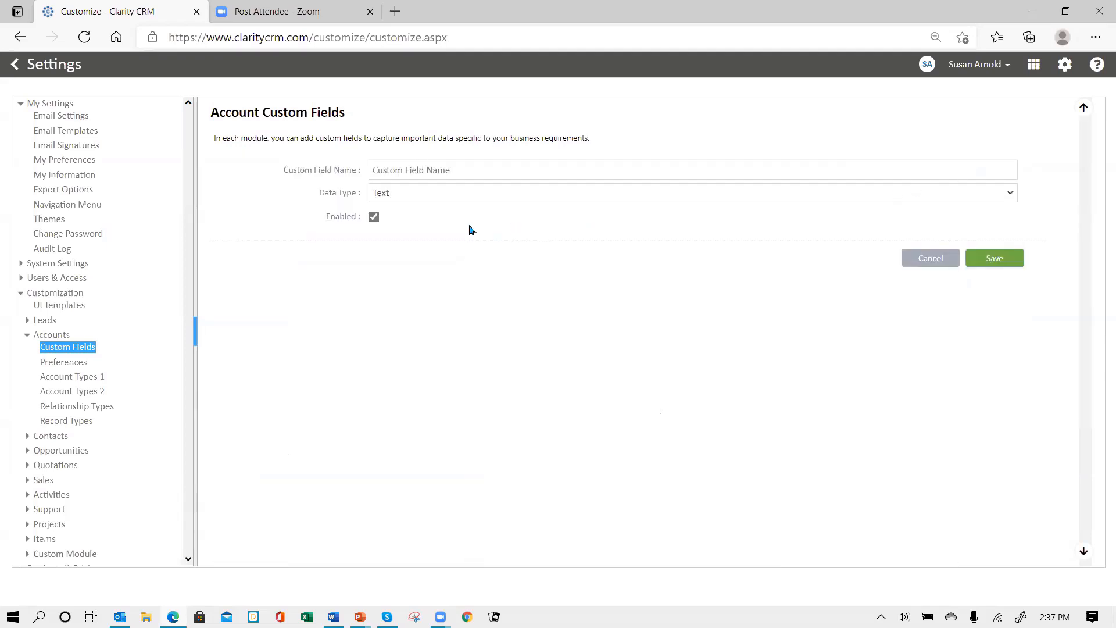
click(429, 175)
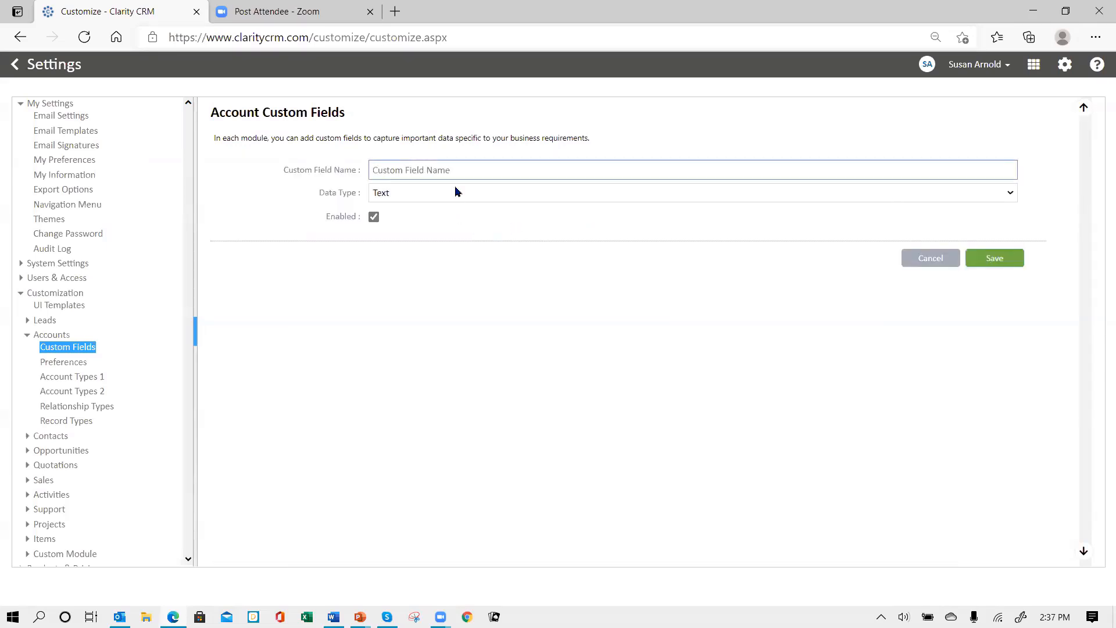
text(M)
key(BackSpace)
text(Additional Sales Rep)
click(463, 192)
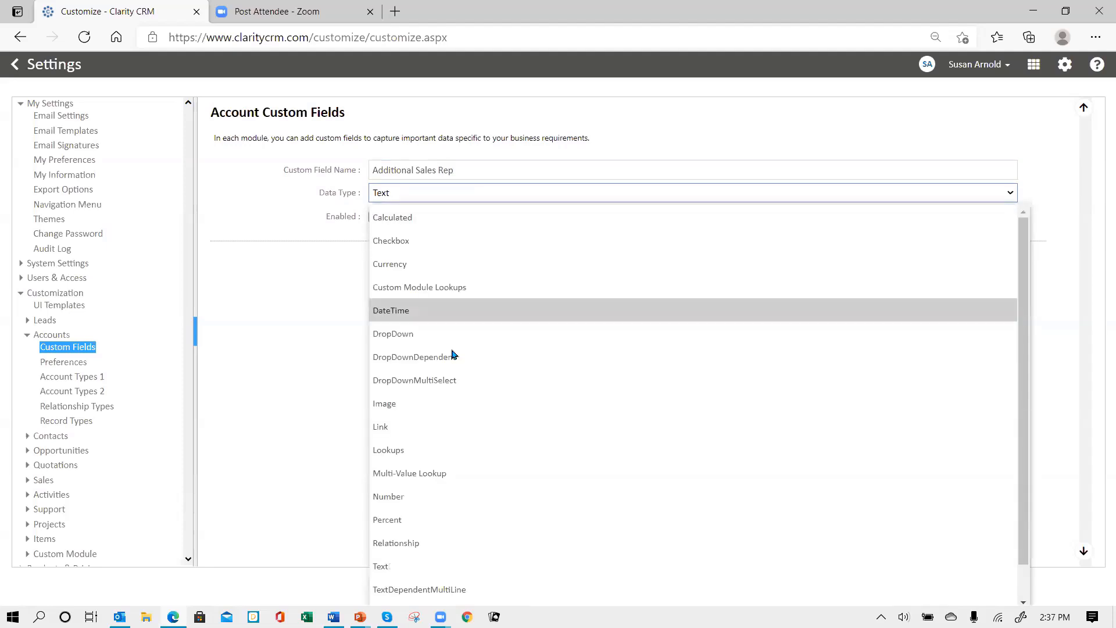
click(444, 472)
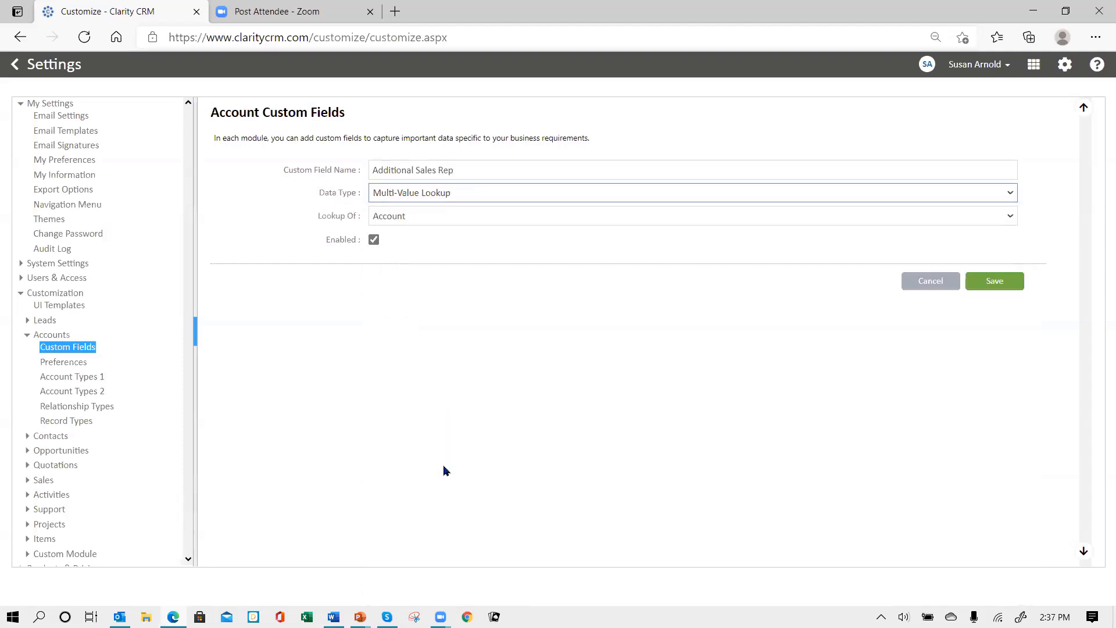
click(438, 223)
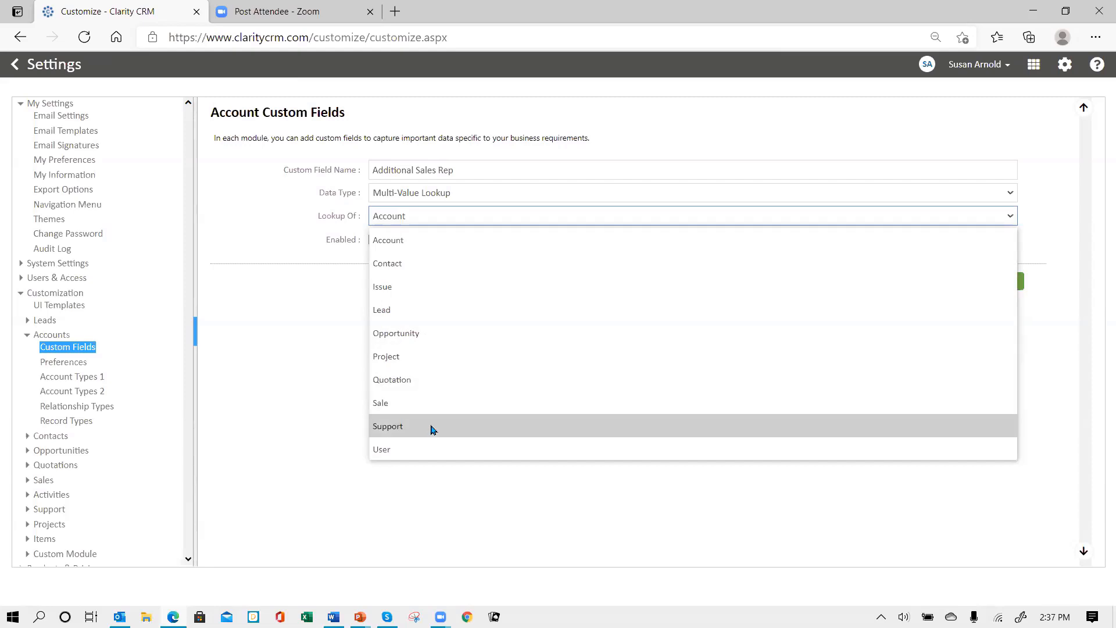
click(404, 451)
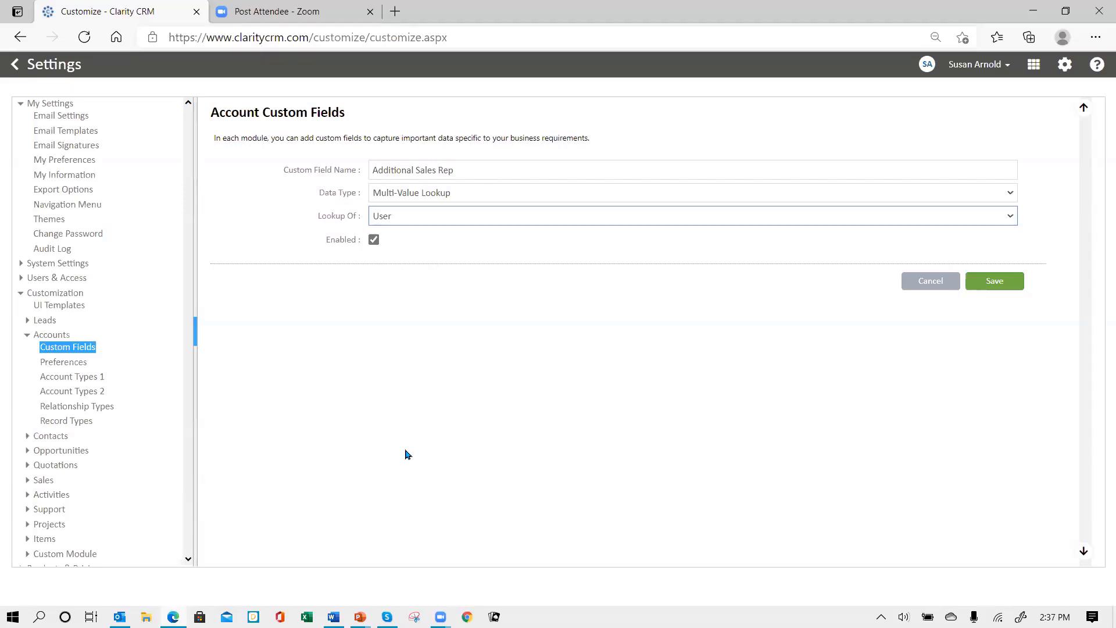
click(995, 281)
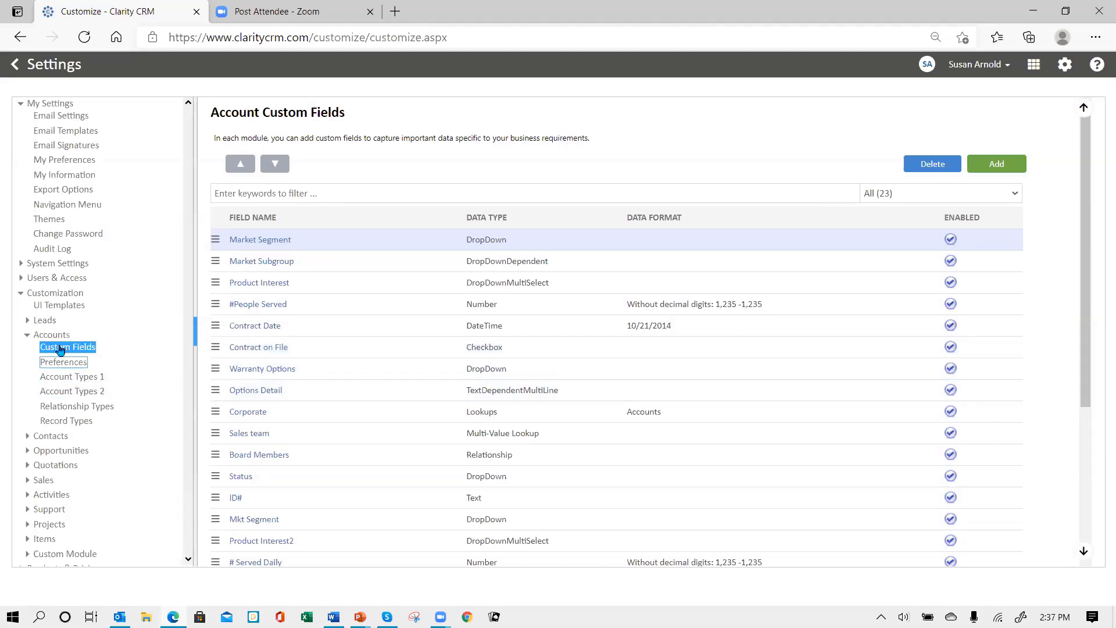
click(59, 306)
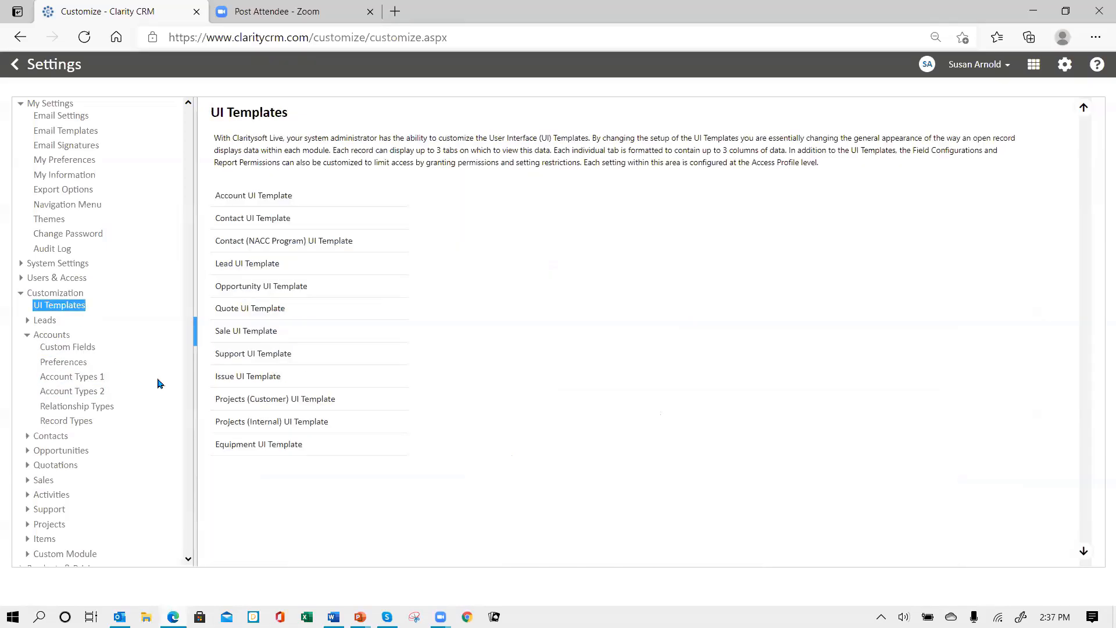
Open the Account UI Template and load the layout for the All profile
click(270, 197)
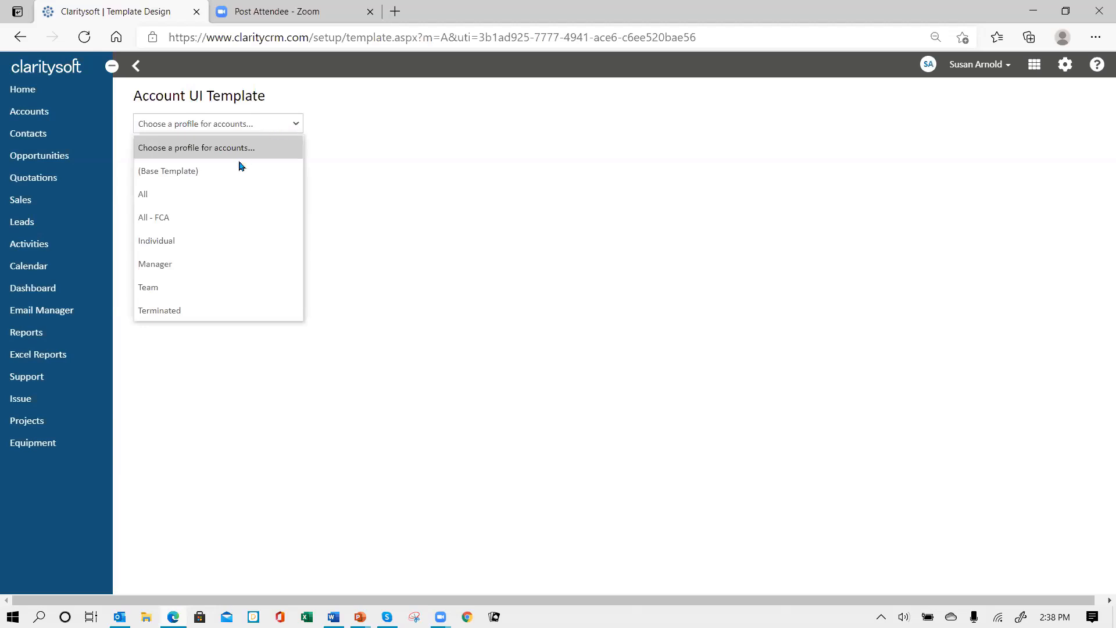
click(226, 199)
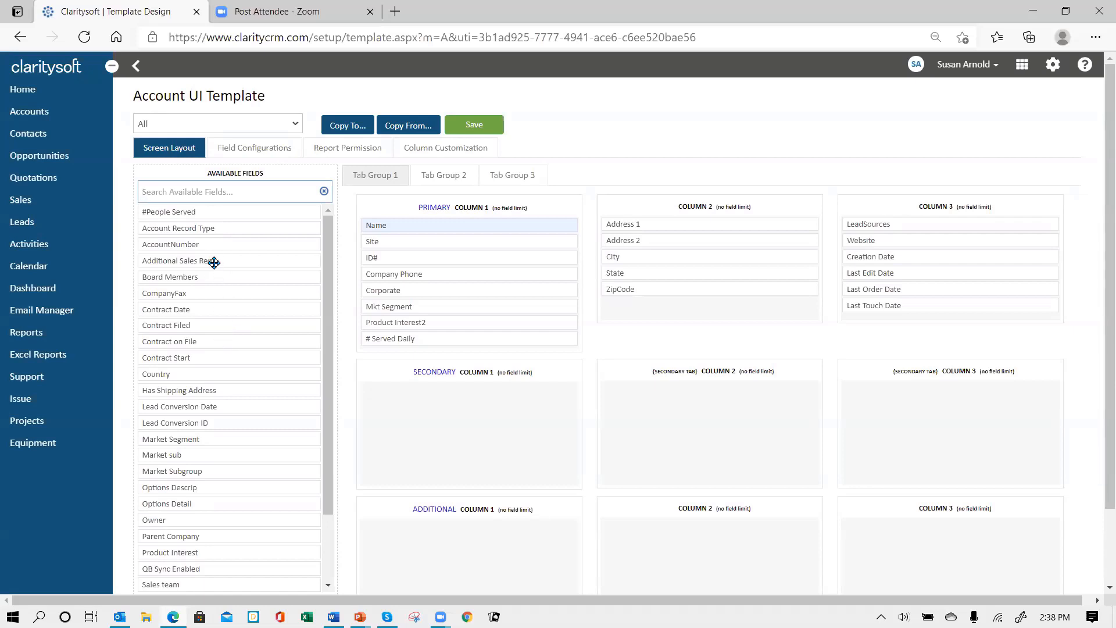
Place Additional Sales Rep and Owner in Column 3, and Contract Start and Contract Filed in Column 2
drag(210, 260, 912, 221)
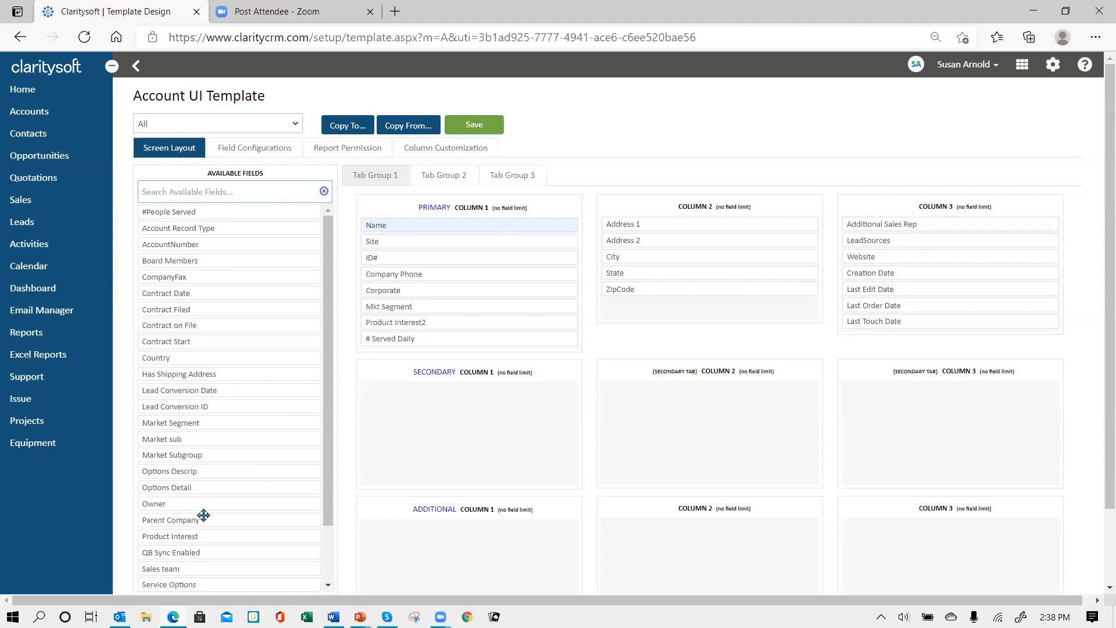
drag(202, 509, 899, 234)
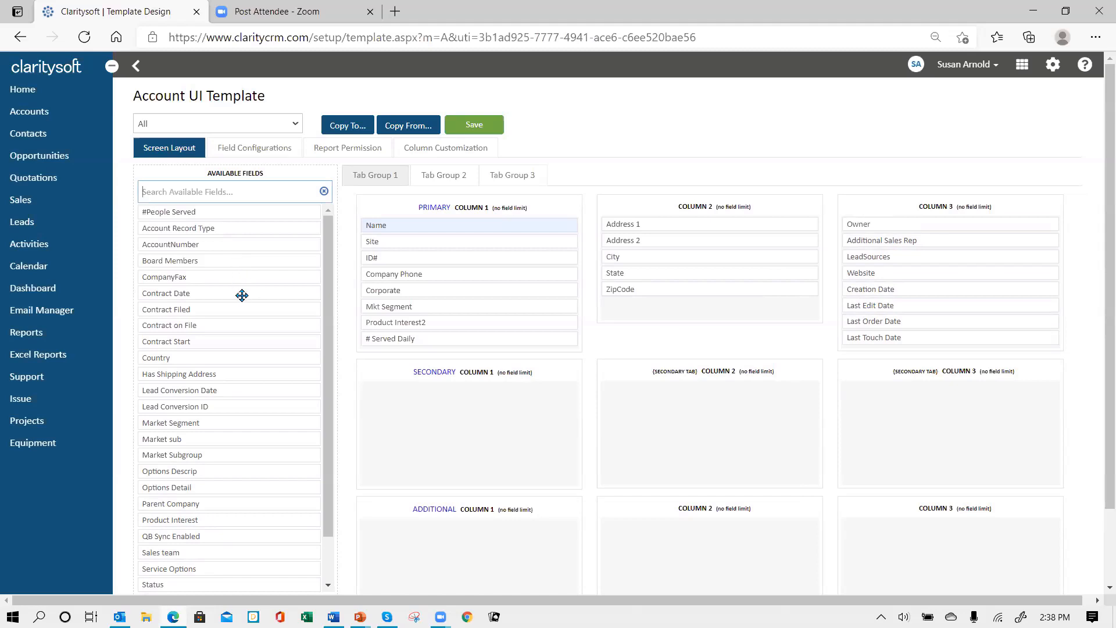
drag(234, 294, 687, 306)
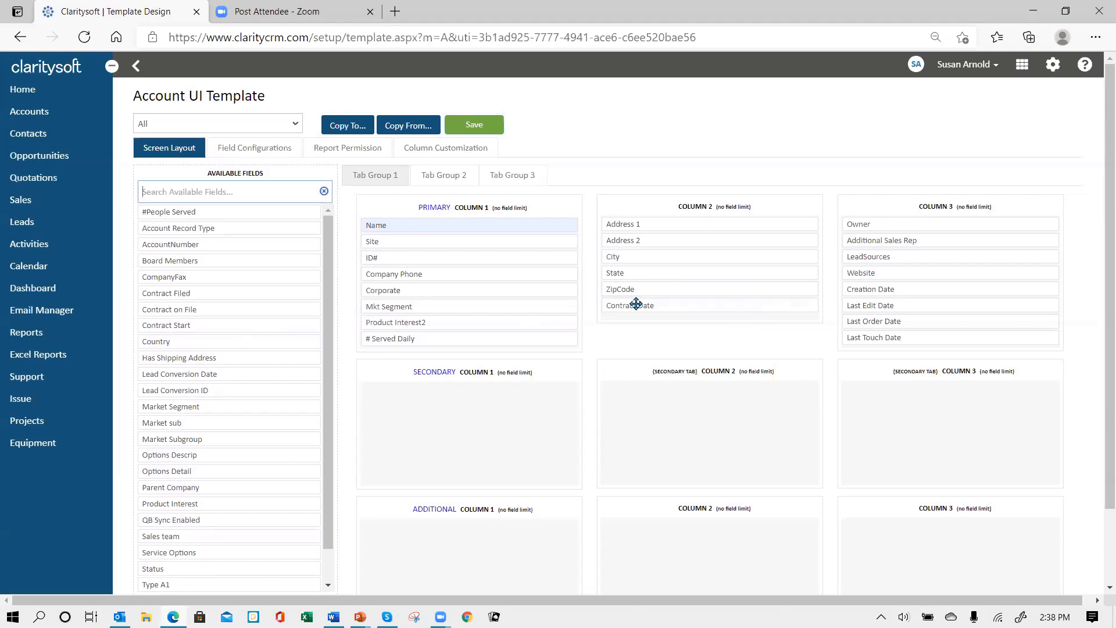
drag(637, 303, 163, 302)
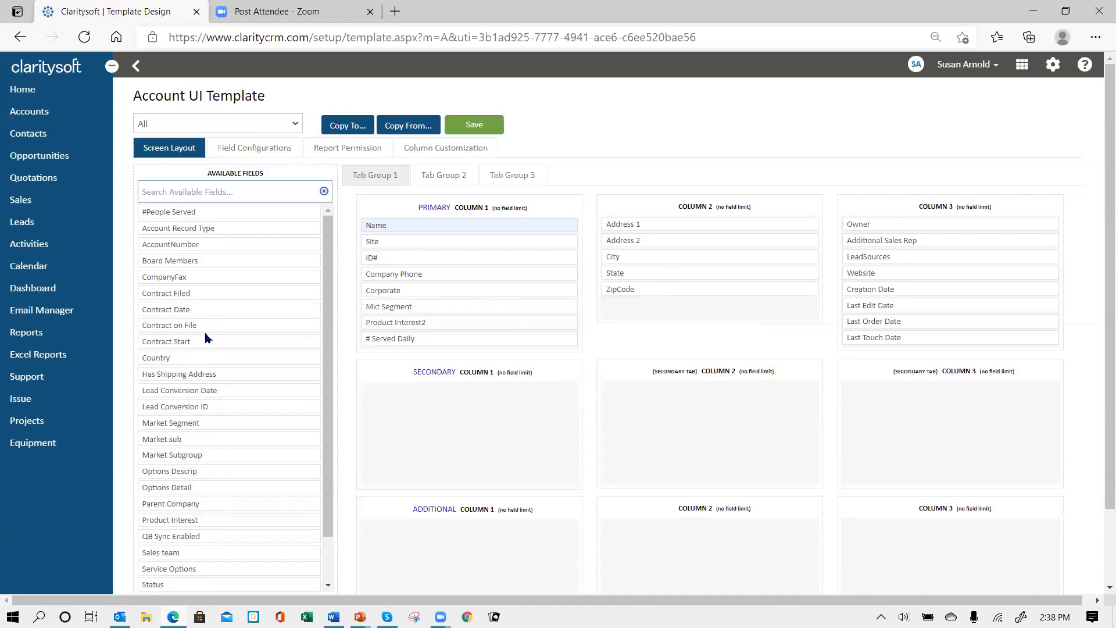
drag(205, 342, 668, 306)
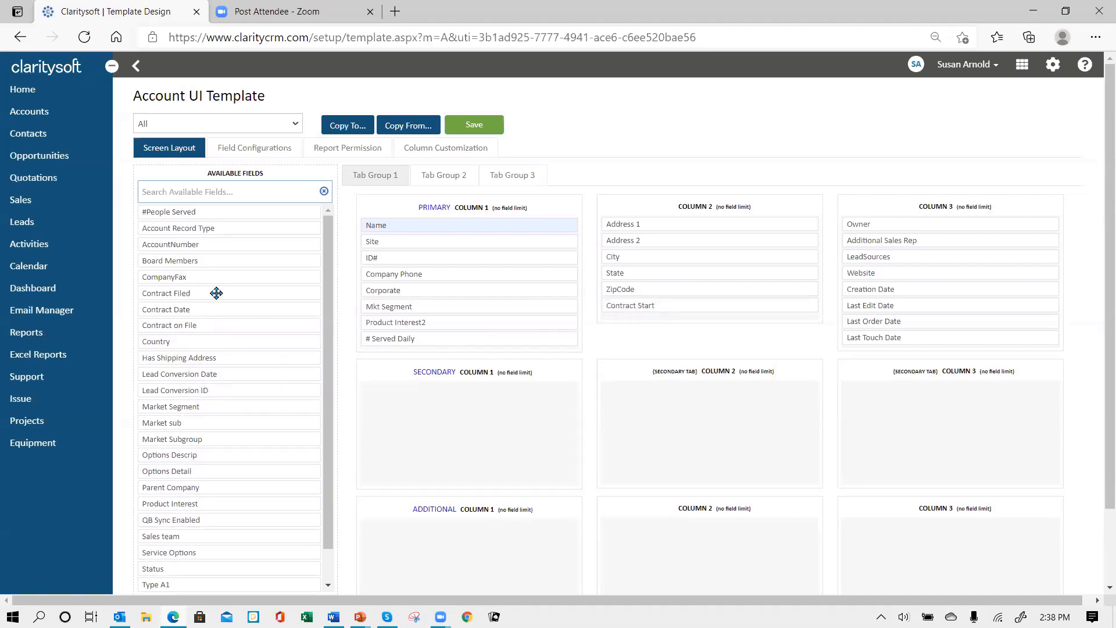
drag(174, 293, 680, 324)
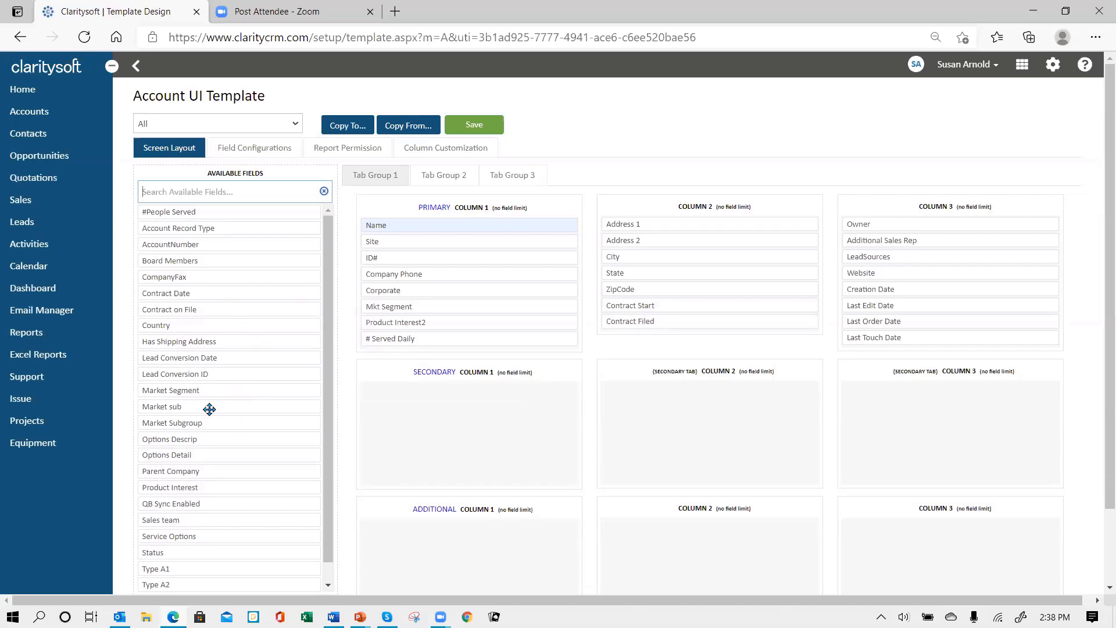
Add Market sub to Column 1 and Service Options plus Options Descrip to Column 2, then save
drag(210, 407, 432, 320)
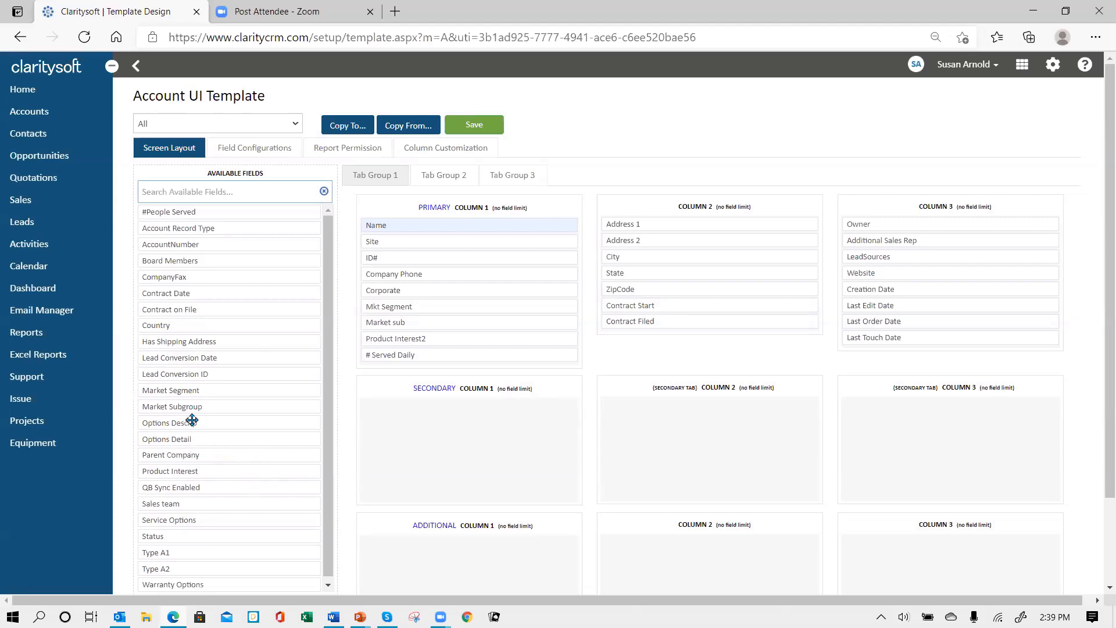
drag(192, 420, 621, 348)
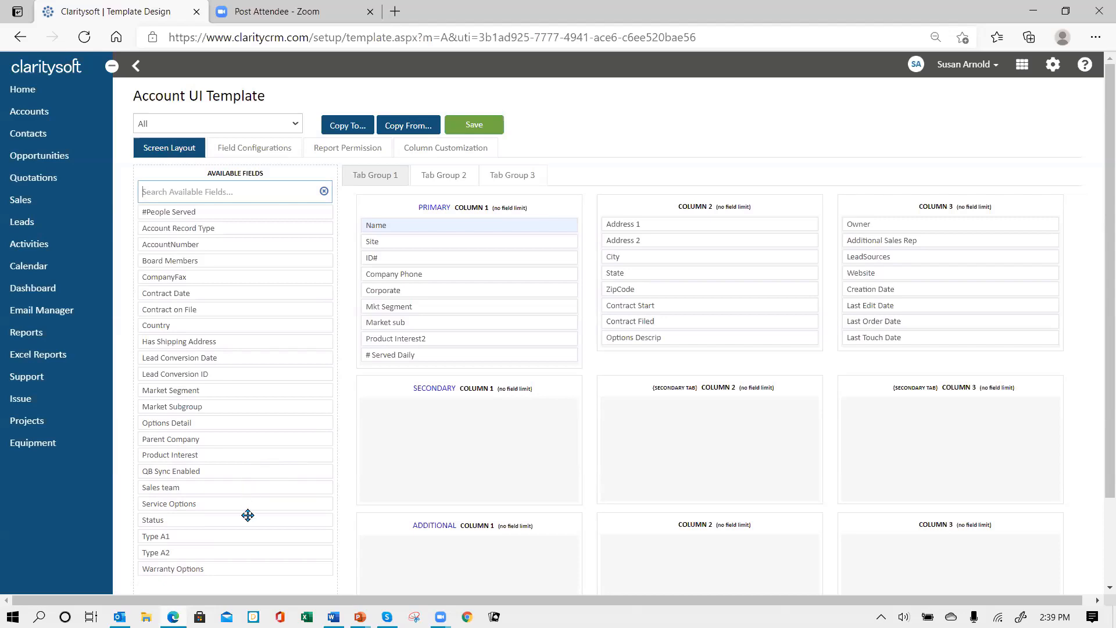
drag(232, 504, 694, 338)
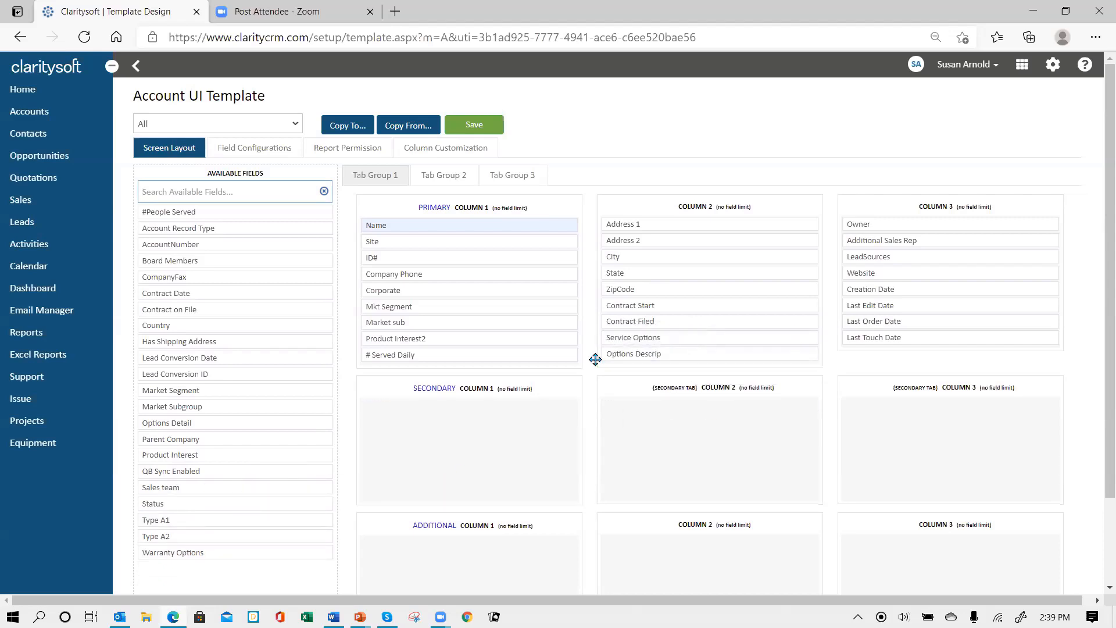
scroll(240, 426, down, 3)
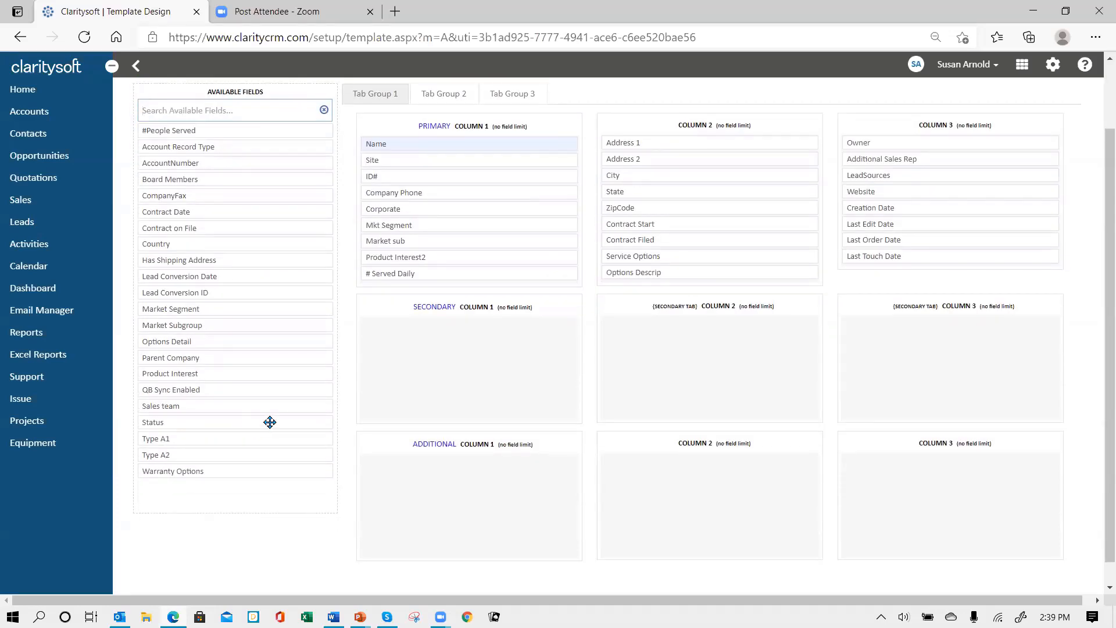
scroll(265, 419, up, 3)
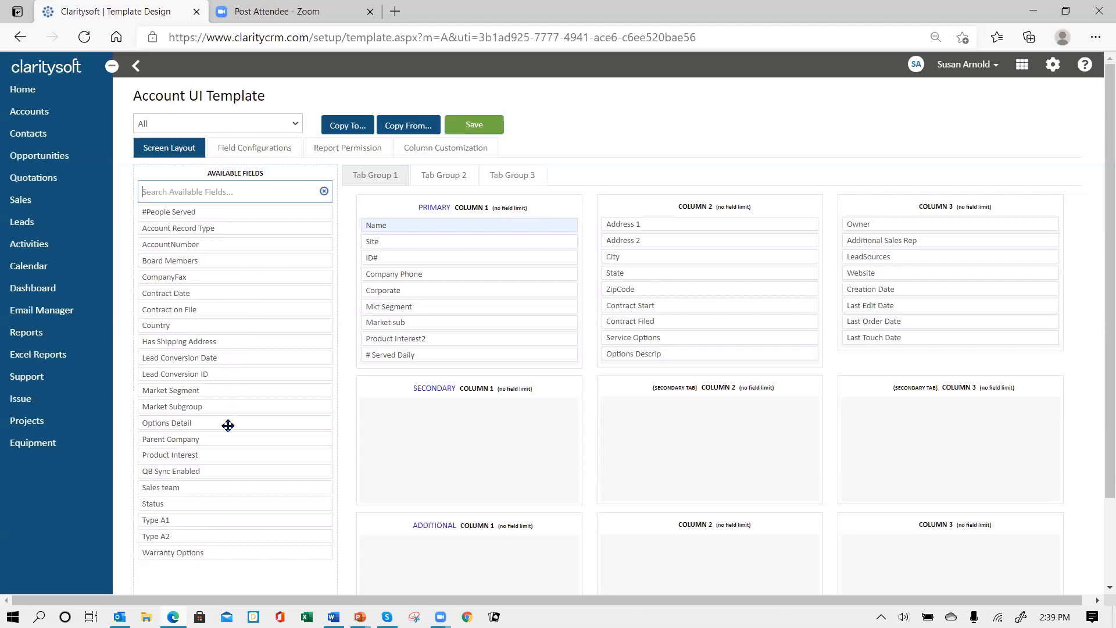
click(475, 126)
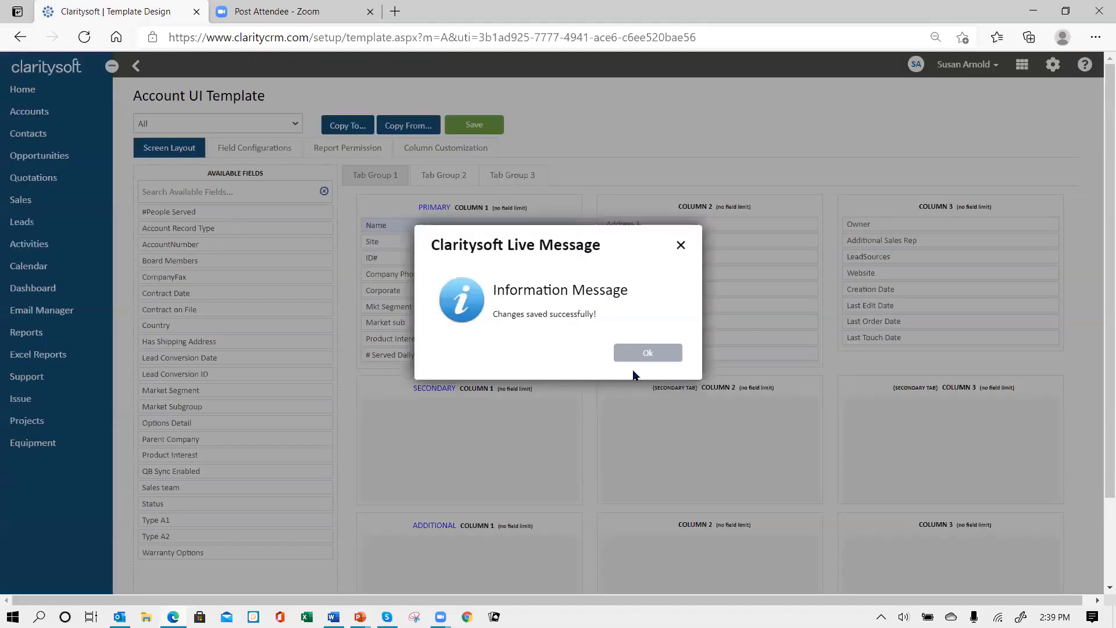
click(644, 352)
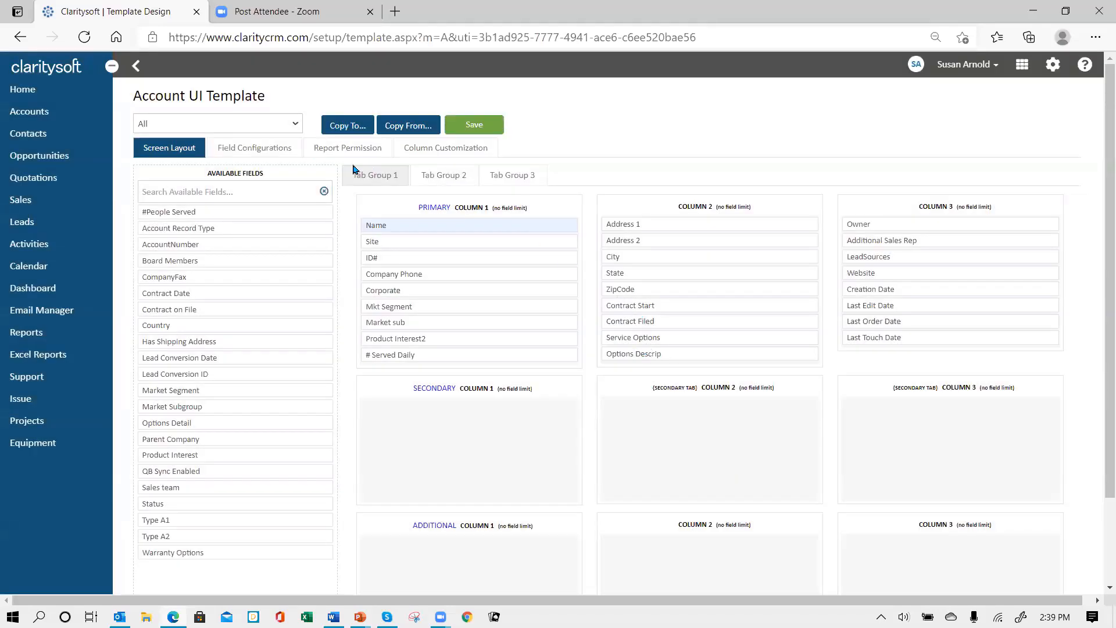
Log out and sign back in with the account password so the new layout loads
click(995, 67)
click(930, 150)
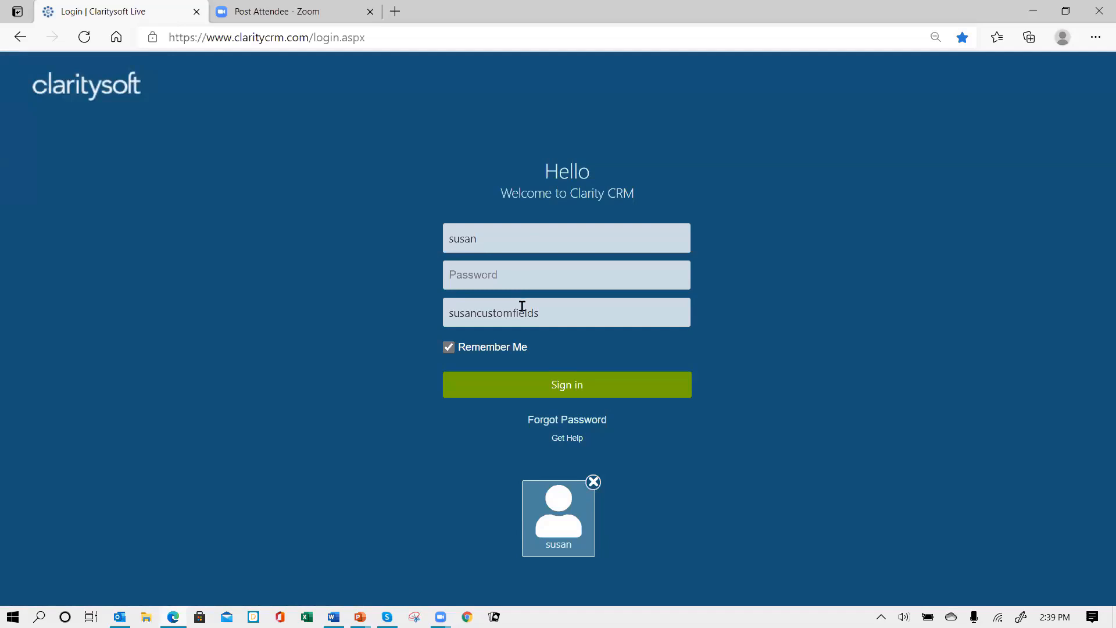
text(••)
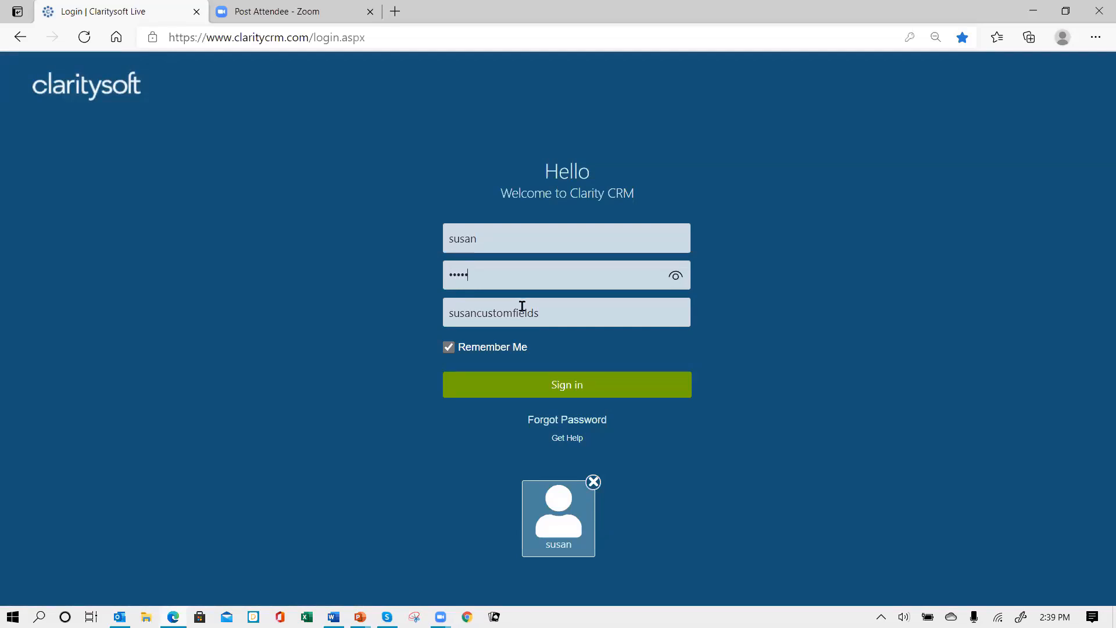
key(Return)
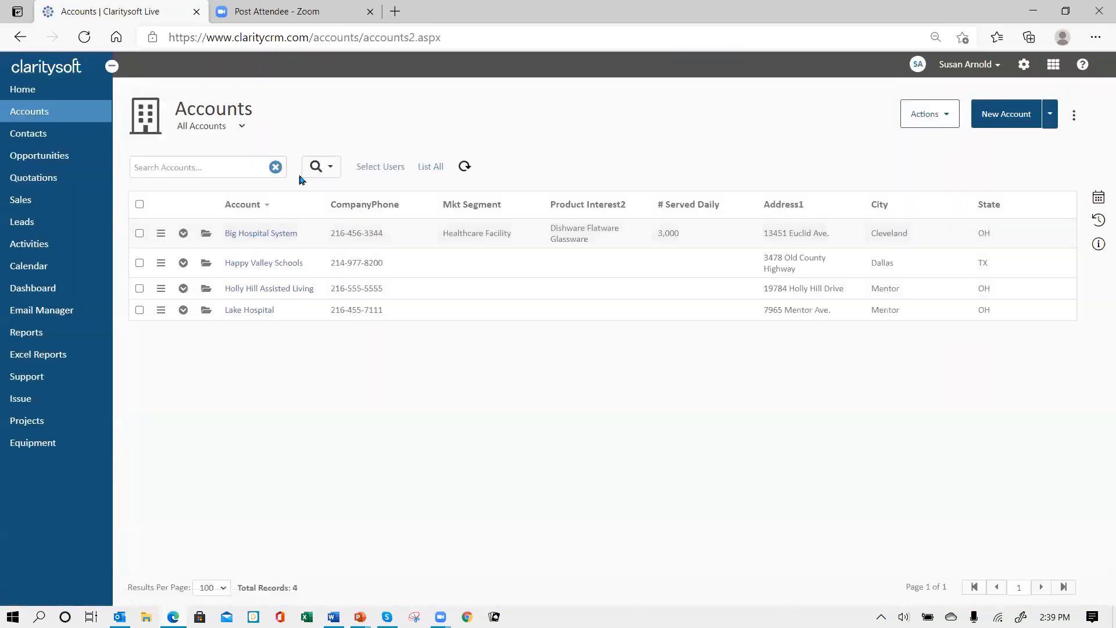
Open Big Hospital System, set Healthcare Facility with Market sub Hospital, then switch segment to Education
click(205, 235)
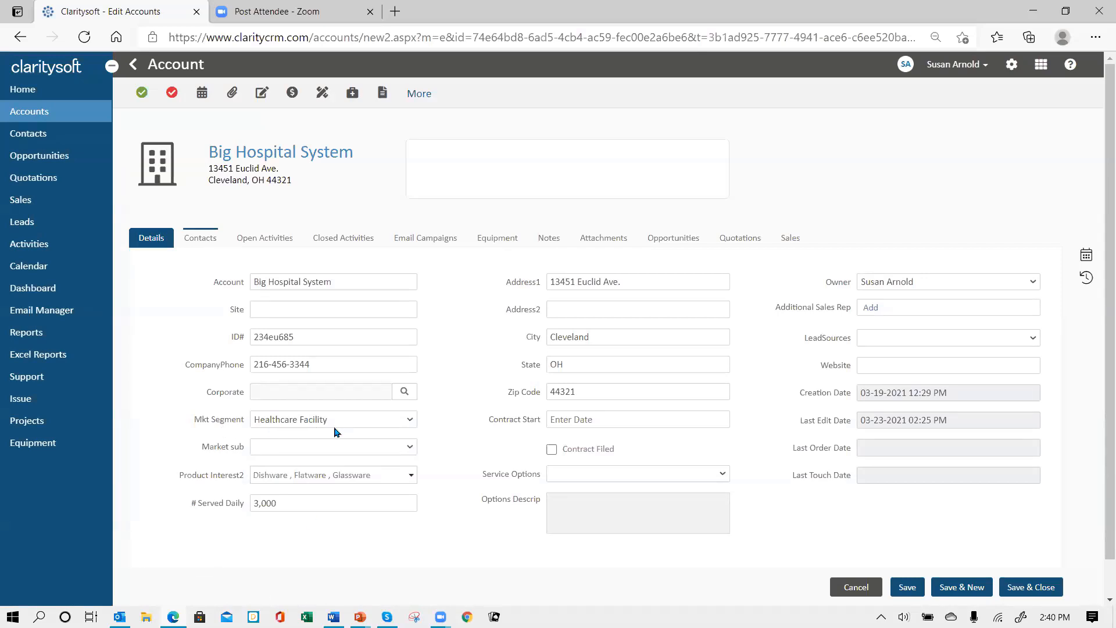
click(412, 421)
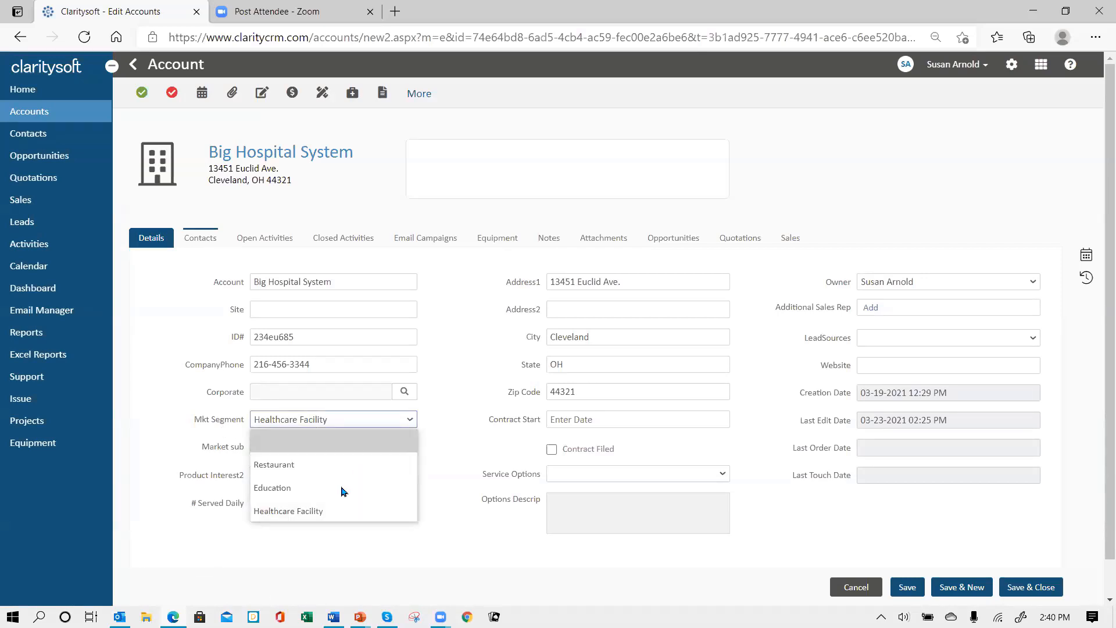
click(308, 512)
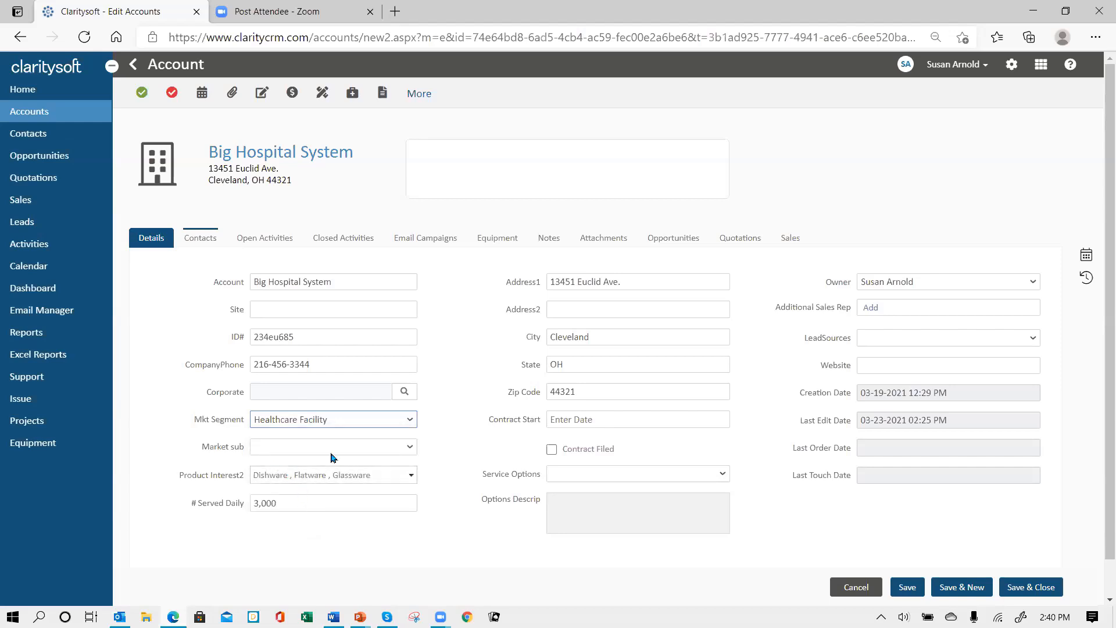
click(410, 449)
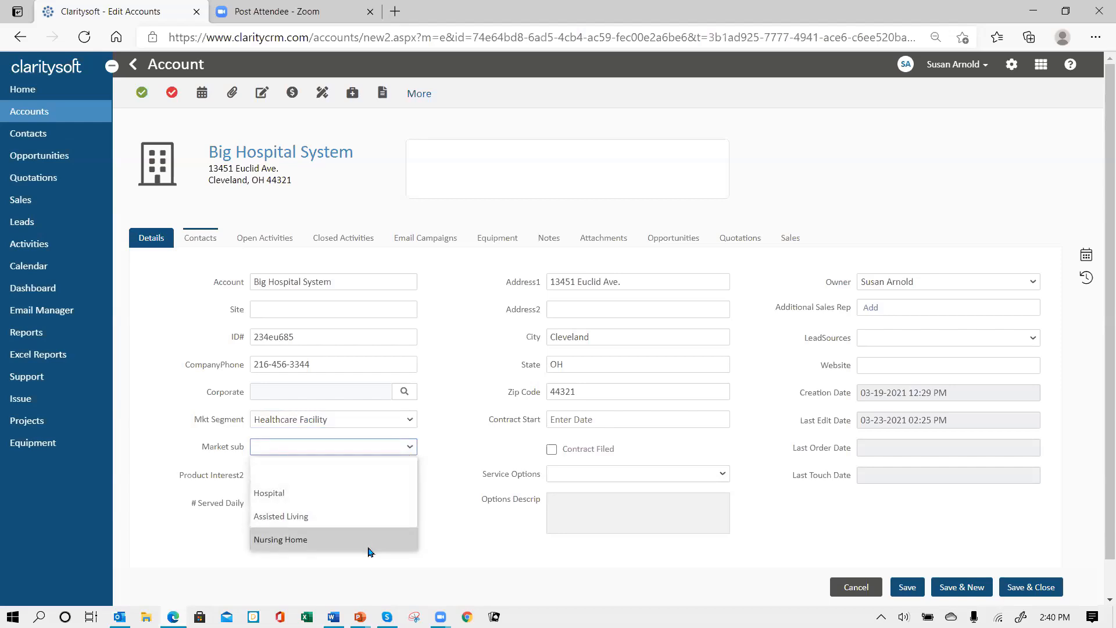
click(356, 491)
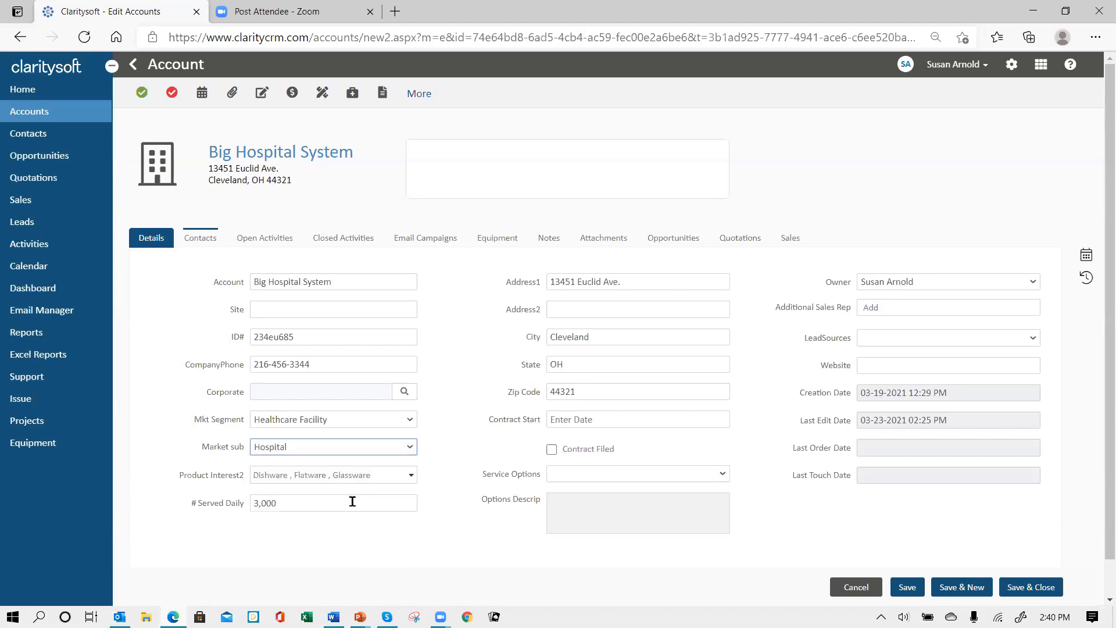
click(409, 423)
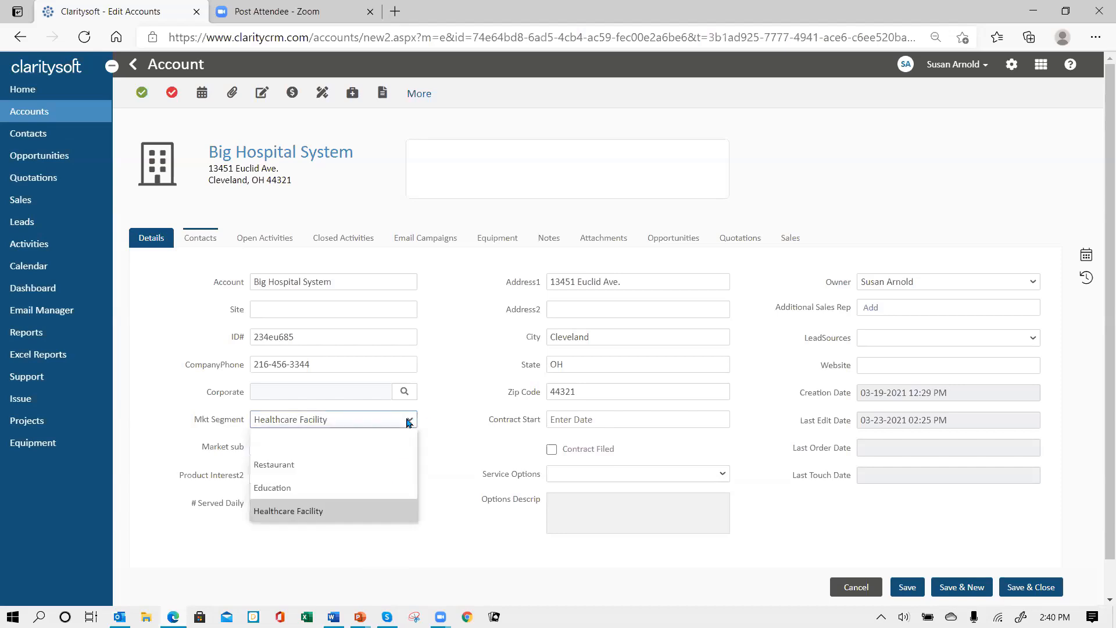
click(358, 486)
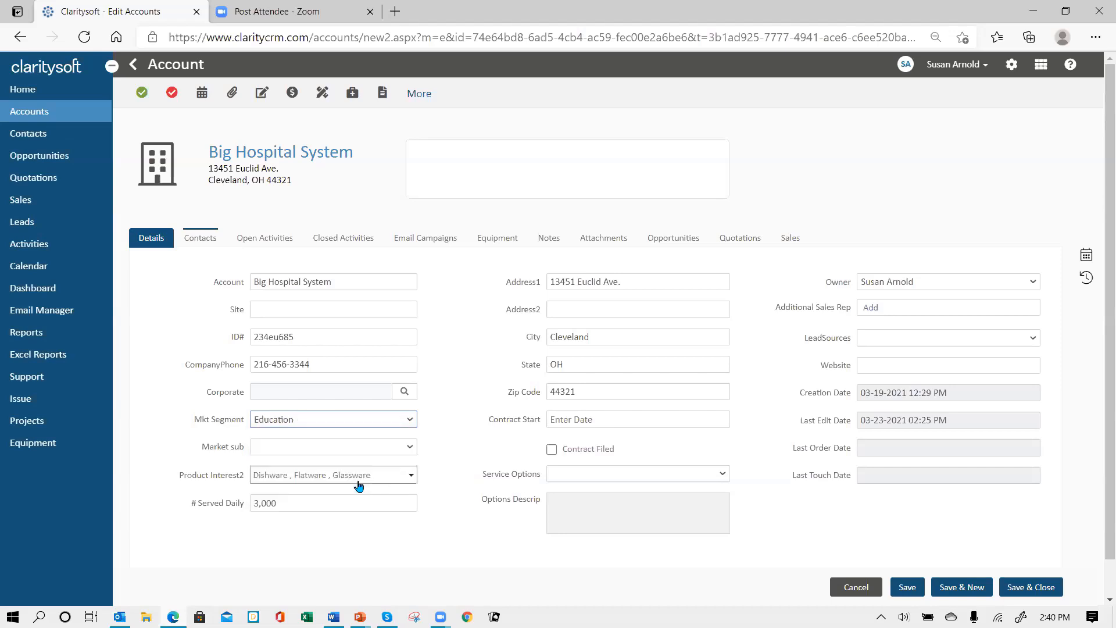
Check Education's Market sub choices, then restore Mkt Segment Healthcare Facility and Market sub Hospital
click(411, 448)
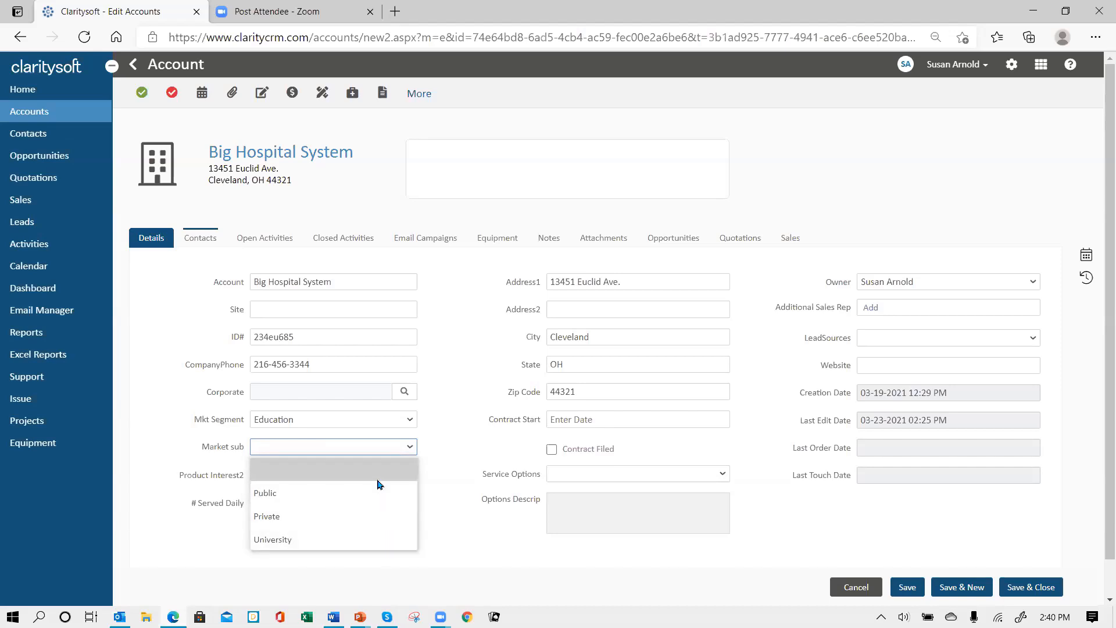
click(361, 447)
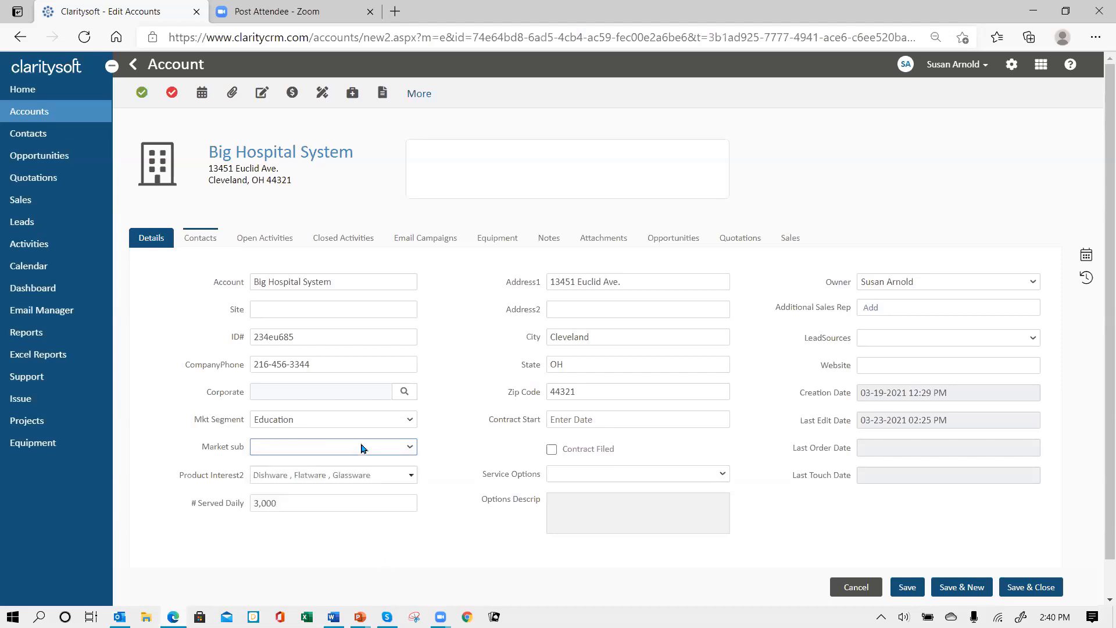
click(410, 421)
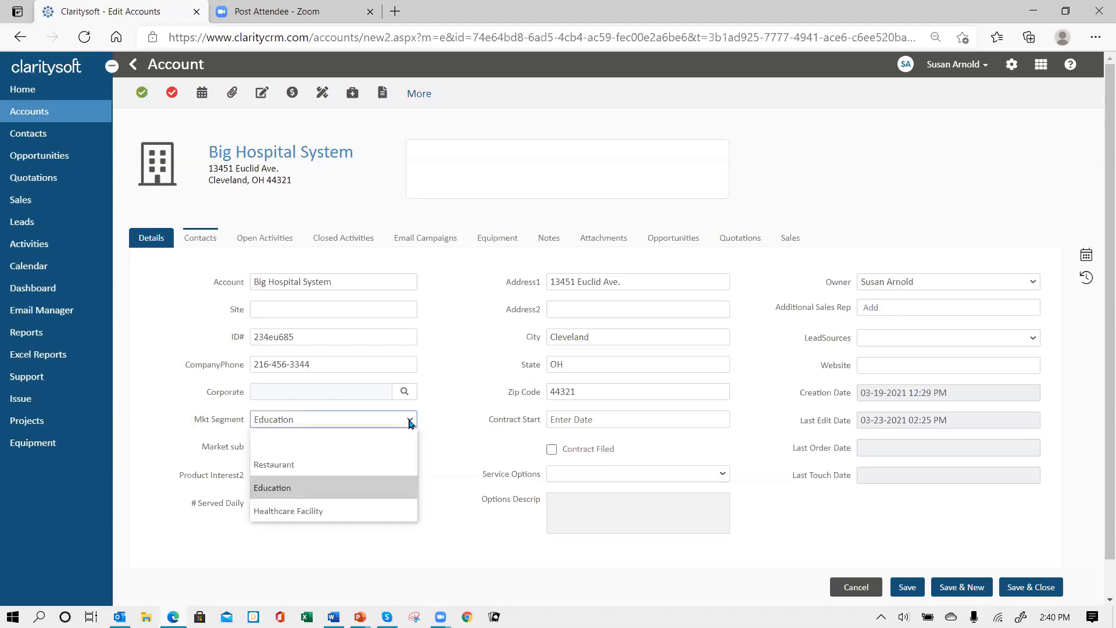
click(379, 512)
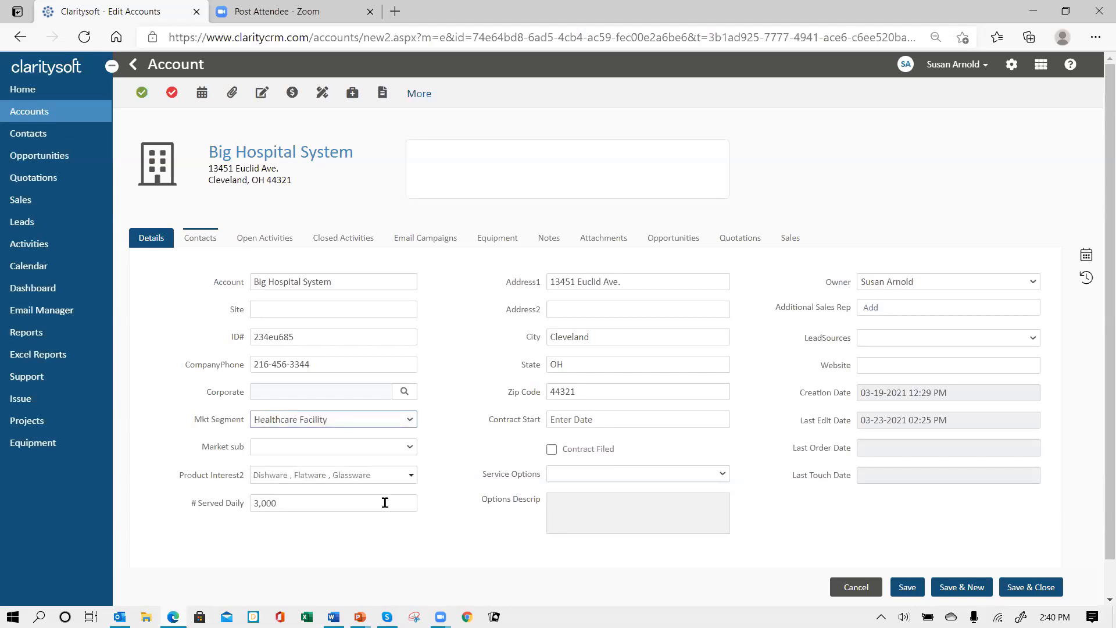
click(409, 447)
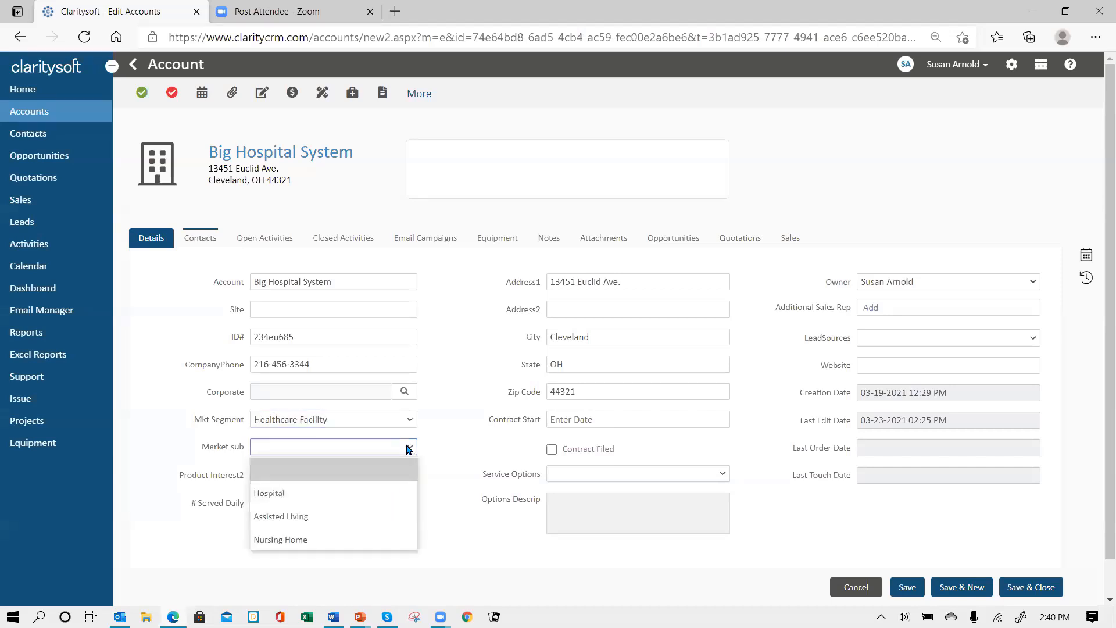
click(352, 497)
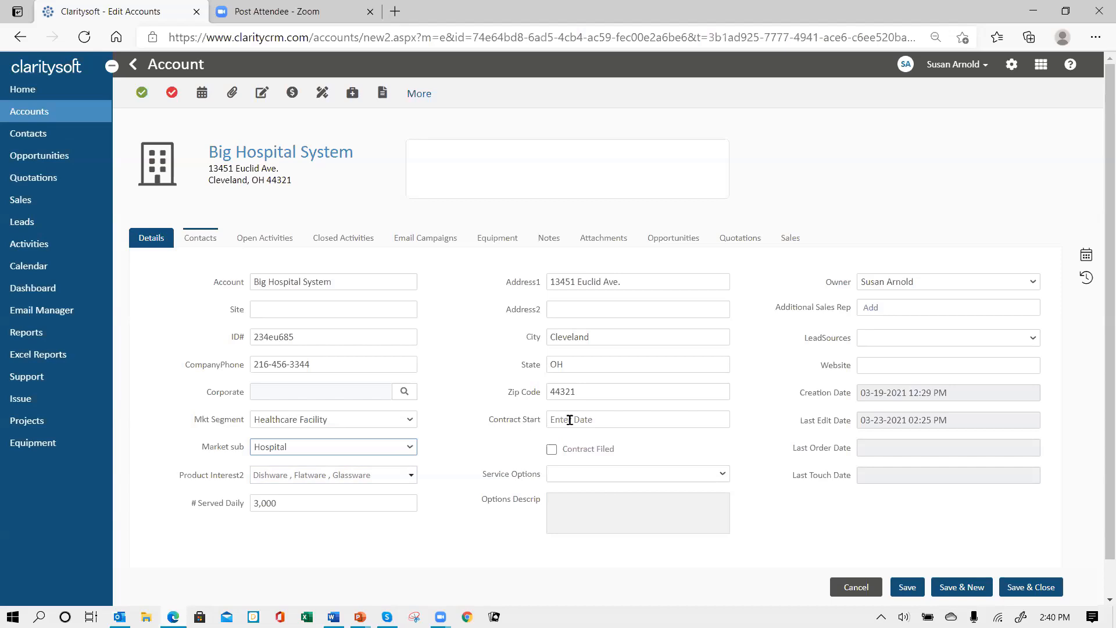
Pick March 23, 2021 from the calendar as the Contract Start date
click(599, 421)
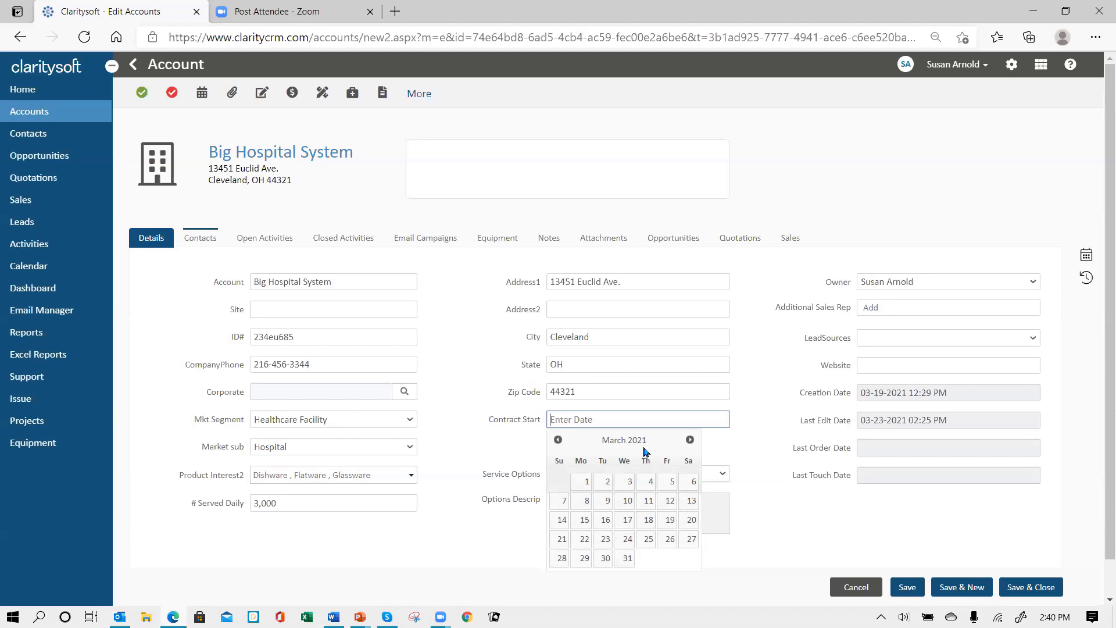
click(558, 440)
click(557, 441)
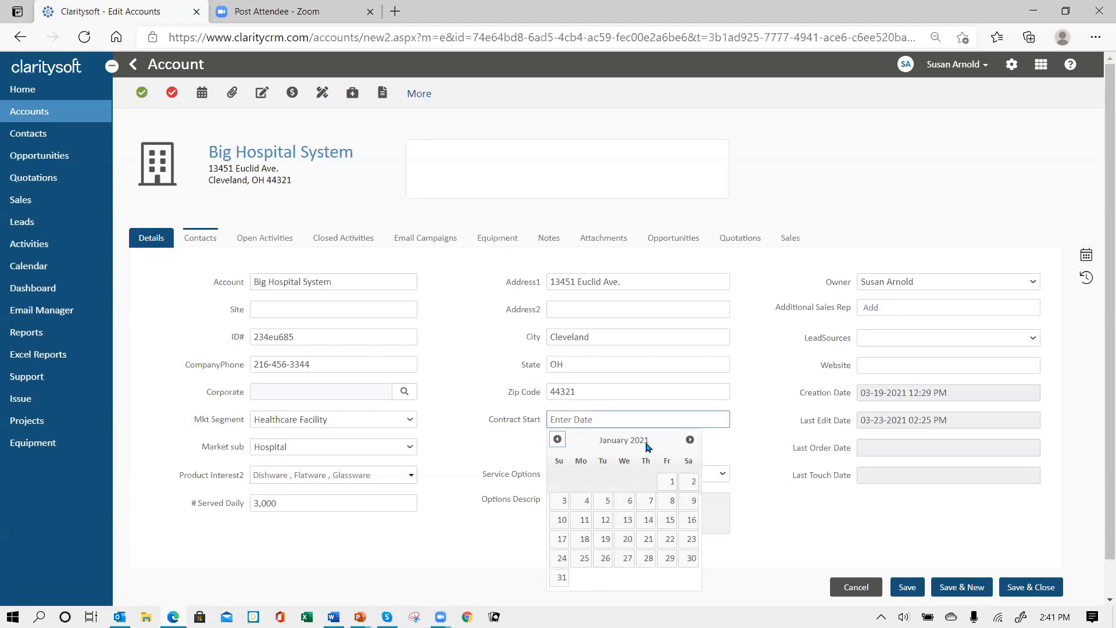
click(690, 440)
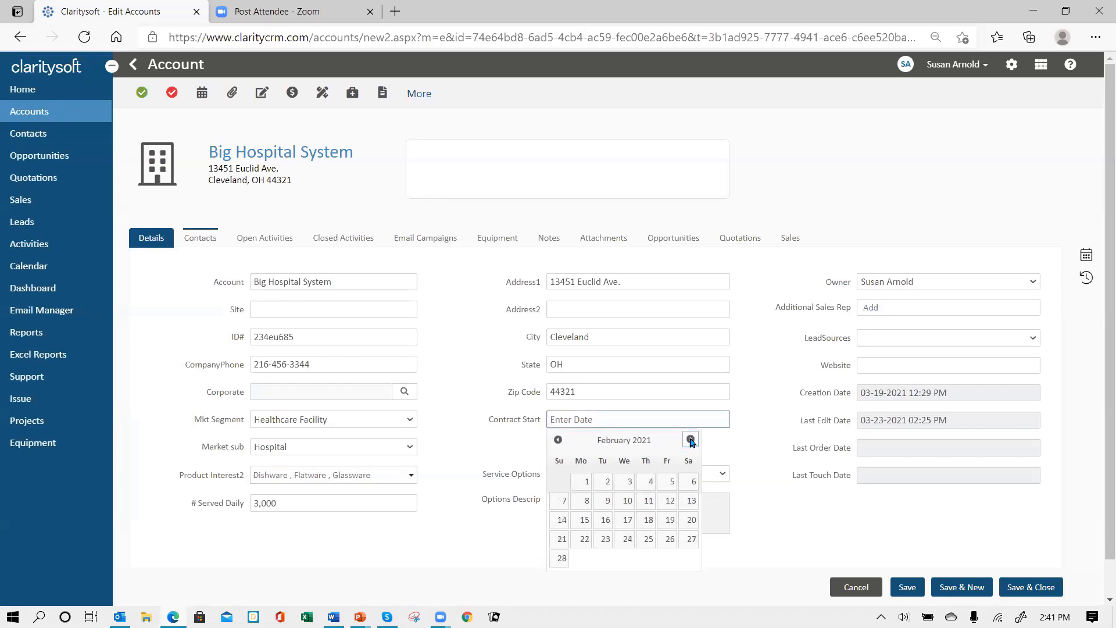
click(690, 440)
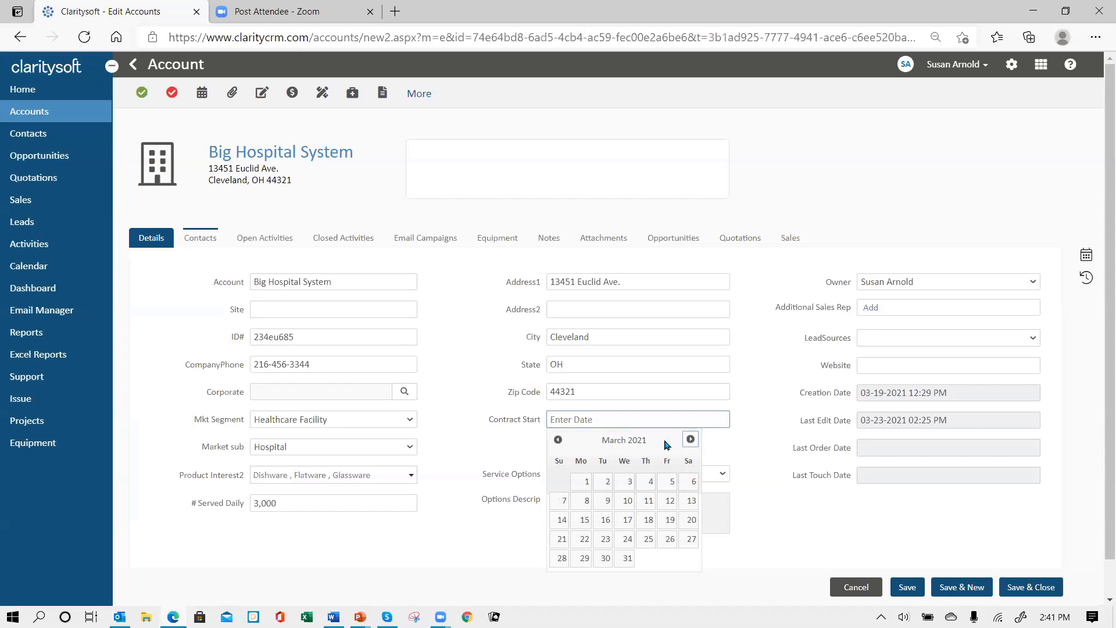
click(606, 542)
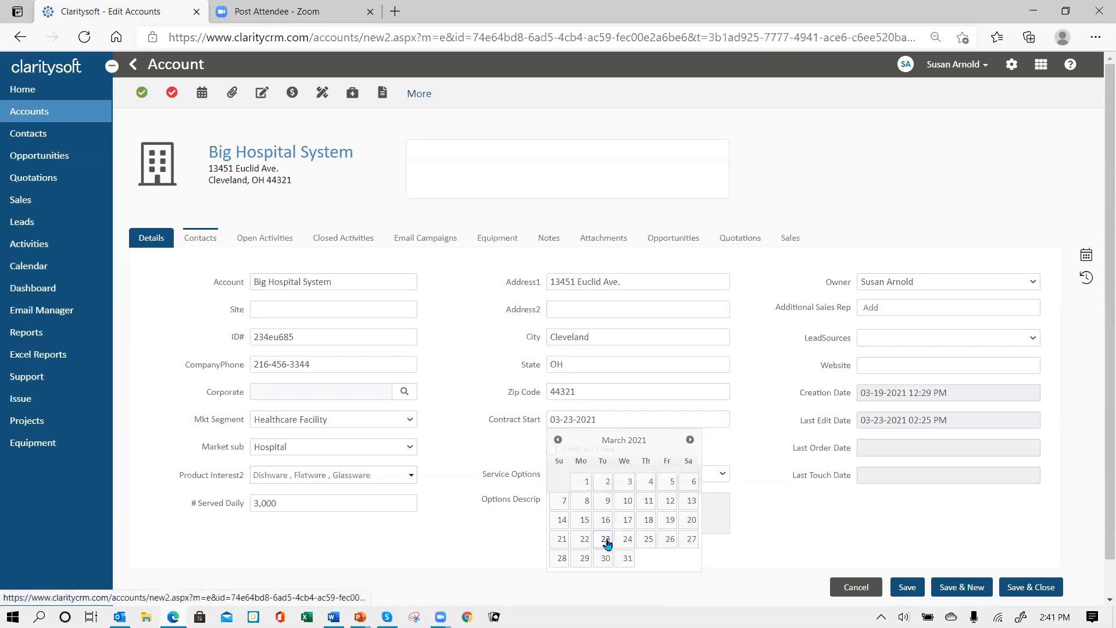
Retype the Contract Start year as 19, then change it back to 21
click(602, 420)
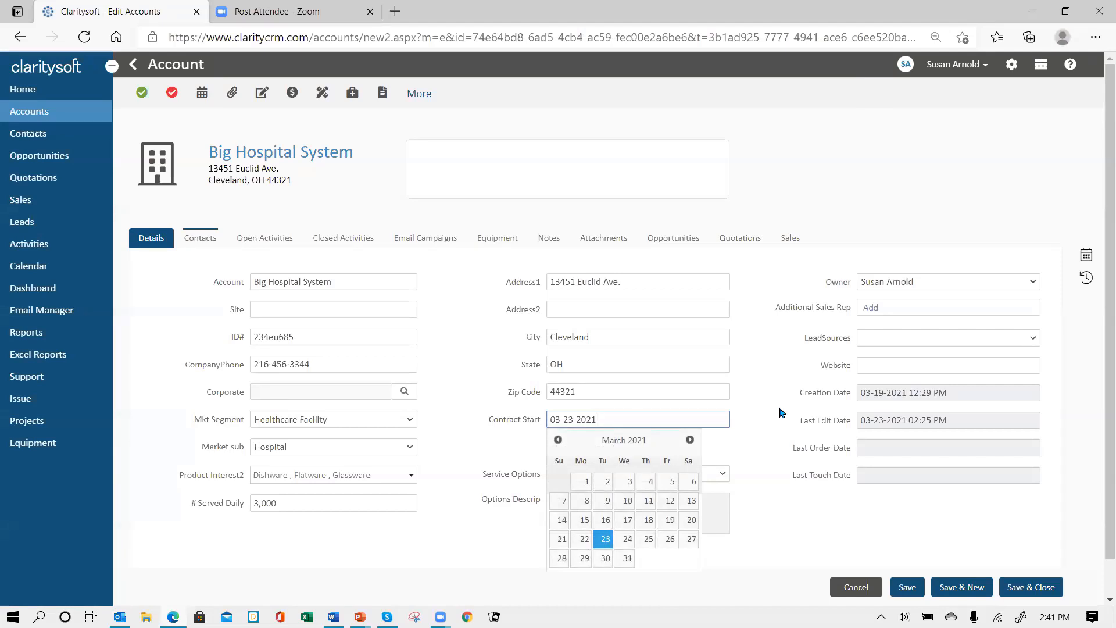
key(BackSpace)
key(BackSpace)
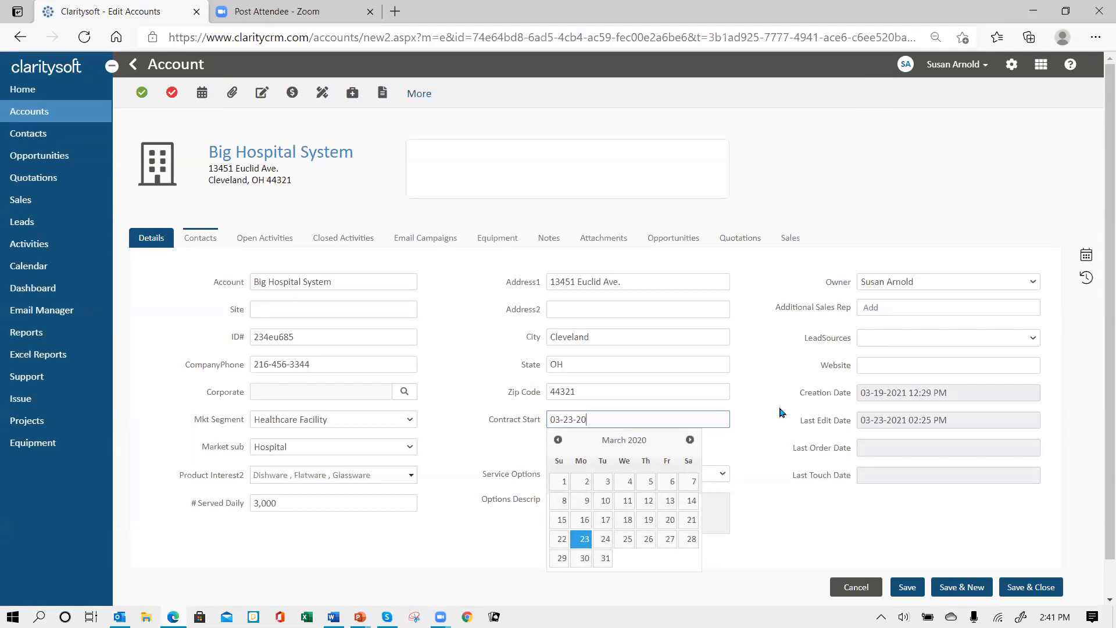
text(19)
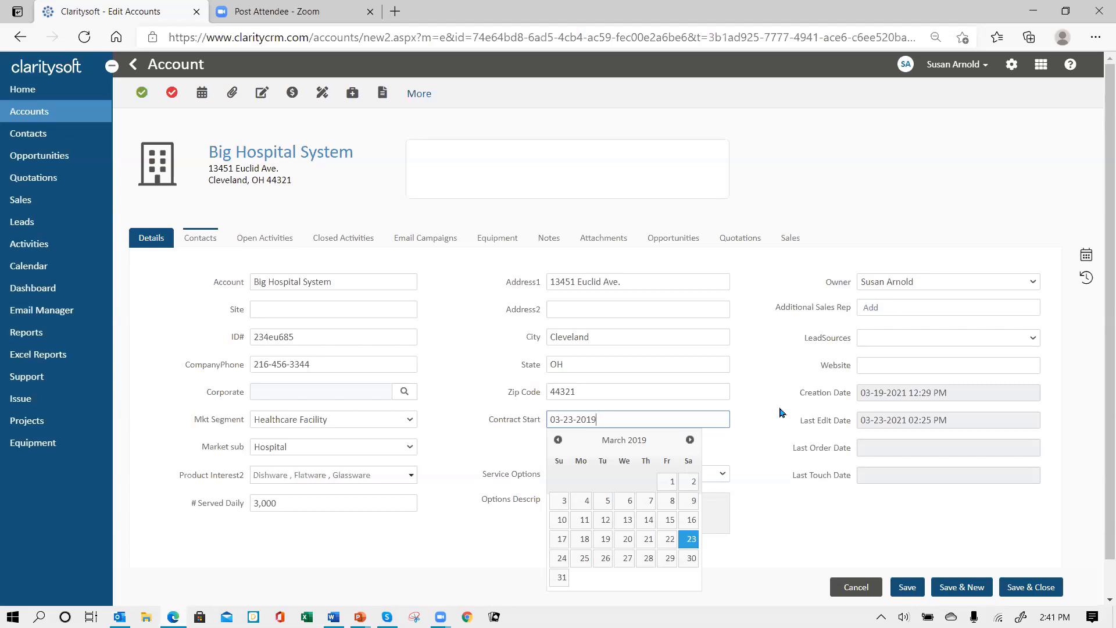
key(BackSpace)
key(BackSpace)
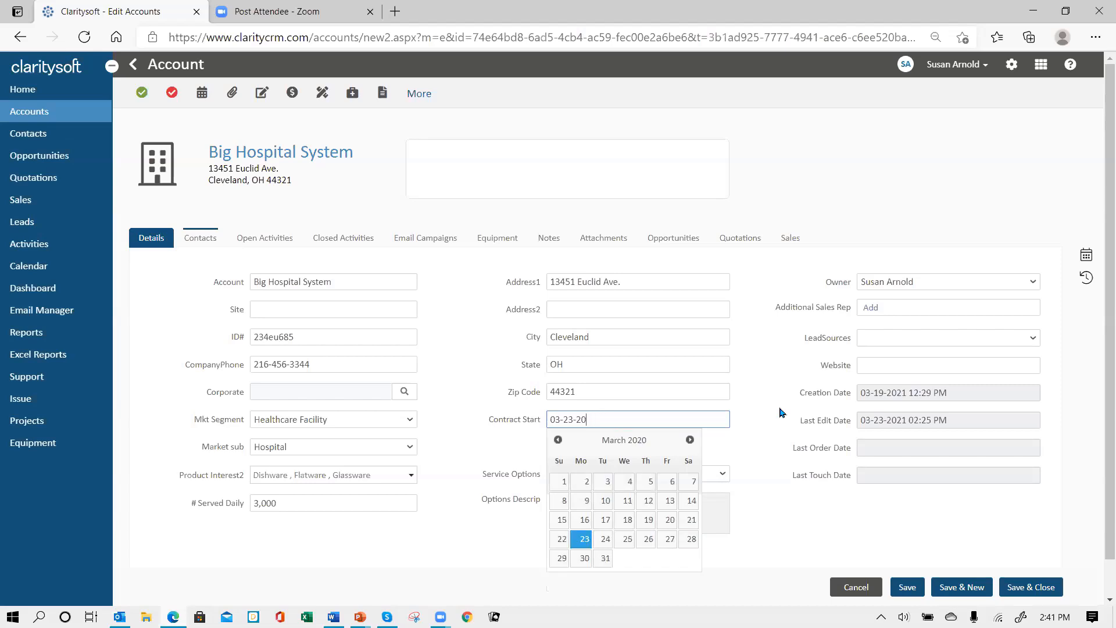
text(21)
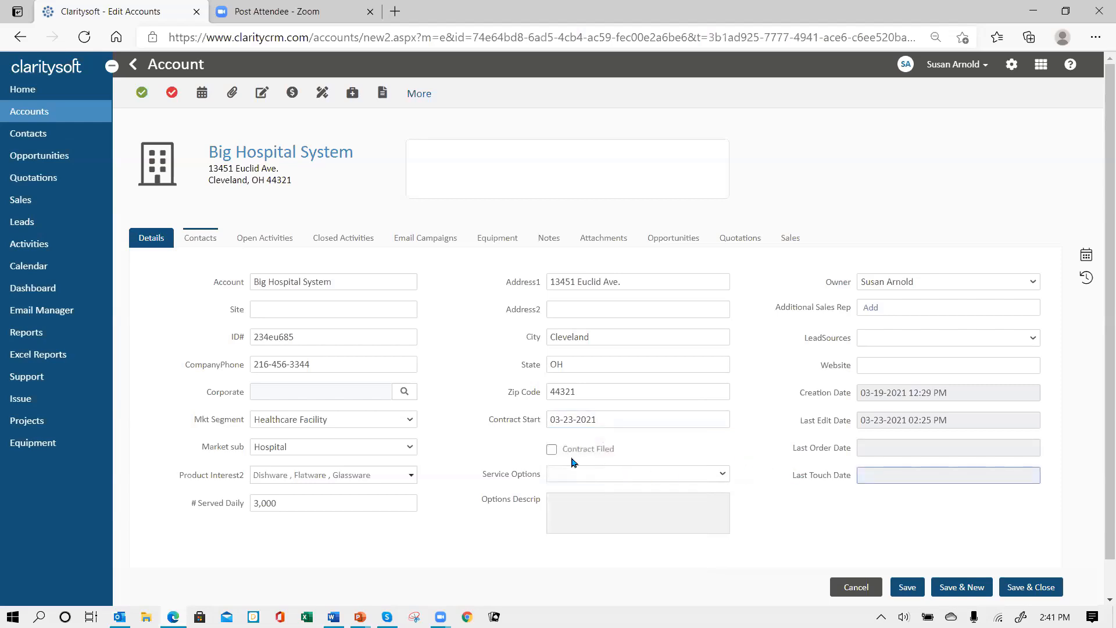
Check Contract Filed and set Service Options to Option C after trying Options A and B
click(552, 450)
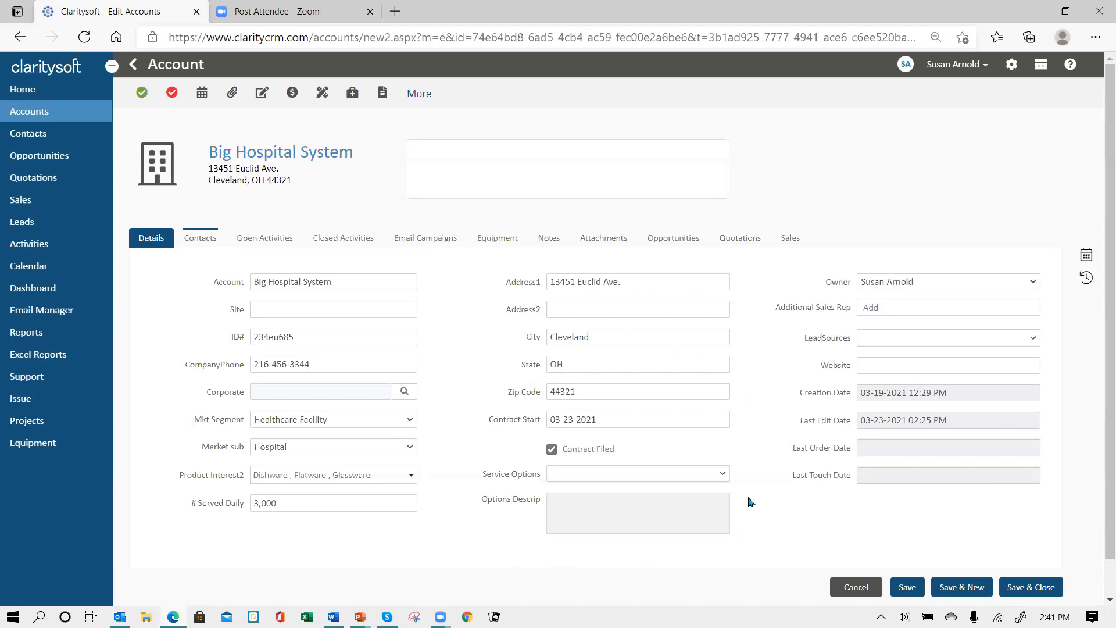
click(724, 474)
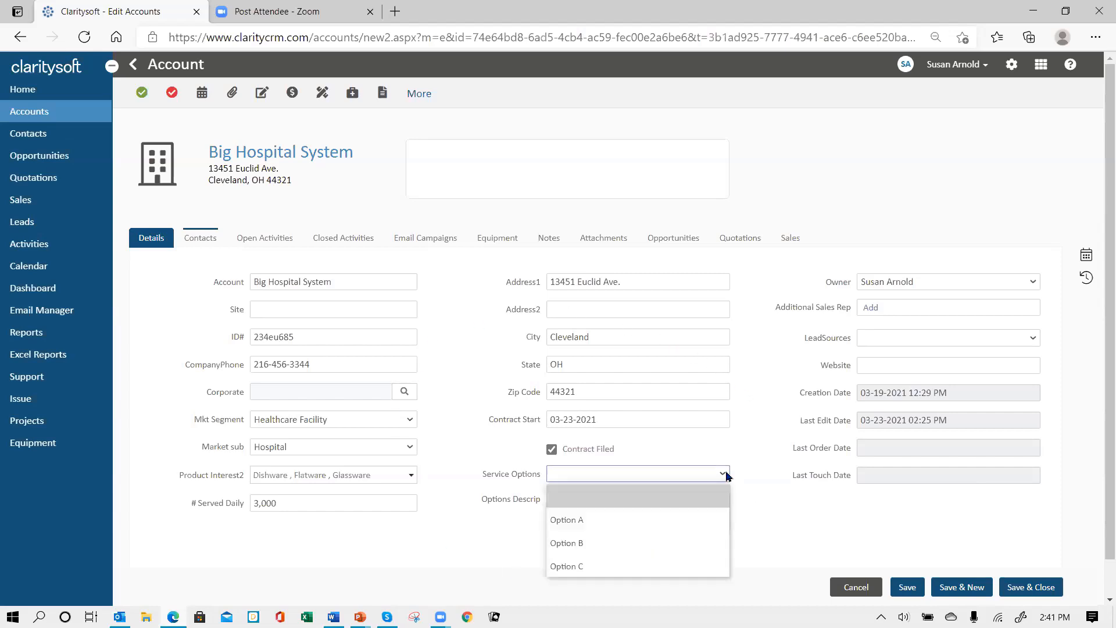
click(651, 524)
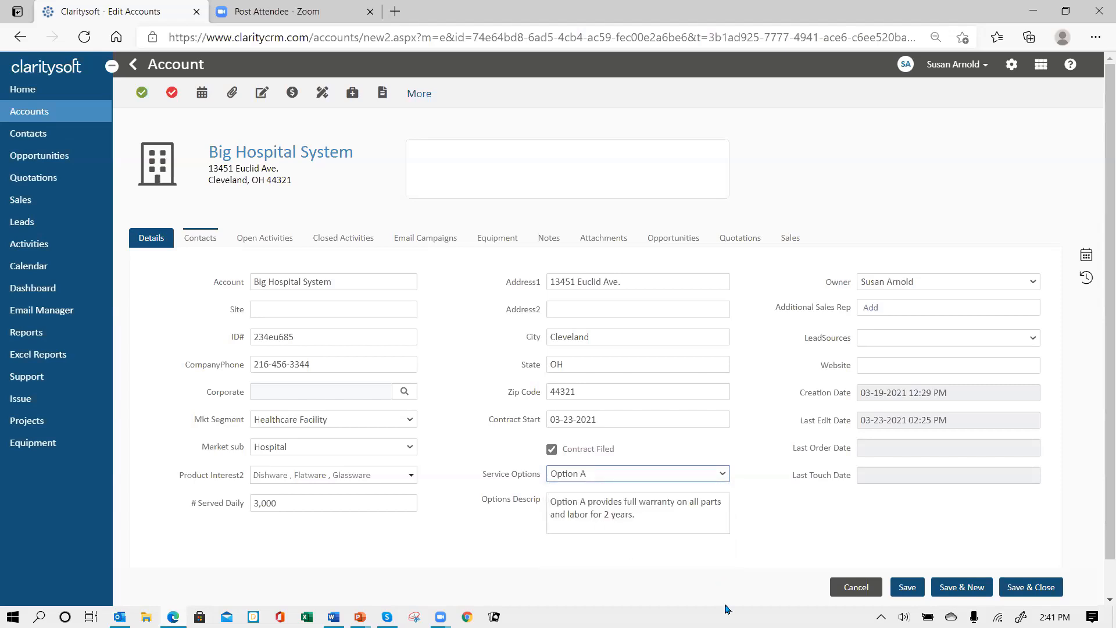
click(728, 474)
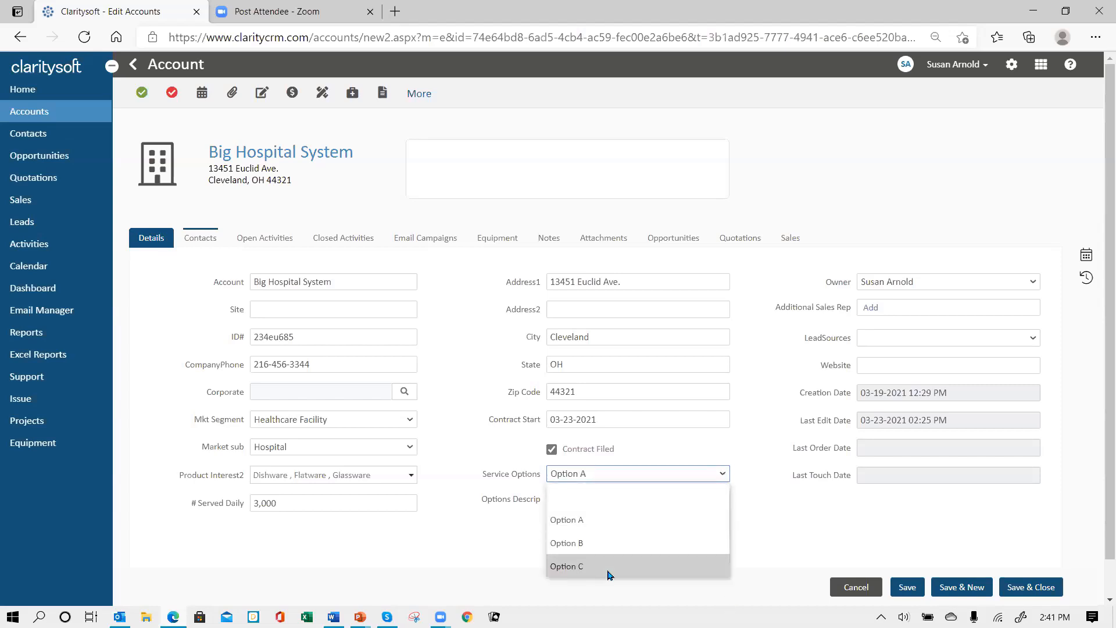
click(581, 543)
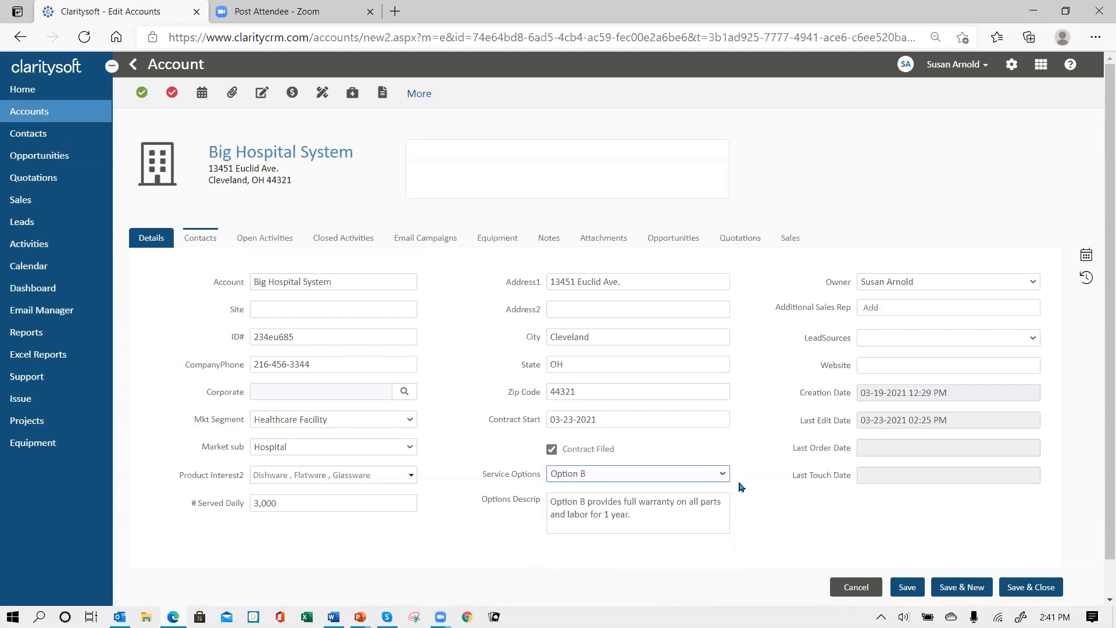
click(724, 473)
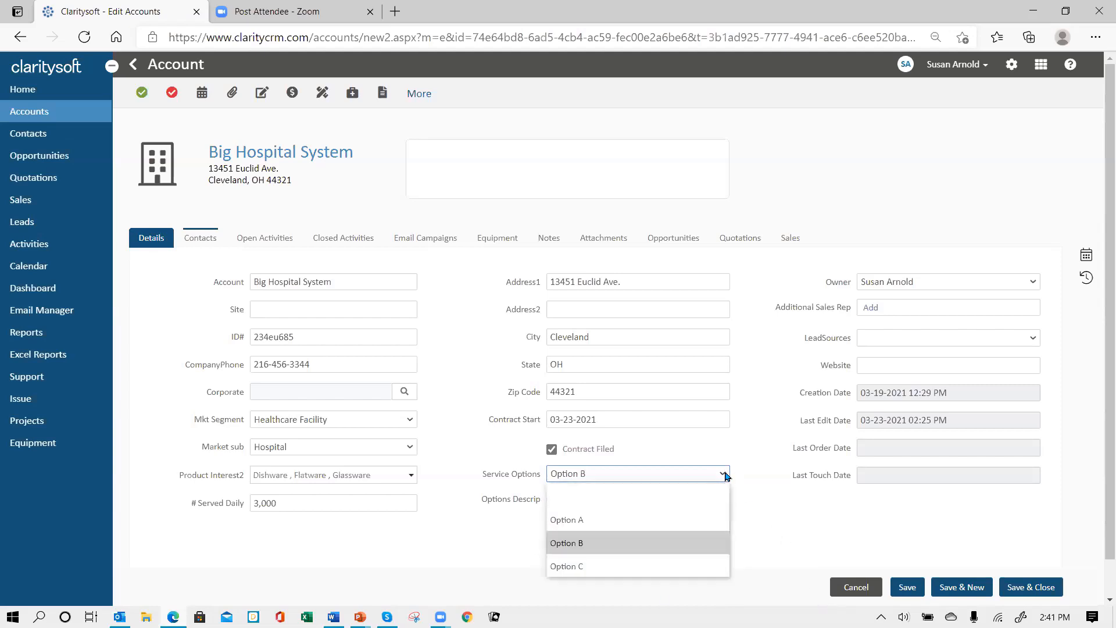
click(626, 571)
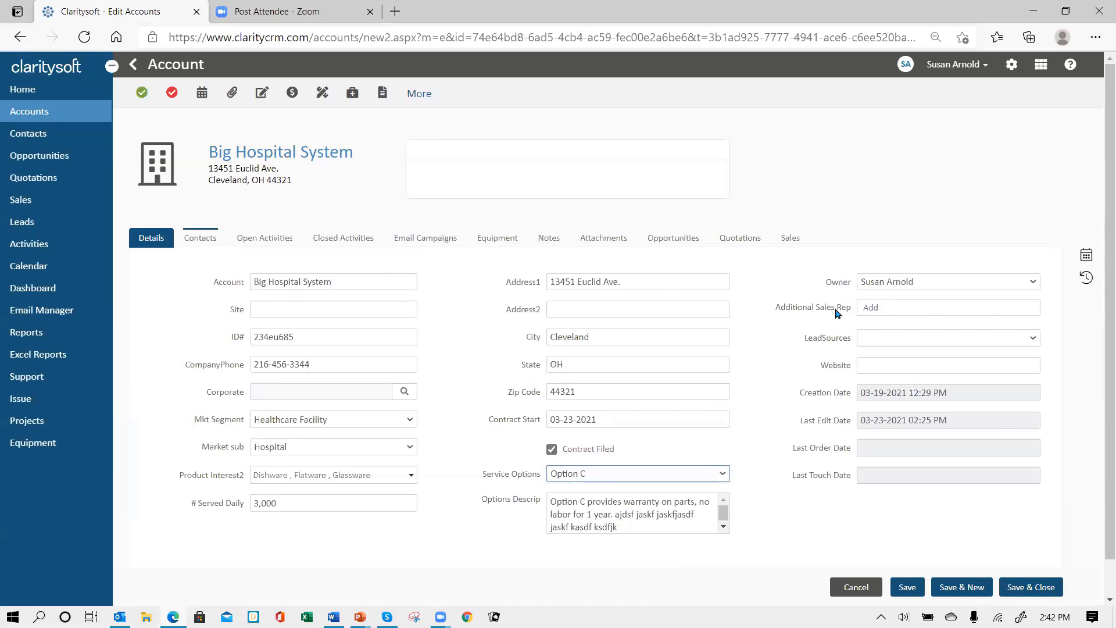
Search the user picker twice and add two users as Additional Sales Reps
click(871, 310)
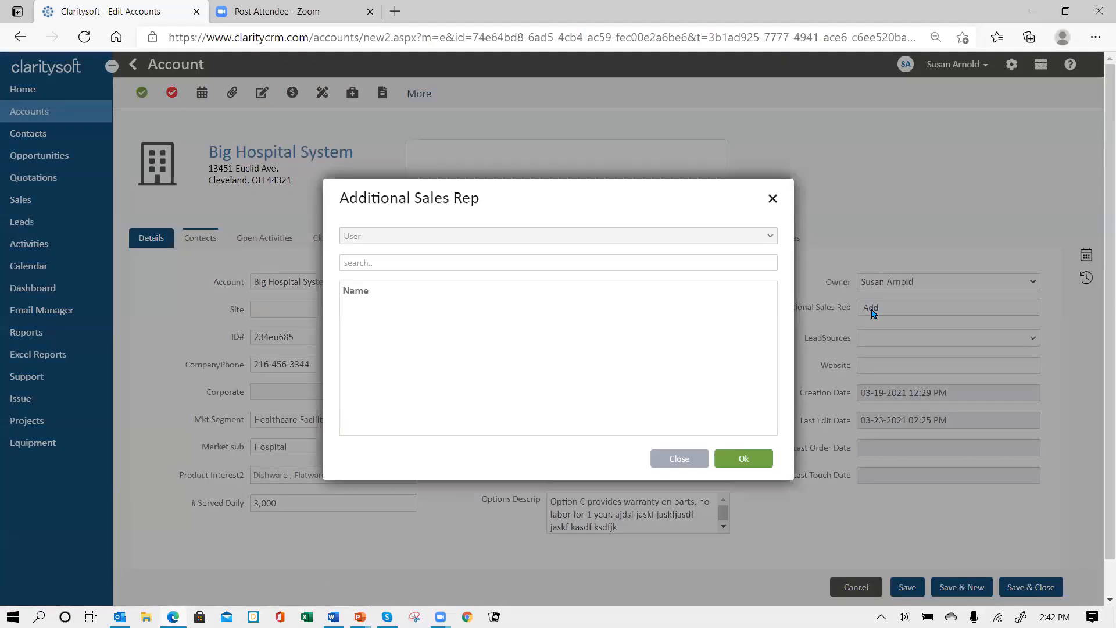
click(382, 260)
text(sus)
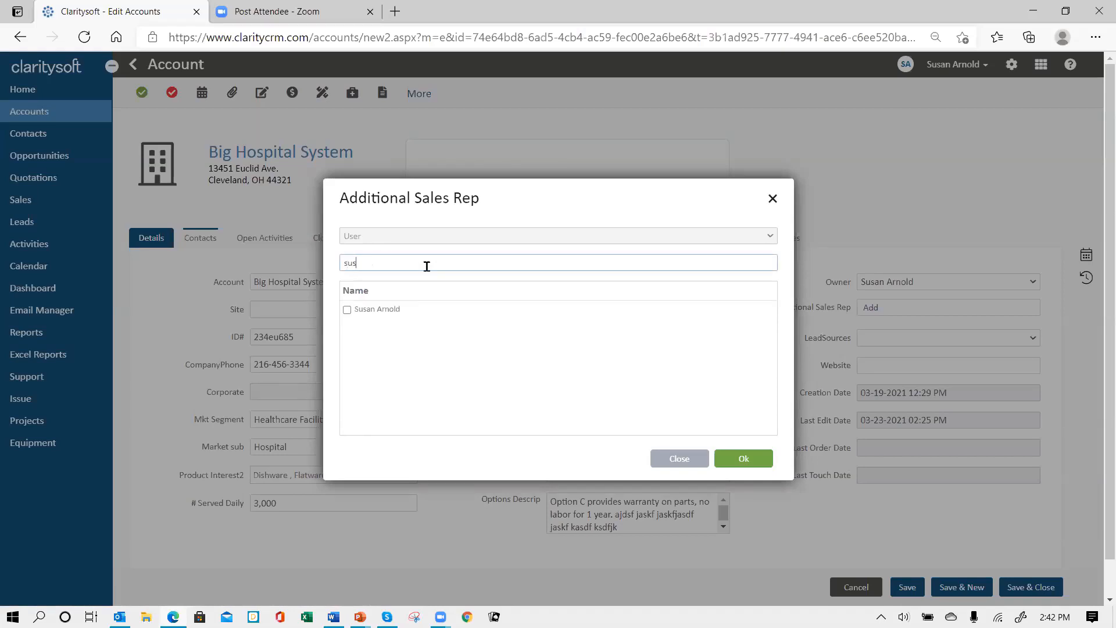
click(347, 309)
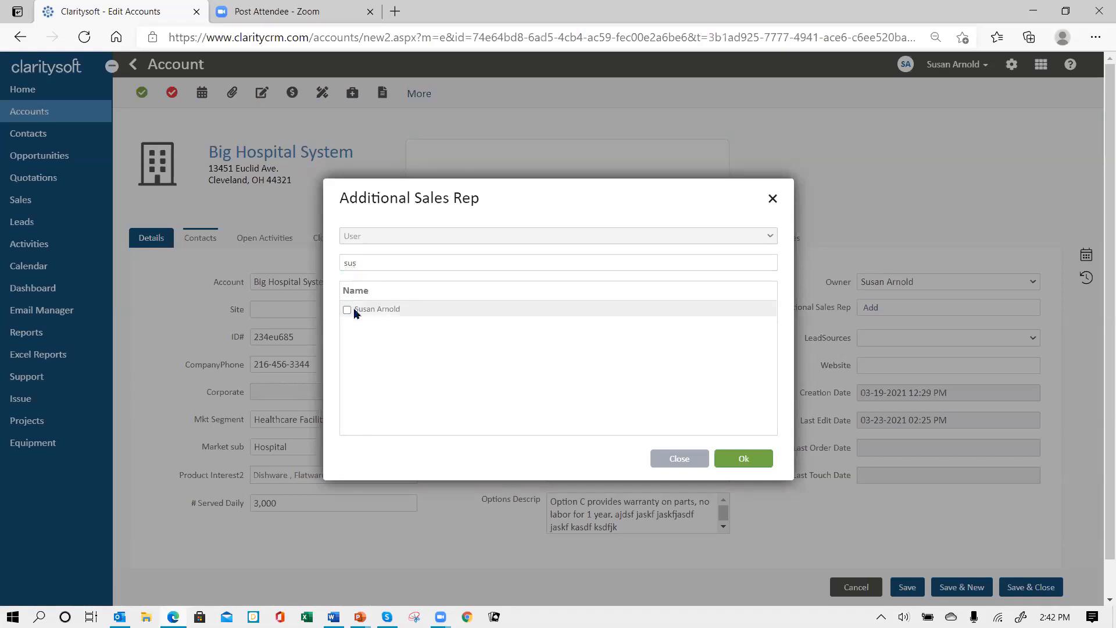
click(744, 458)
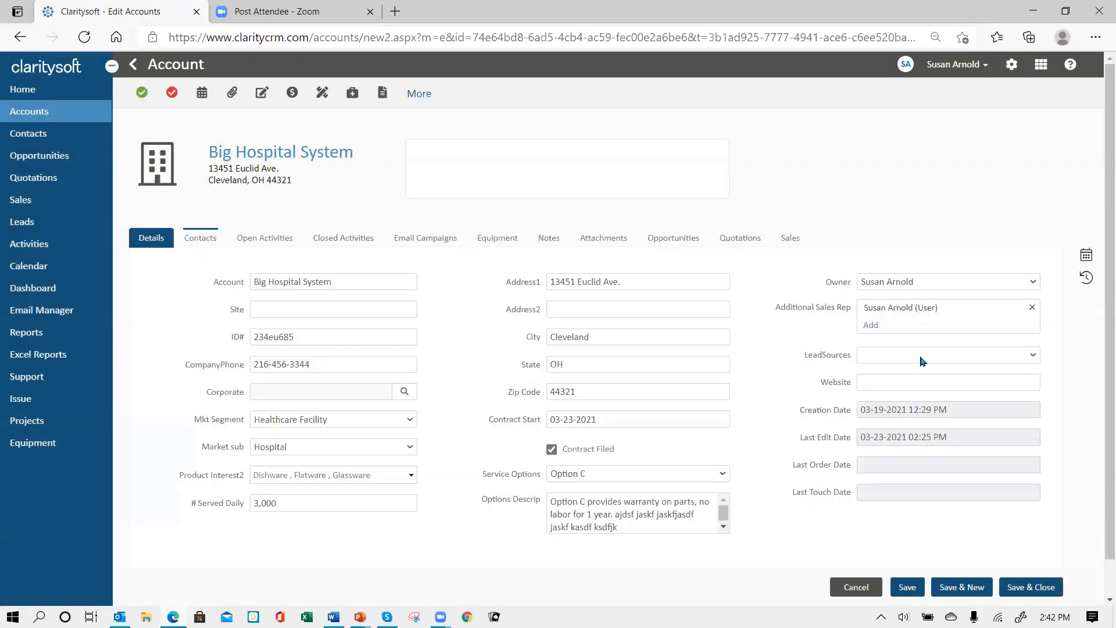
click(870, 326)
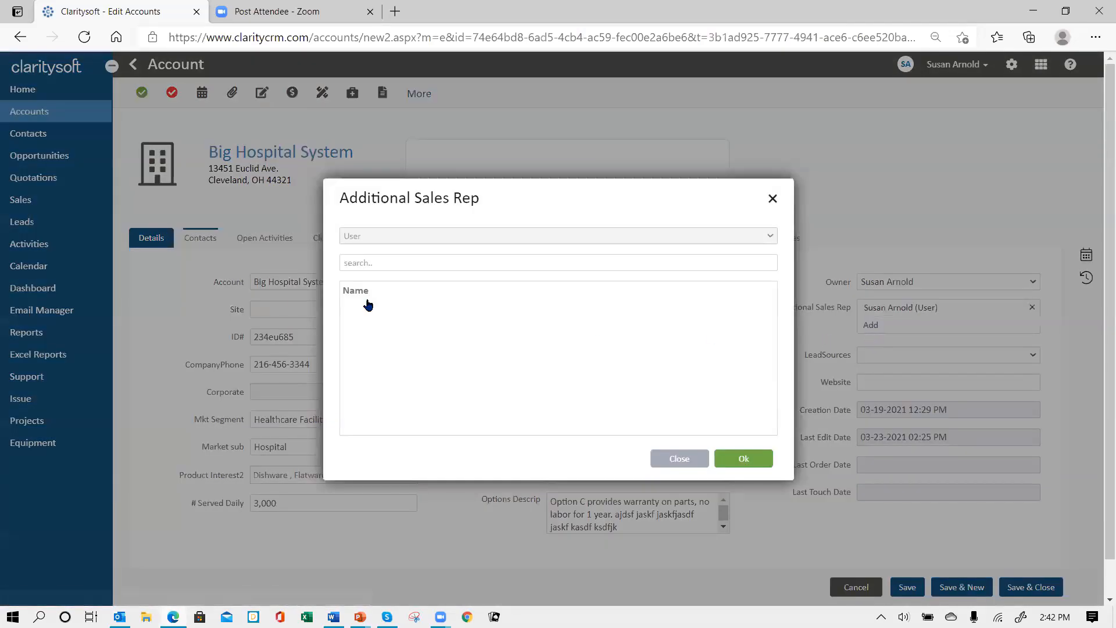
click(391, 260)
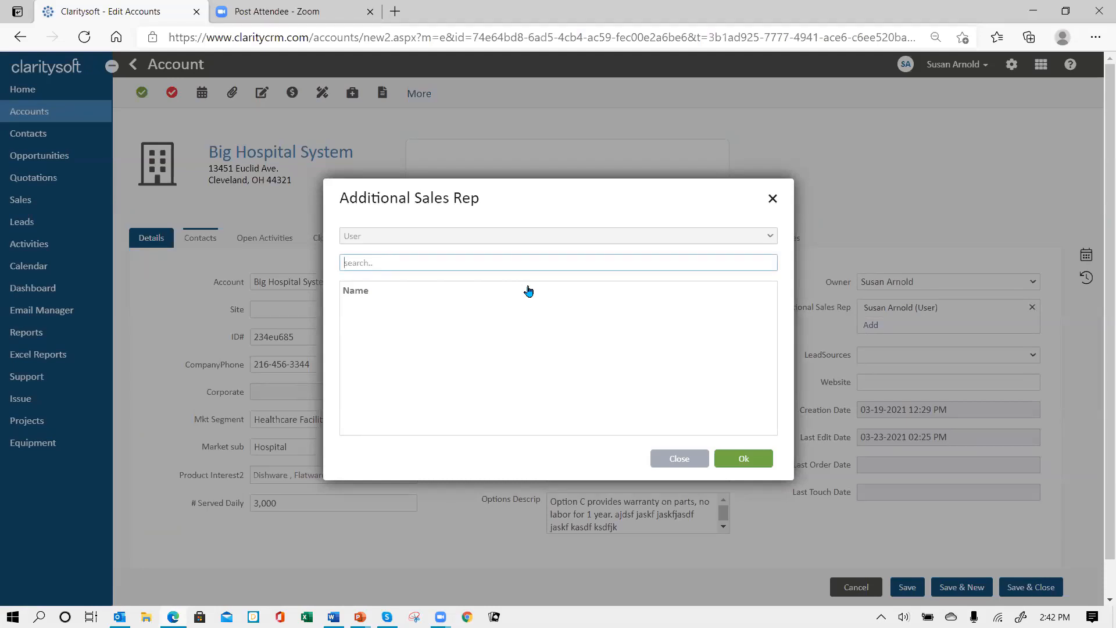
text(a)
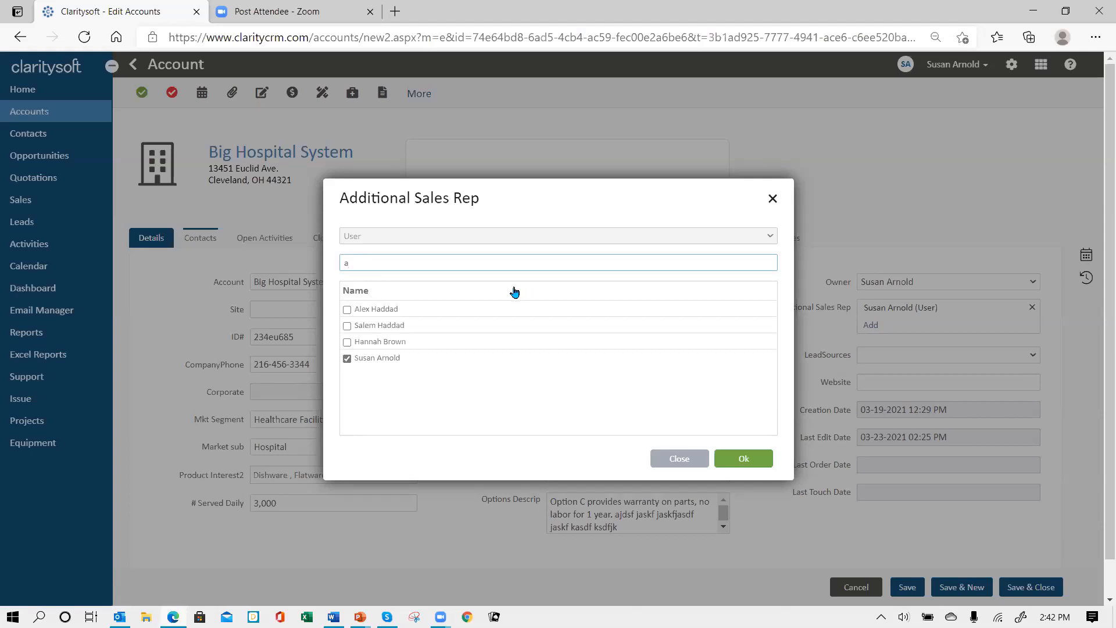
click(347, 343)
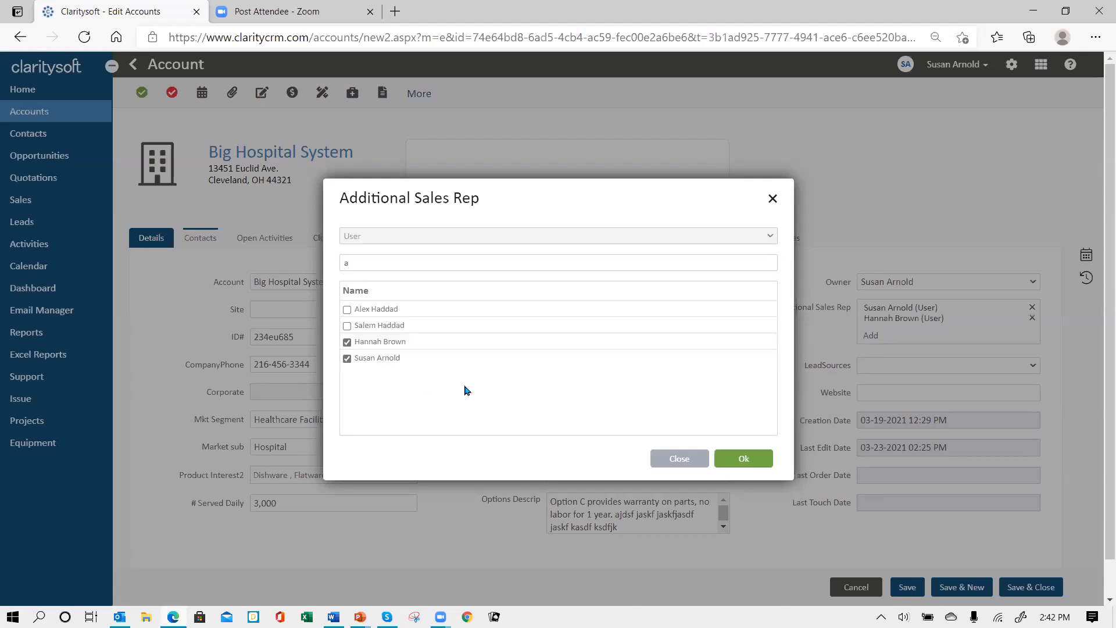
click(742, 460)
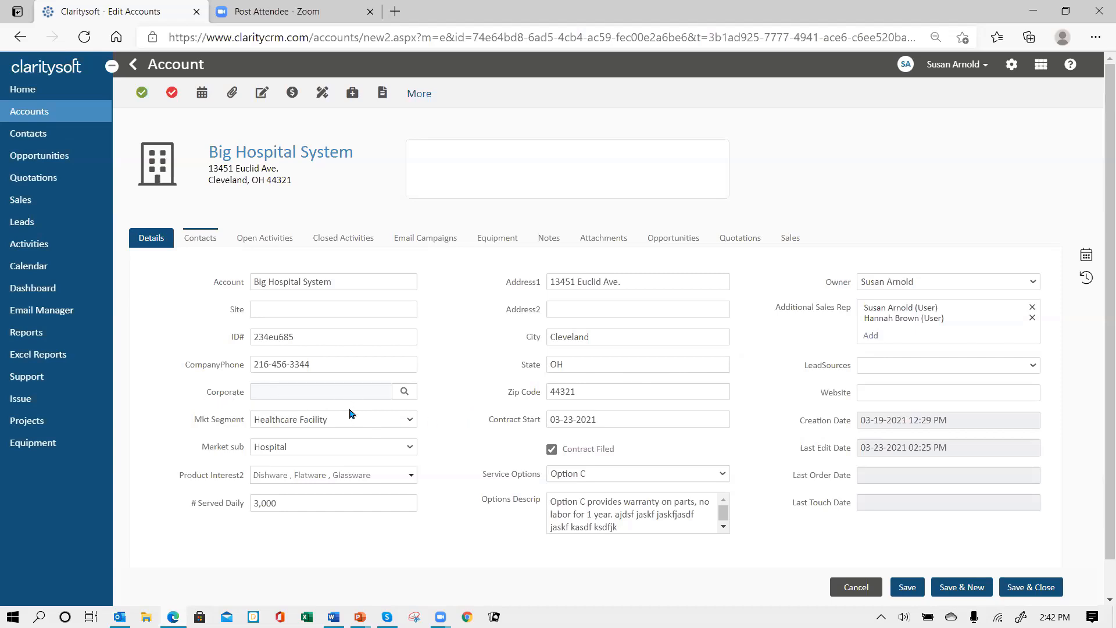
Search accounts for 'la' and link Lake Hospital in the Corporate field
click(404, 393)
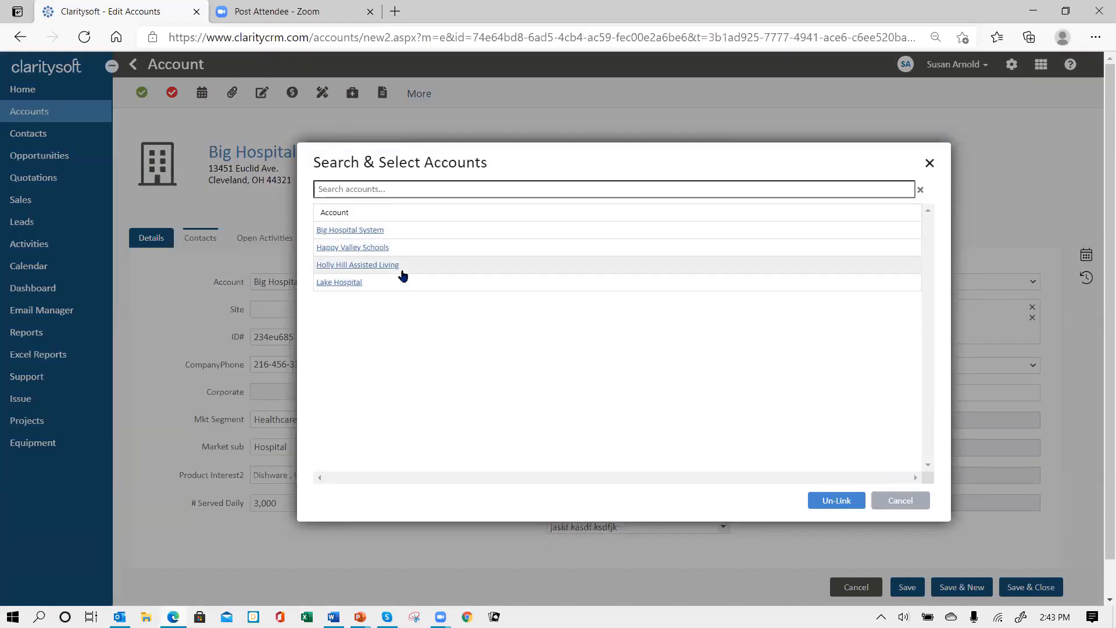
click(355, 189)
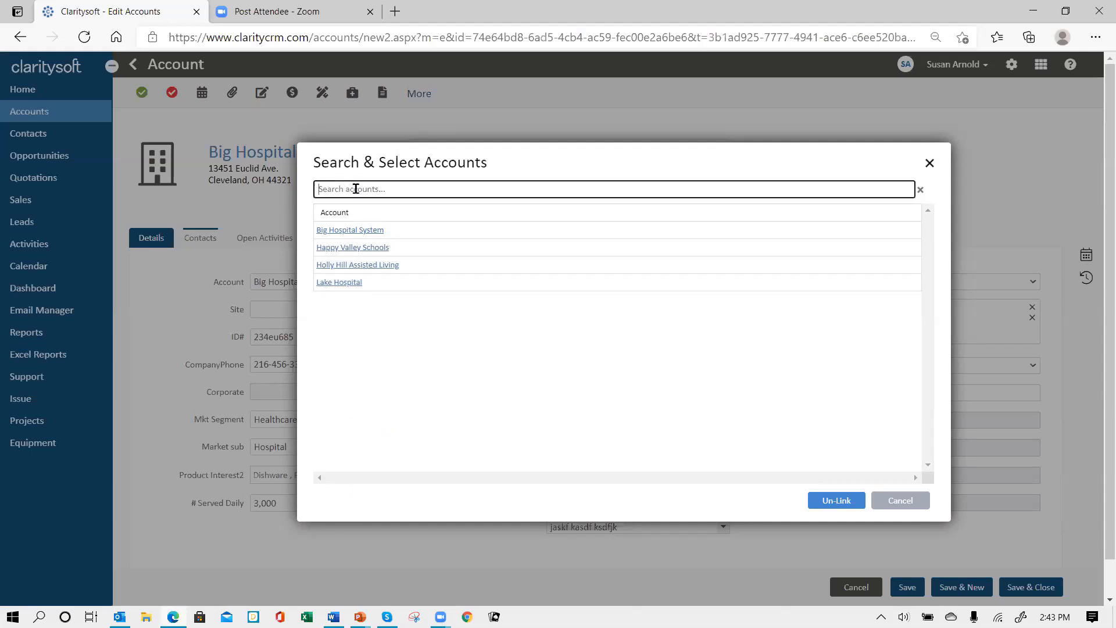
text(st)
key(BackSpace)
key(BackSpace)
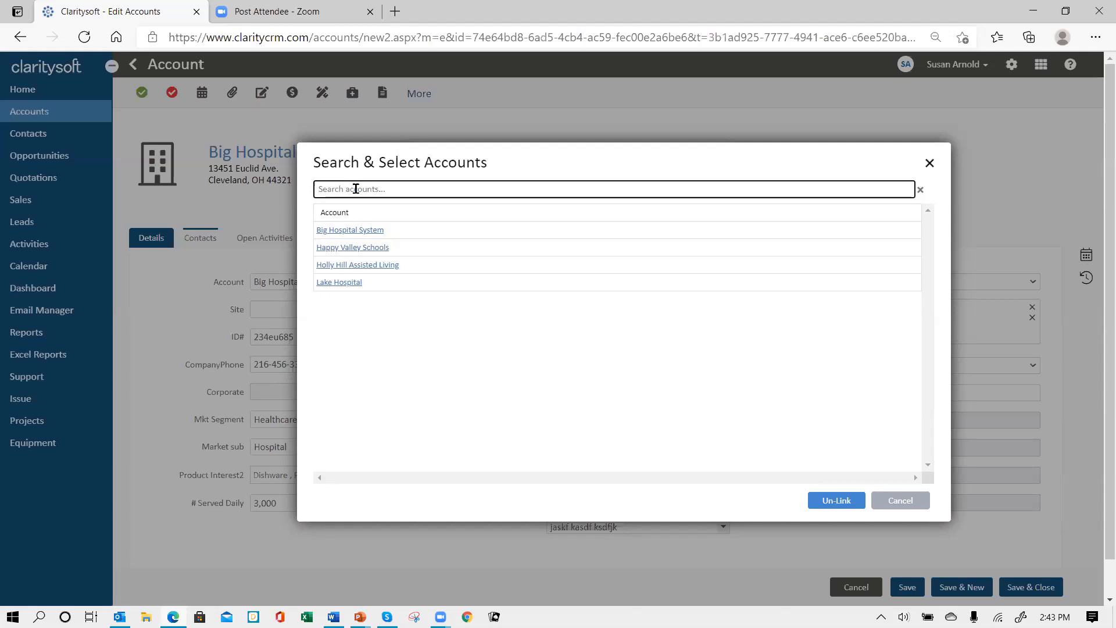
text(lake)
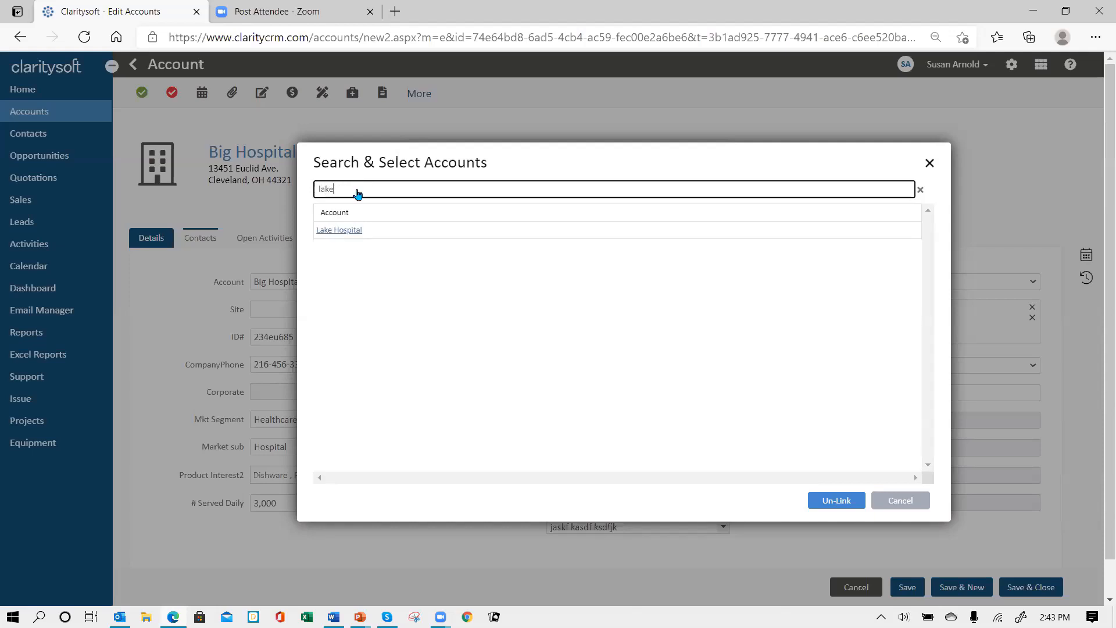
click(339, 231)
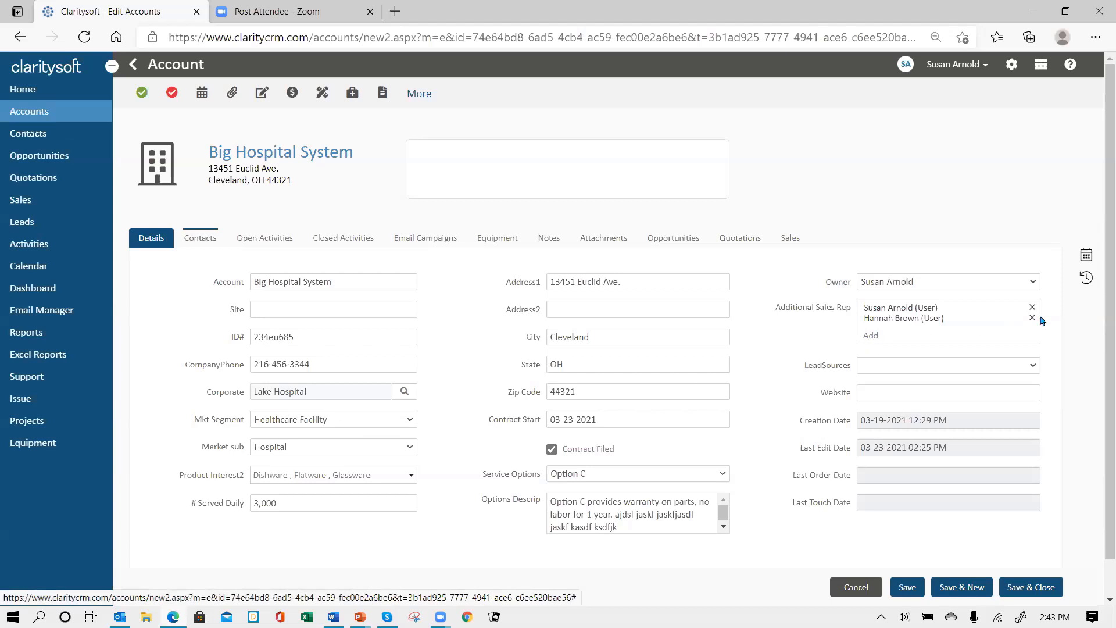
Remove the first additional sales rep from the account and save it
click(1032, 308)
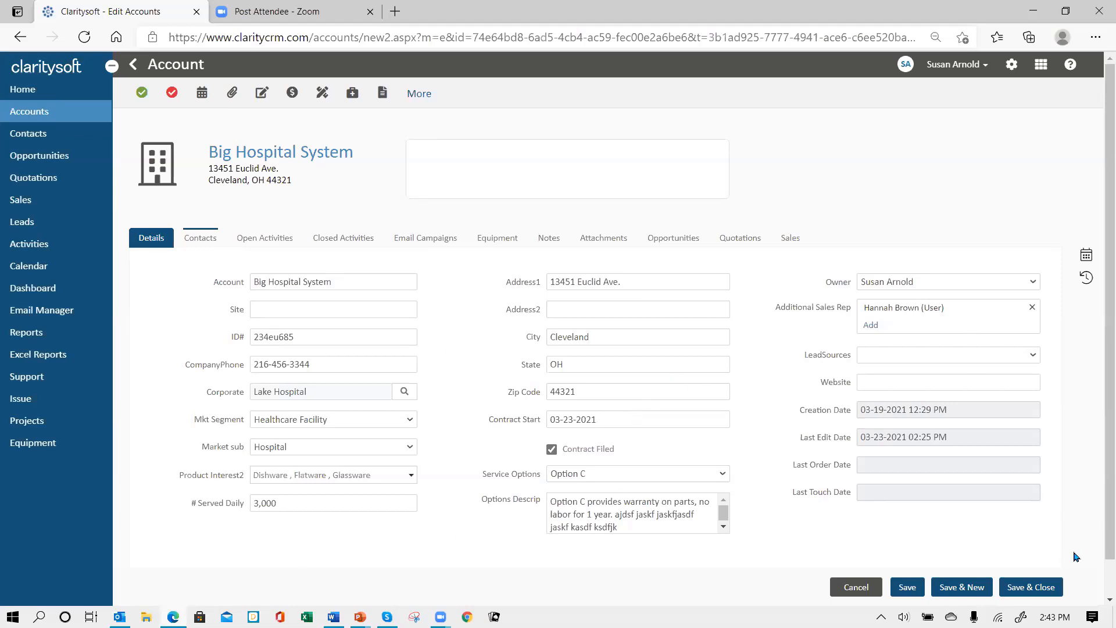
click(1037, 592)
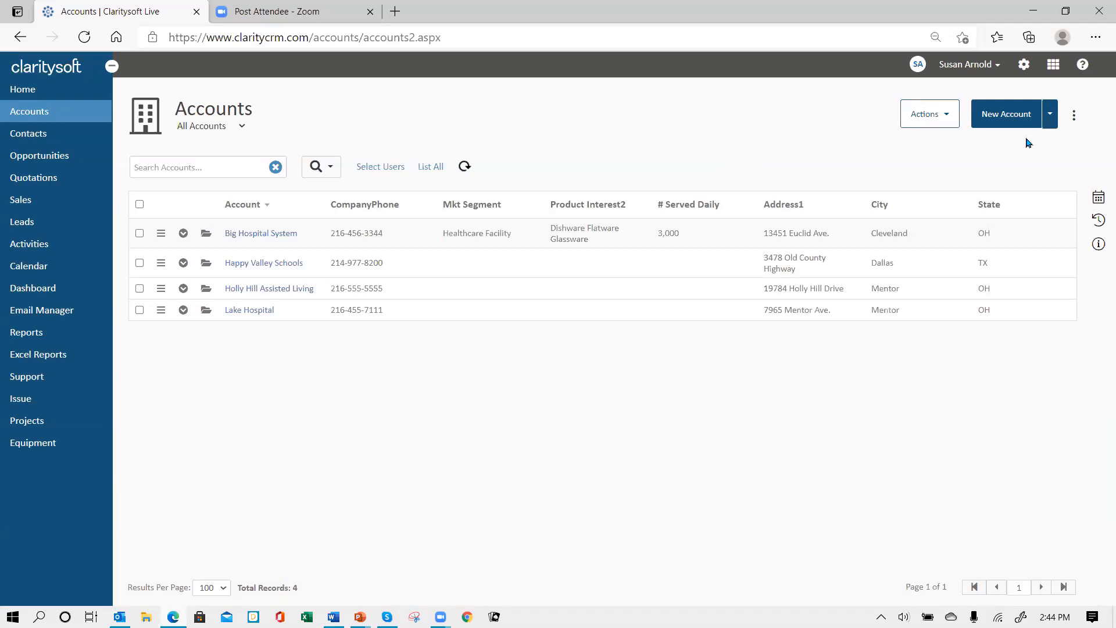
Go to Settings and expand Customization to reveal UI Templates
click(1024, 69)
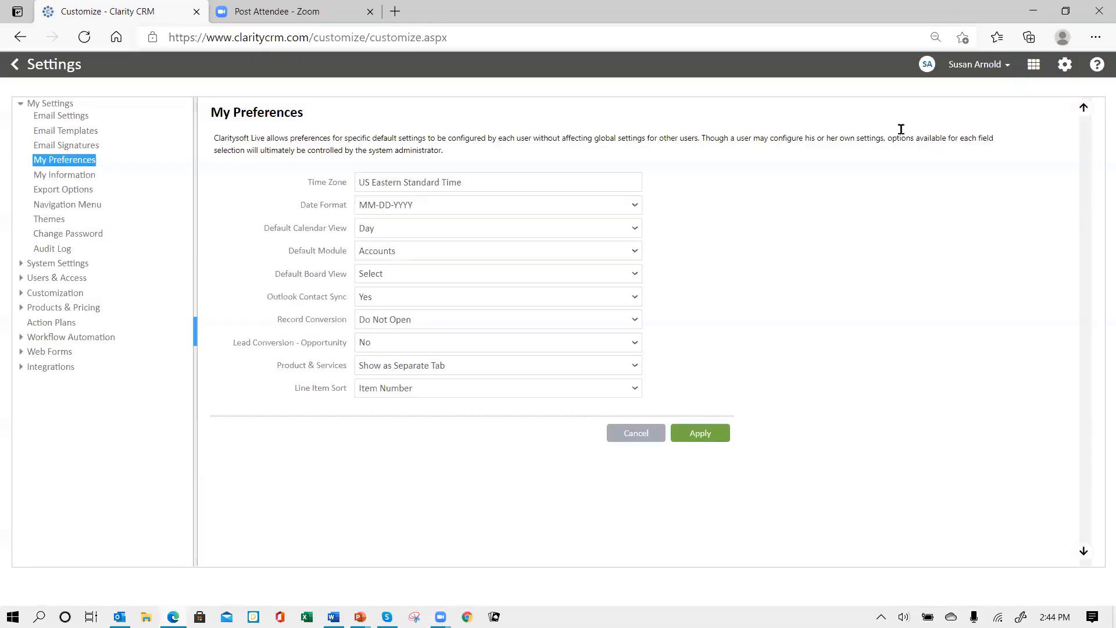
click(68, 294)
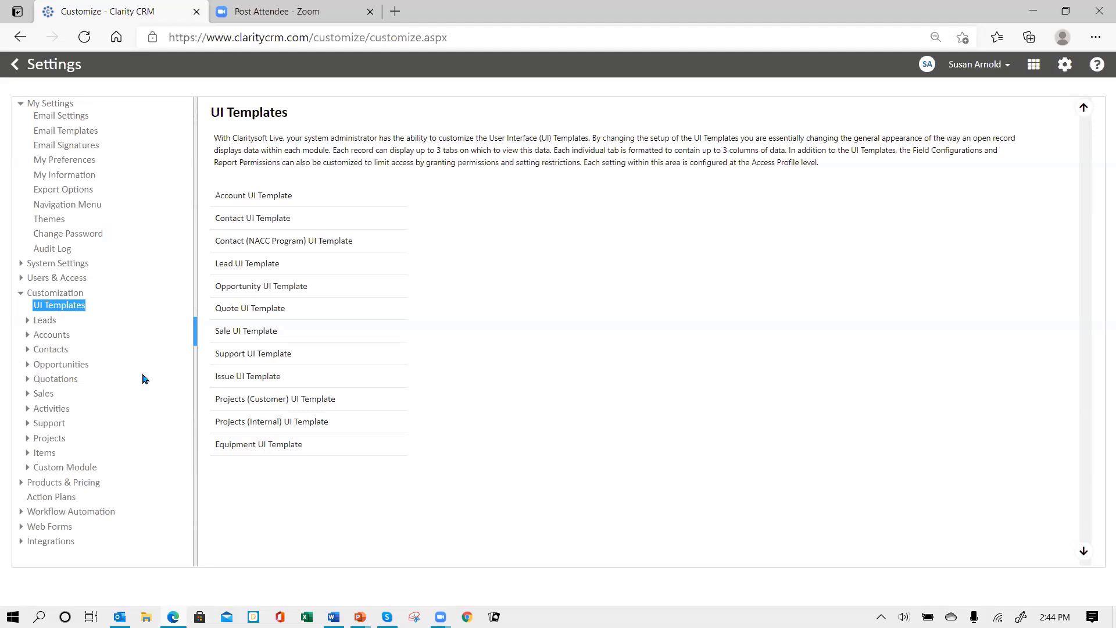
Open the Accounts custom fields and select the Board Members relationship field
click(52, 336)
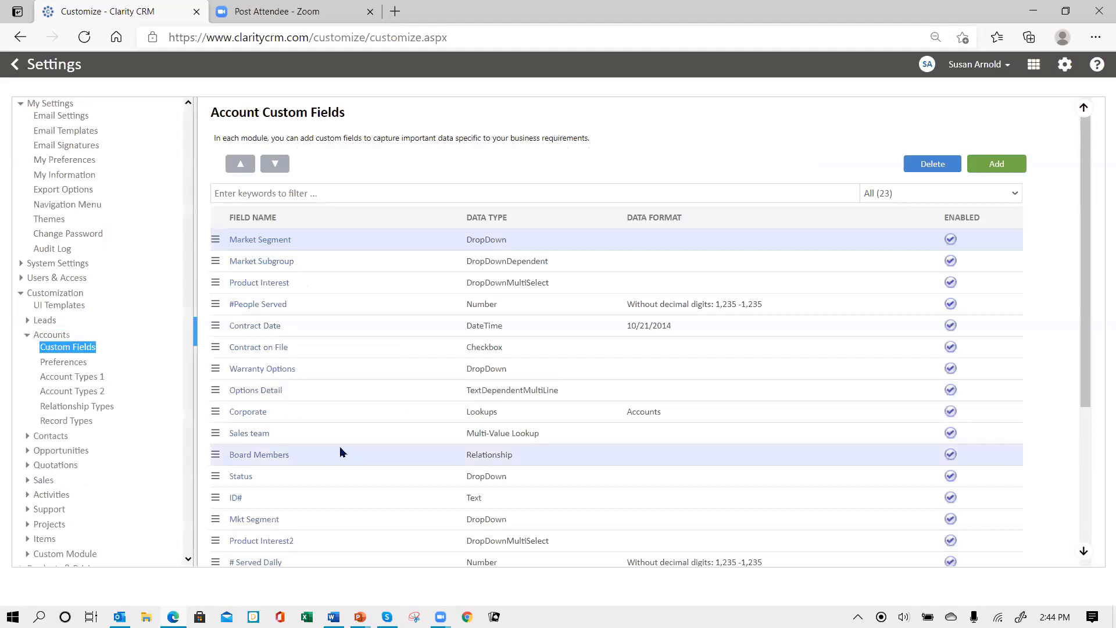
scroll(381, 451, down, 1)
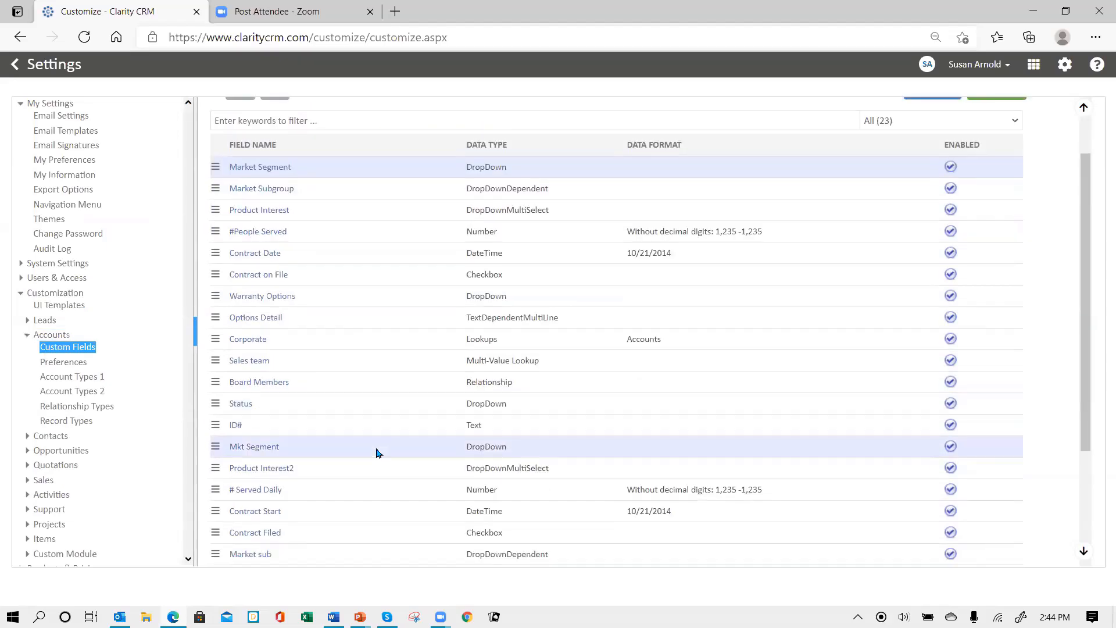
click(268, 388)
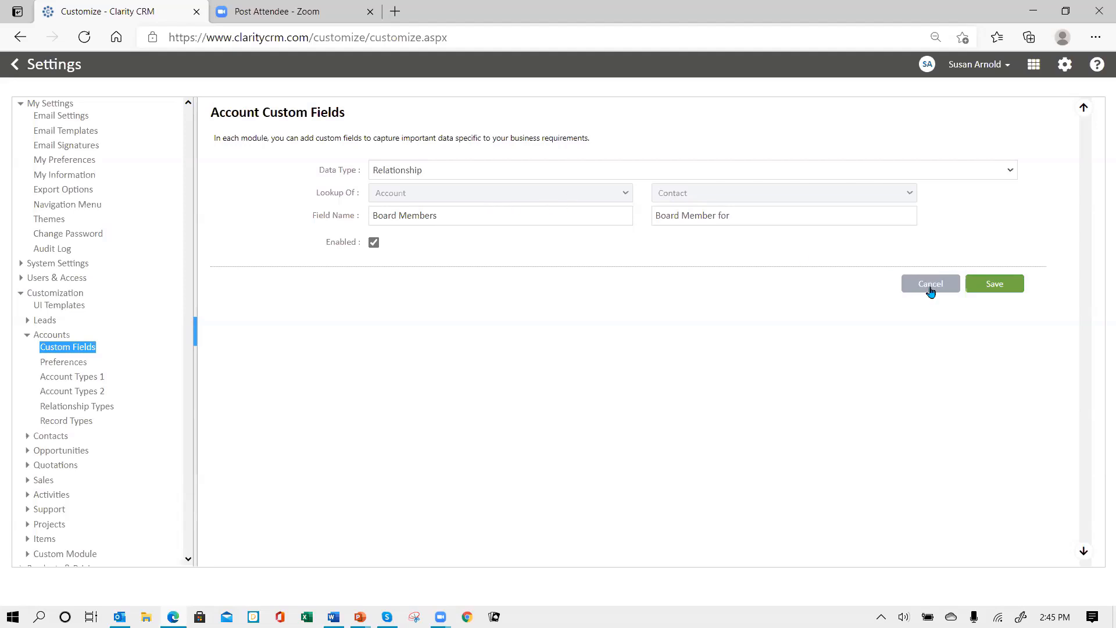
Rename the relationship to Board Membersxx / Board Member forxx, save, and start a new Account field
click(432, 173)
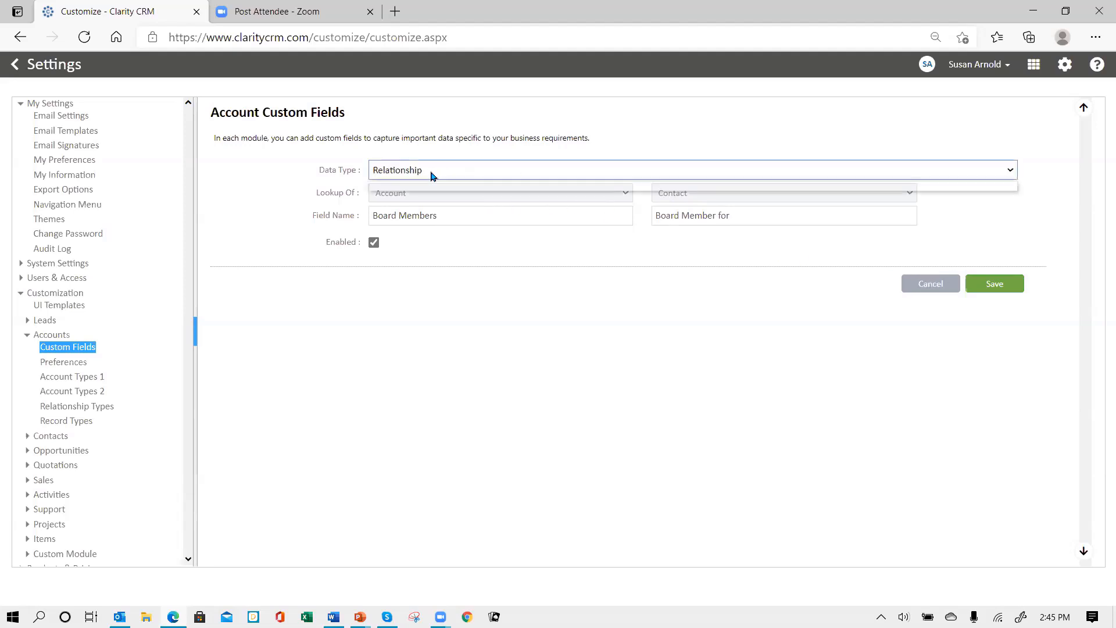
click(426, 166)
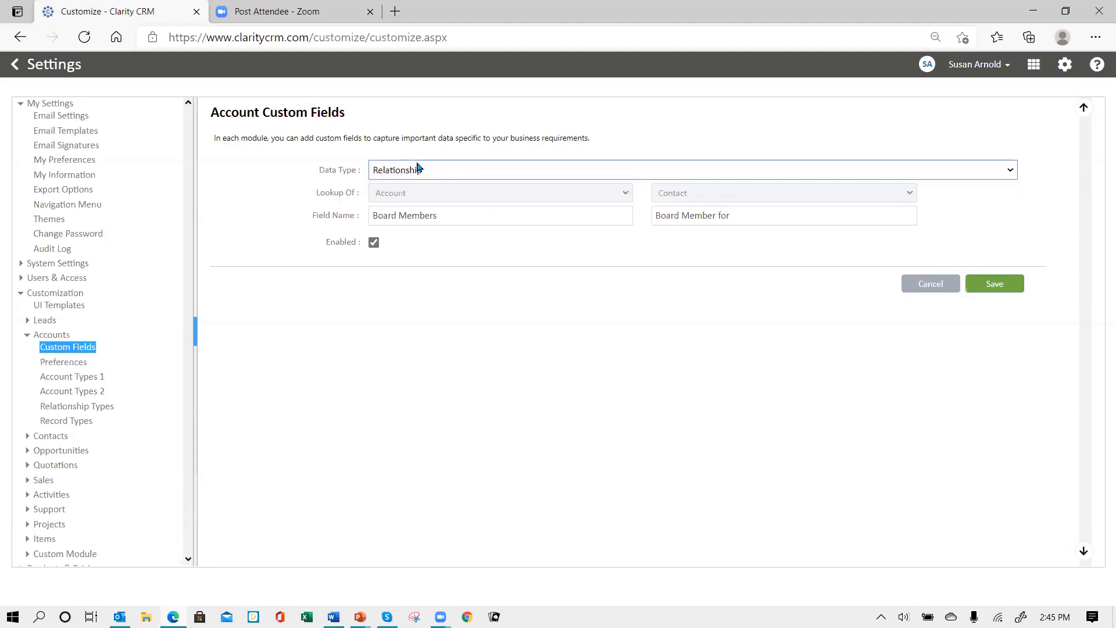
click(437, 217)
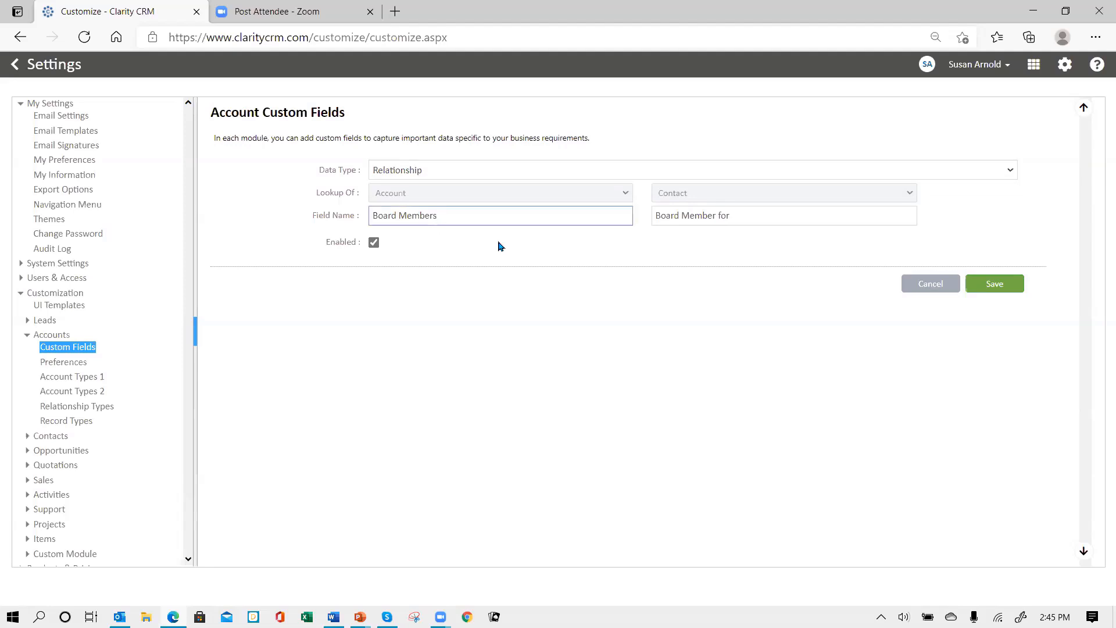
click(730, 217)
text(xx)
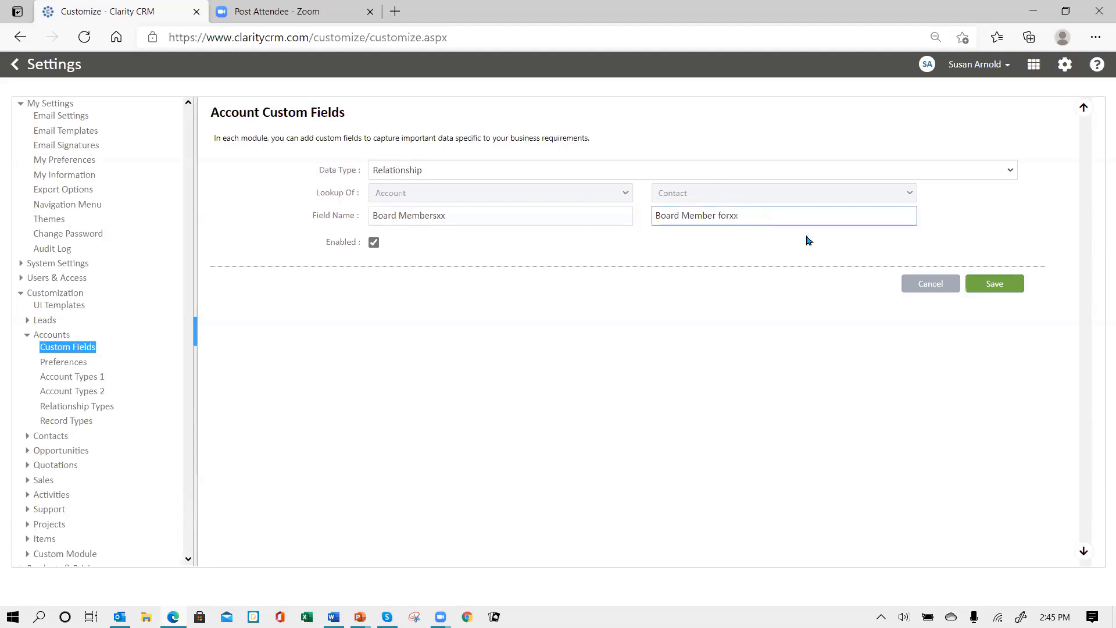
click(972, 284)
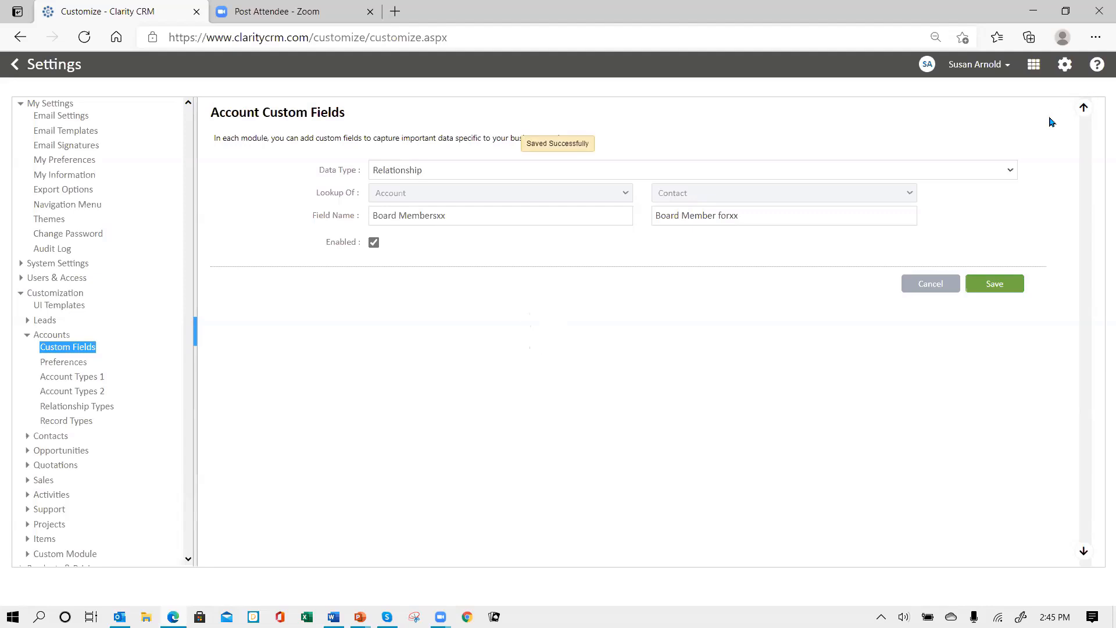
click(1000, 164)
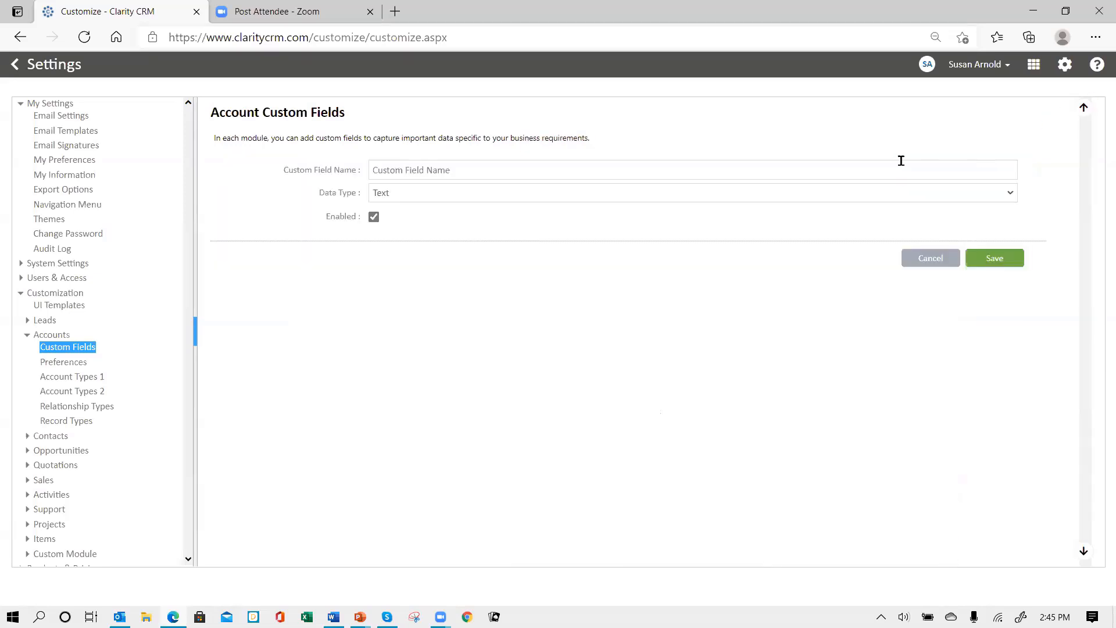
Create a Relationship field Board Members linking Accounts to Contacts as Board Member for
click(460, 167)
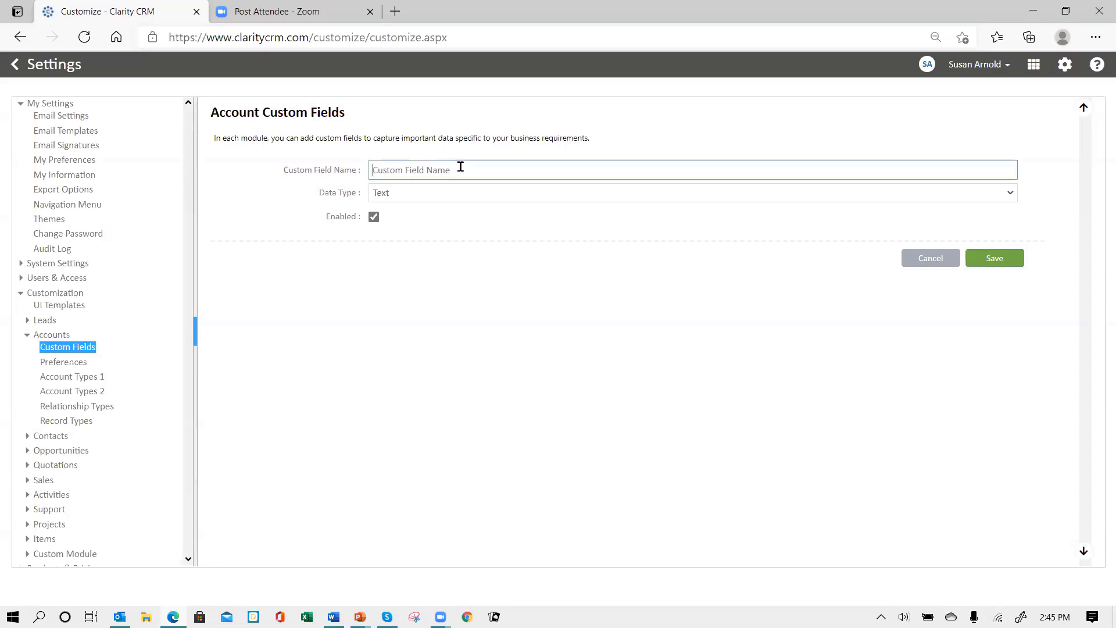
click(447, 198)
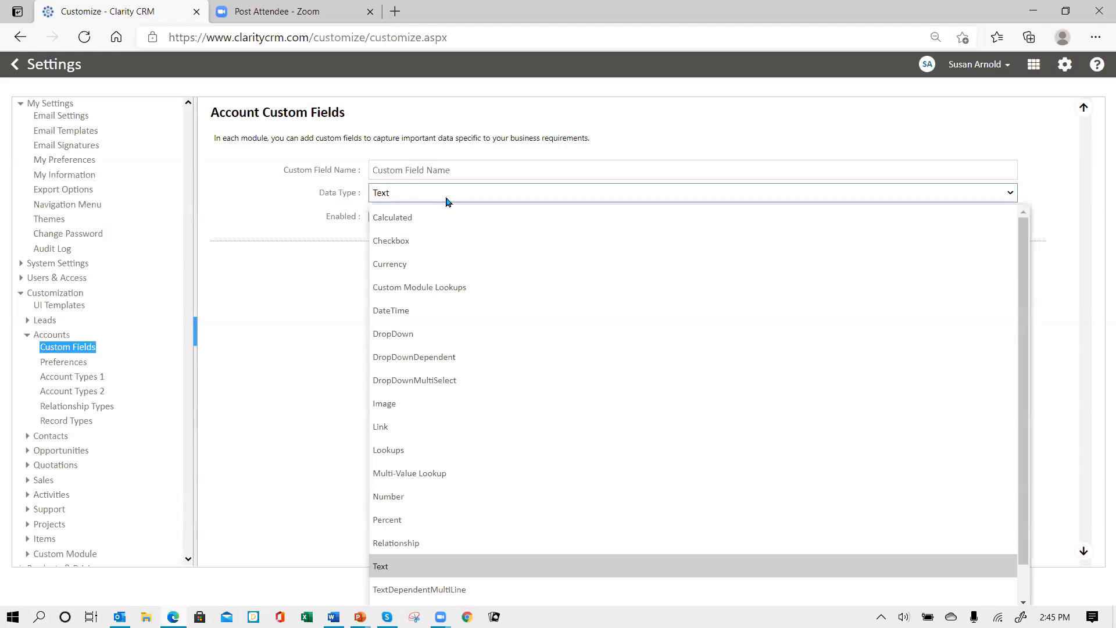
click(433, 545)
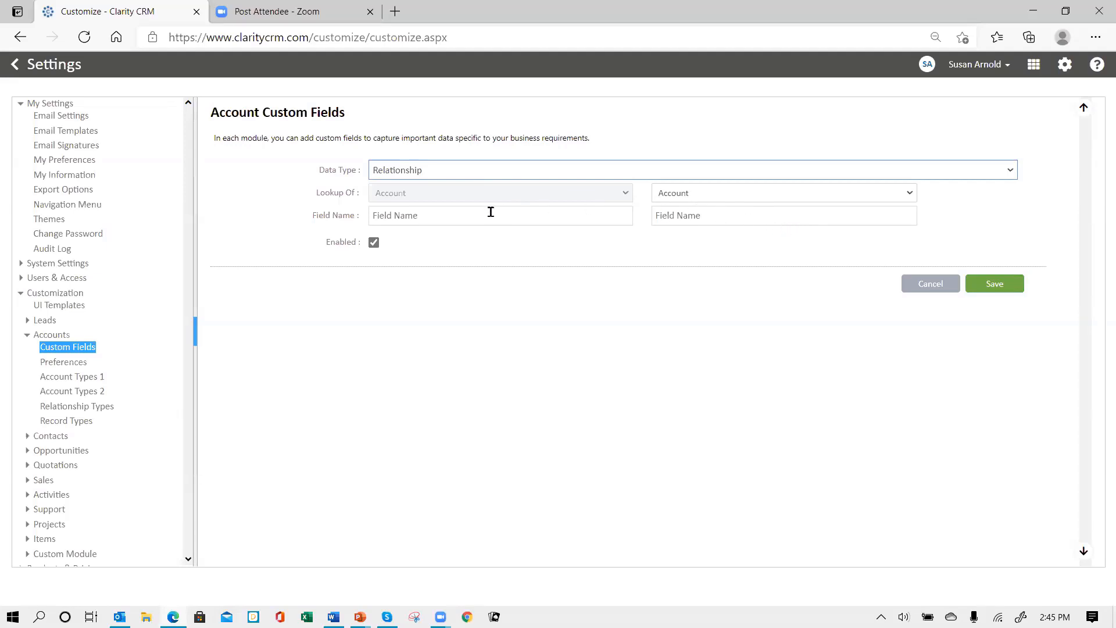
click(428, 215)
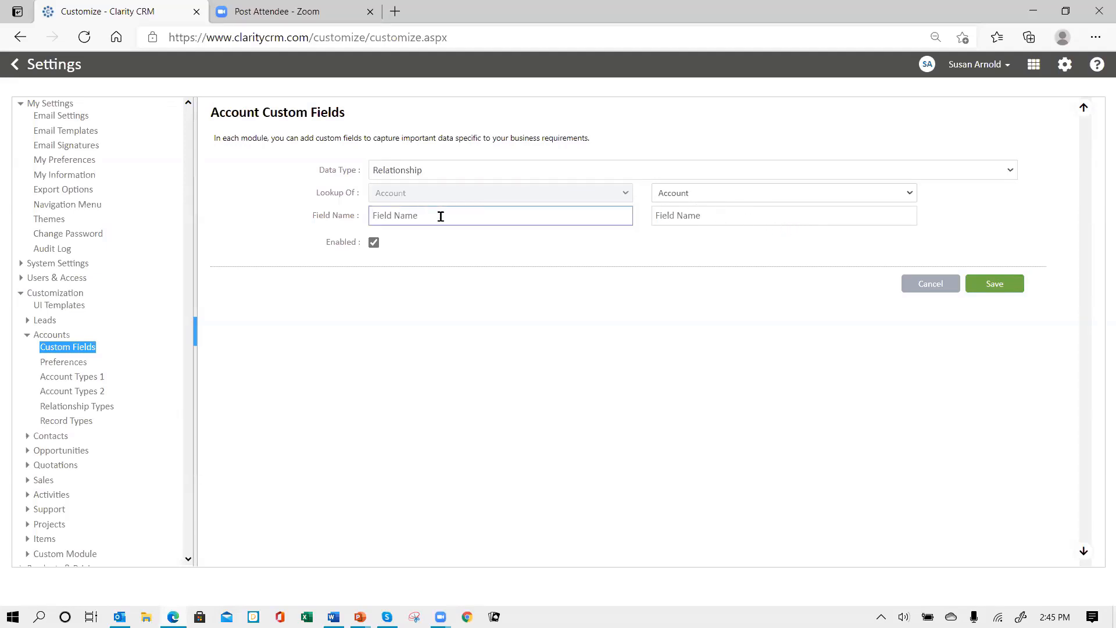
text(Board Members)
click(908, 195)
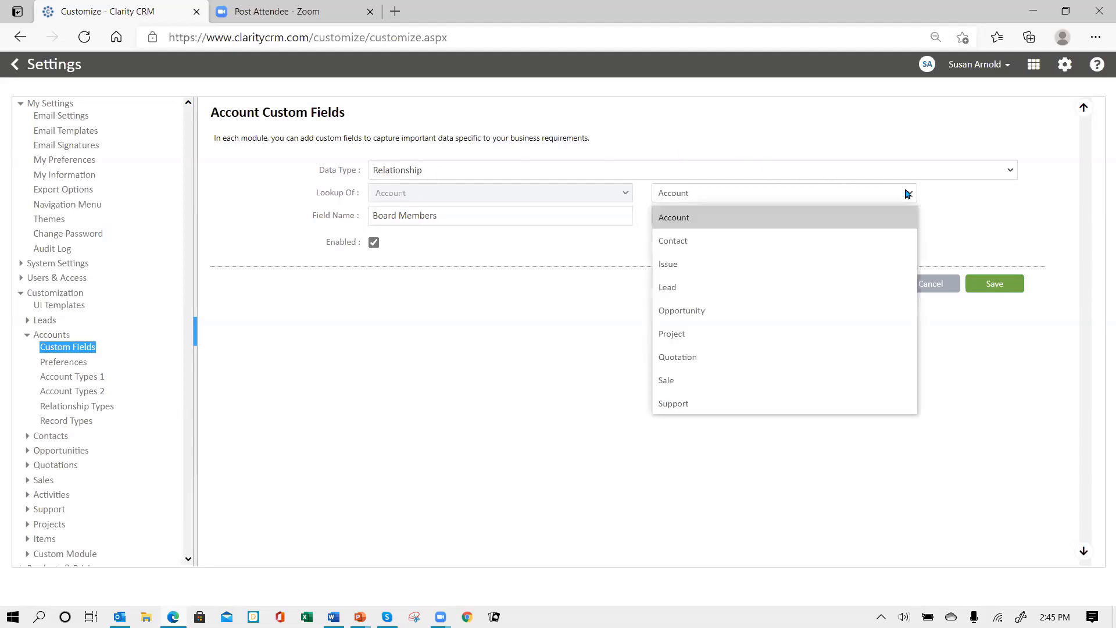
click(753, 248)
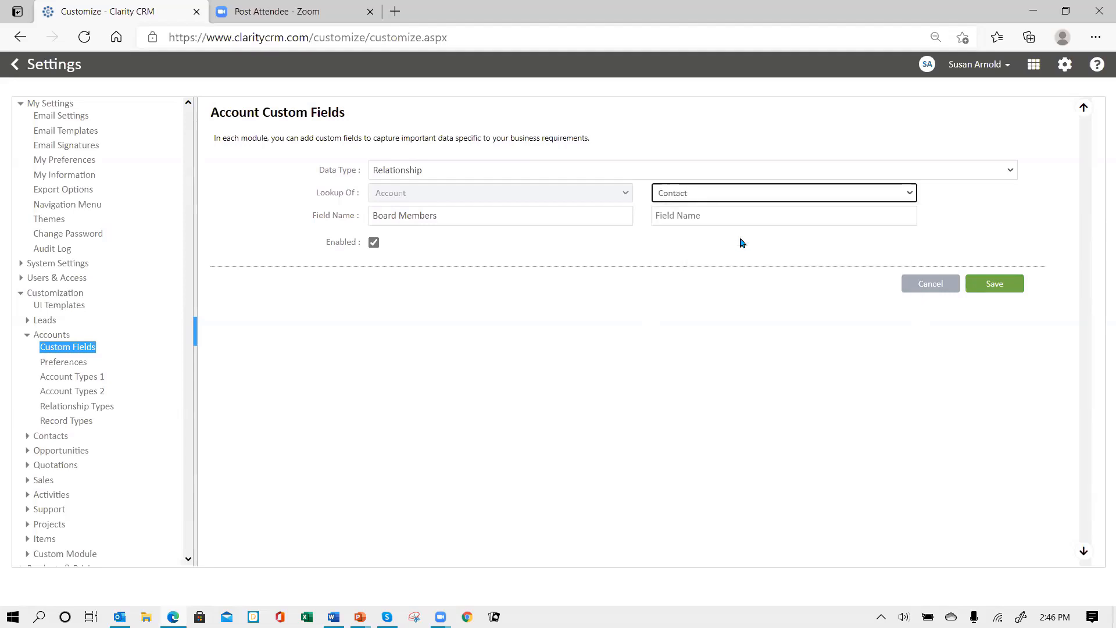
click(700, 217)
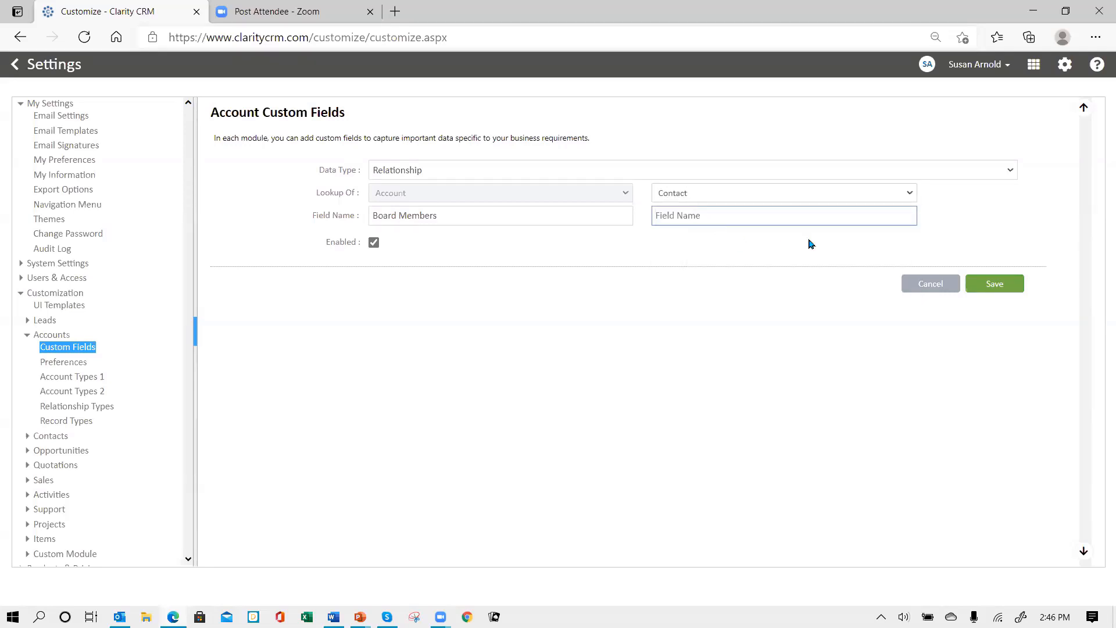
text(Board Member for)
click(986, 285)
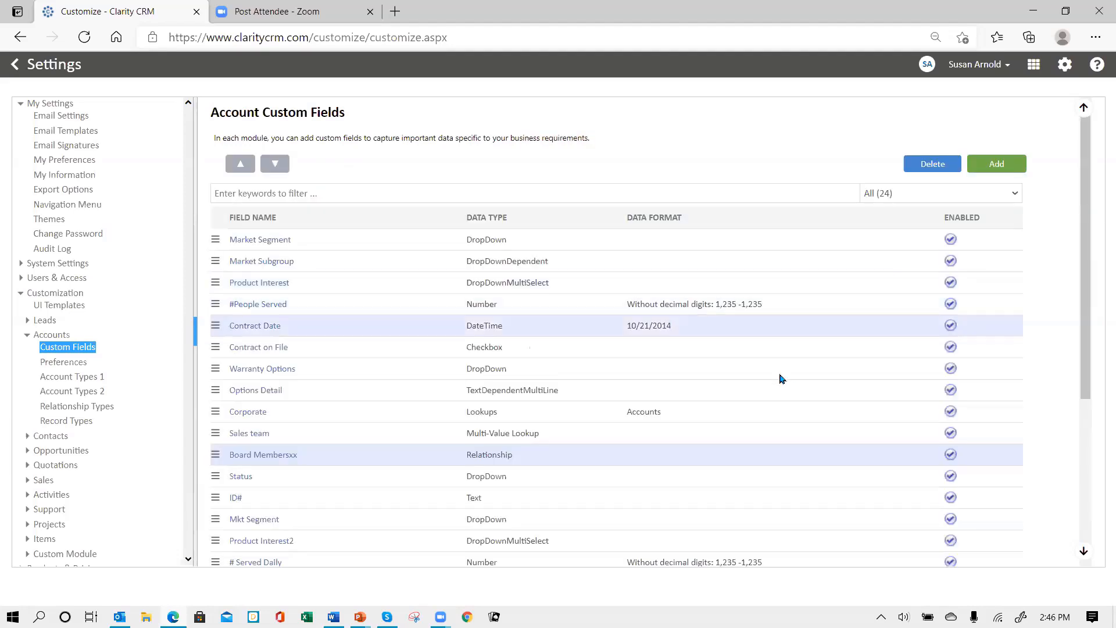
Put Board Members at the top of Column 2 in the All-profile Account UI Template and save
click(68, 308)
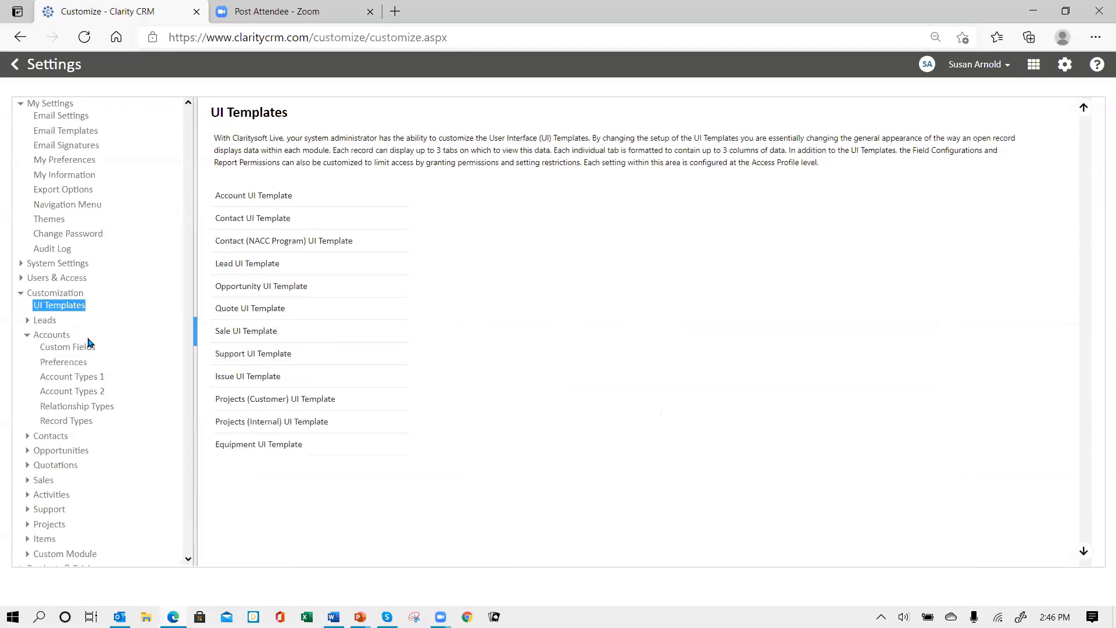
click(262, 199)
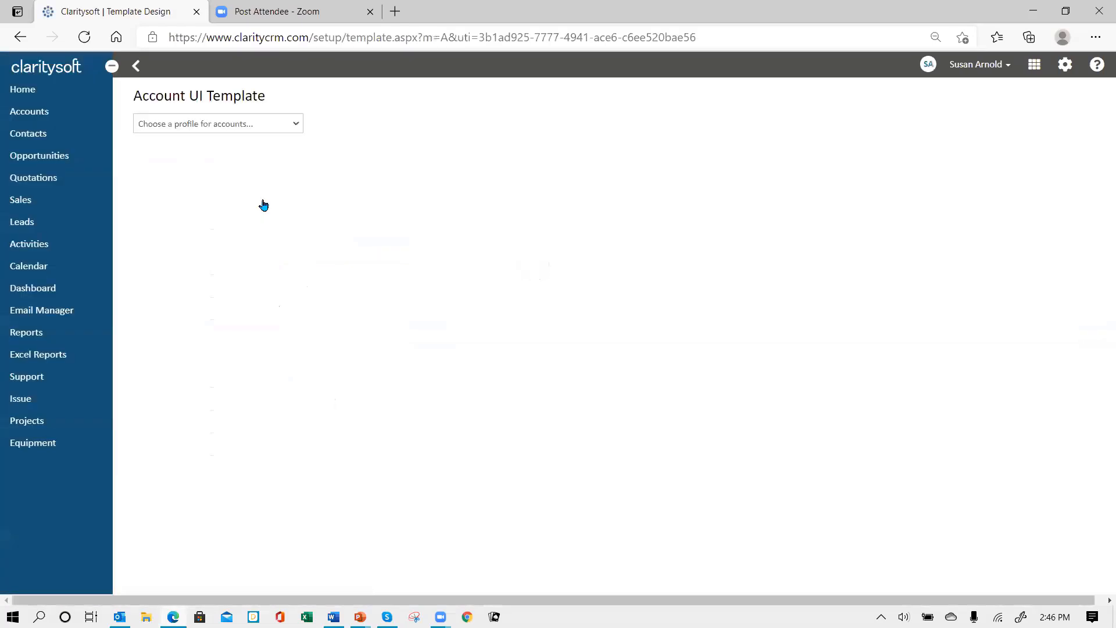
click(291, 124)
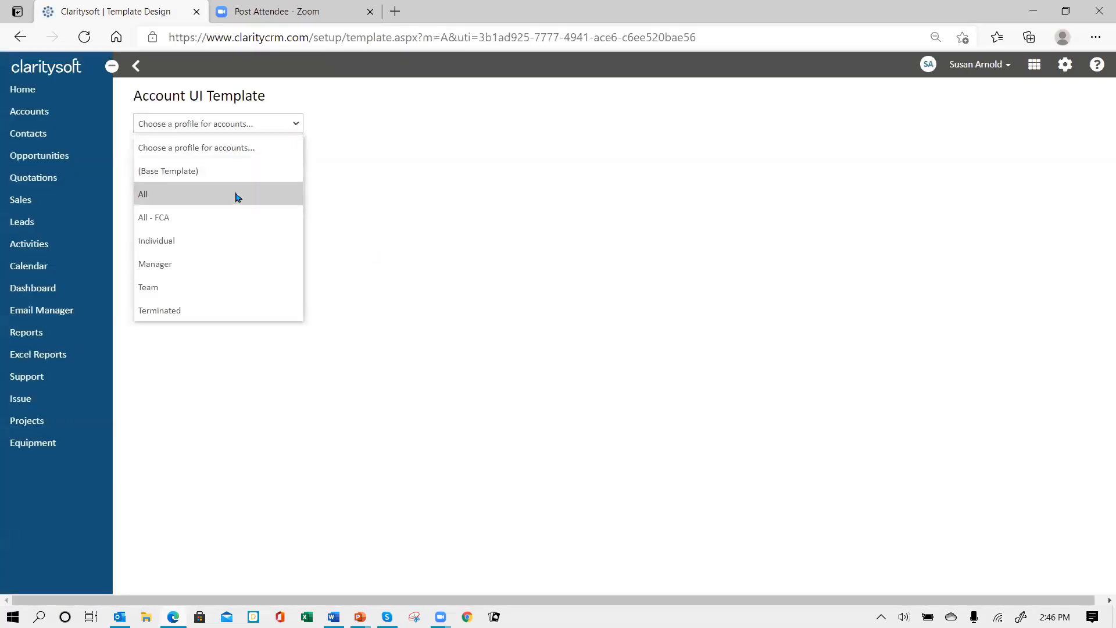
click(238, 194)
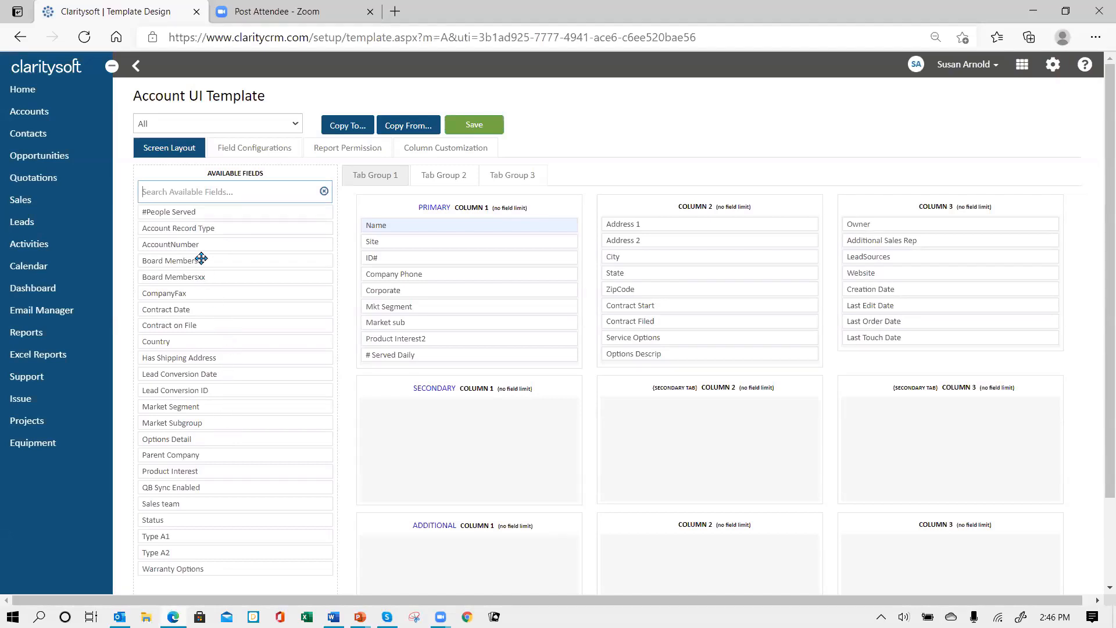
drag(201, 258, 666, 221)
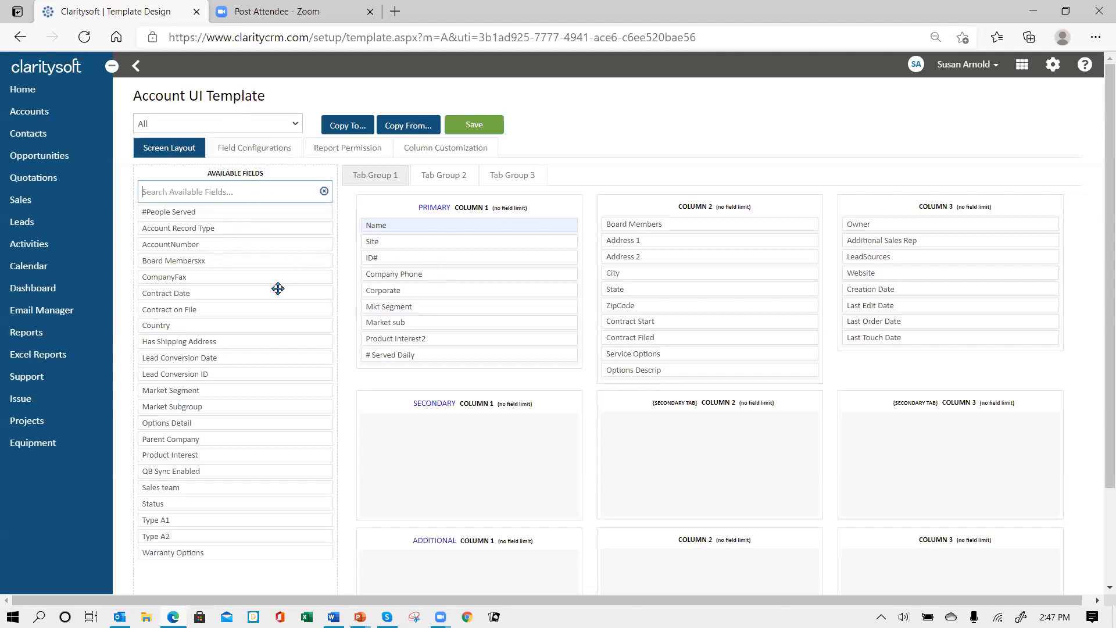
click(465, 127)
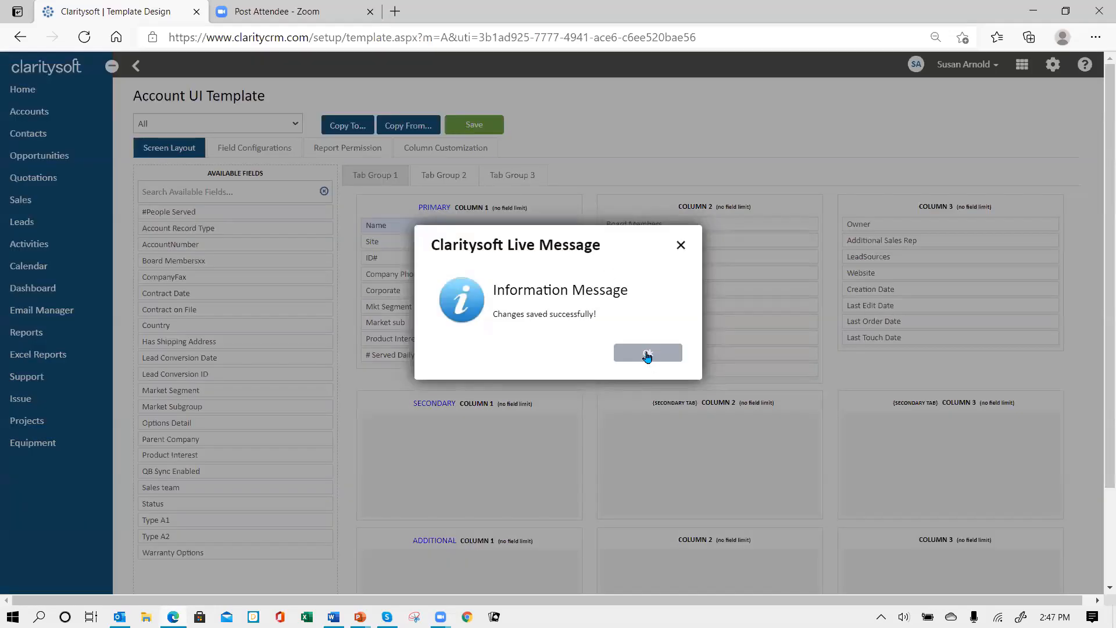
click(644, 352)
click(138, 69)
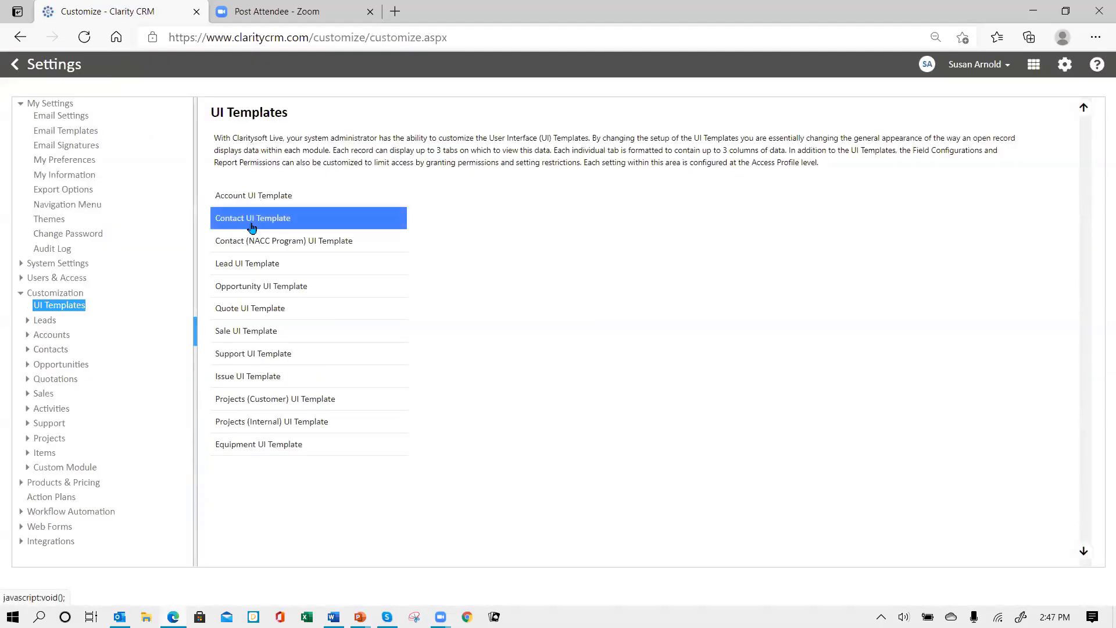
Add Board Member for to Column 2 of the All-profile Contact UI Template, save, and log out
click(251, 227)
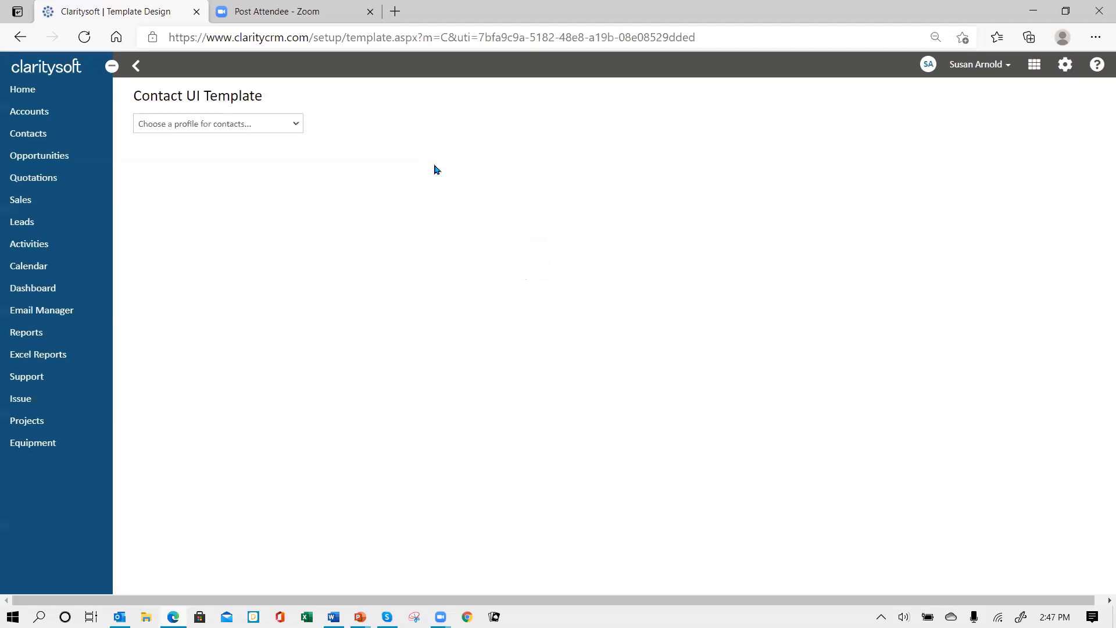
click(293, 124)
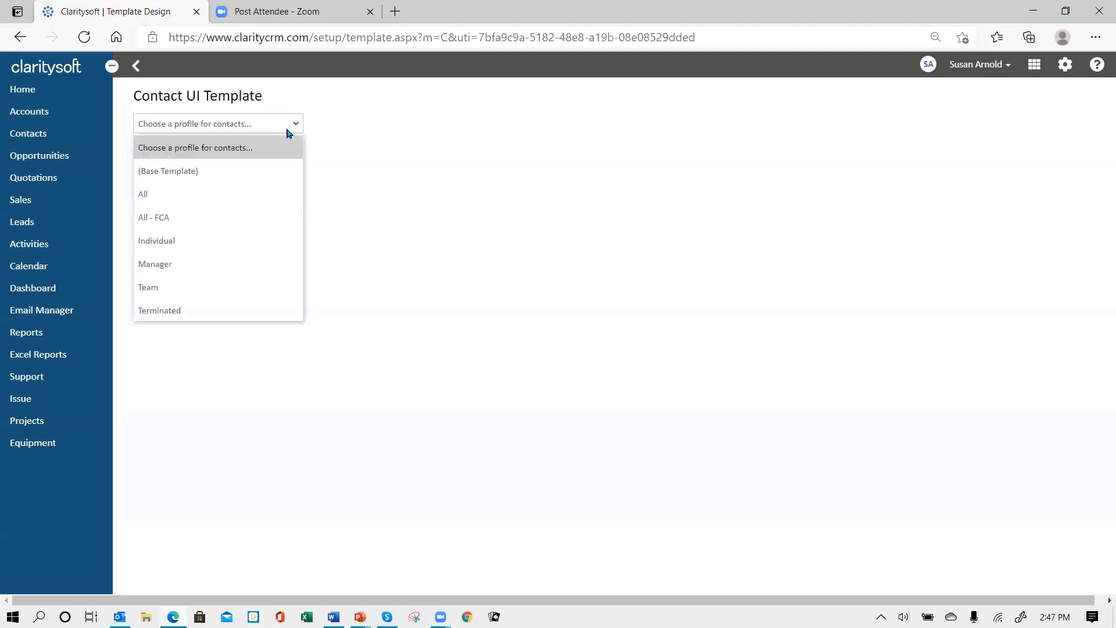
click(263, 194)
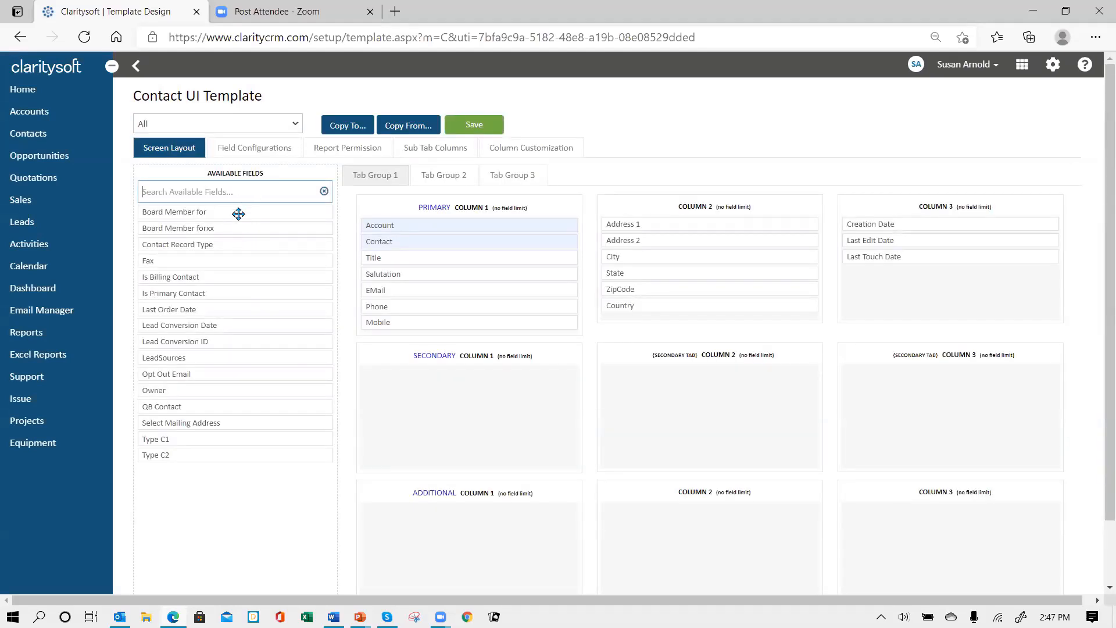
drag(238, 212, 705, 226)
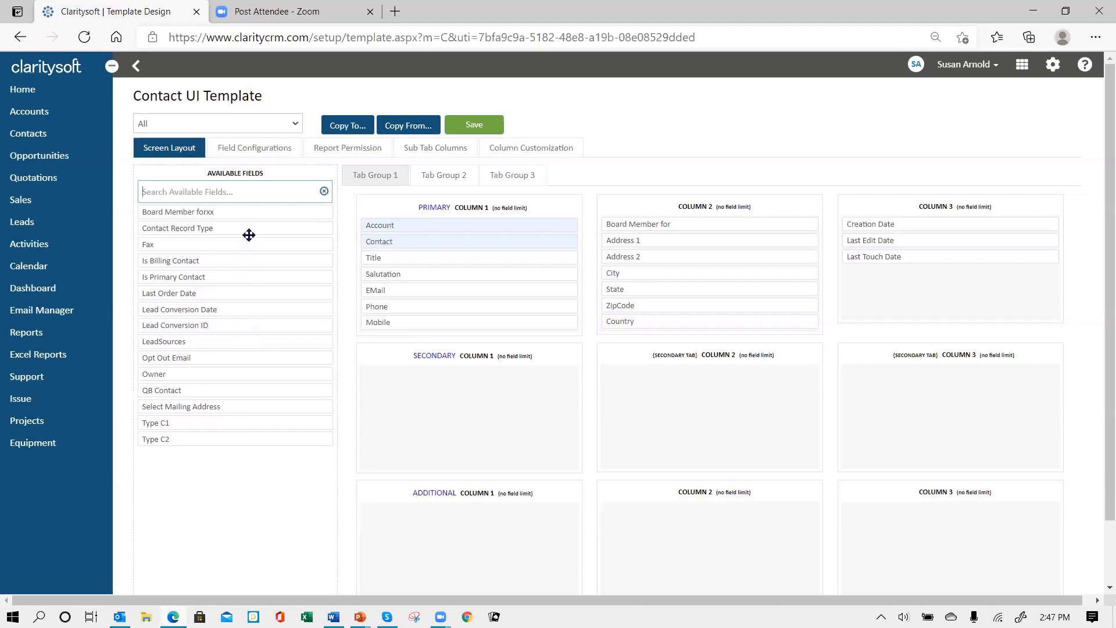
click(476, 127)
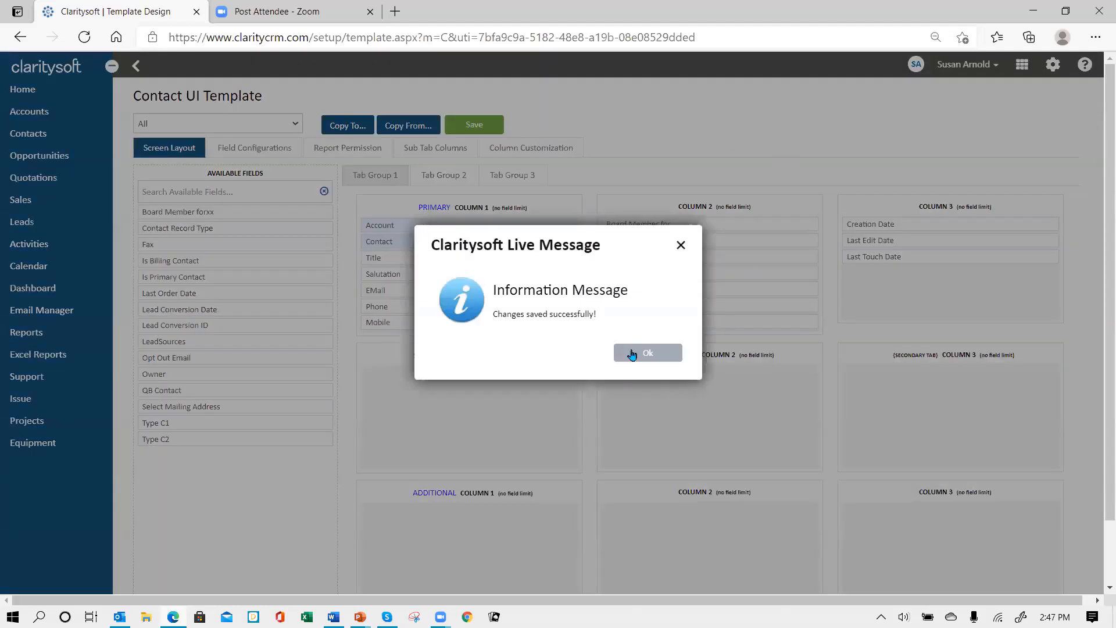
click(631, 354)
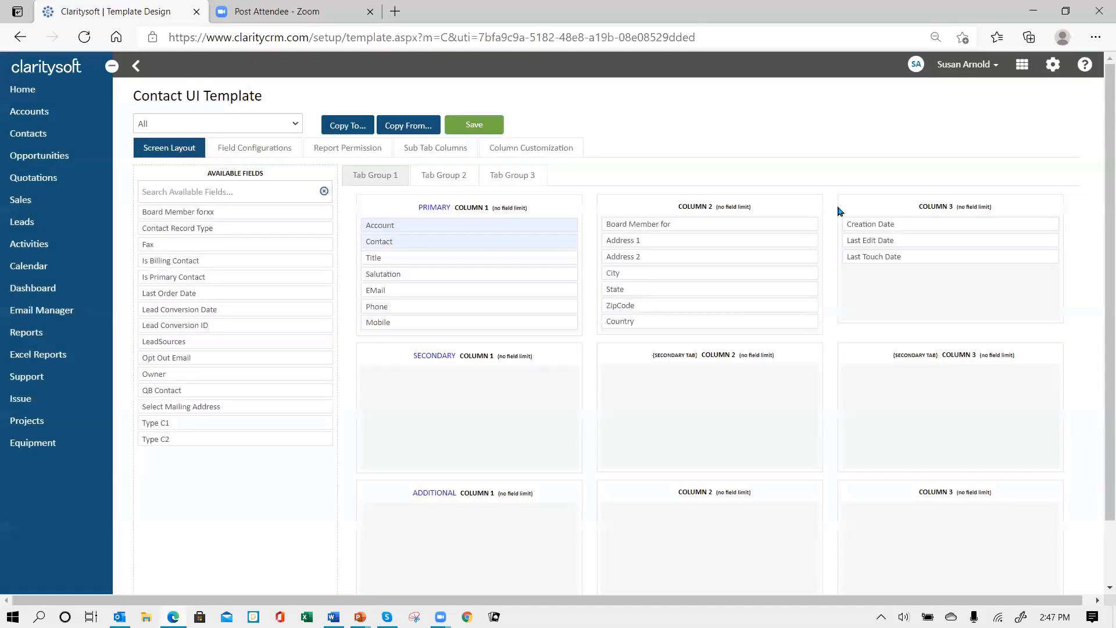
click(995, 68)
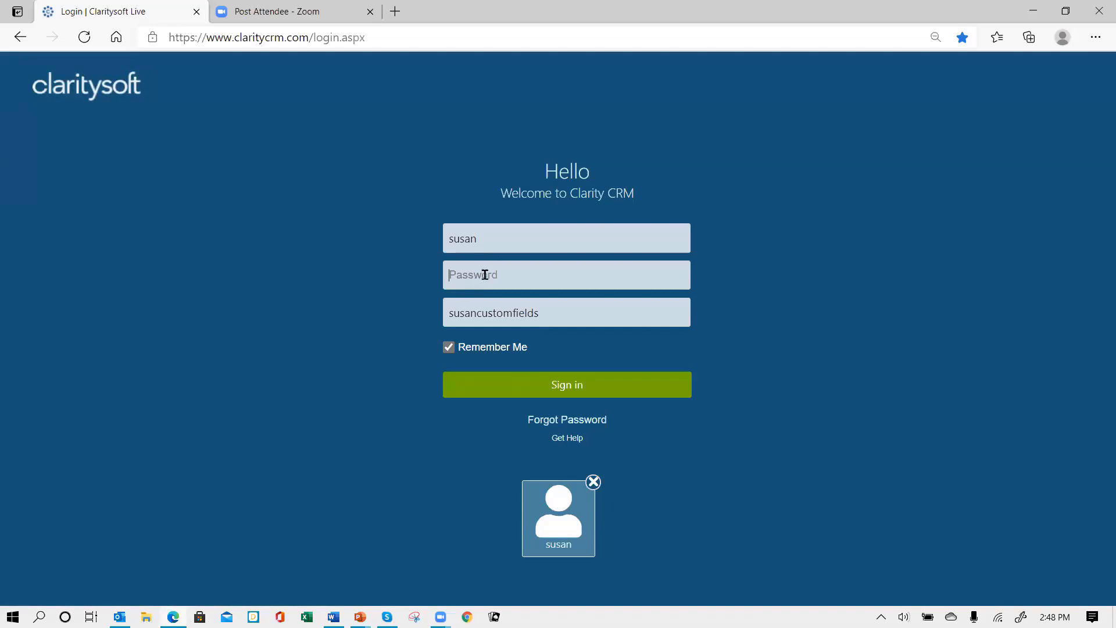
Sign back in with the account password
text(•)
key(Return)
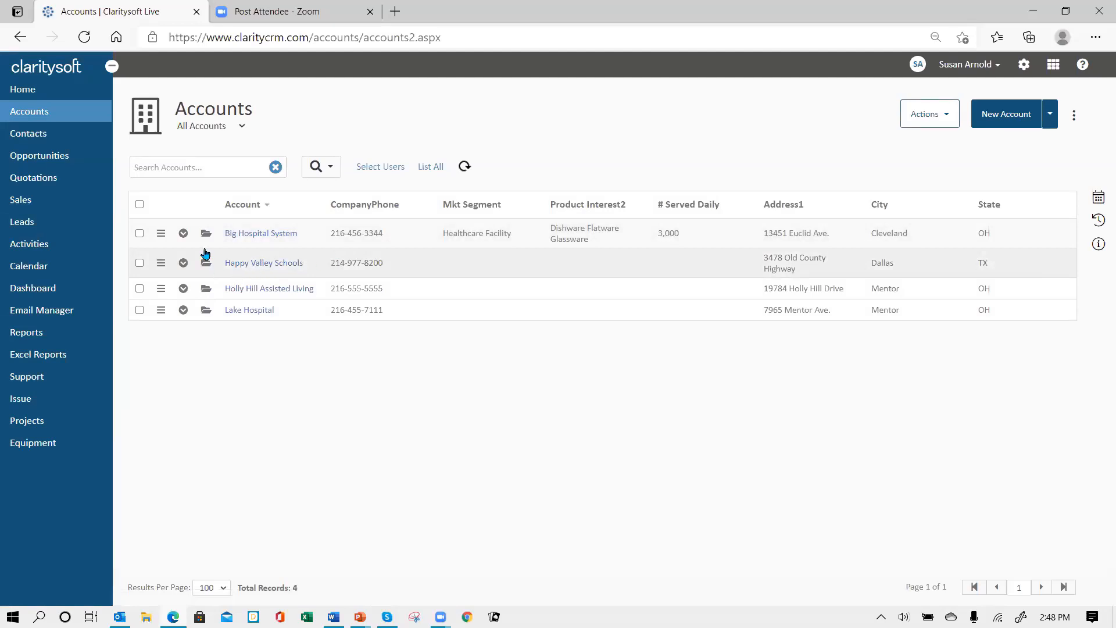
On Holly Hill Assisted Living, add a Lake Hospital contact and a Happy Valley Schools contact as board members
click(206, 290)
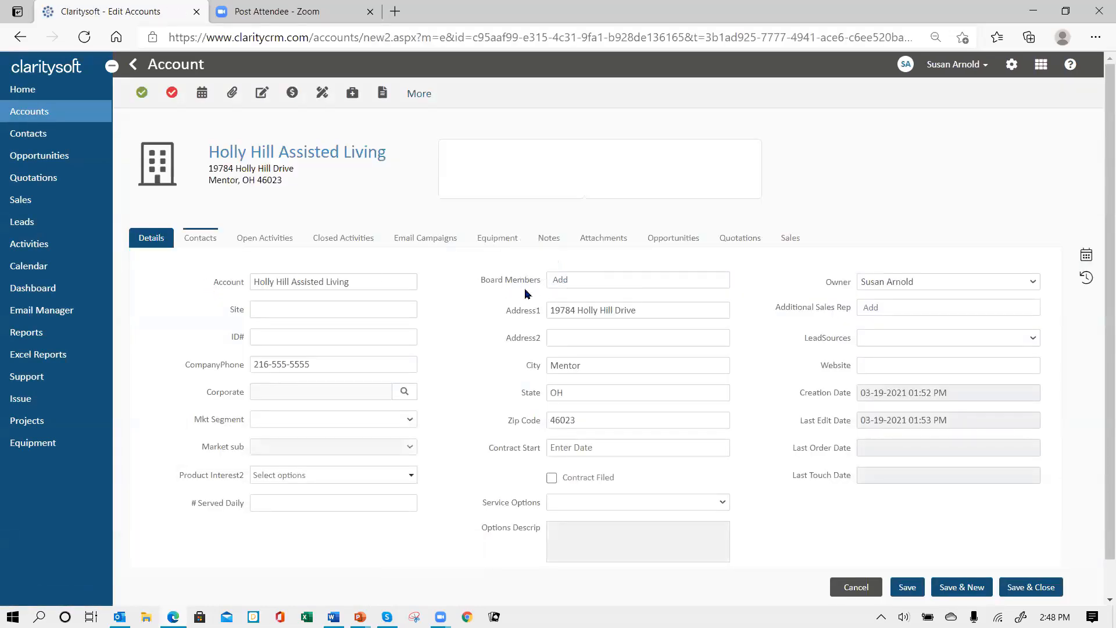
click(563, 282)
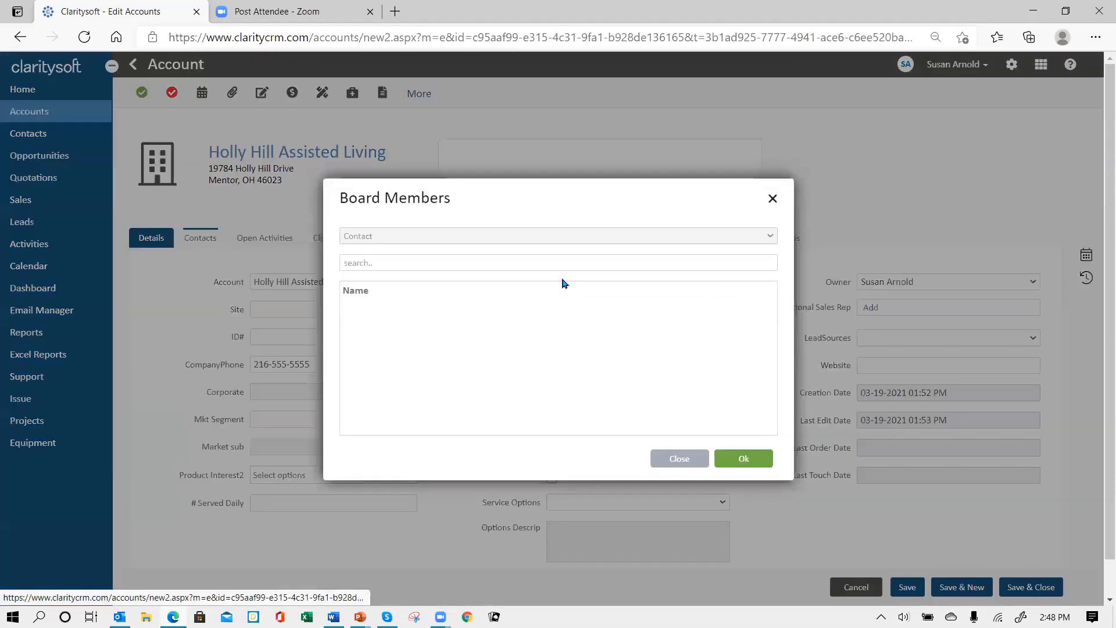
click(375, 265)
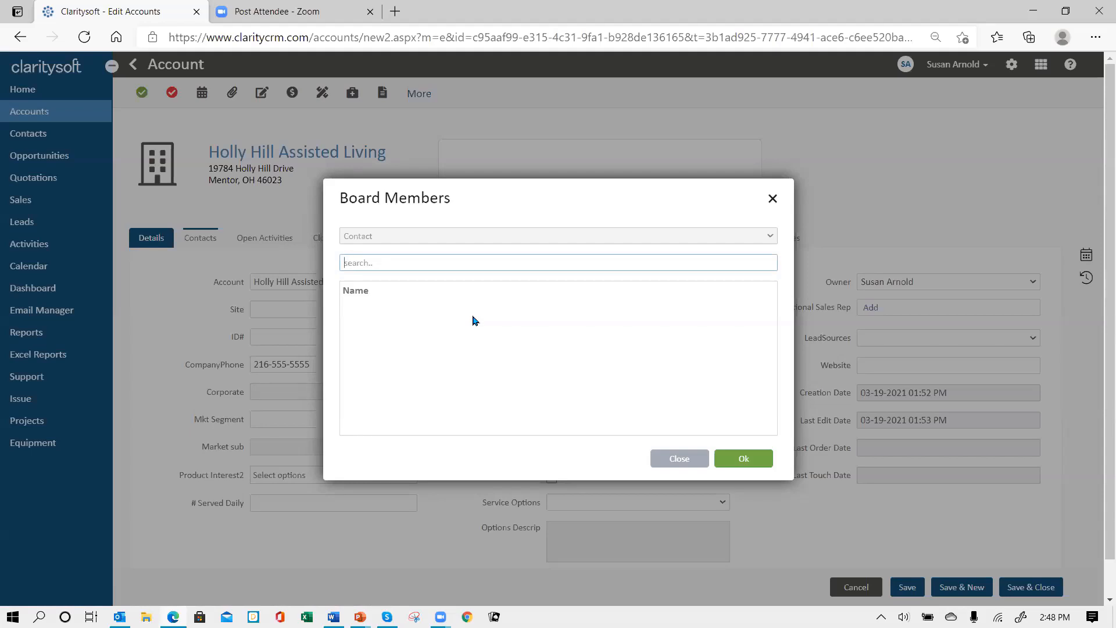
text(e)
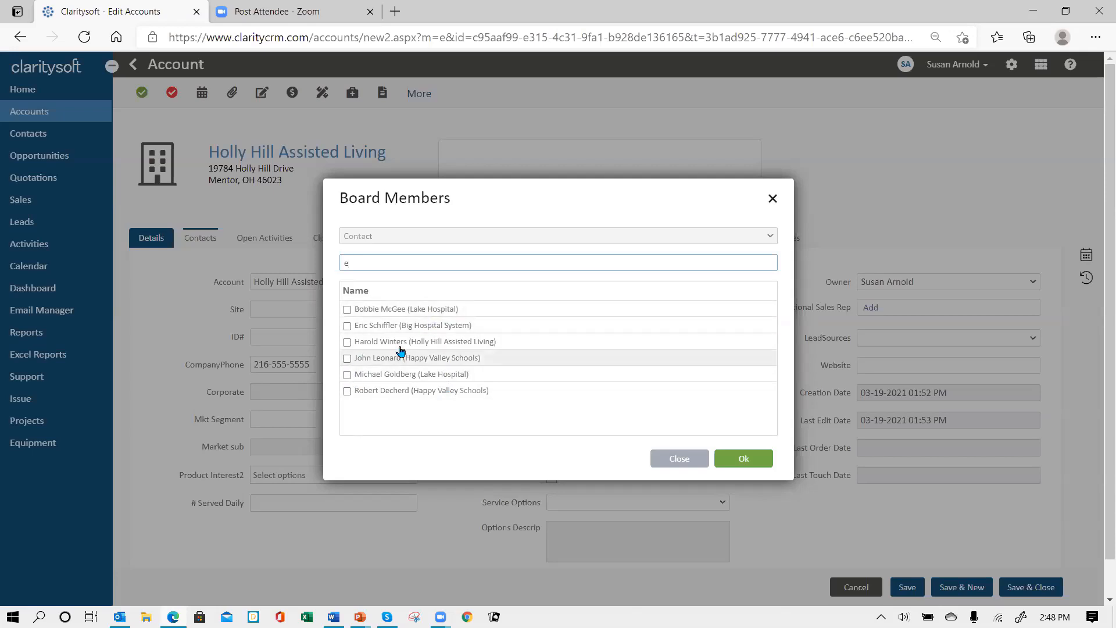
click(347, 309)
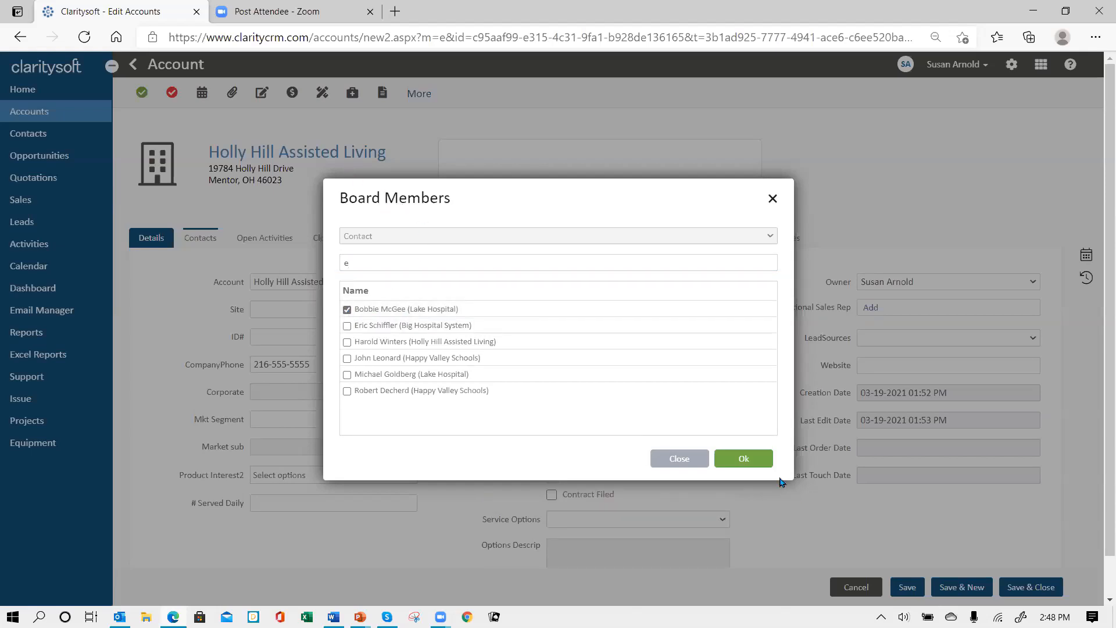
click(744, 463)
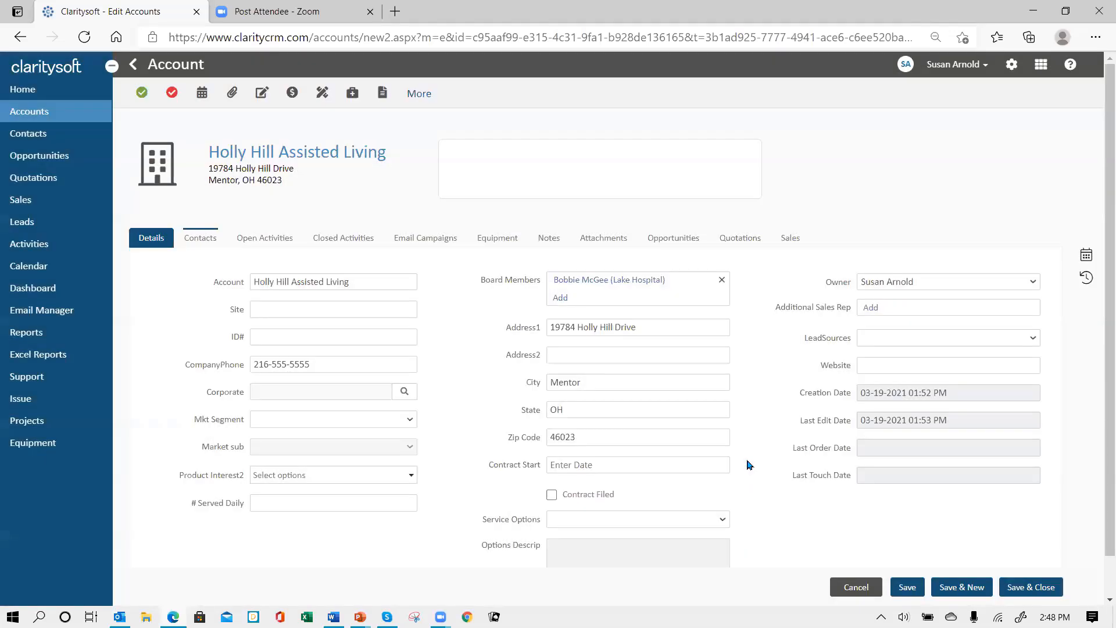
click(566, 299)
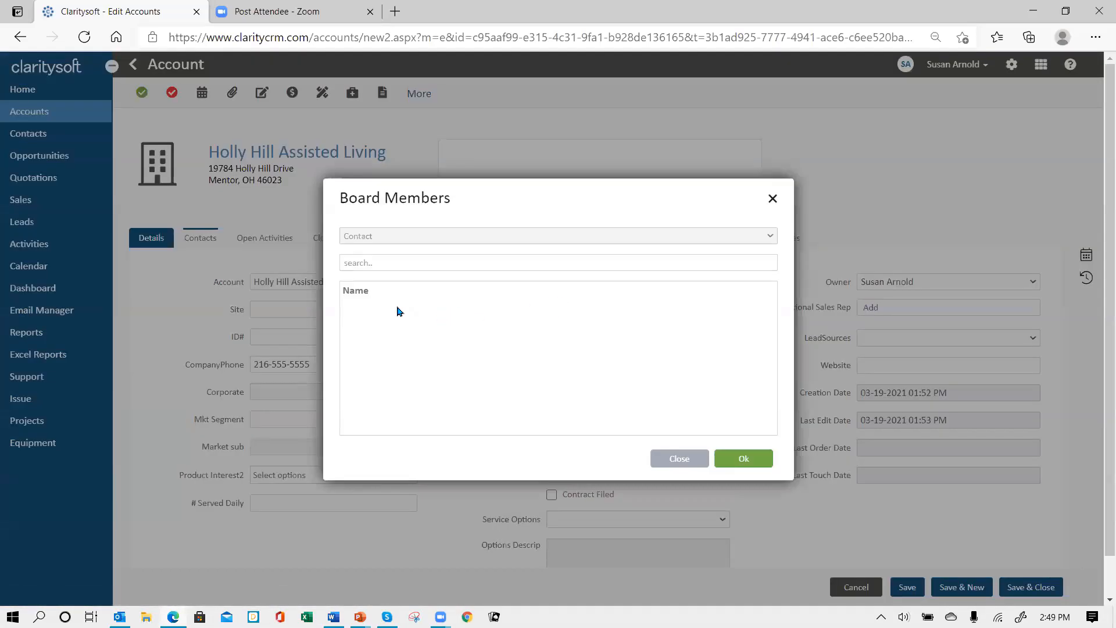
click(376, 265)
text(e)
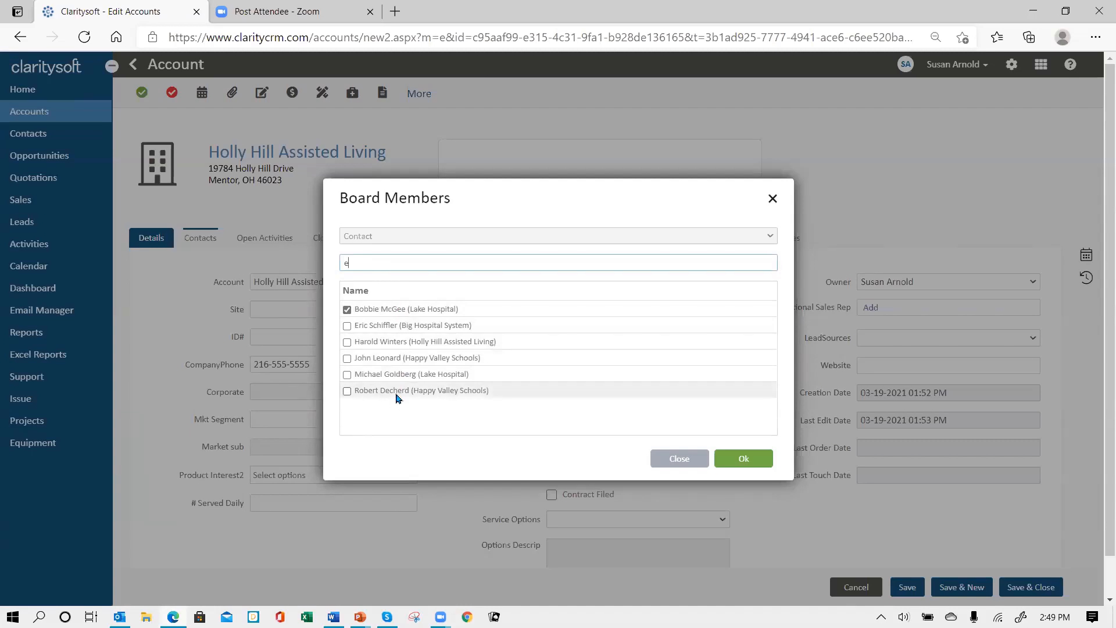
click(346, 358)
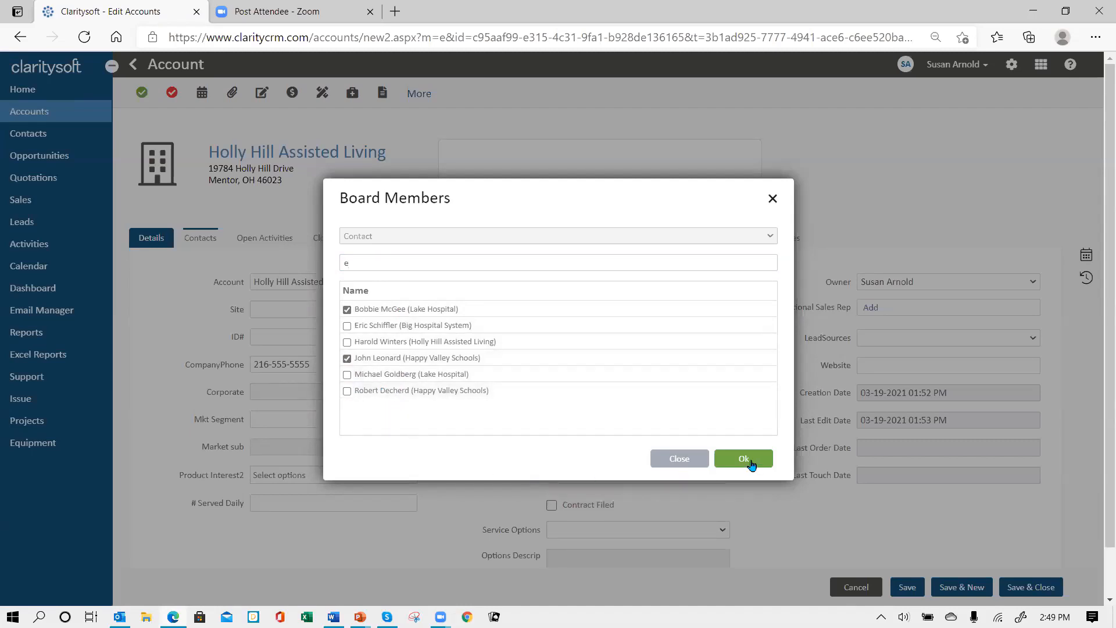
click(748, 459)
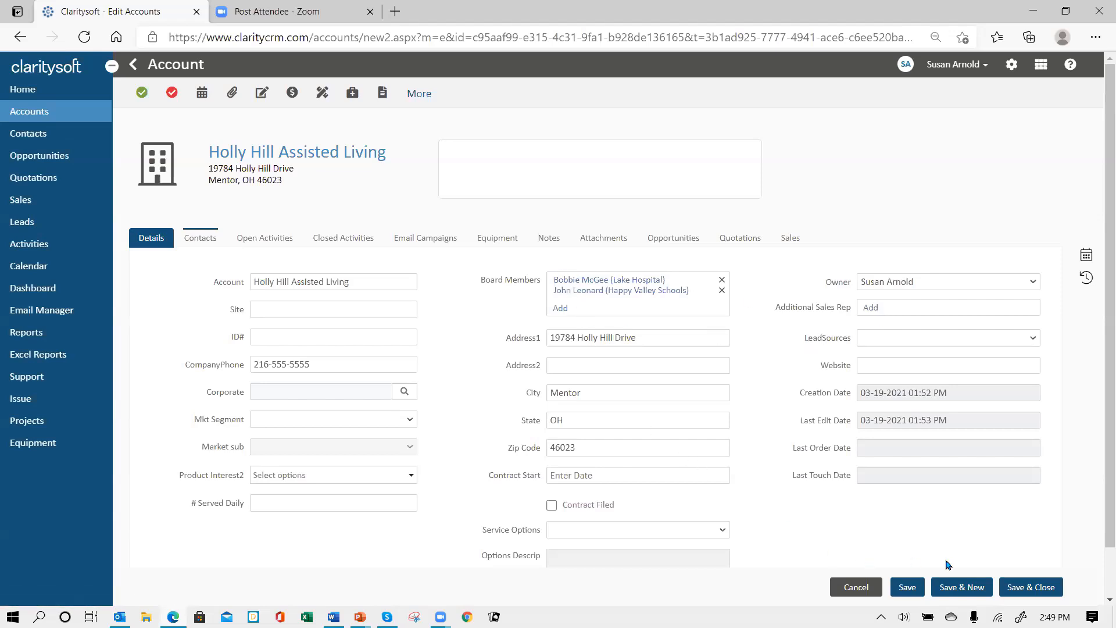
Save the account and open the first Lake Hospital contact from Contacts
click(1022, 588)
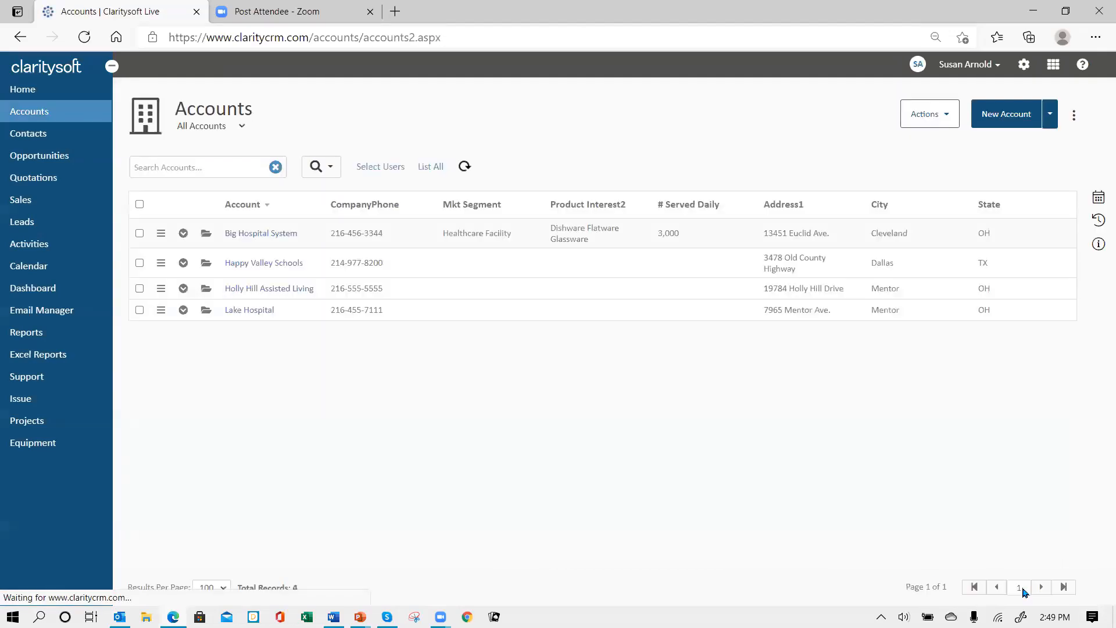
click(27, 135)
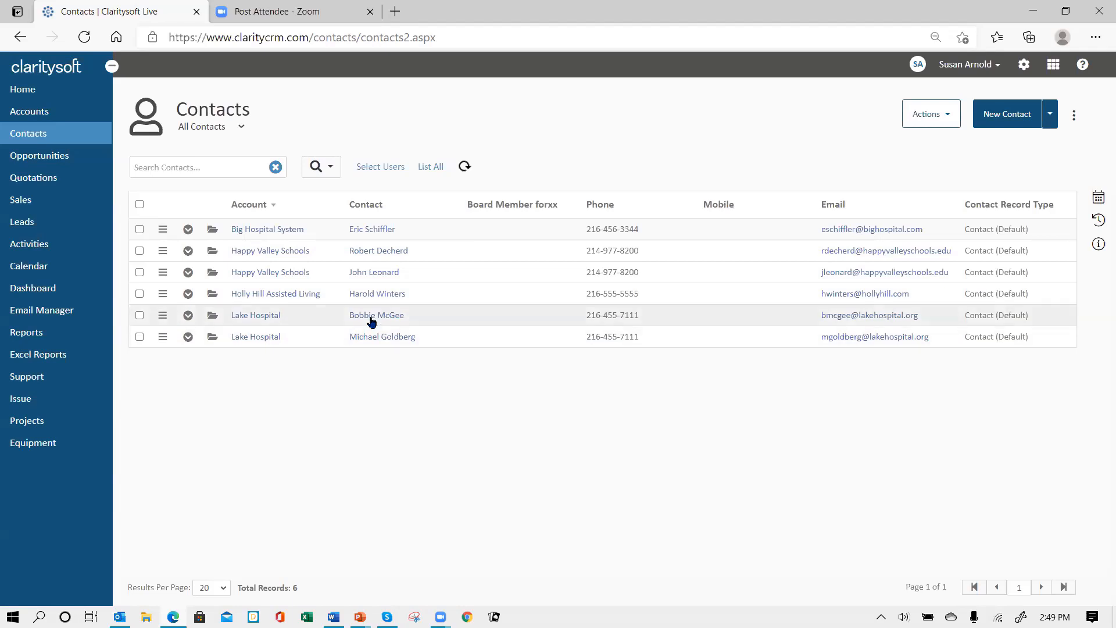
click(212, 321)
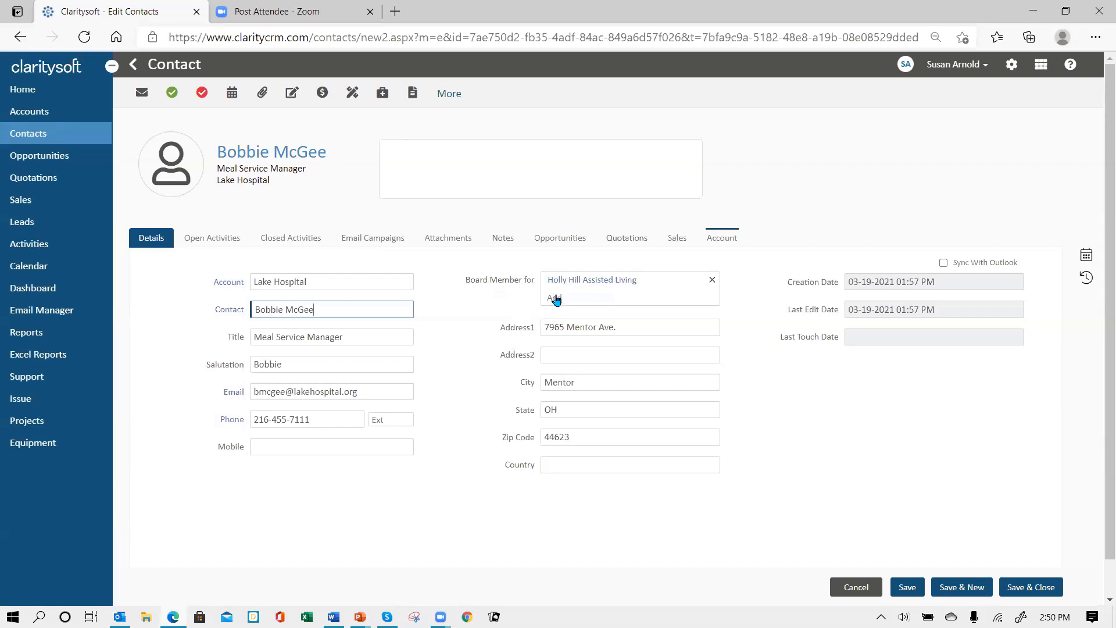
Add Happy Valley Schools to the contact's Board Member for accounts and save the contact
click(555, 298)
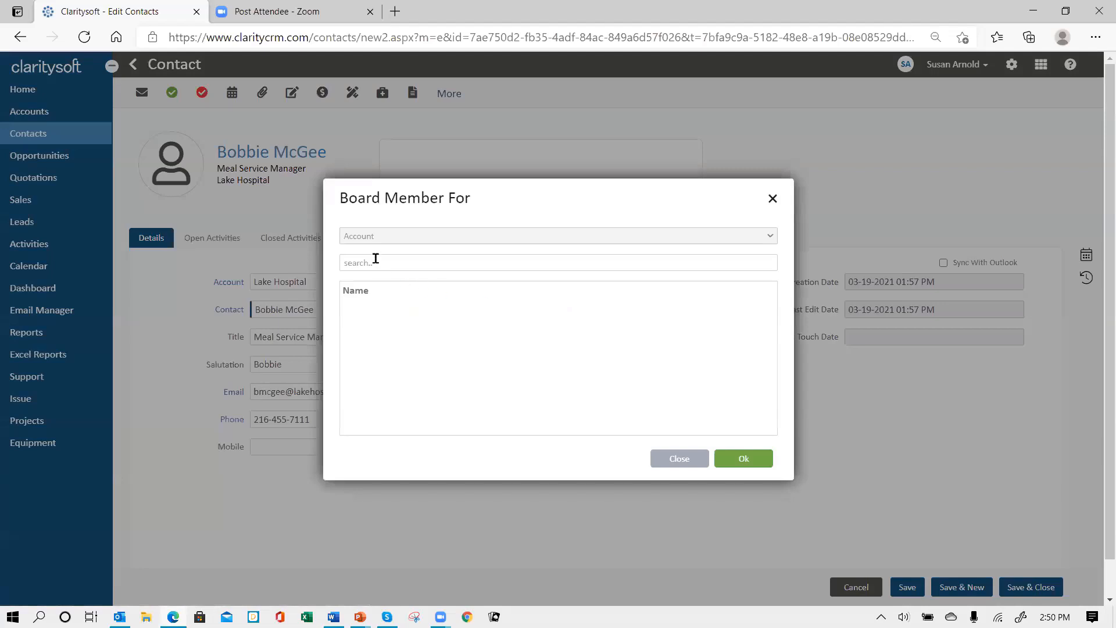
click(383, 259)
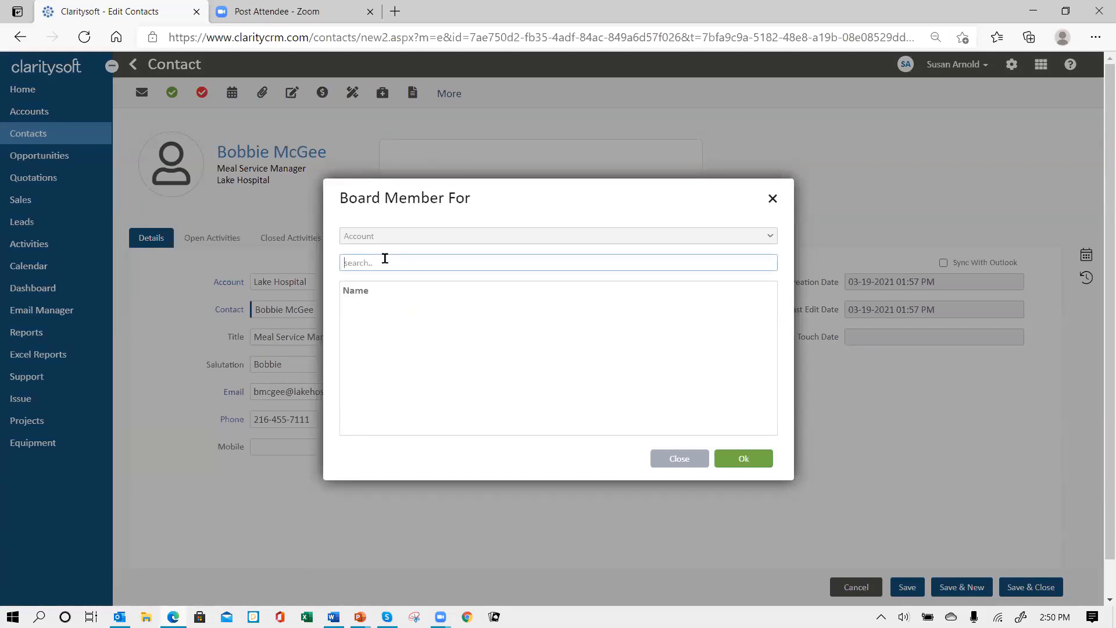
text(ha)
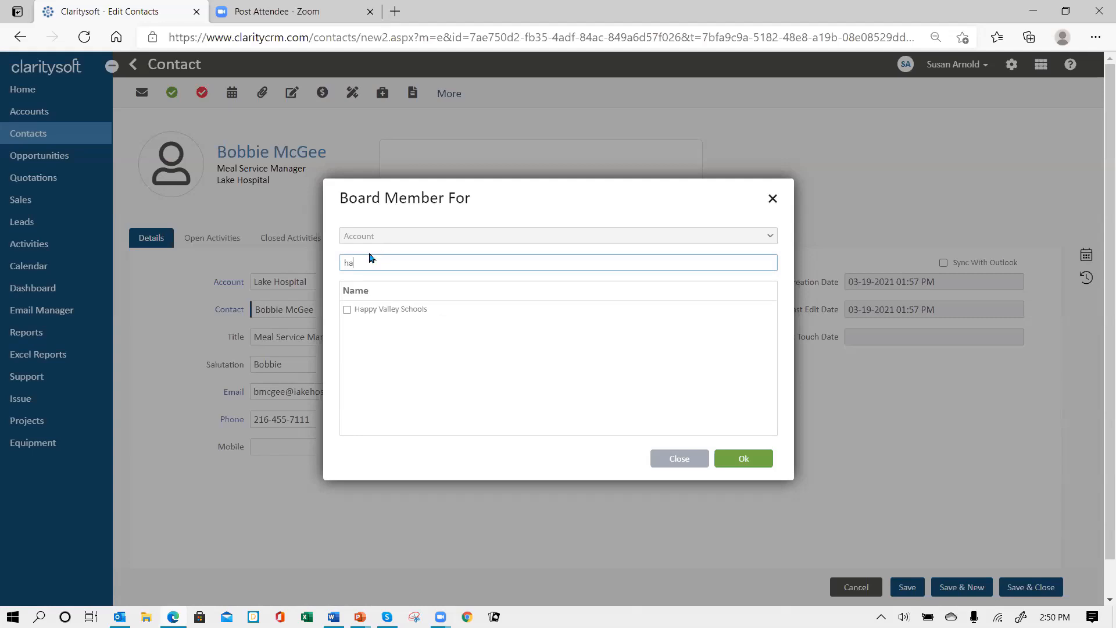
click(347, 310)
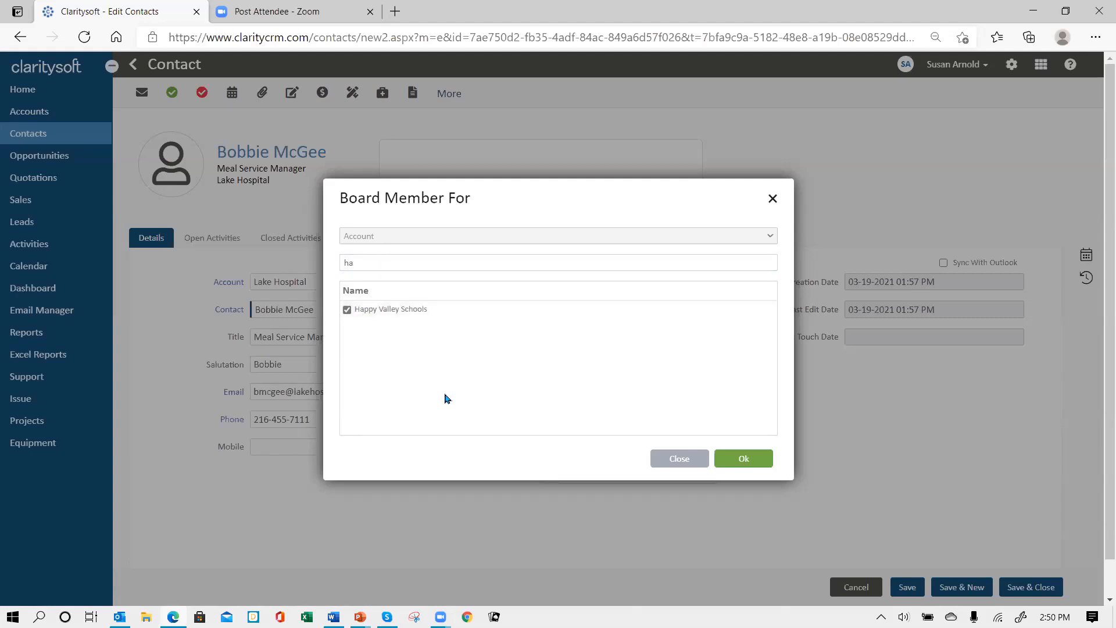
click(742, 458)
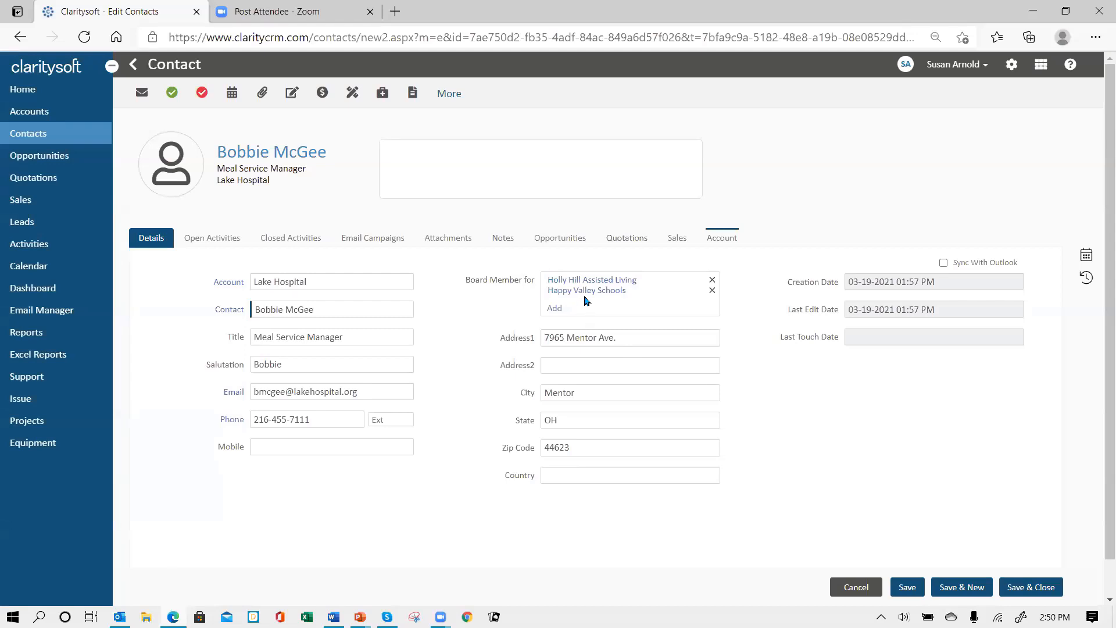
click(1033, 584)
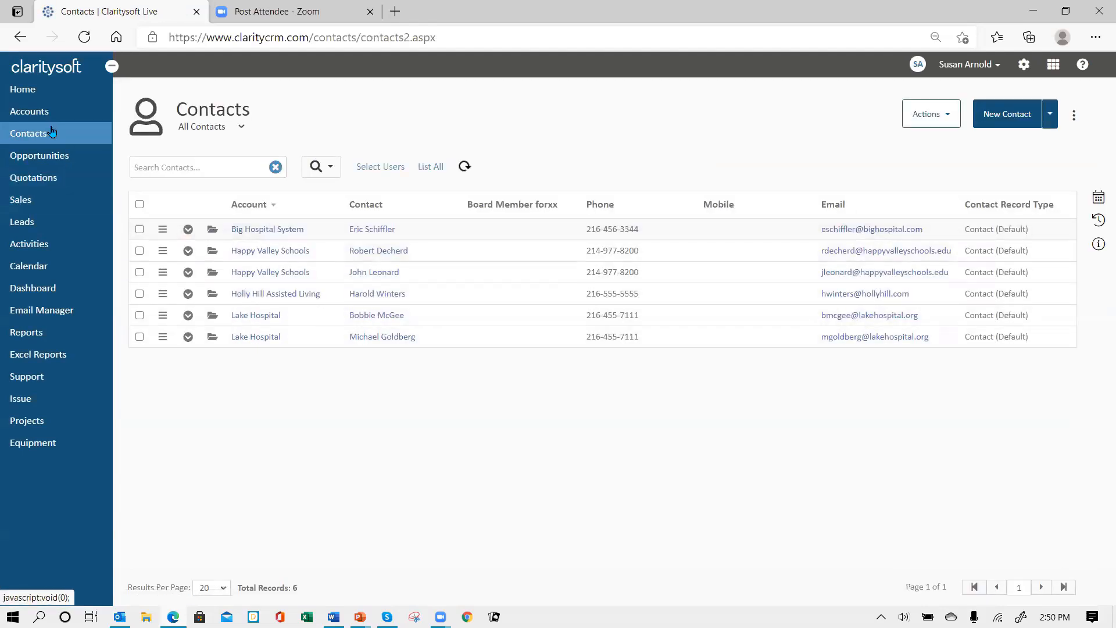
Open the Happy Valley Schools account and check its Lake Hospital board-member contact
click(41, 110)
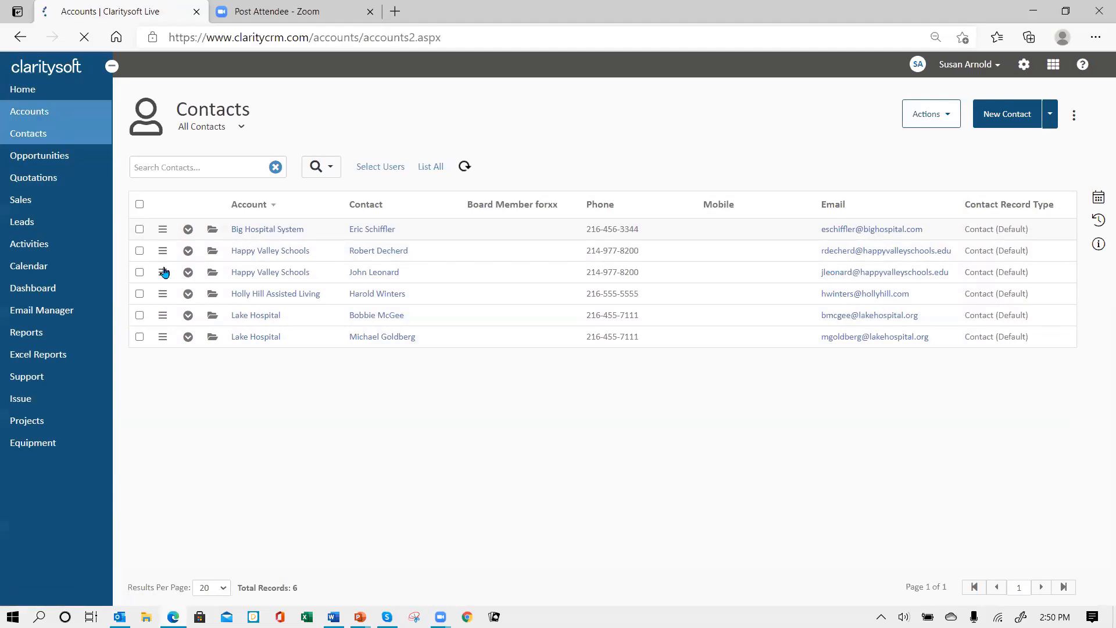
click(206, 264)
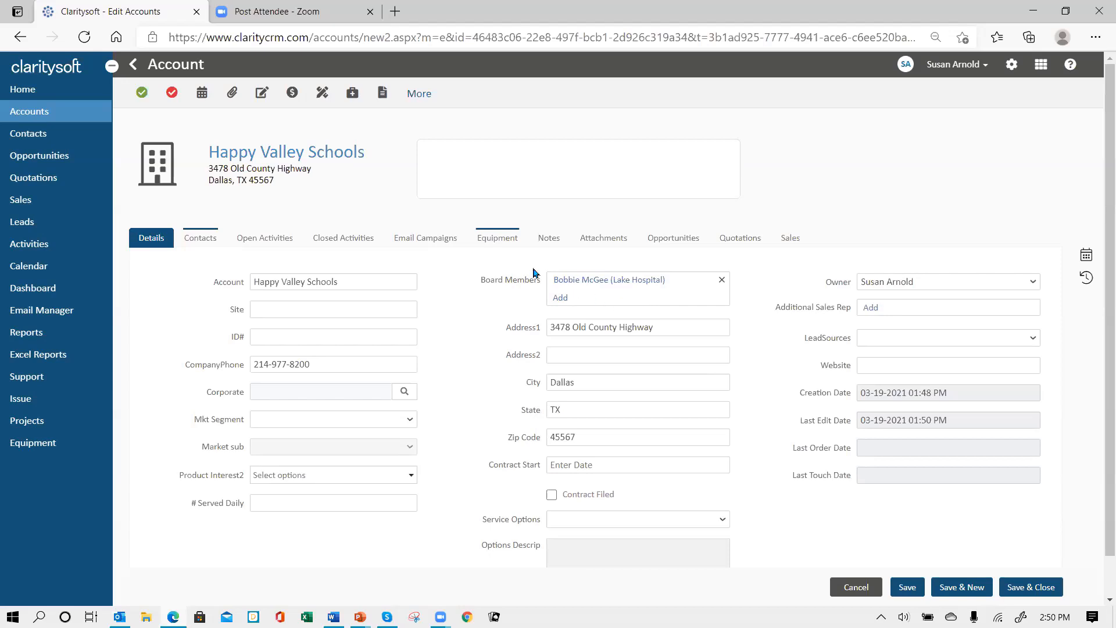
click(593, 281)
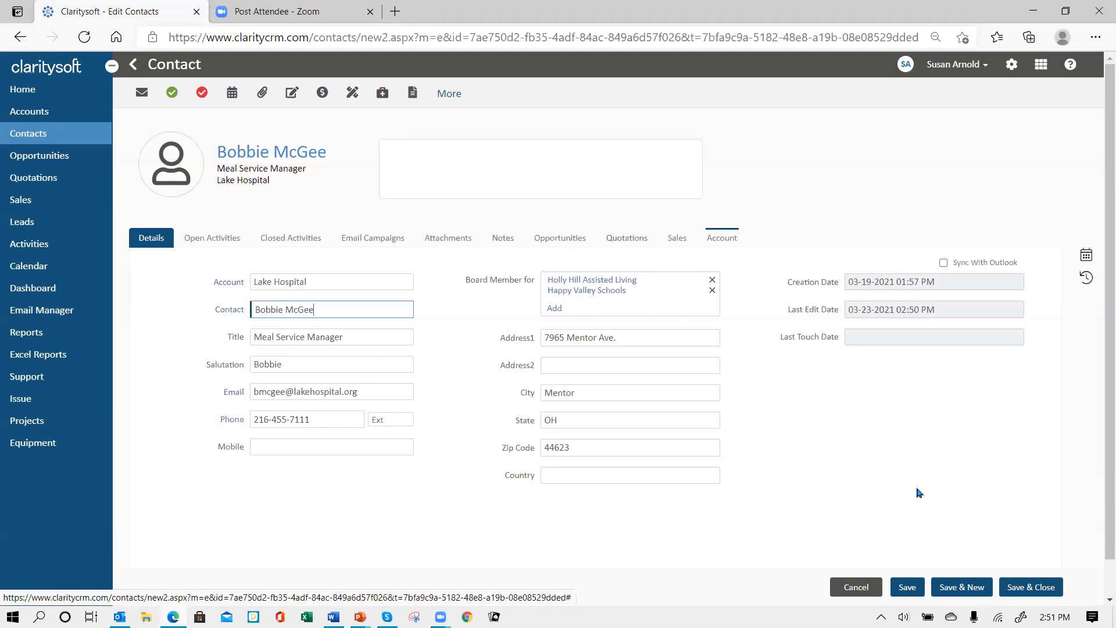
click(1029, 588)
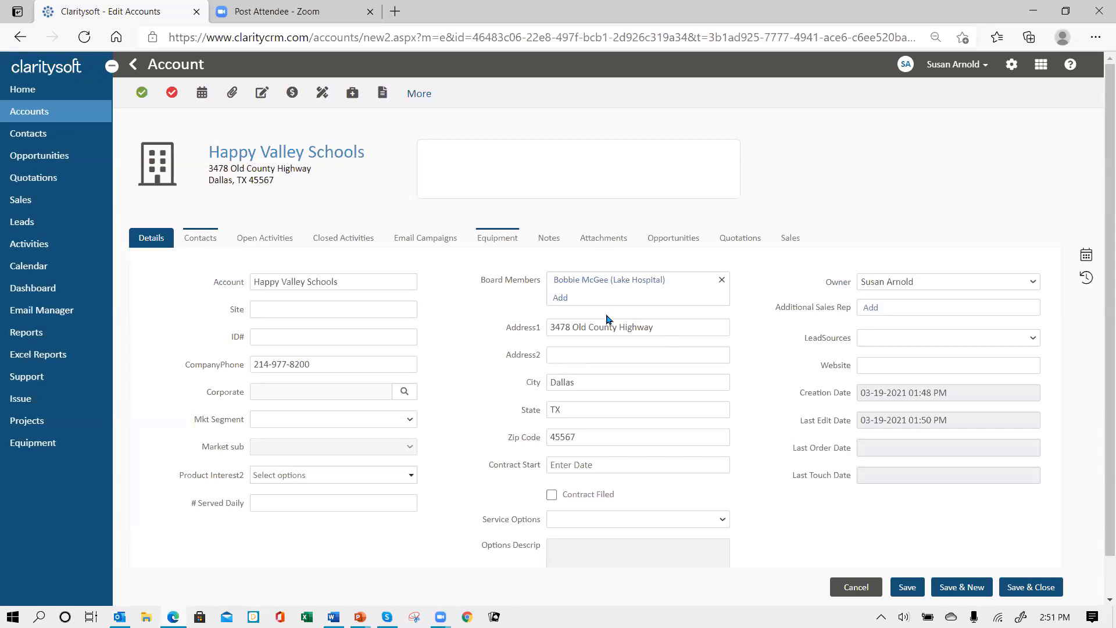
Add a Relationships tab after Email Campaigns and a Projects tab after Sales, then open Big Hospital System
click(1018, 585)
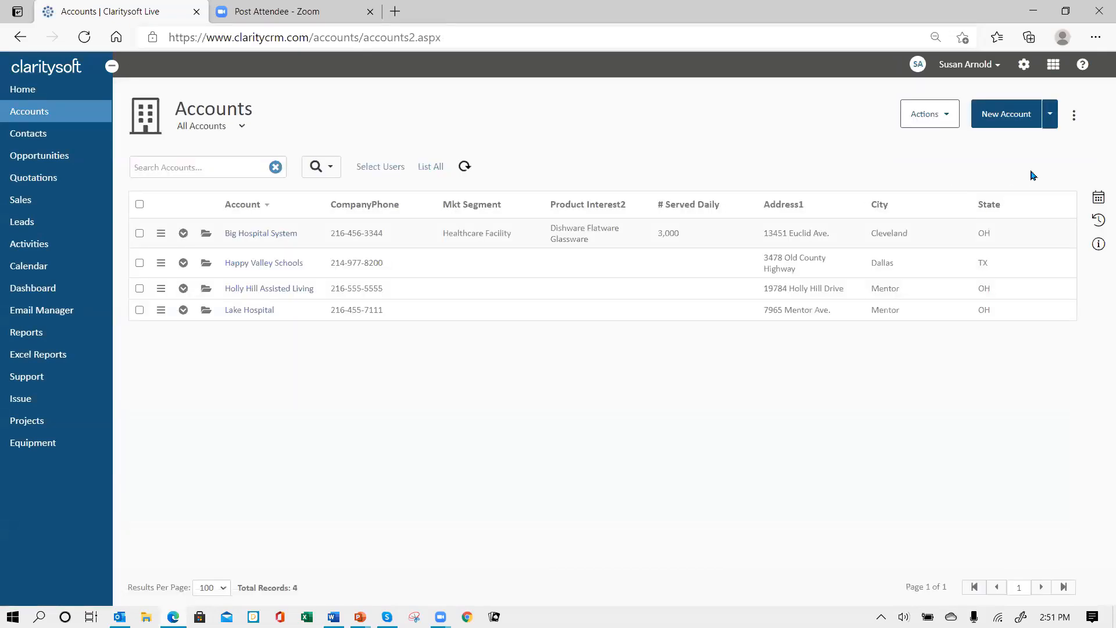
click(1073, 118)
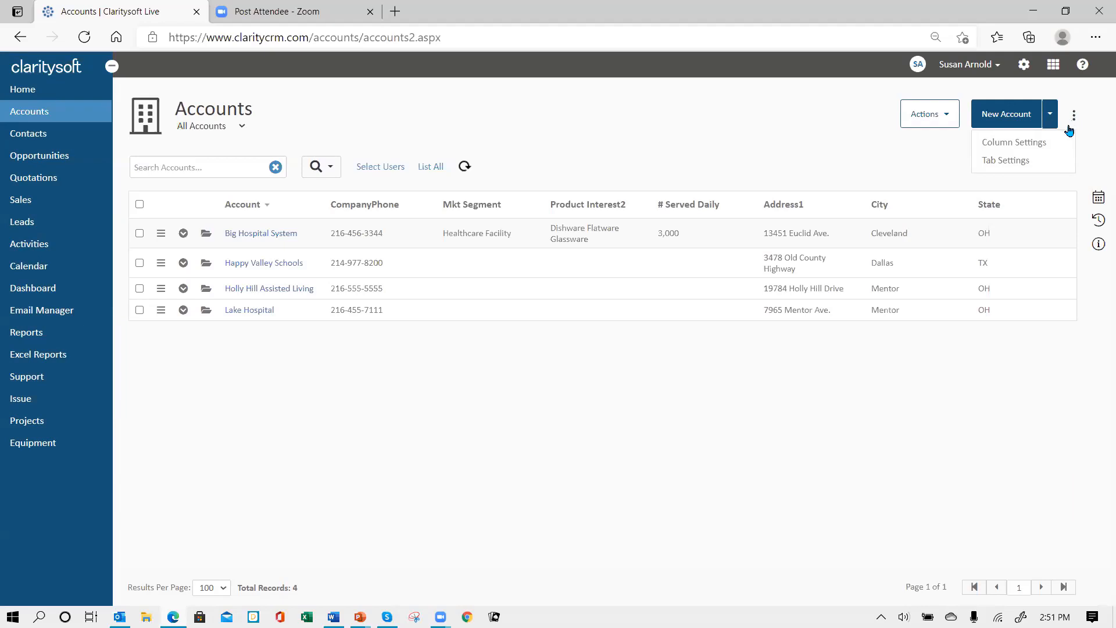
click(1003, 166)
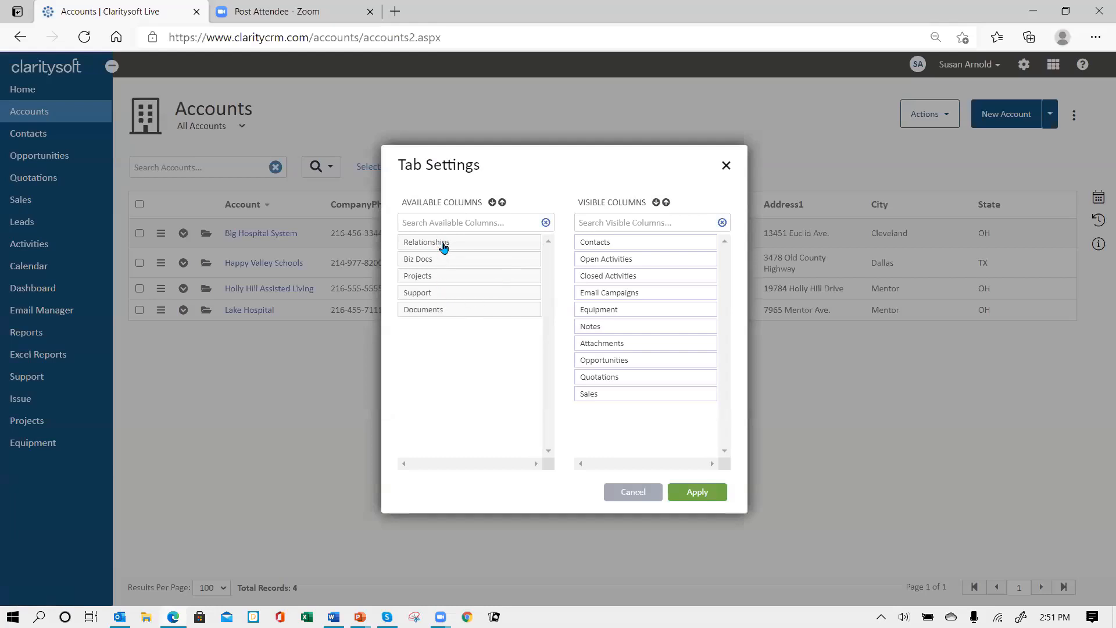
drag(444, 248, 637, 314)
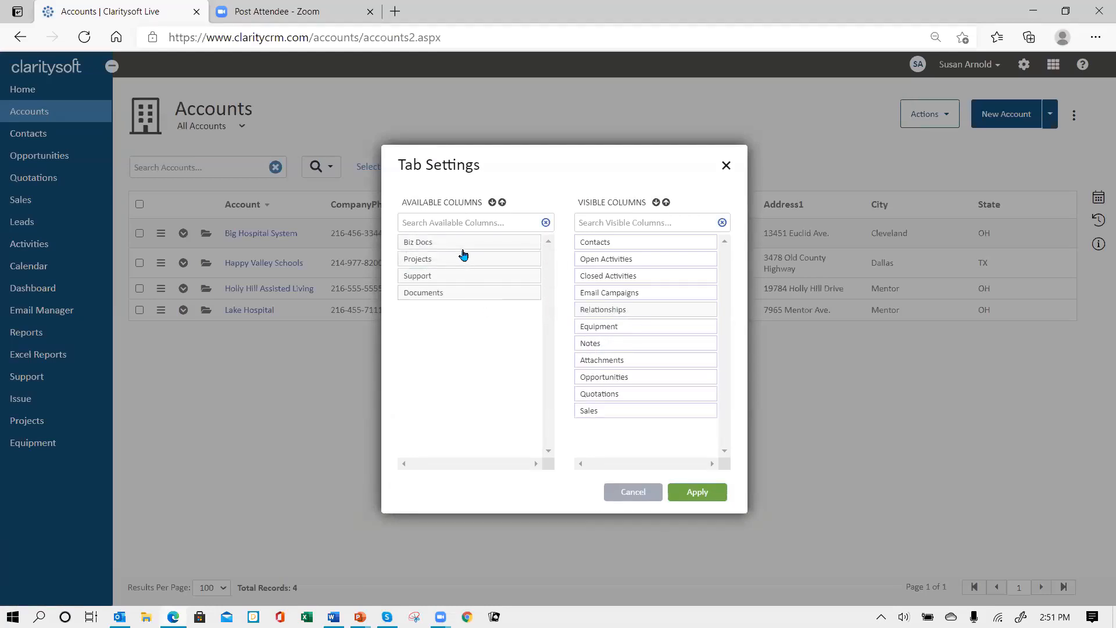
drag(451, 264, 651, 426)
click(700, 501)
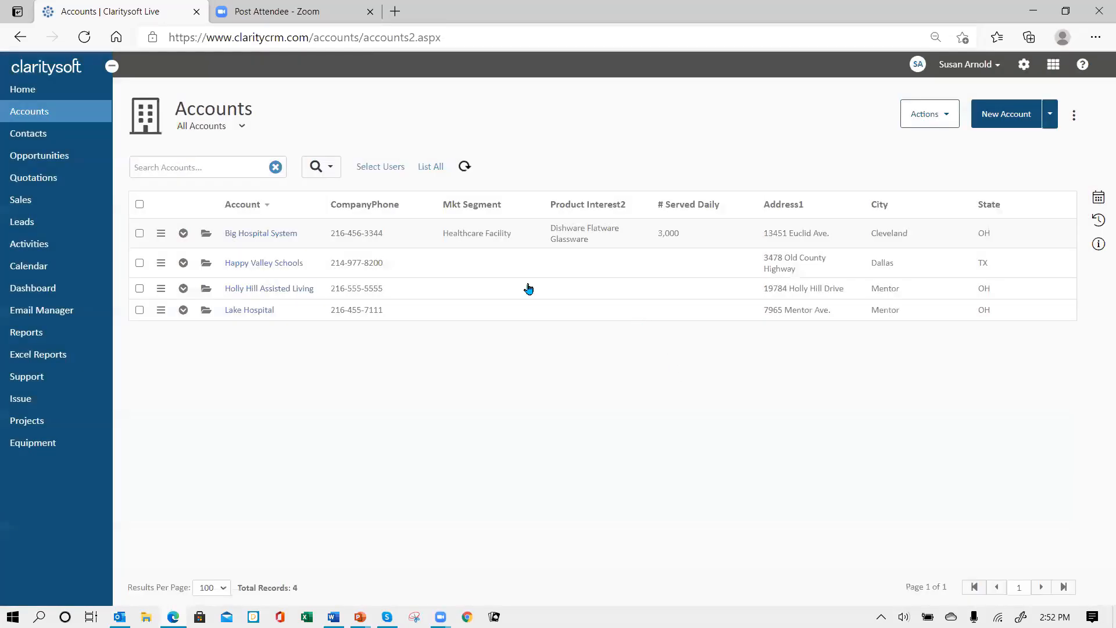
click(205, 233)
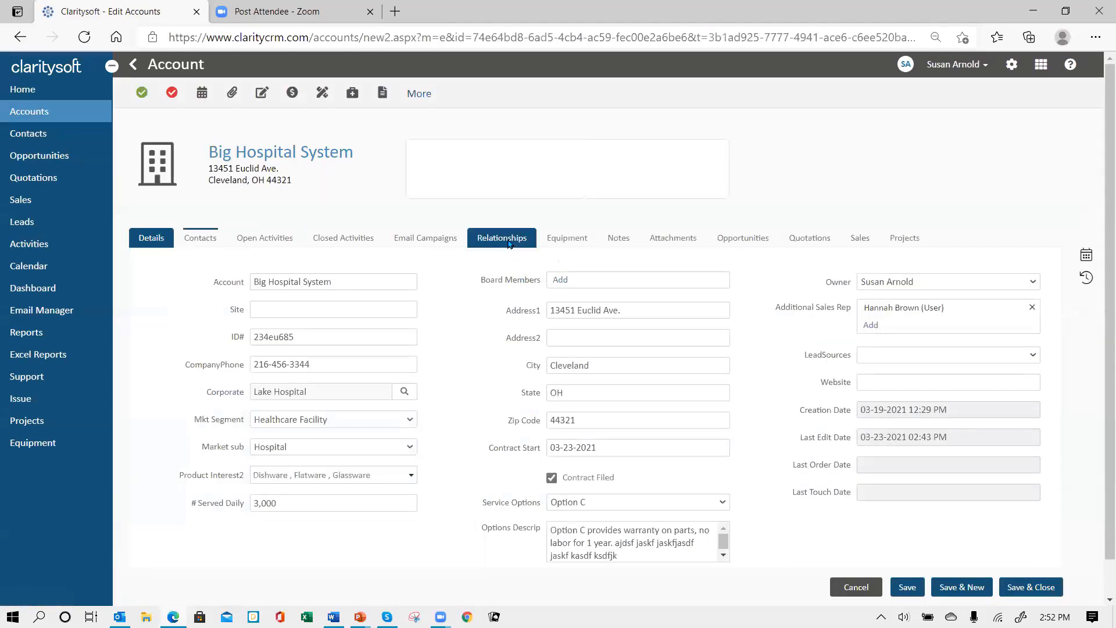
Review Big Hospital System's Relationships tab without adding one, then return to its Details
click(507, 243)
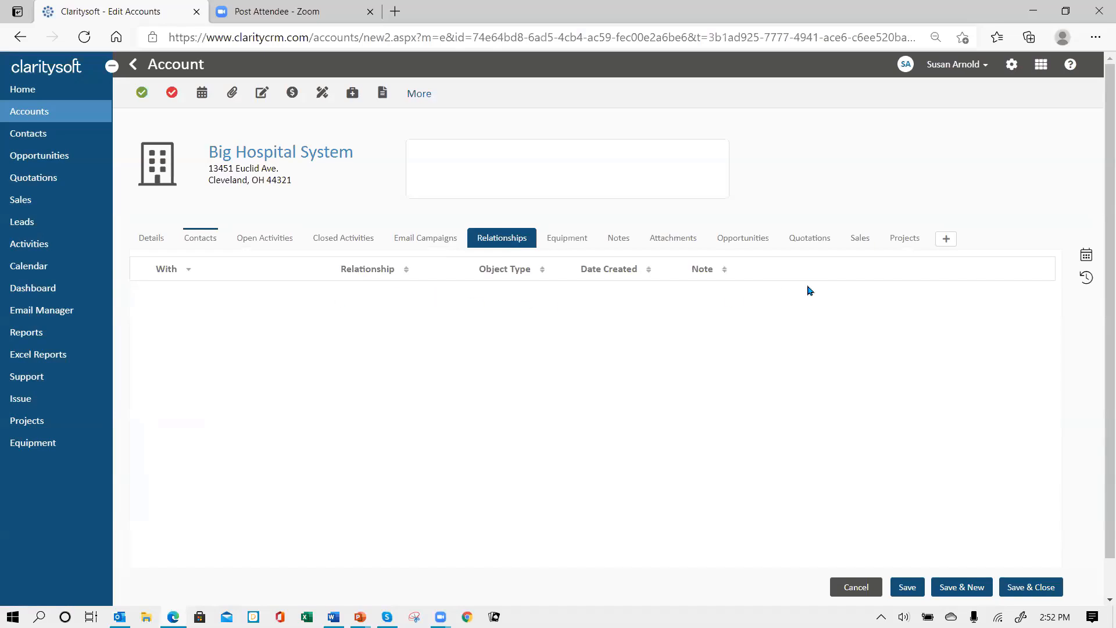
click(942, 239)
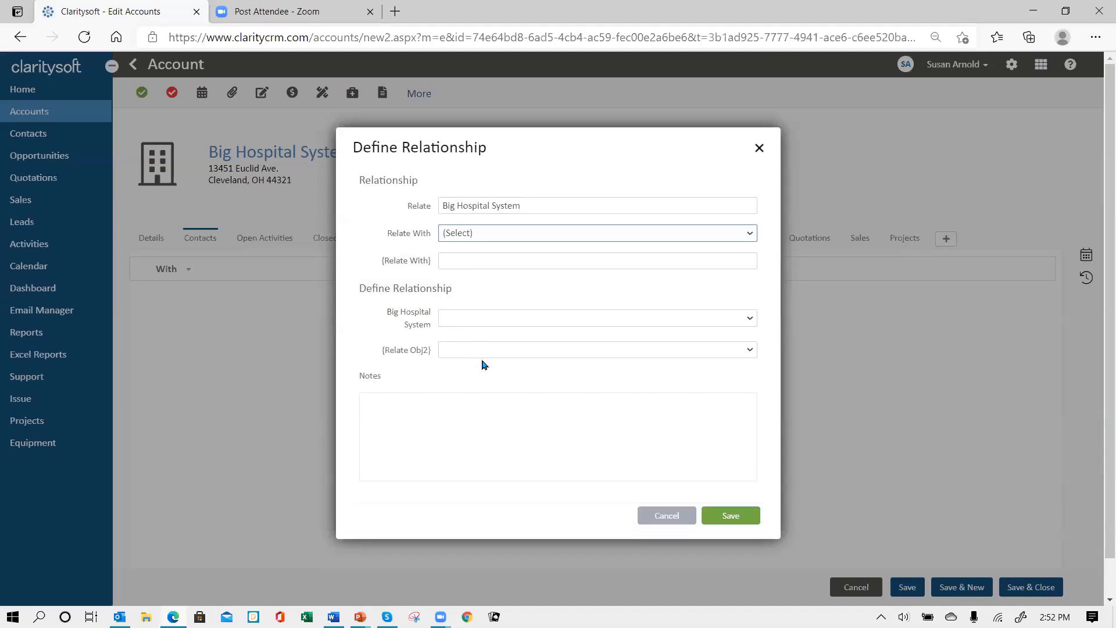
click(673, 521)
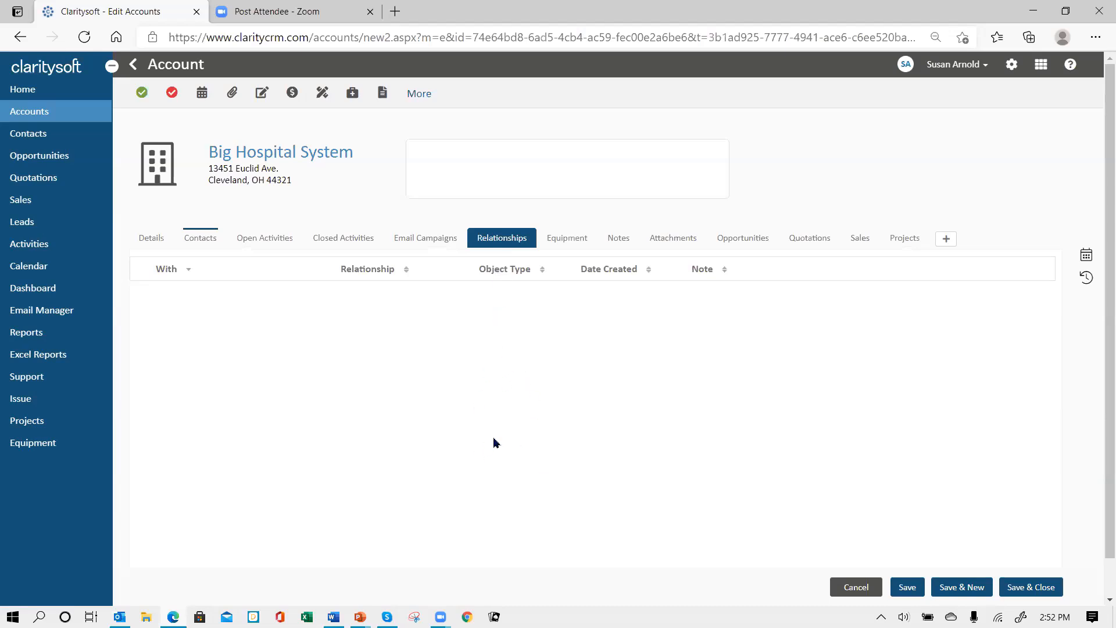
click(154, 240)
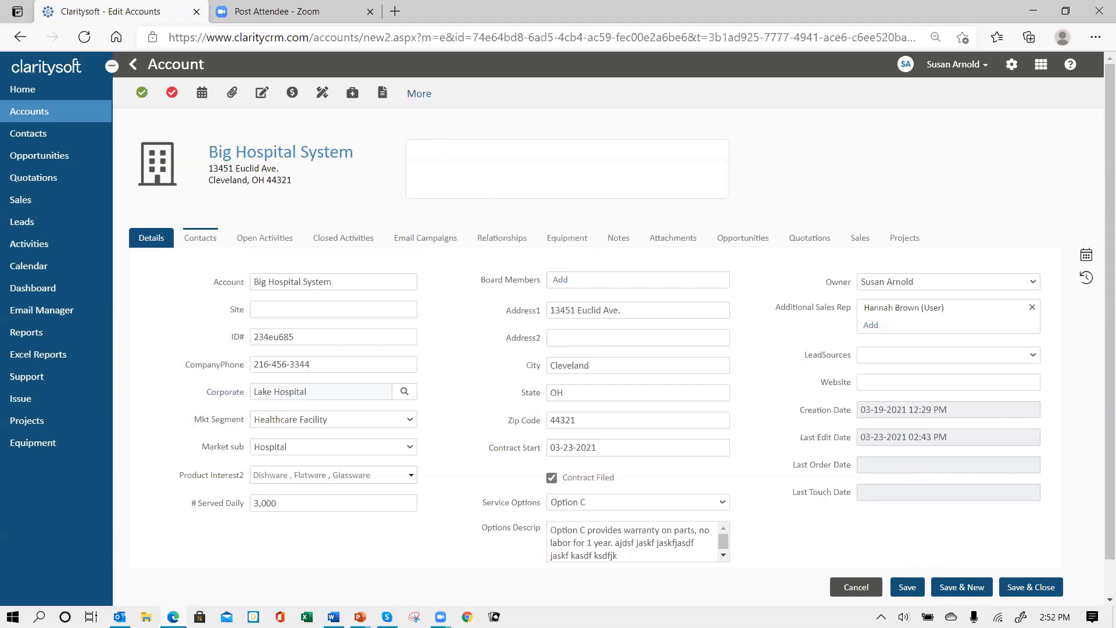
Save the Big Hospital System account and go to the empty Opportunities list
click(1032, 588)
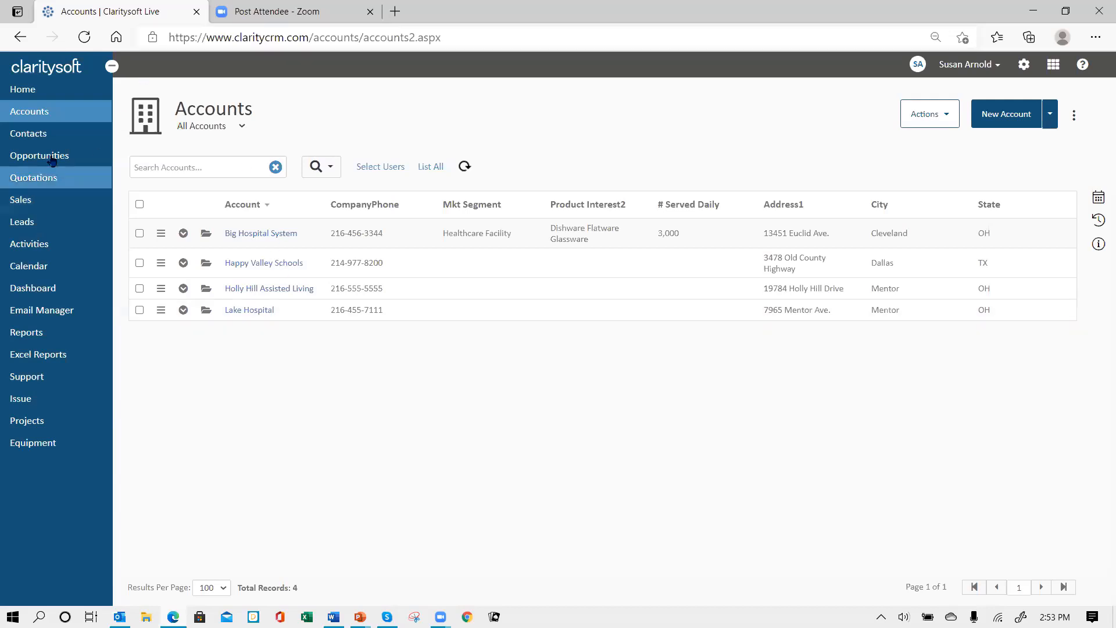
click(52, 161)
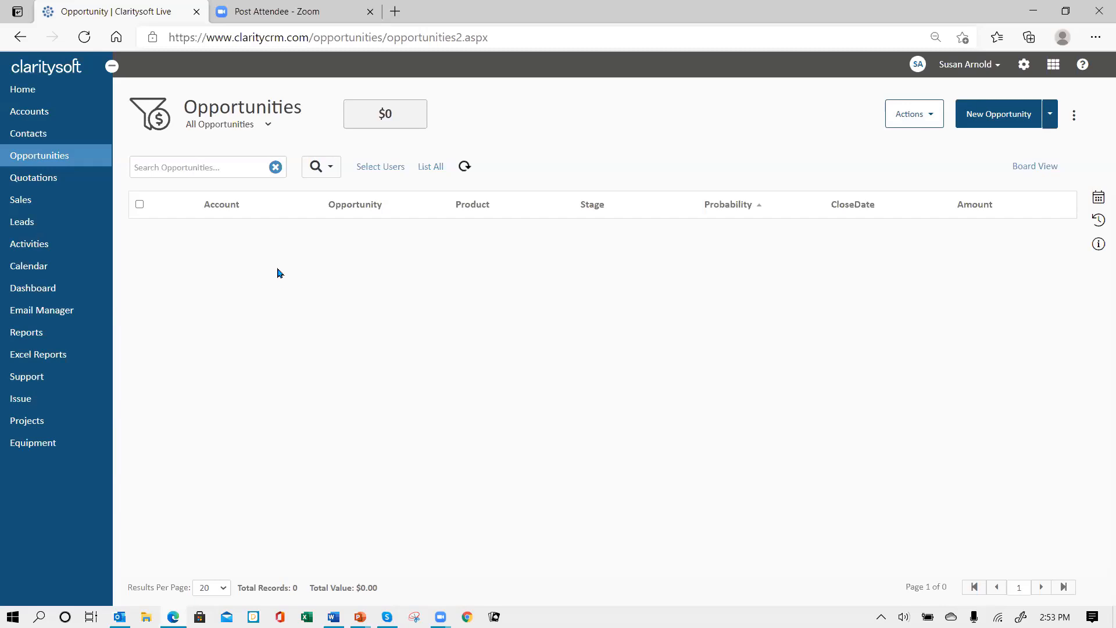
Start a Big Hospital System opportunity with its contact, New Business product and Discovery stage
click(997, 115)
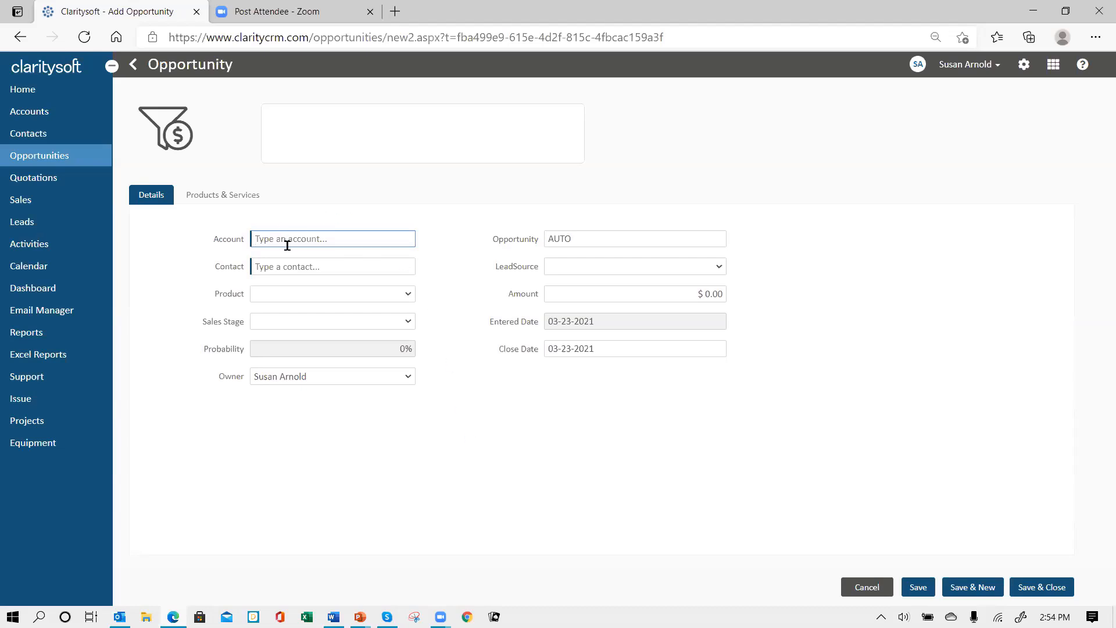
text(bi)
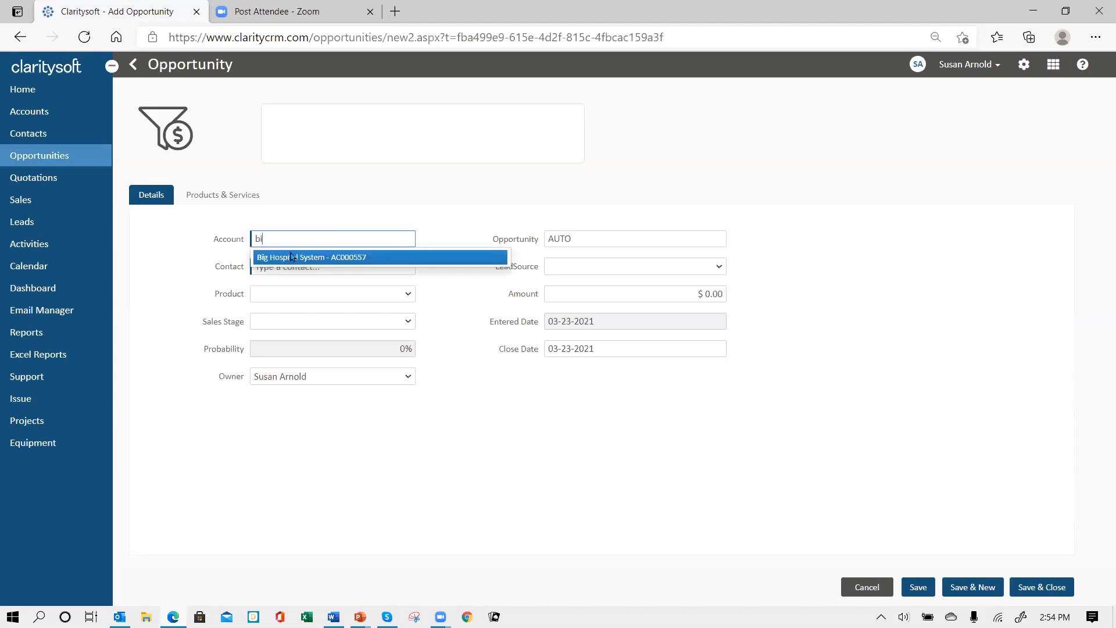
click(287, 257)
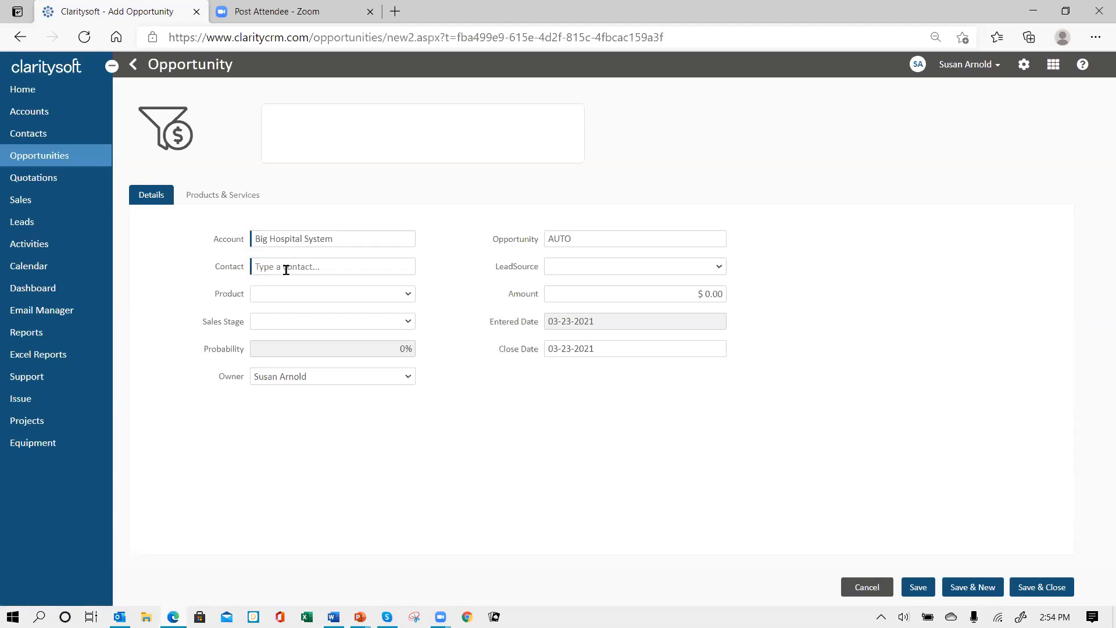
click(286, 269)
click(297, 295)
click(302, 348)
click(309, 323)
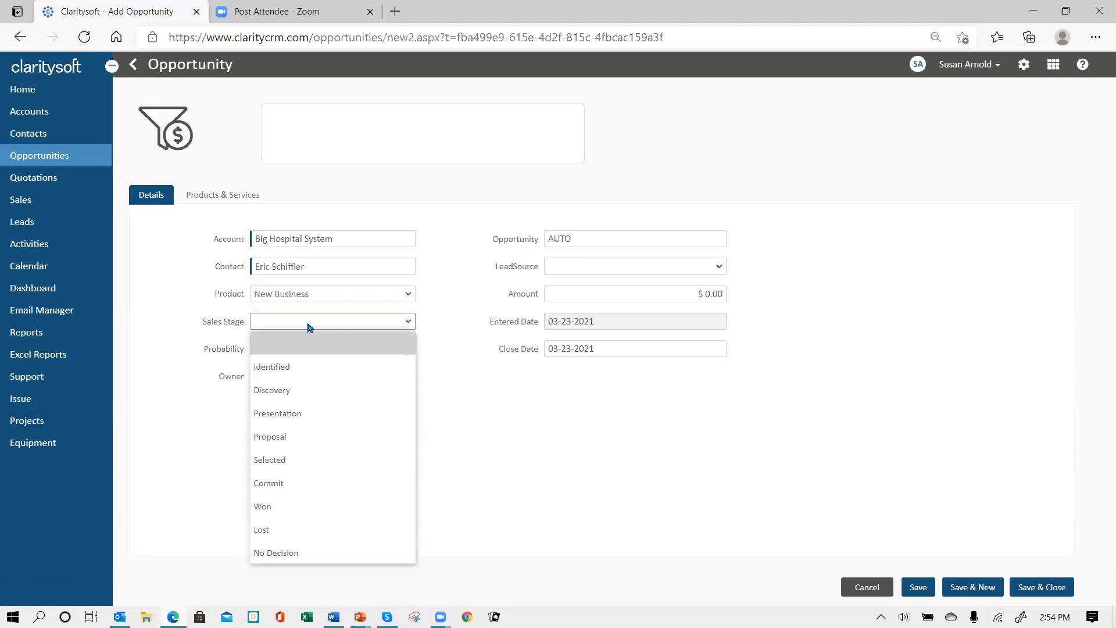
click(335, 397)
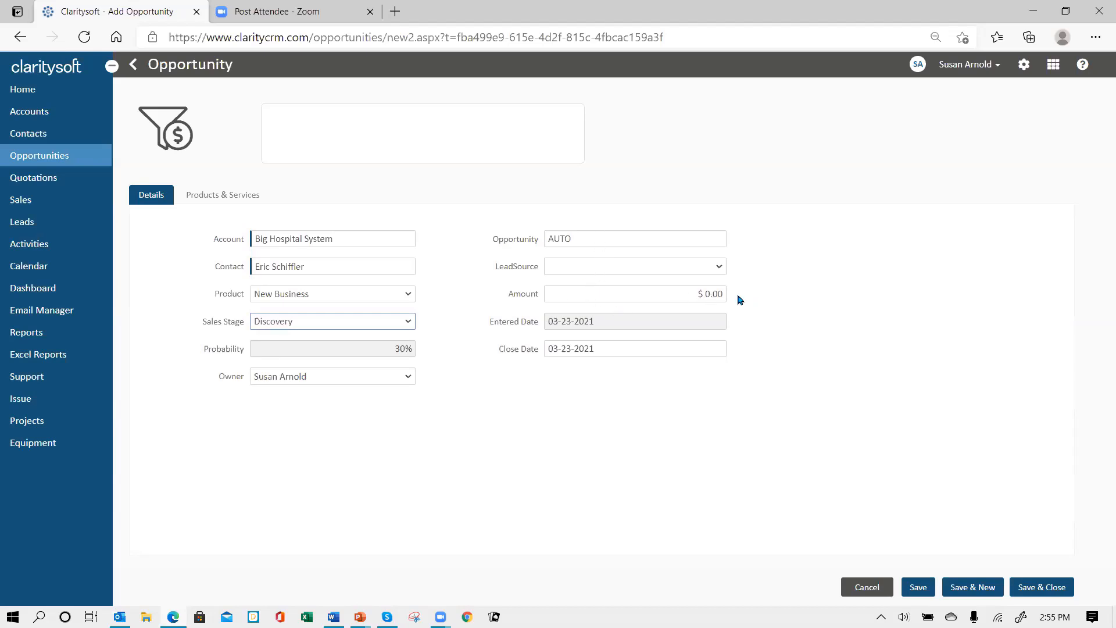
Set the amount to 10,000, save the opportunity, and go to Settings
click(718, 291)
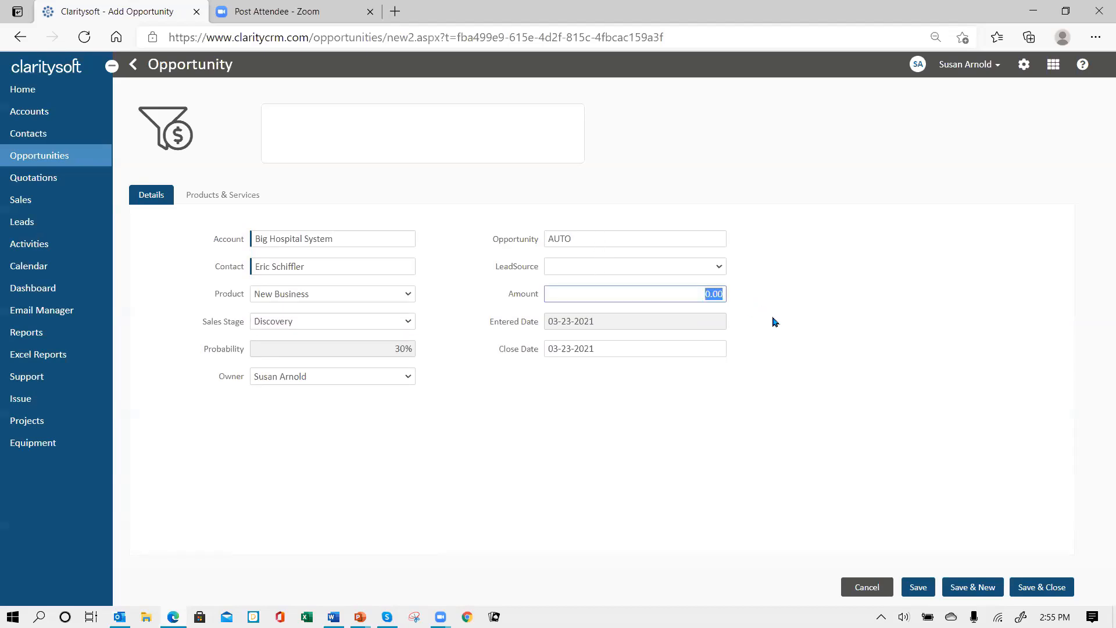
text(10,00)
key(Tab)
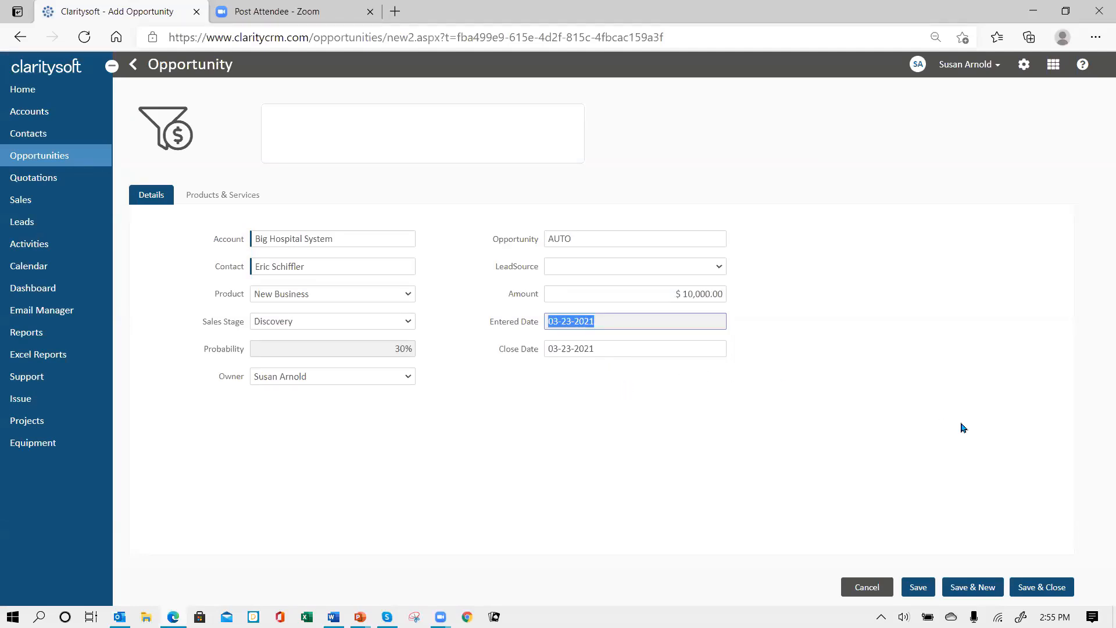
click(1036, 586)
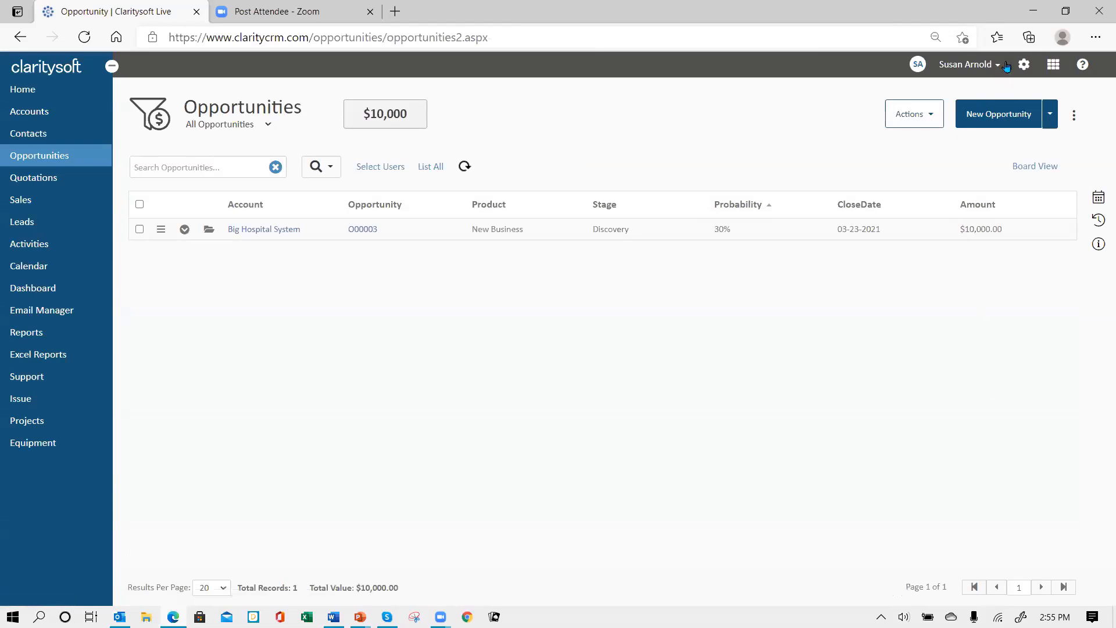
click(1024, 65)
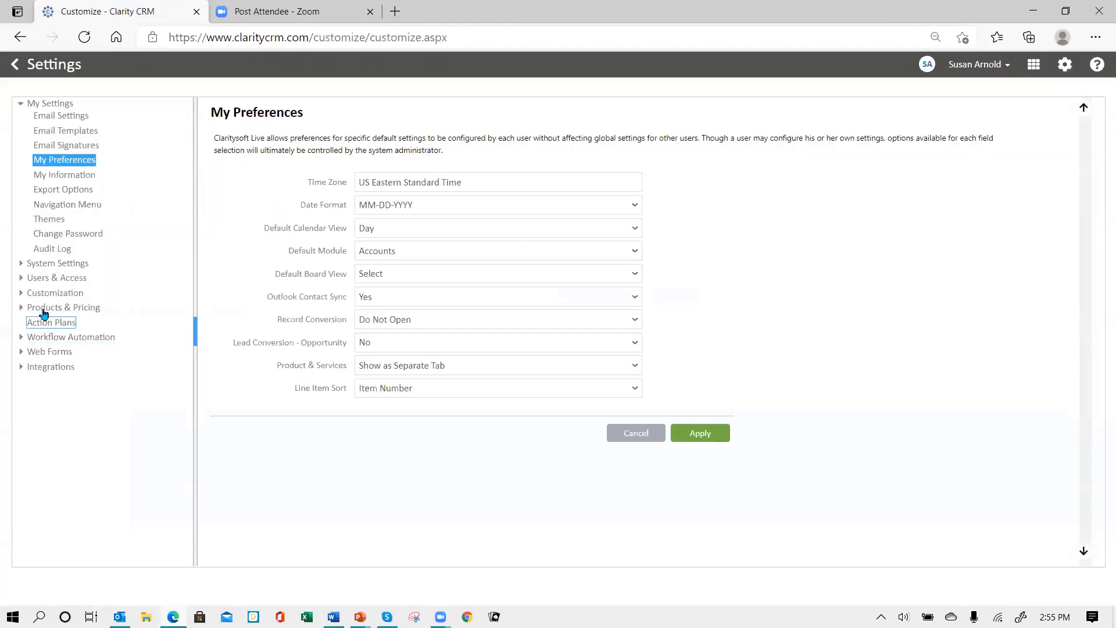
Add a new Opportunity custom field named Weighed Amount
click(21, 293)
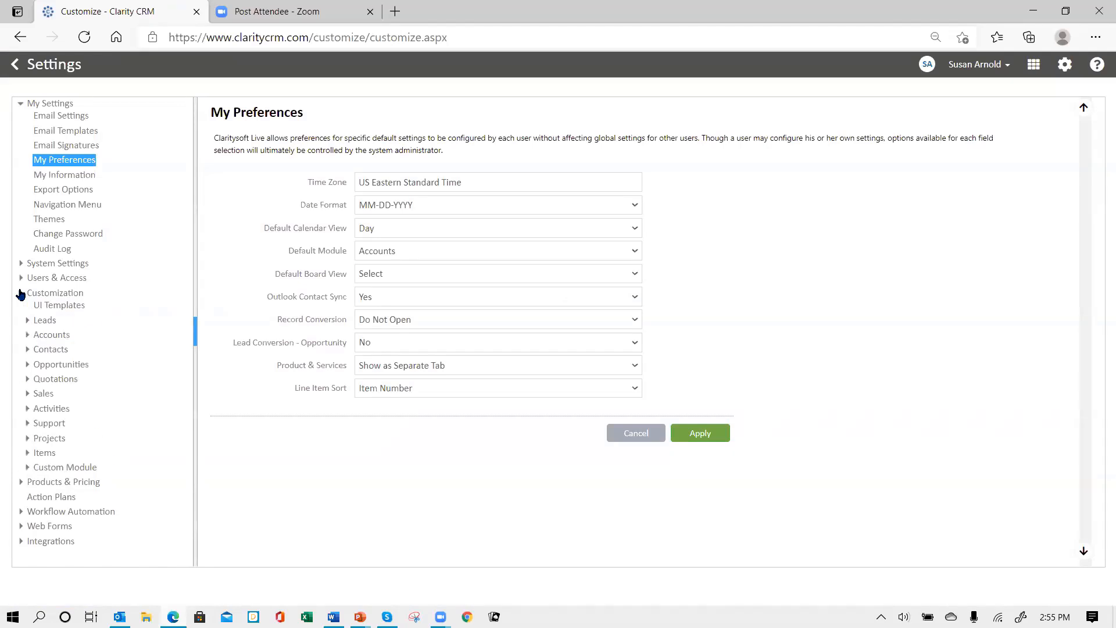
click(57, 365)
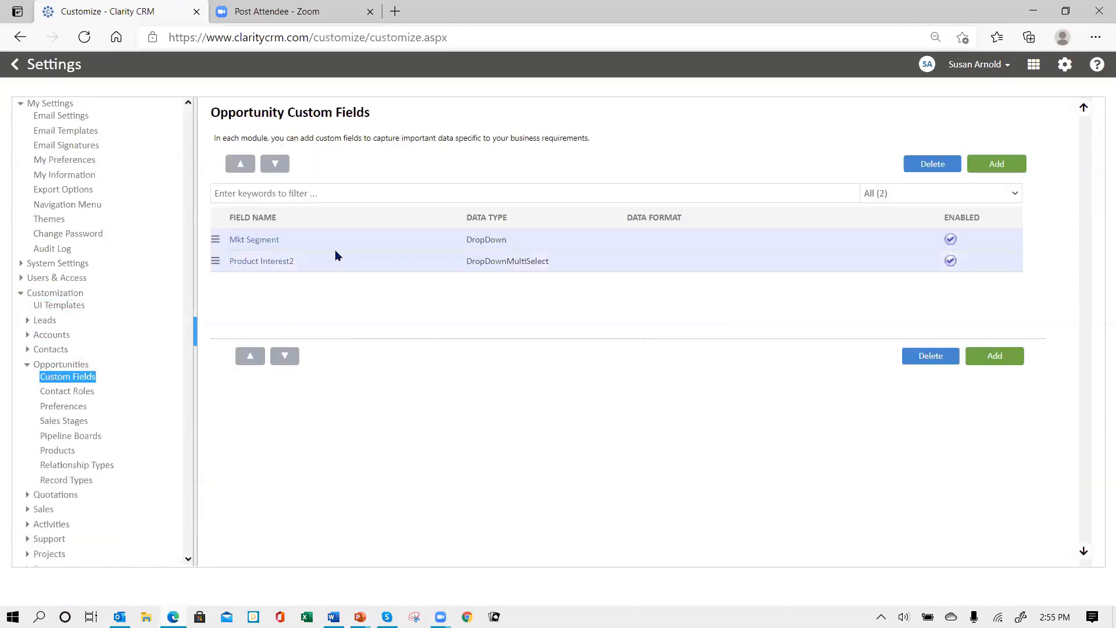
click(990, 167)
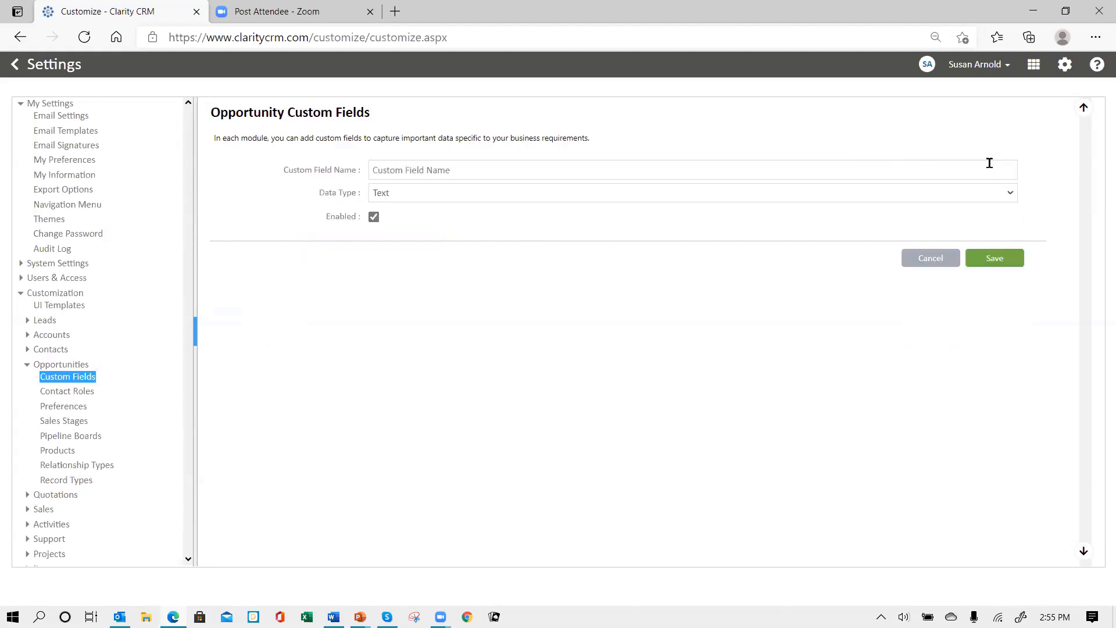
click(432, 170)
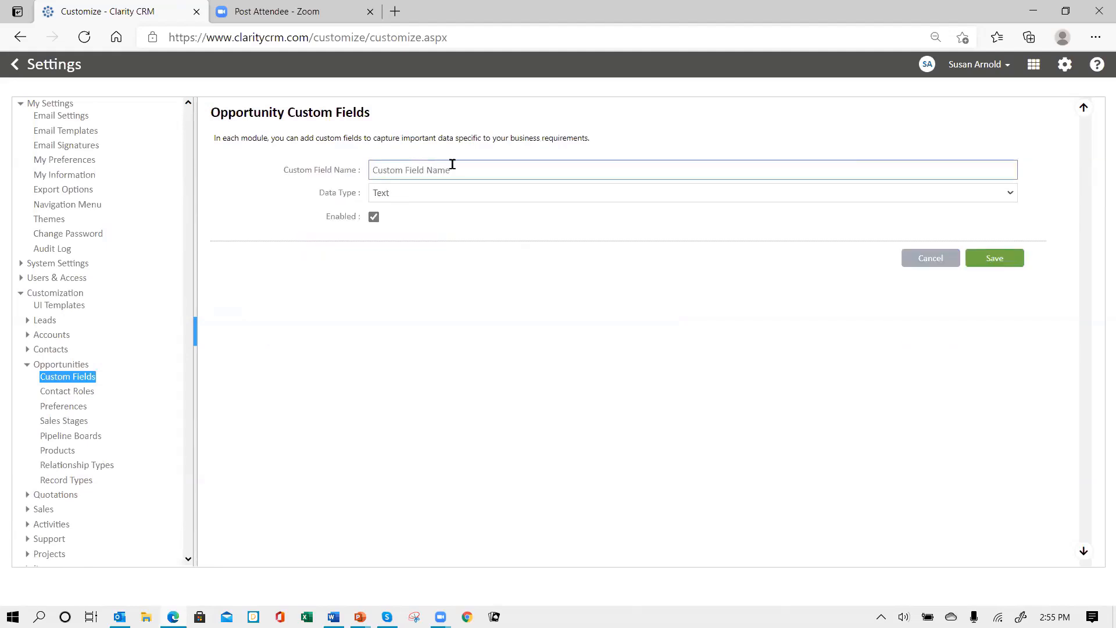
text(Weighed Amount)
Make Weighed Amount a Calculated field returning Currency in $12,346 format
click(476, 192)
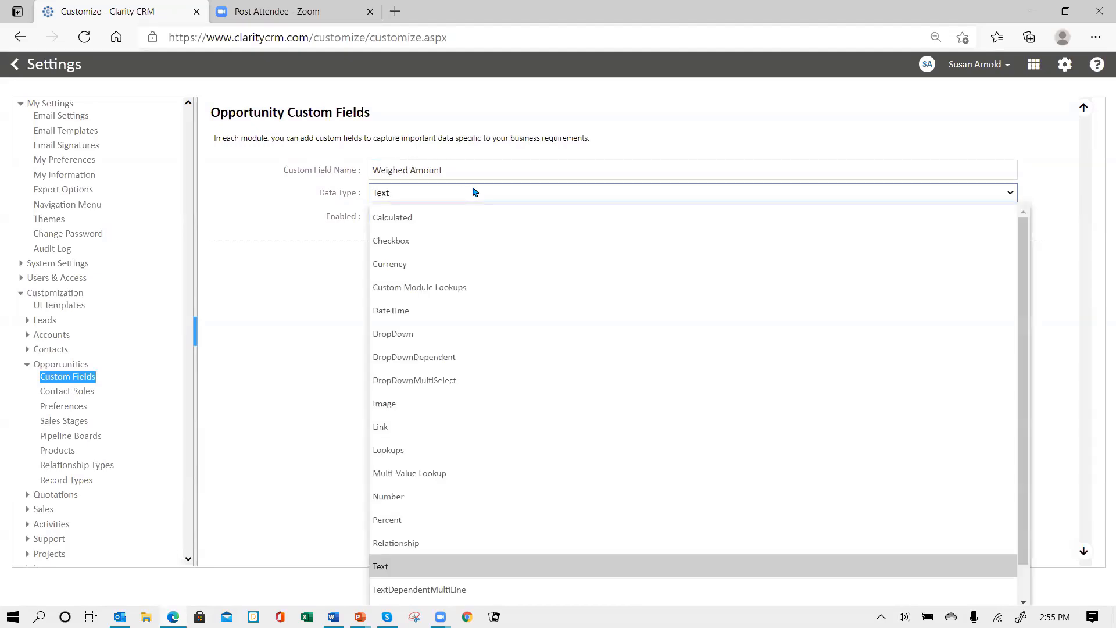
click(423, 219)
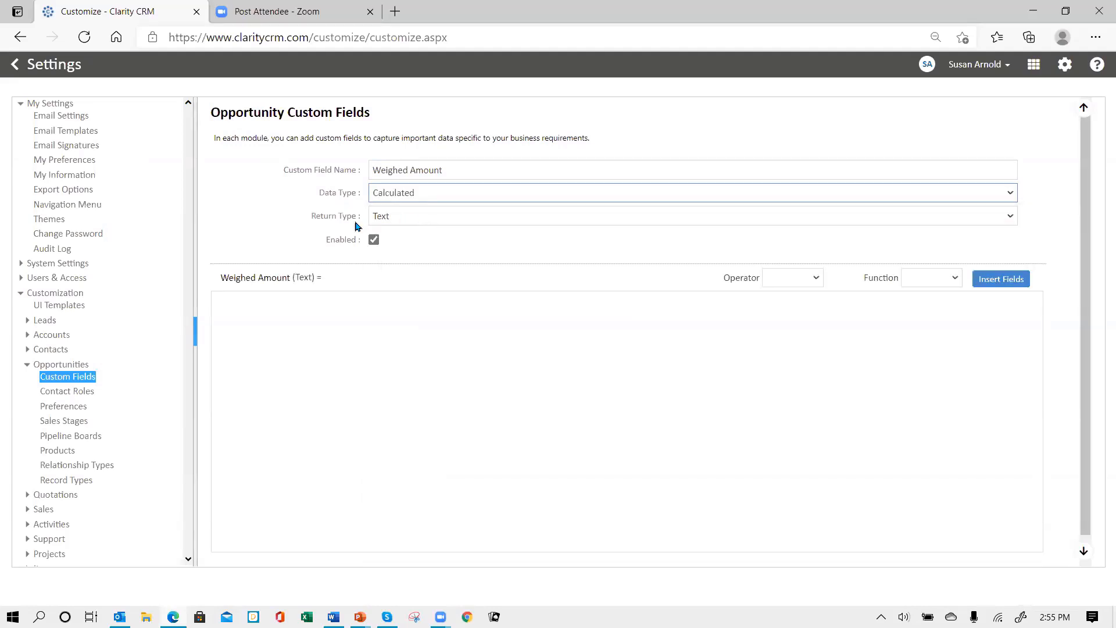
click(468, 221)
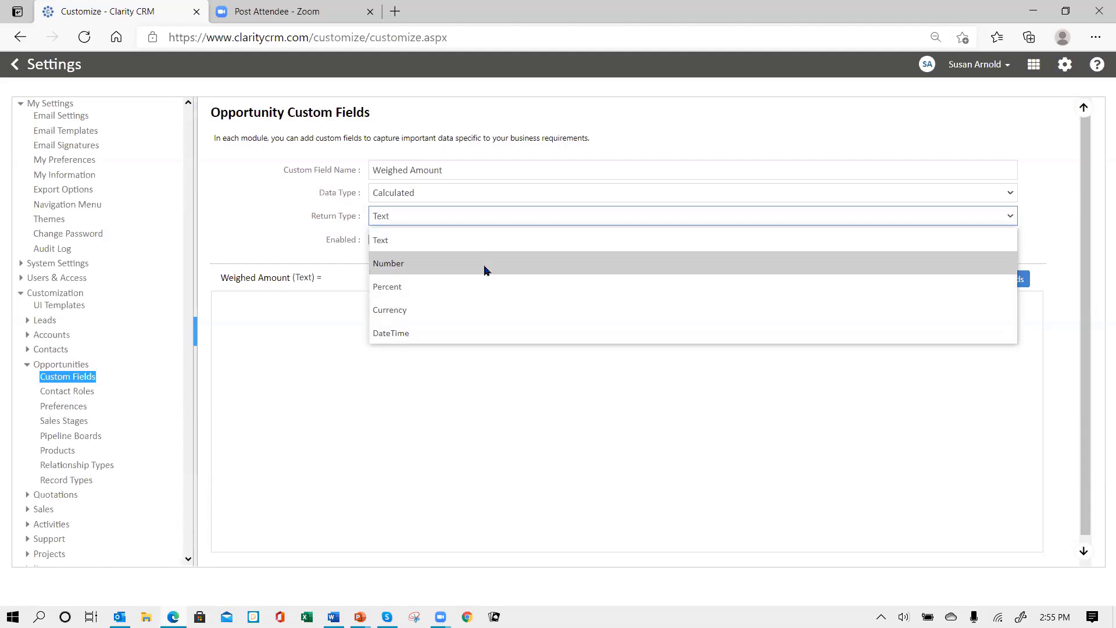
click(480, 308)
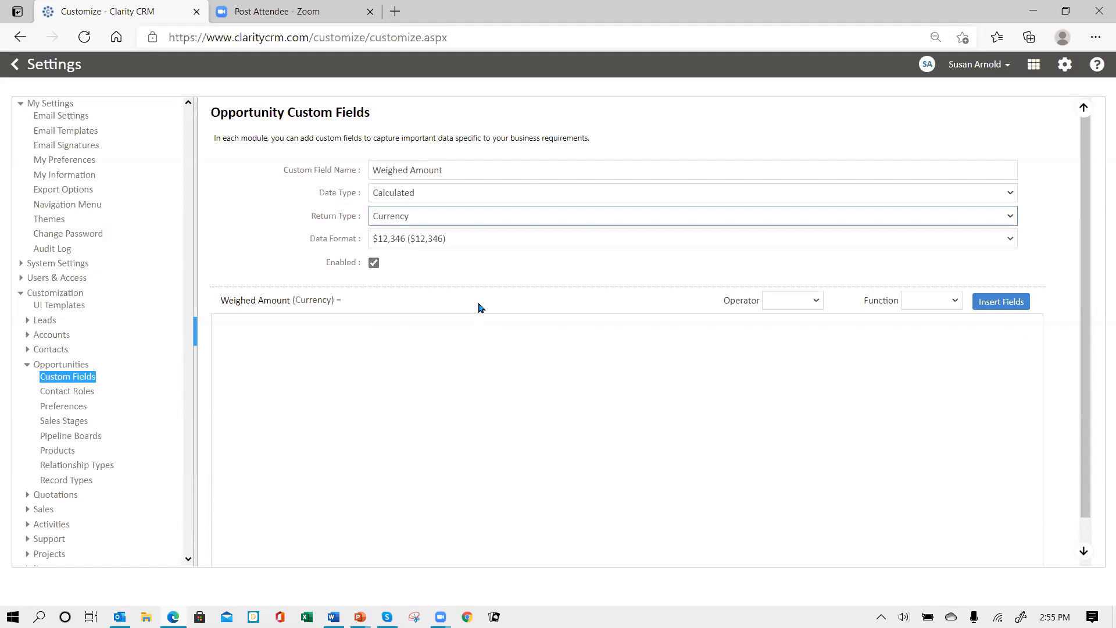
click(460, 244)
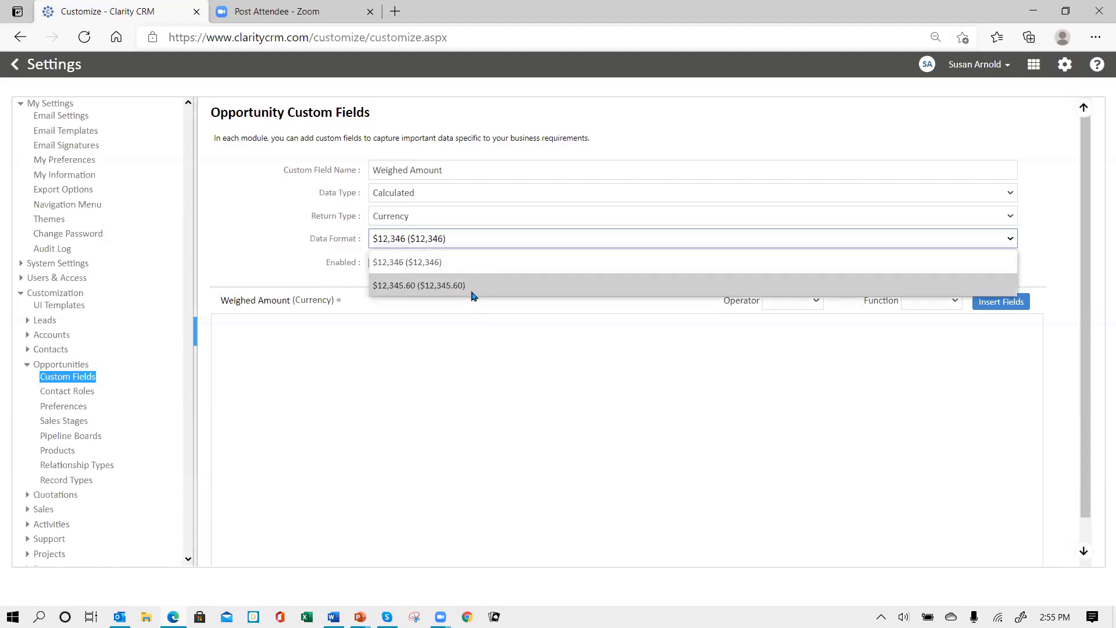
click(475, 245)
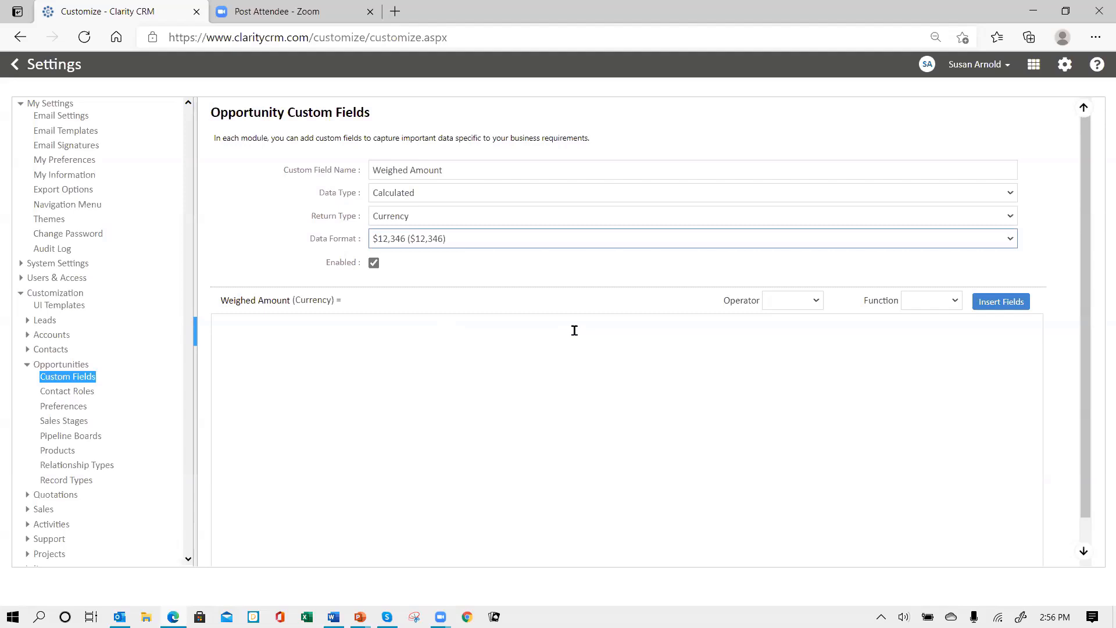
click(818, 303)
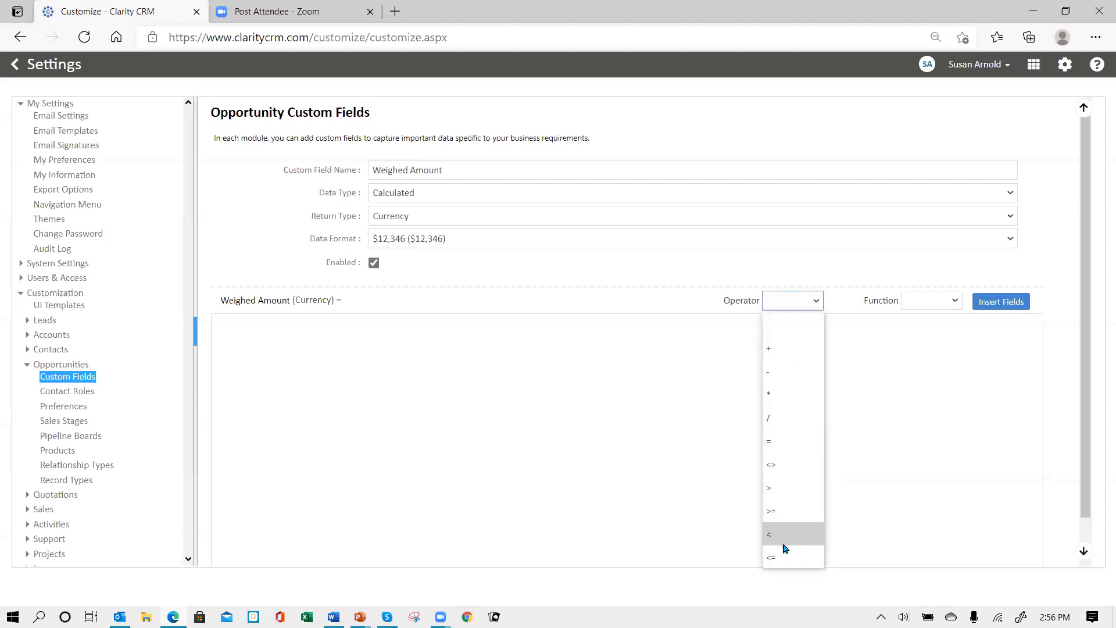
click(792, 300)
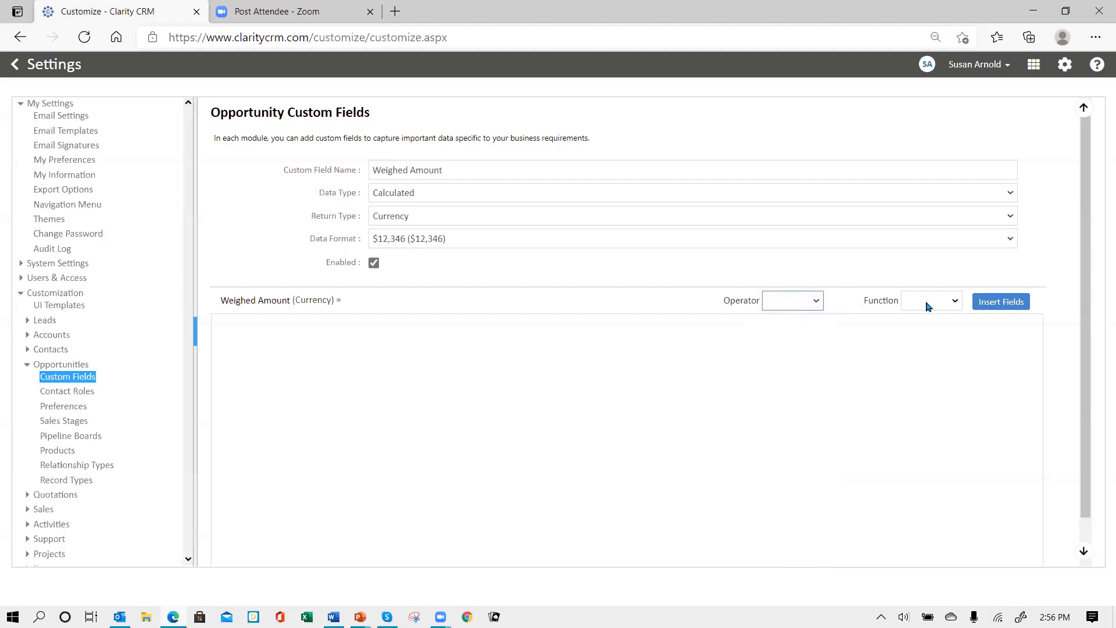
click(953, 302)
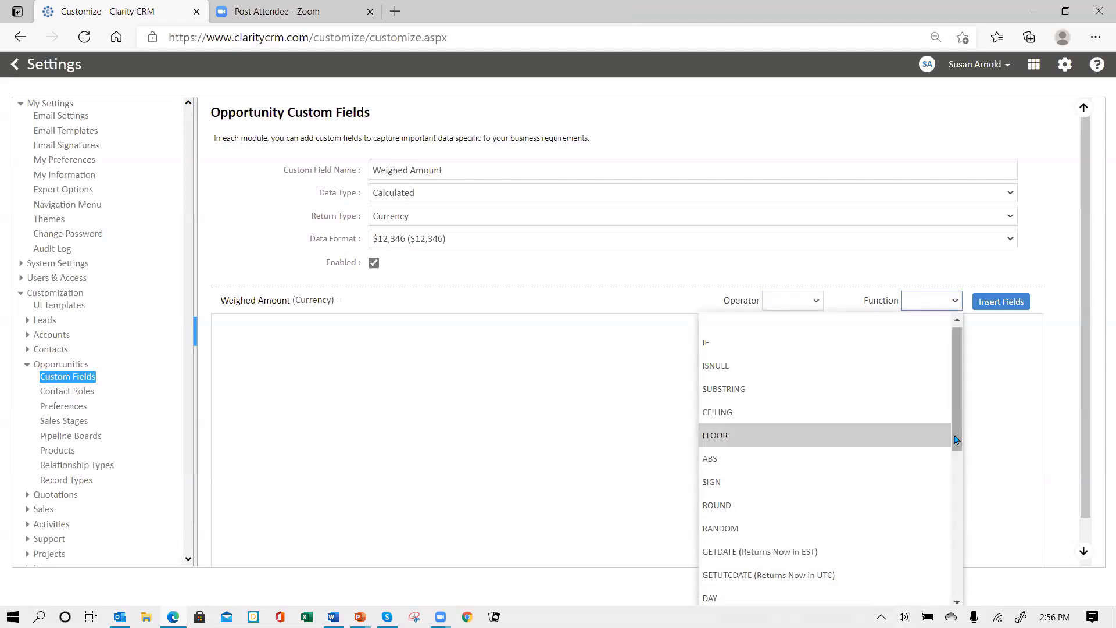
drag(958, 443, 980, 415)
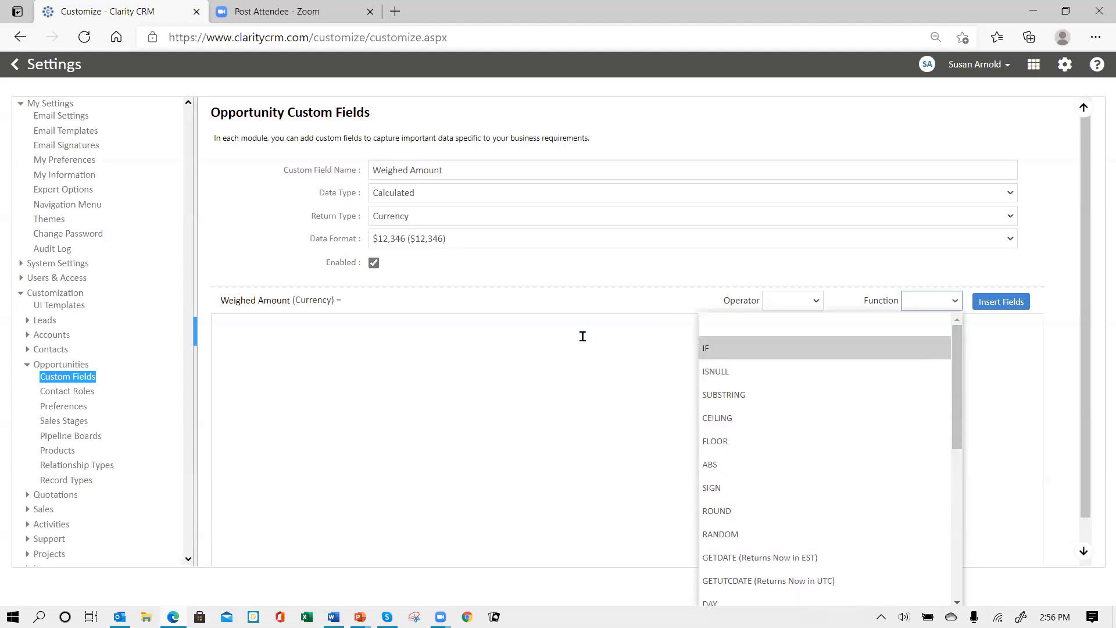
click(578, 354)
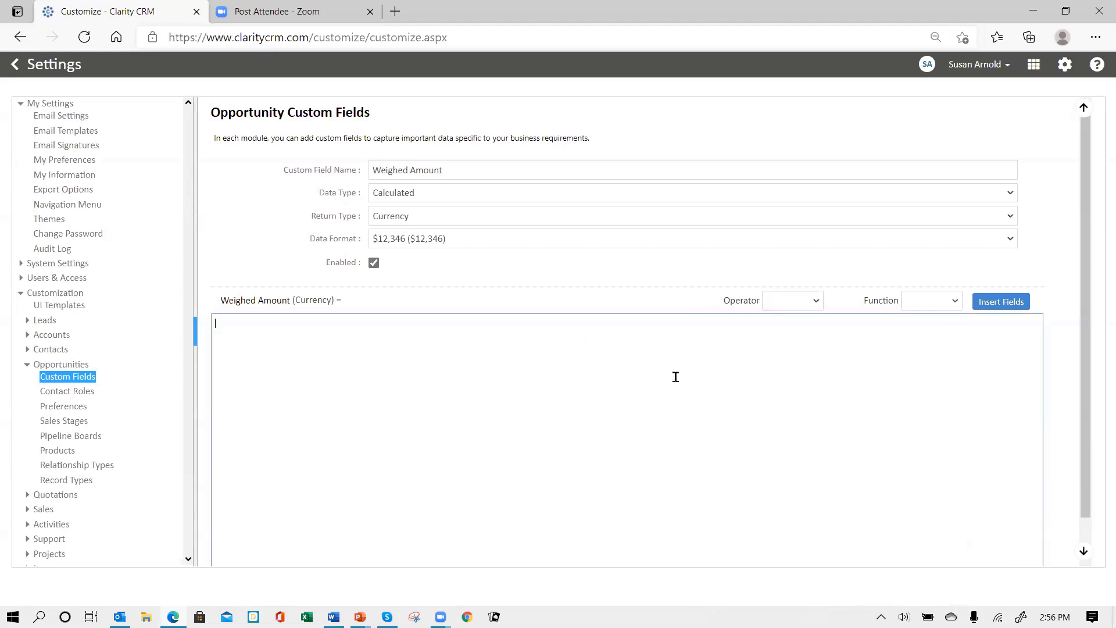
Begin the Weighed Amount formula with [Amount]*
click(999, 308)
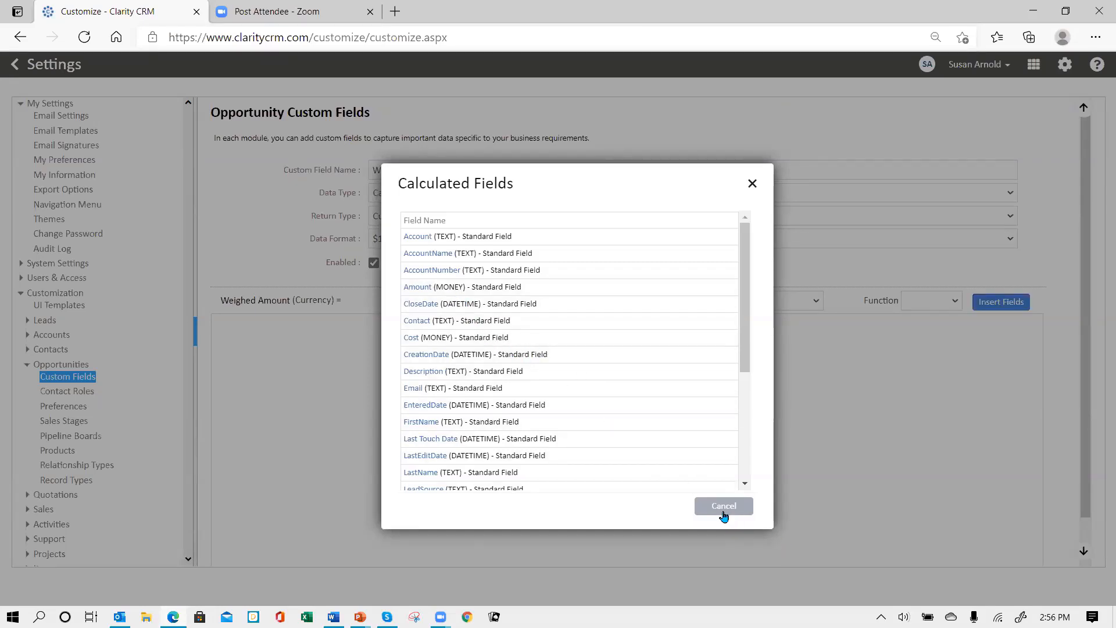
click(418, 288)
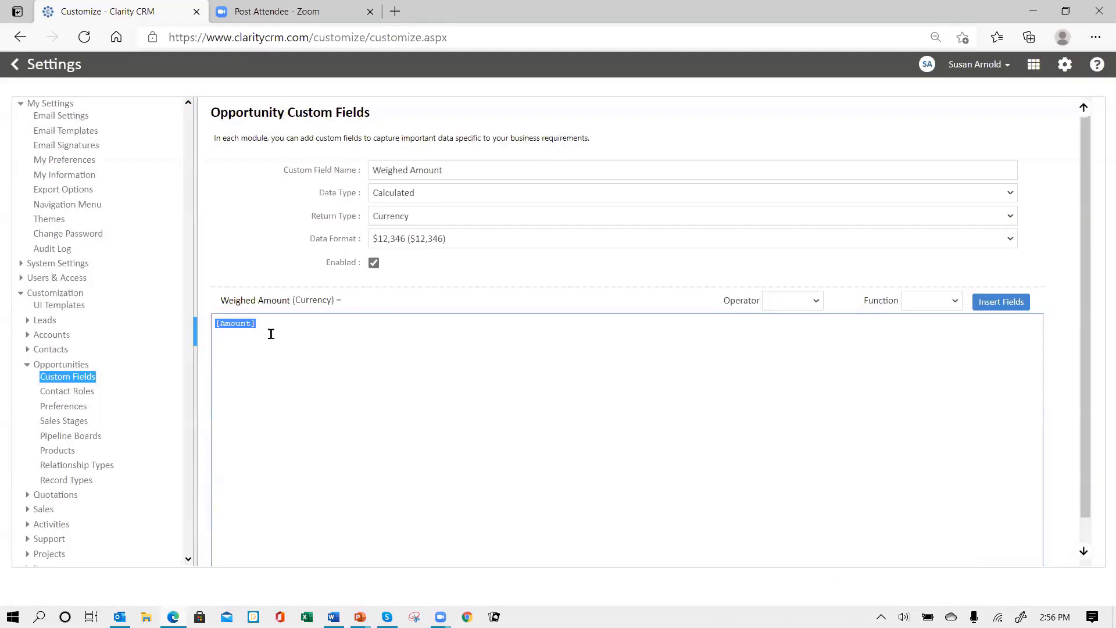
click(271, 334)
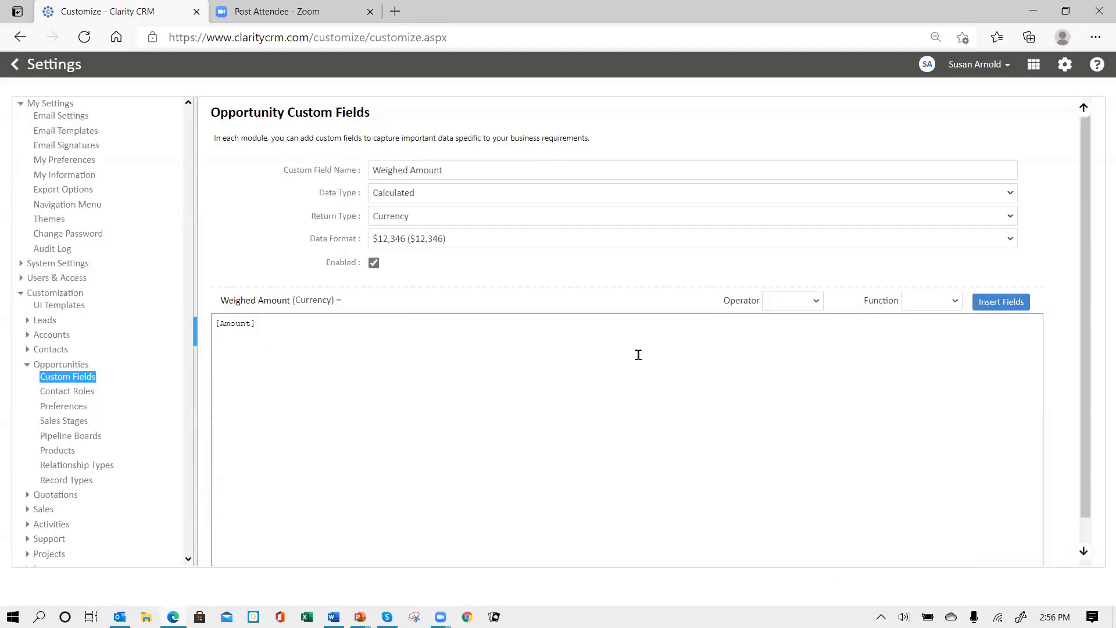
click(816, 302)
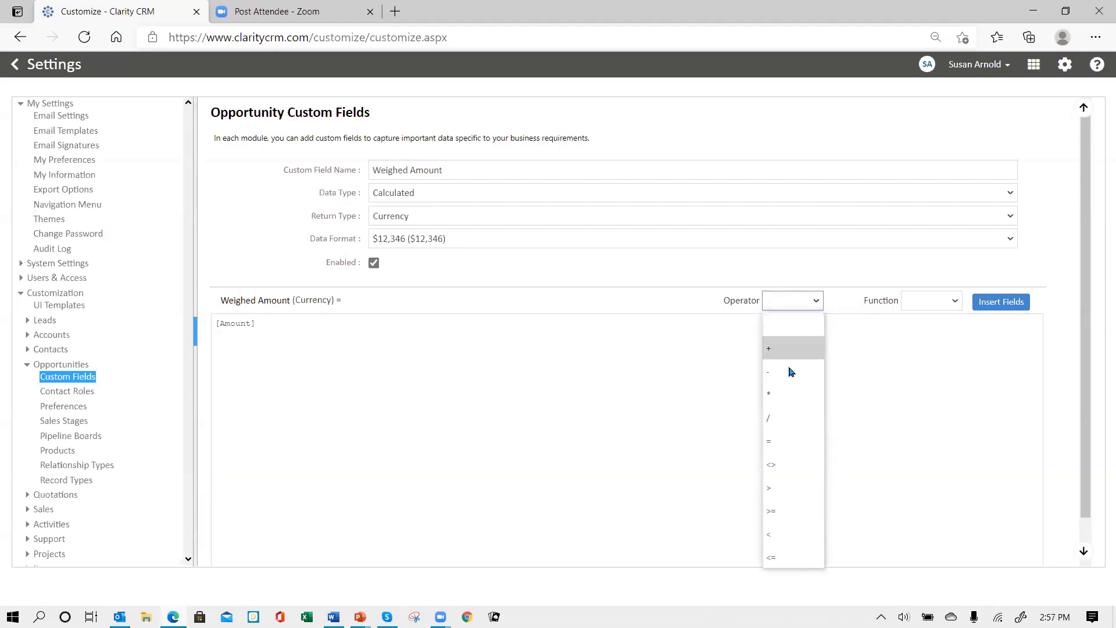
click(782, 390)
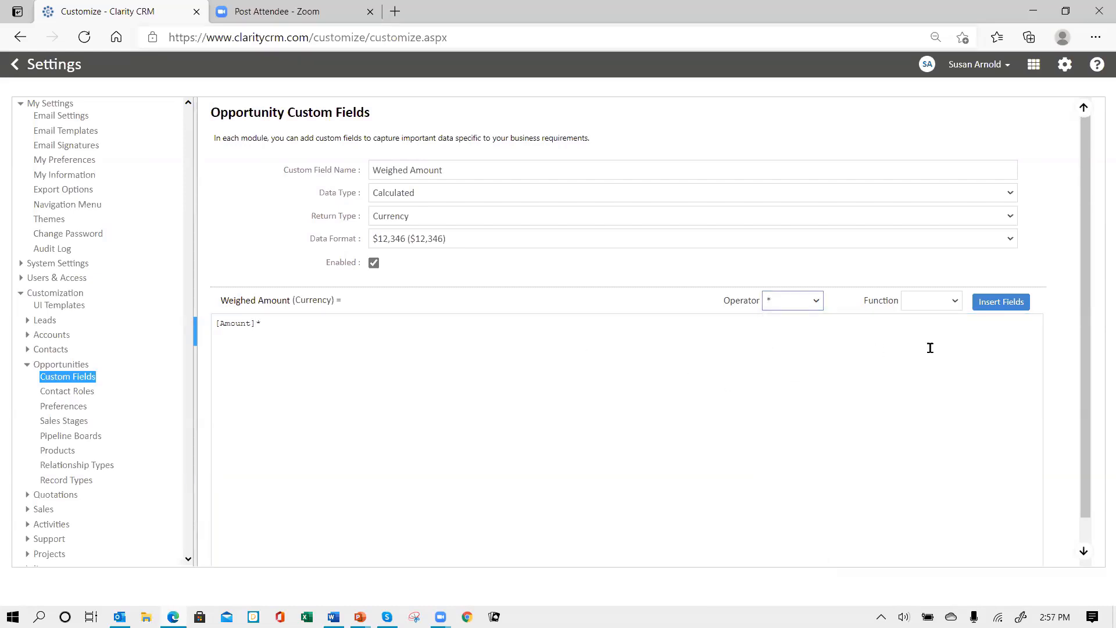
Insert the Probability field after the multiplication sign
click(993, 307)
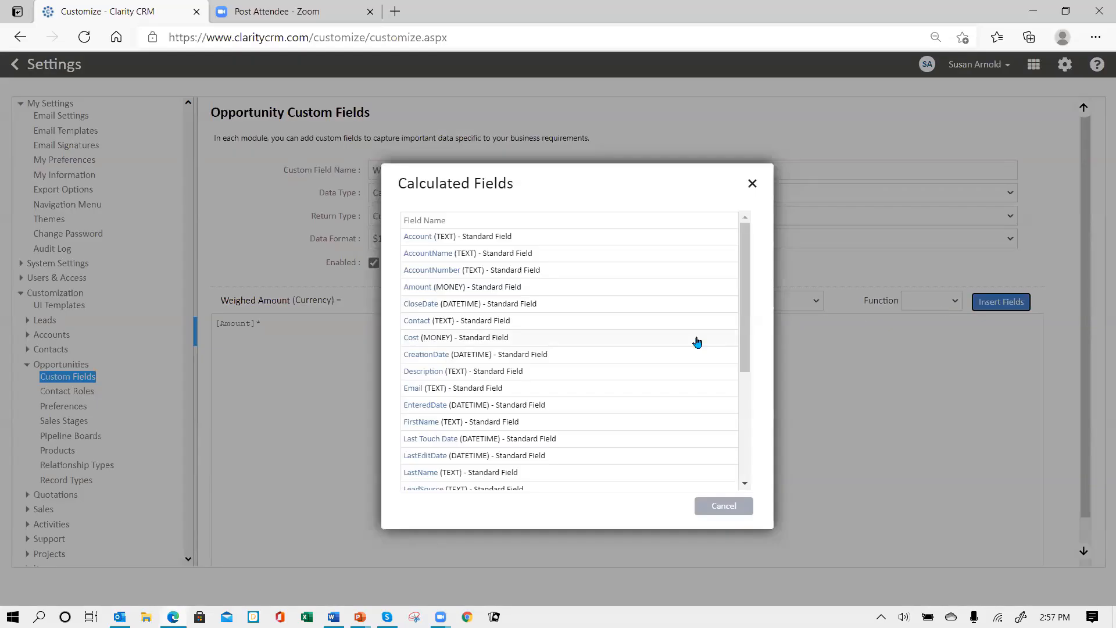
scroll(652, 351, down, 2)
scroll(652, 349, down, 3)
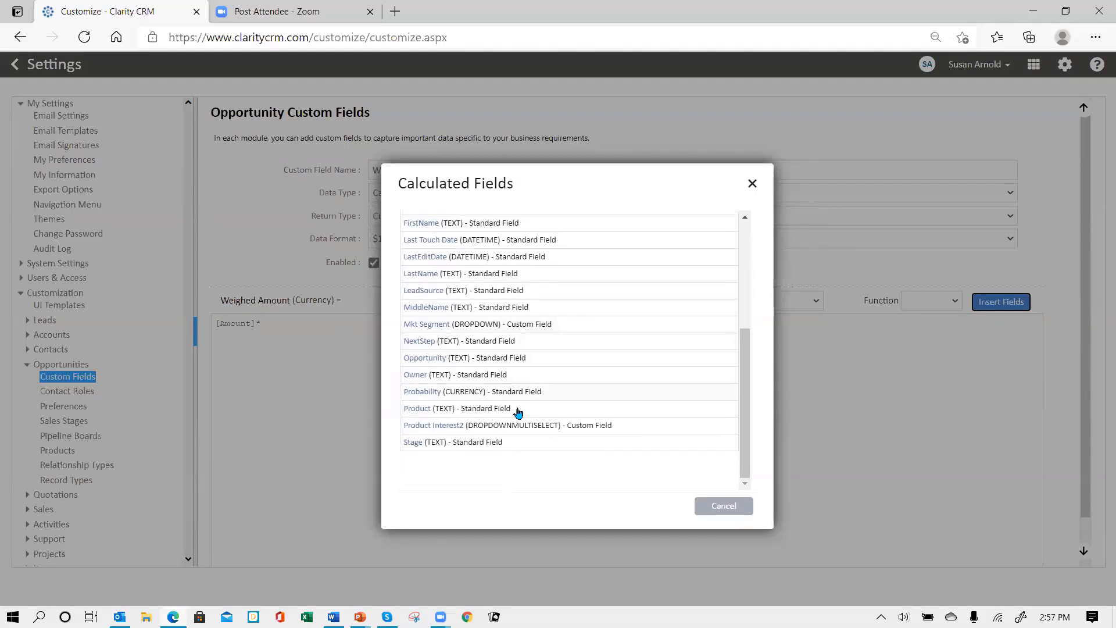
click(431, 393)
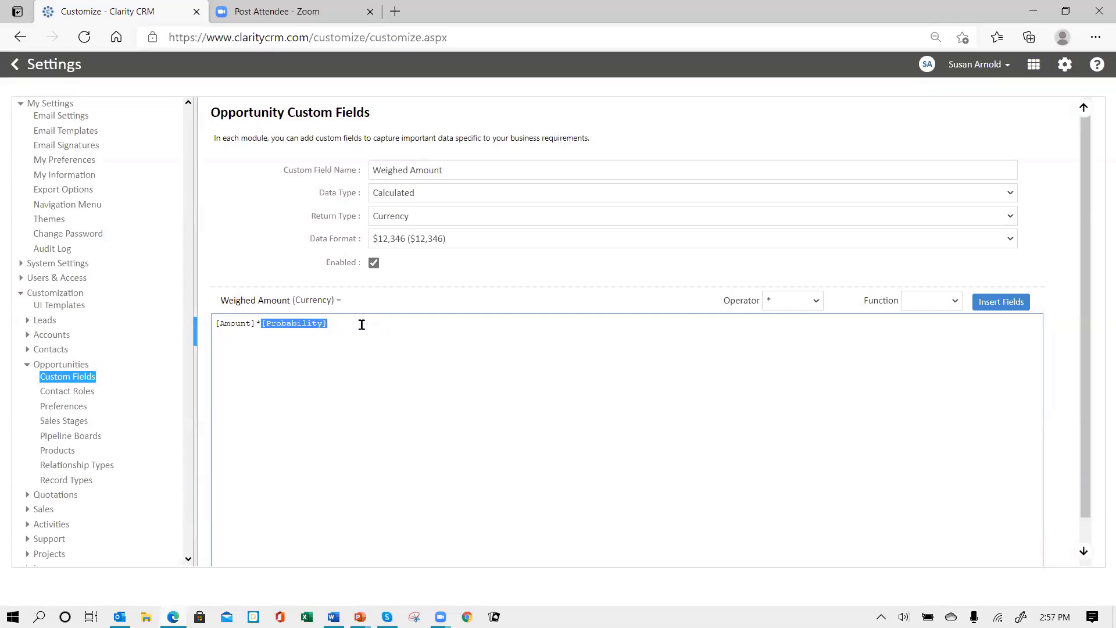
click(324, 329)
Finish the formula as [Amount]*[Probability]/100 and save the field
click(817, 301)
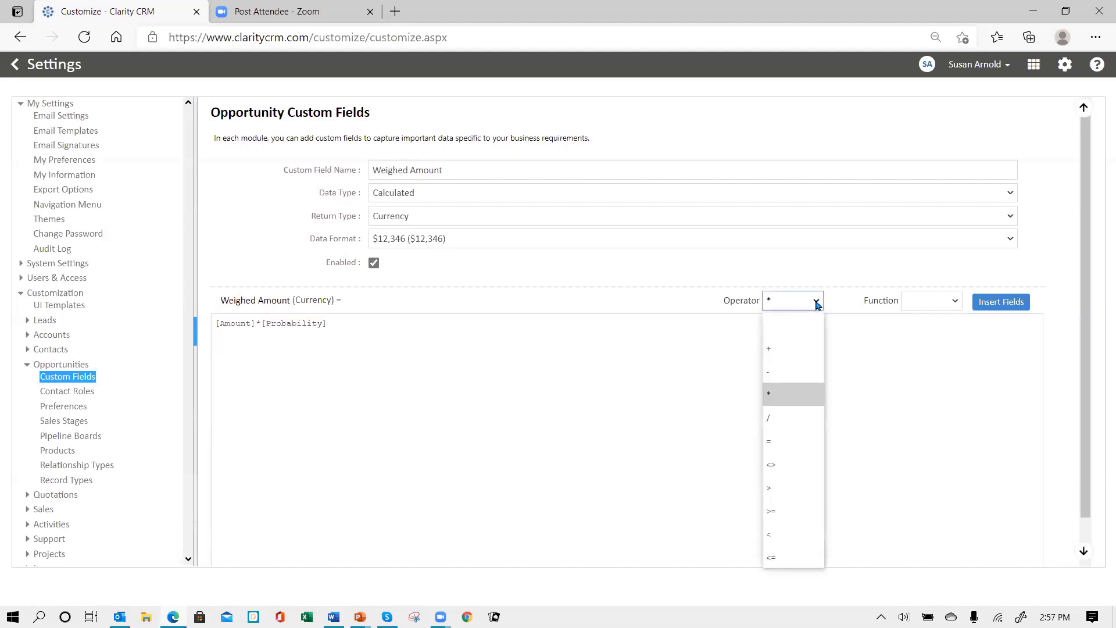
click(778, 419)
click(362, 330)
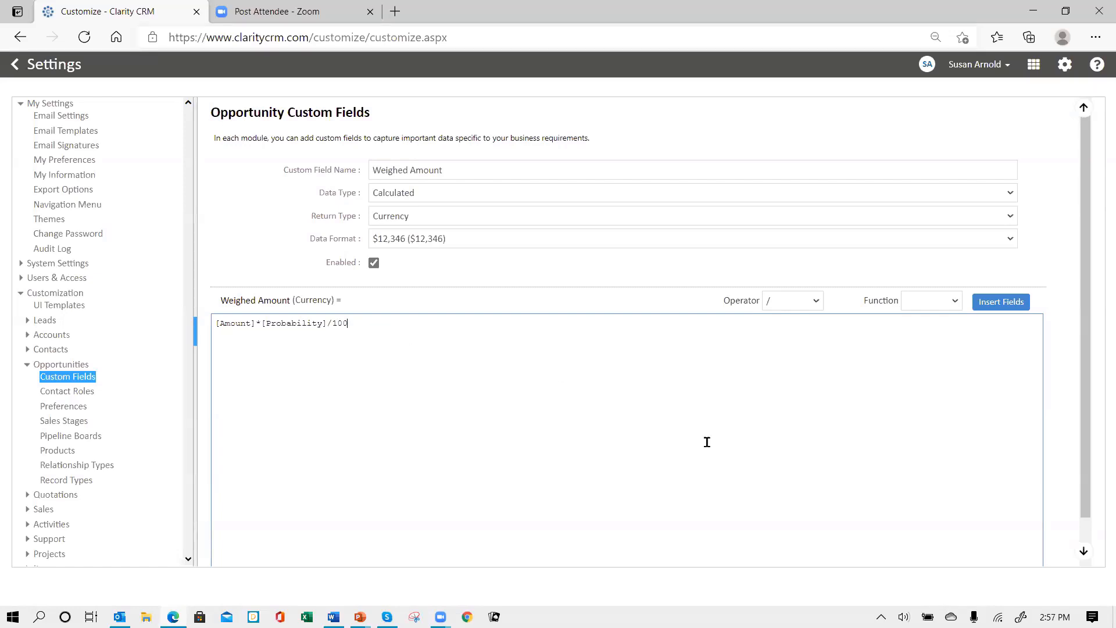
scroll(784, 437, down, 1)
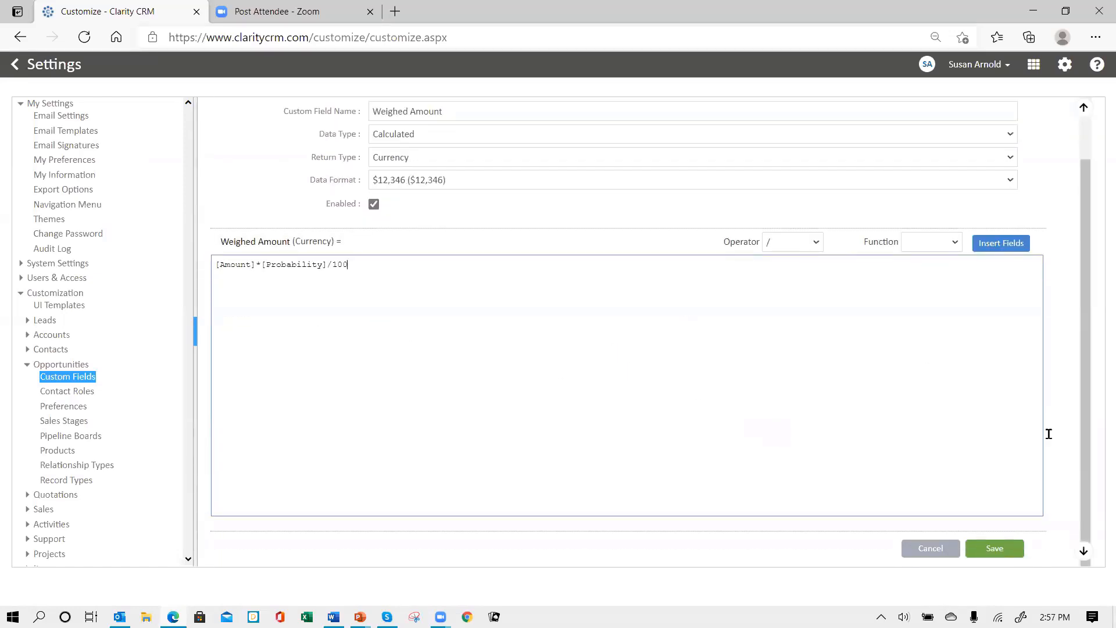
click(991, 550)
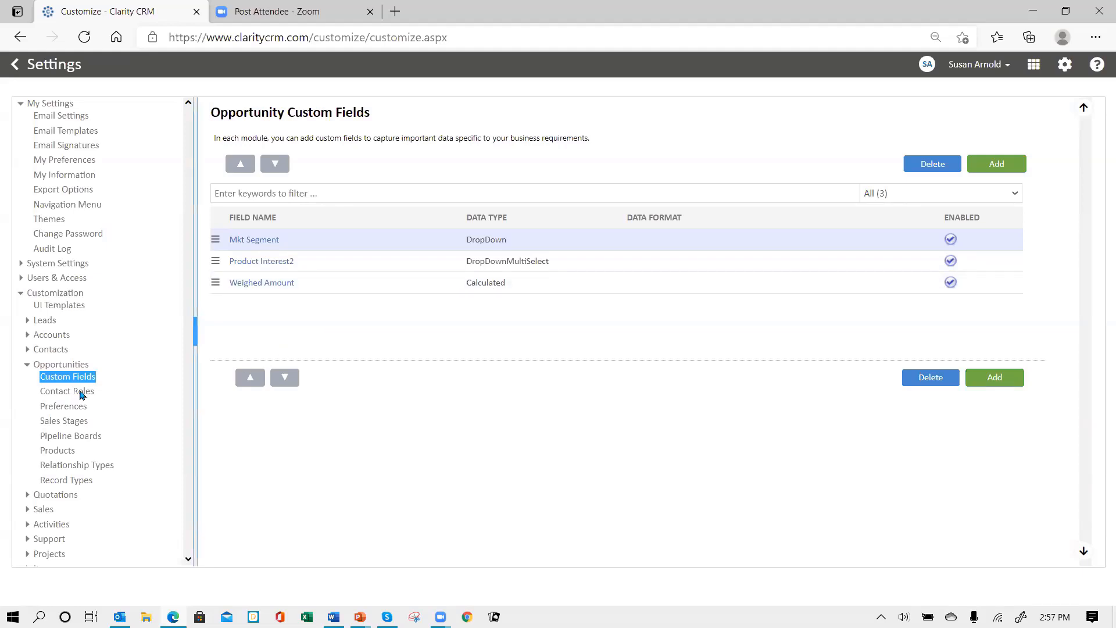
Open the Opportunity UI Template layout for the All profile
click(64, 307)
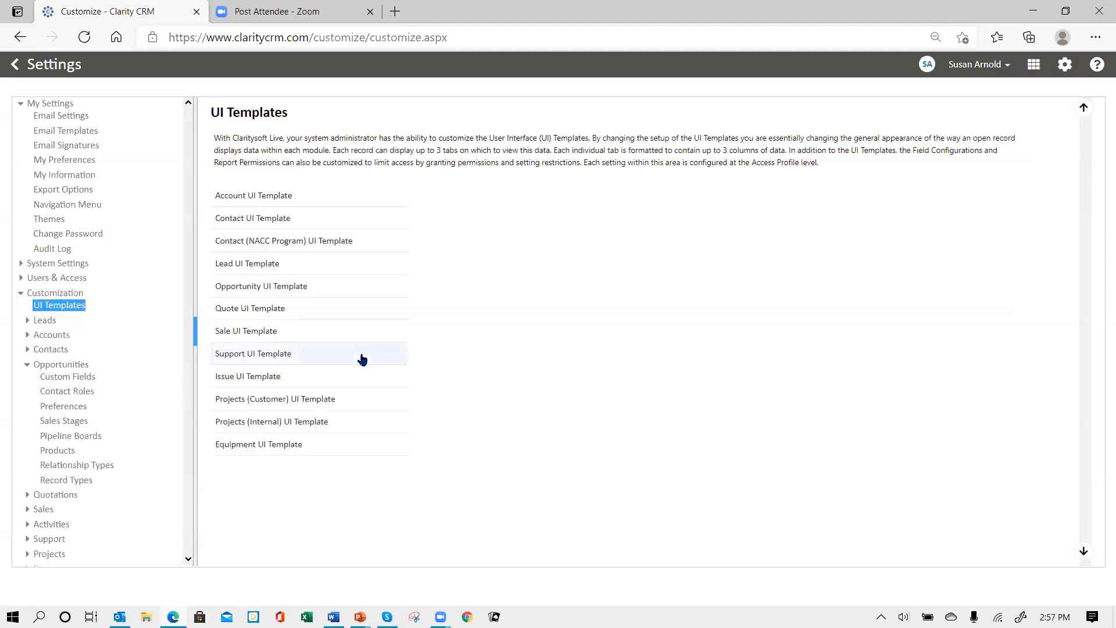
click(295, 286)
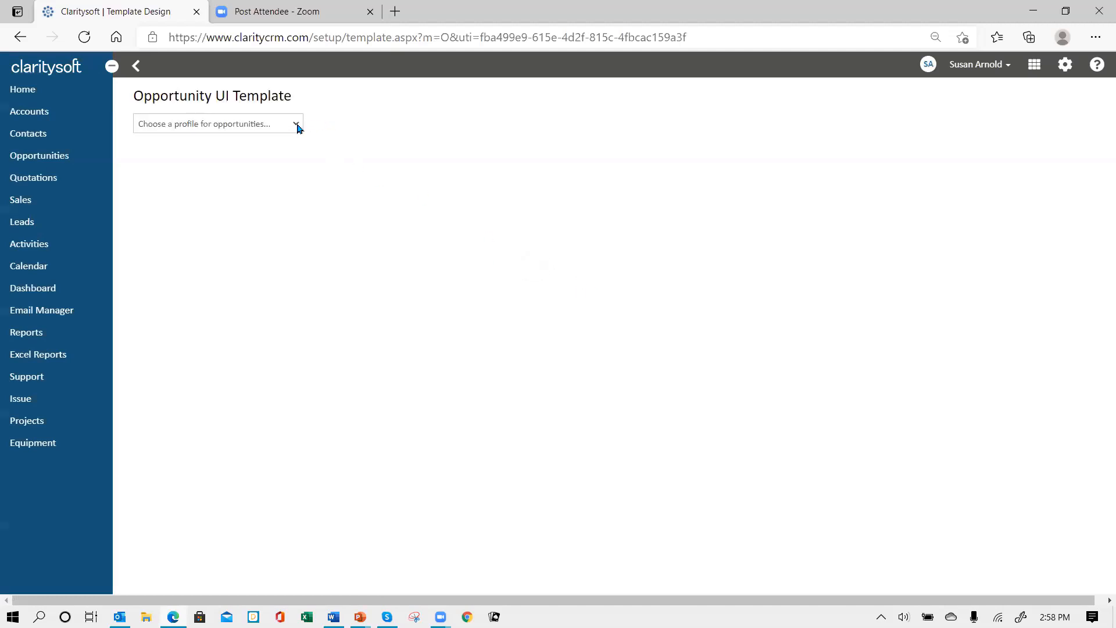
click(282, 129)
click(233, 201)
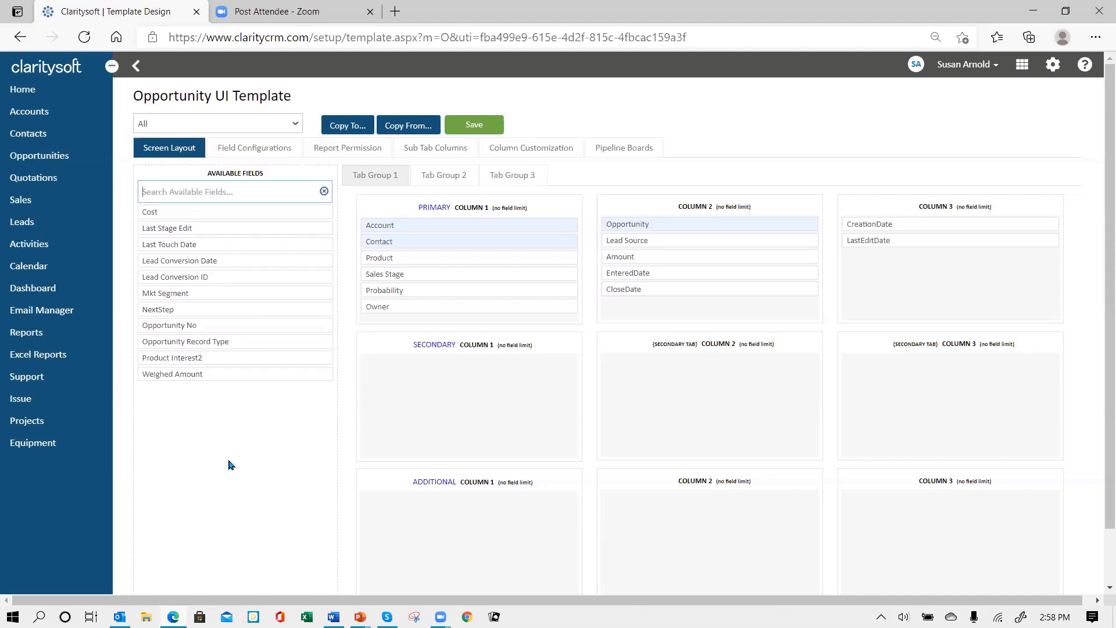
Place Mkt Segment and Product Interest2 in Column 1, and Weighed Amount below Amount
drag(204, 291, 429, 303)
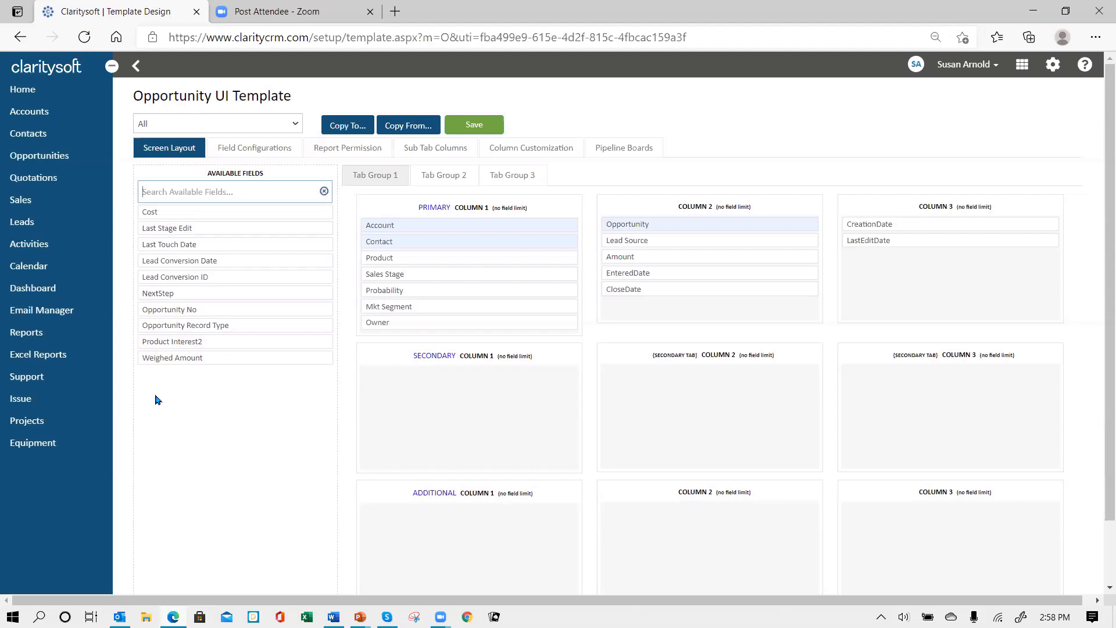
drag(207, 341, 430, 326)
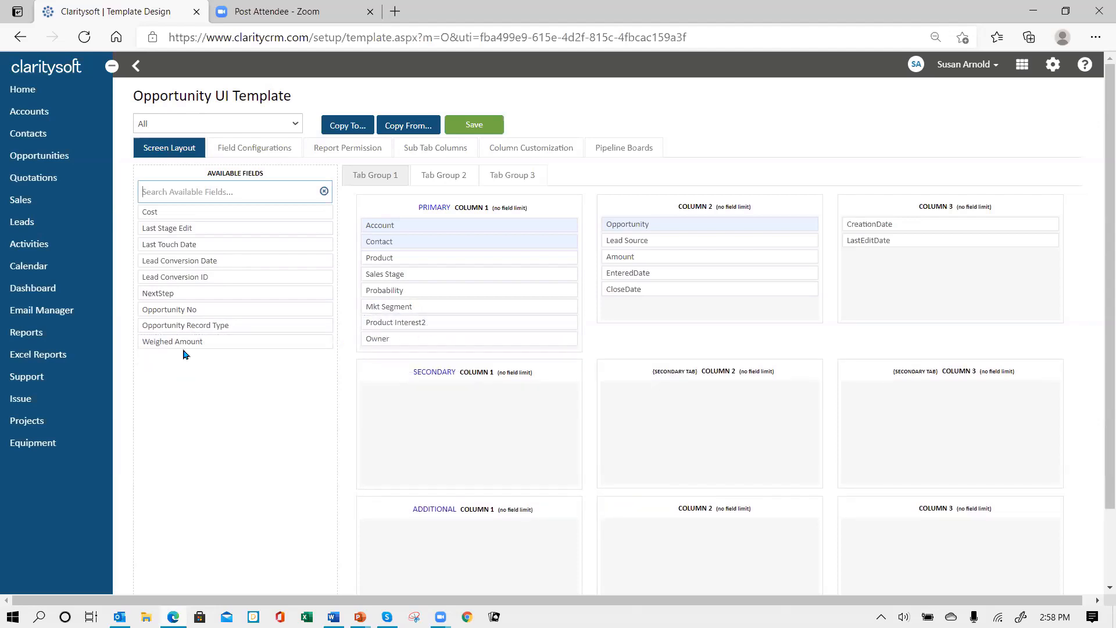
drag(187, 342, 653, 277)
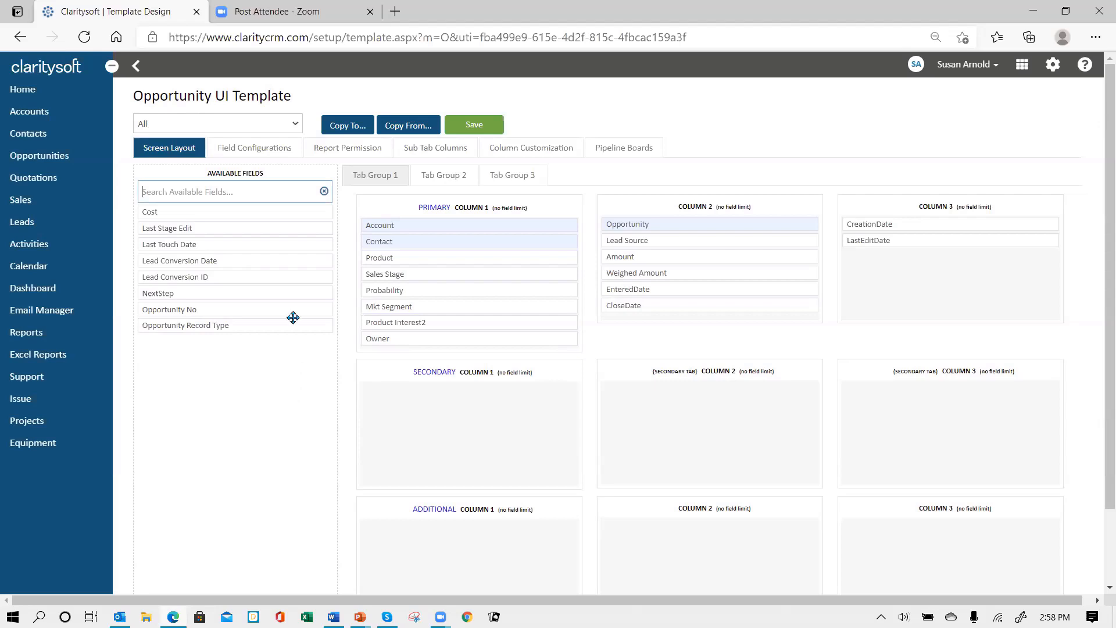
Add Last Touch Date, Last Stage Edit, NextStep and Lead Conversion Date to Column 3, then save
drag(254, 249, 927, 253)
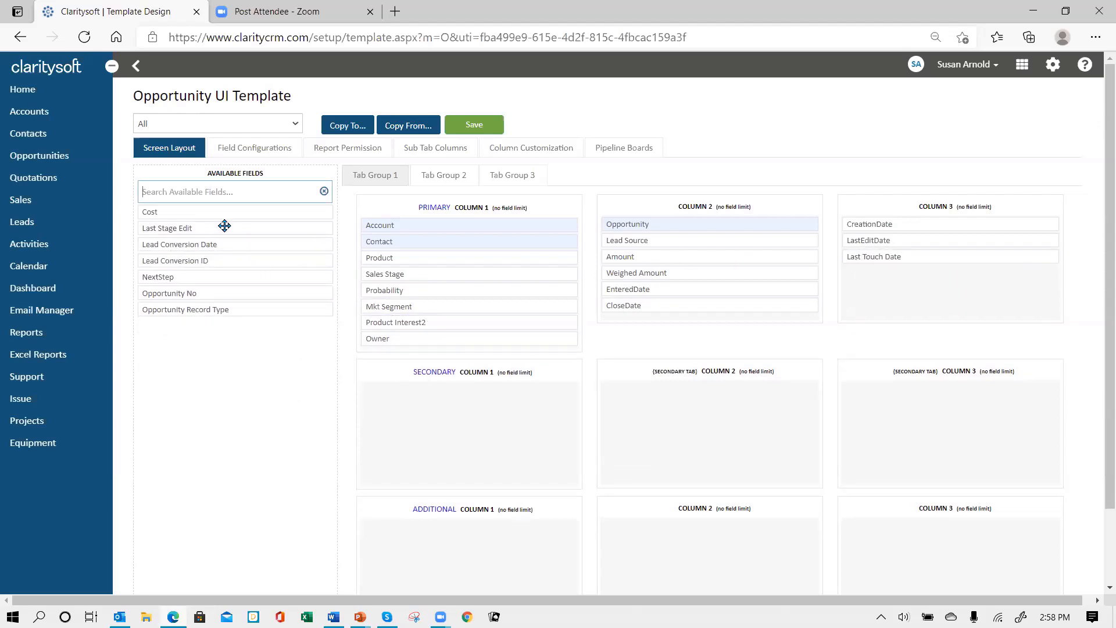
drag(224, 228, 925, 274)
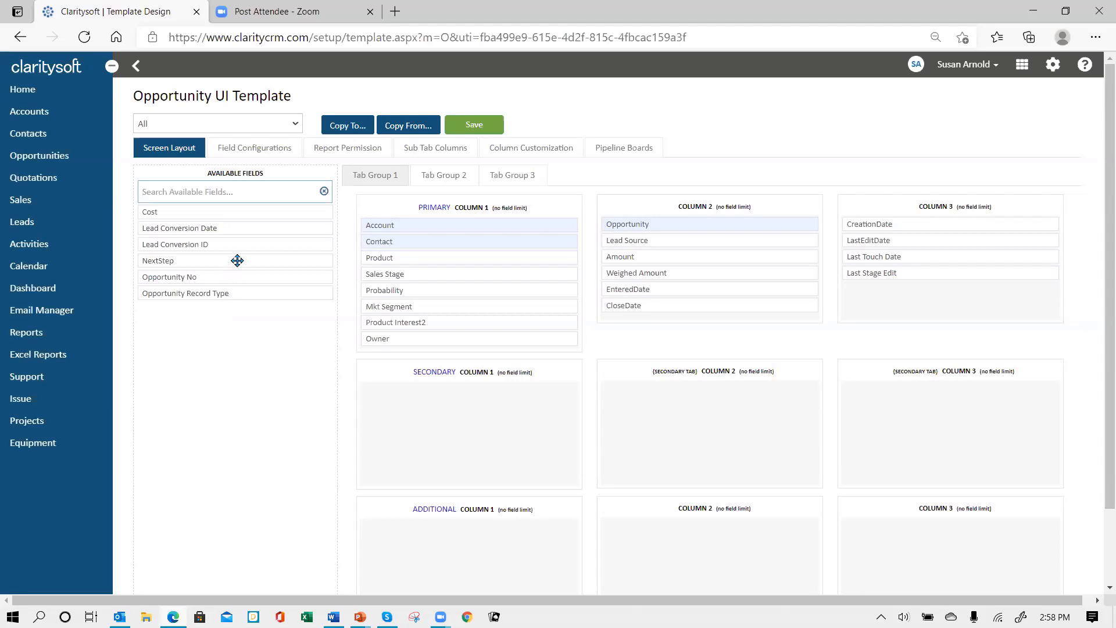
drag(237, 261, 942, 293)
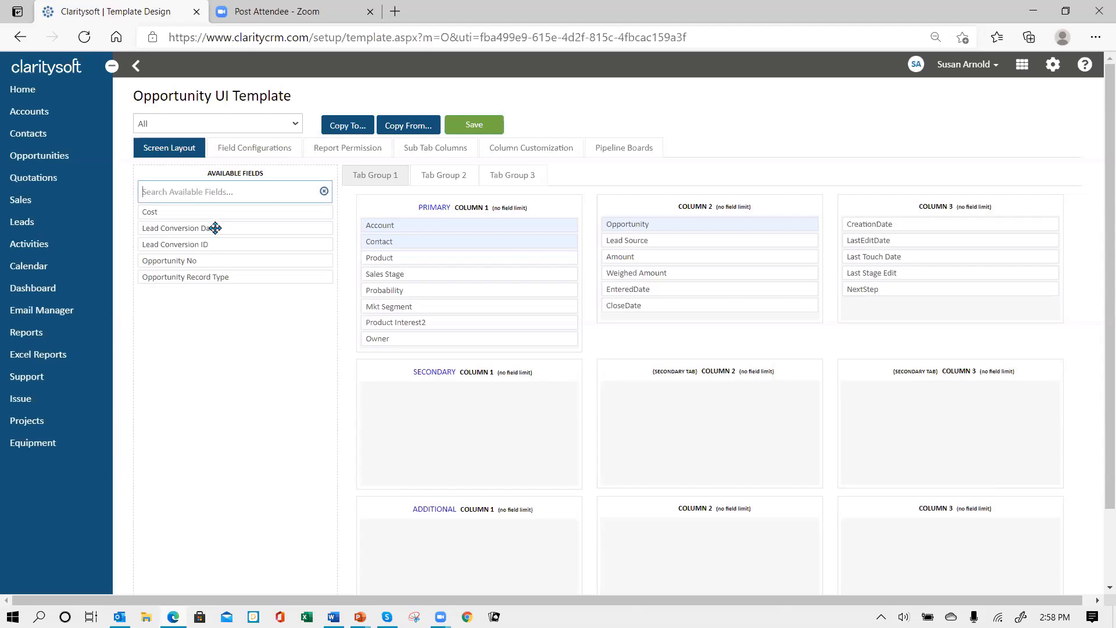
drag(215, 227, 923, 305)
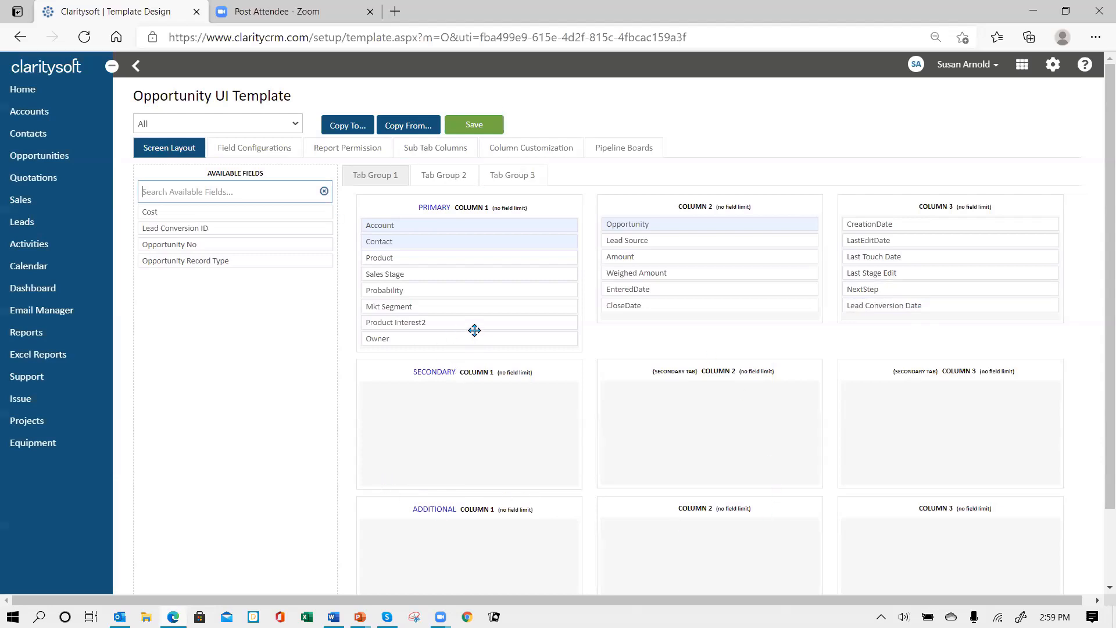
click(481, 129)
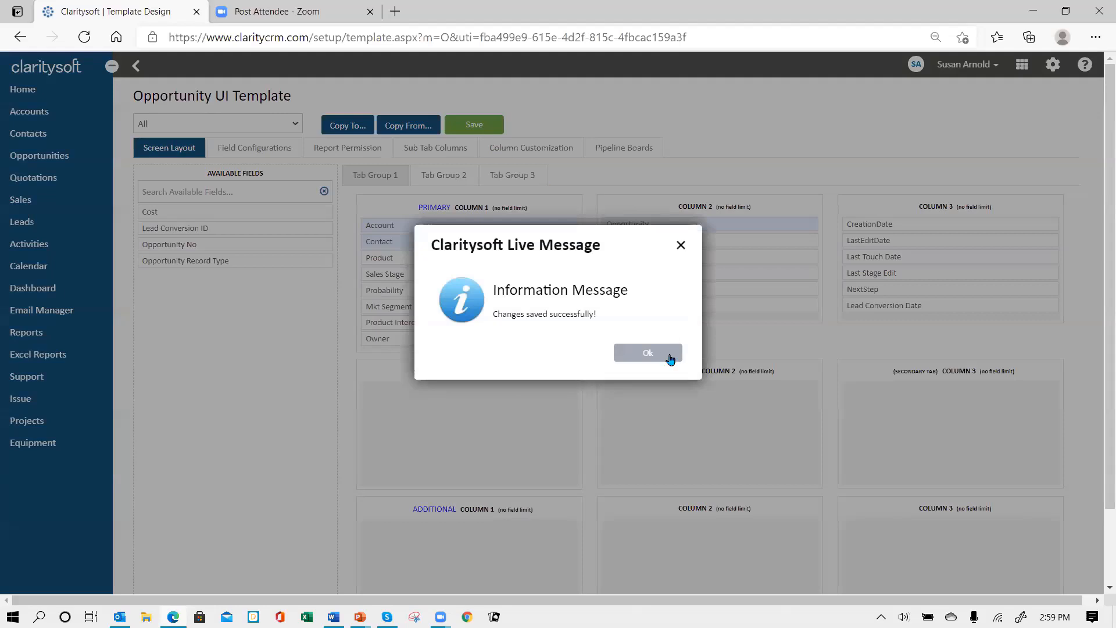
click(669, 355)
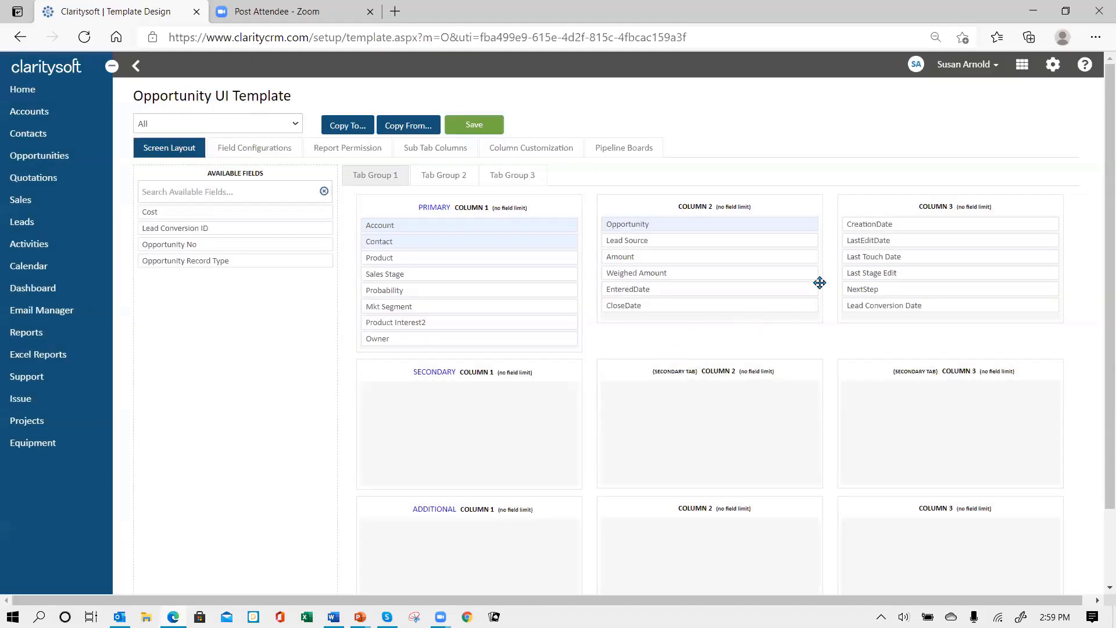
Log out and sign back in with the account password
click(997, 68)
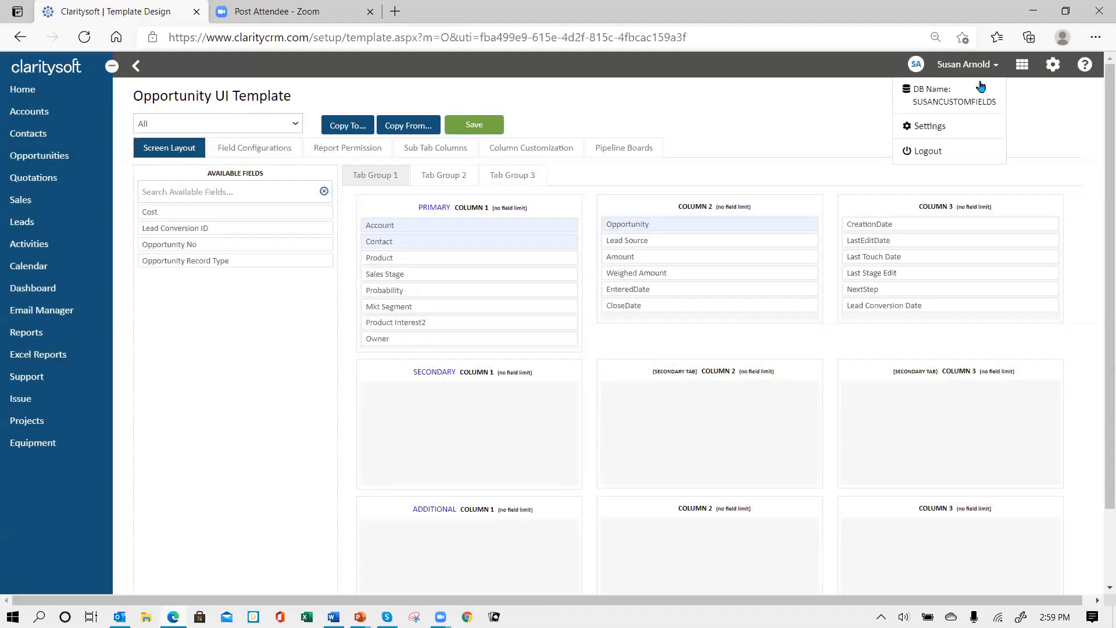
click(924, 153)
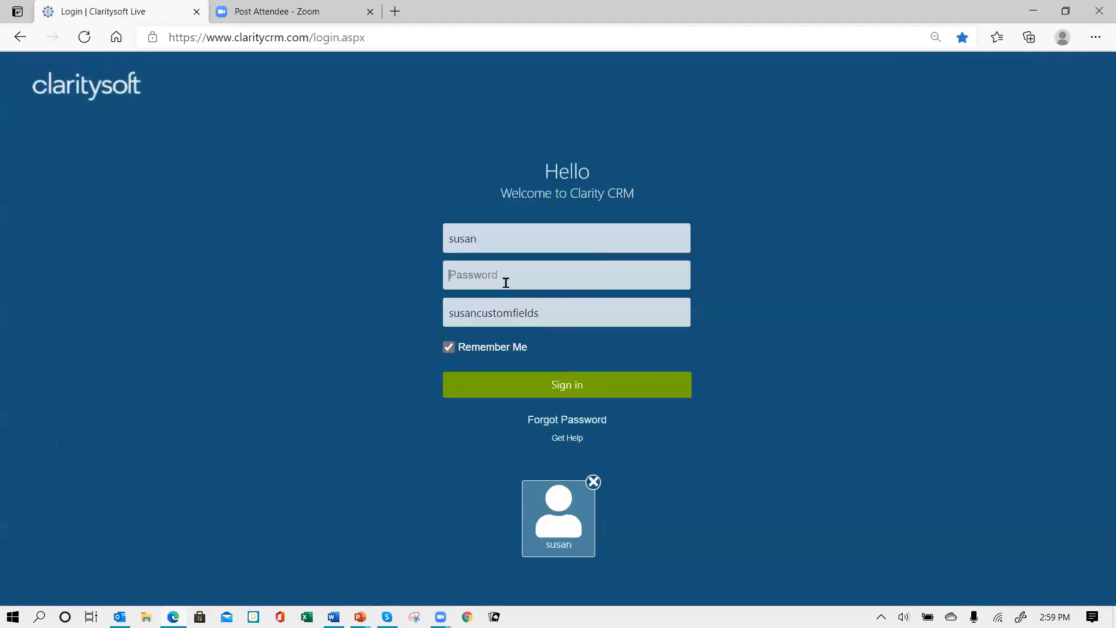
text(•••••••)
key(Return)
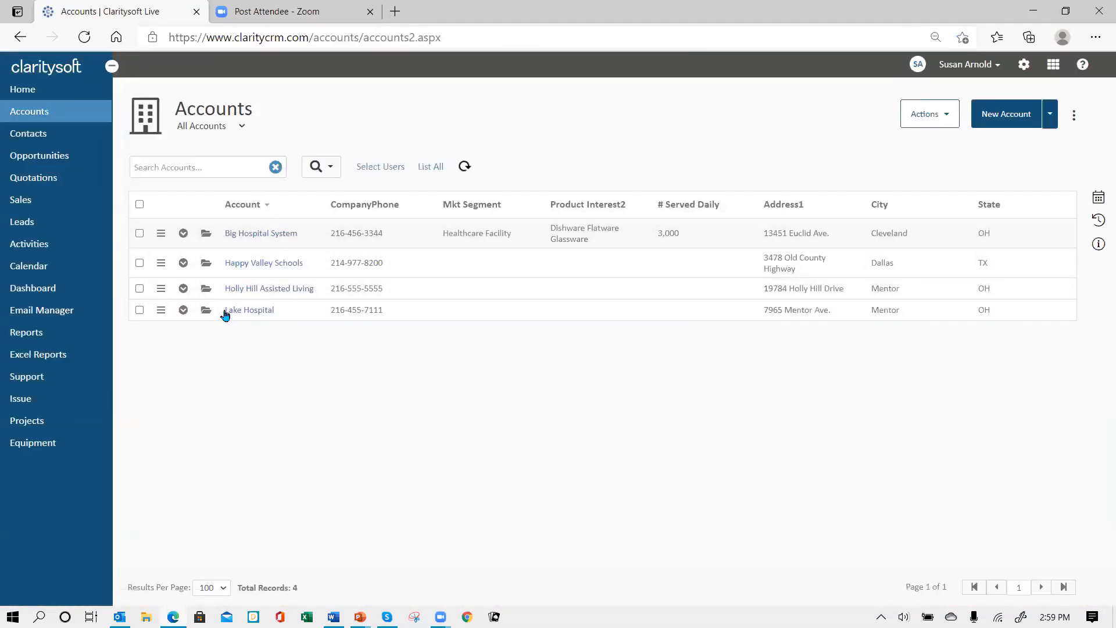
Confirm opportunity O00003 shows a $3,000 Weighed Amount, then start a new opportunity
click(46, 165)
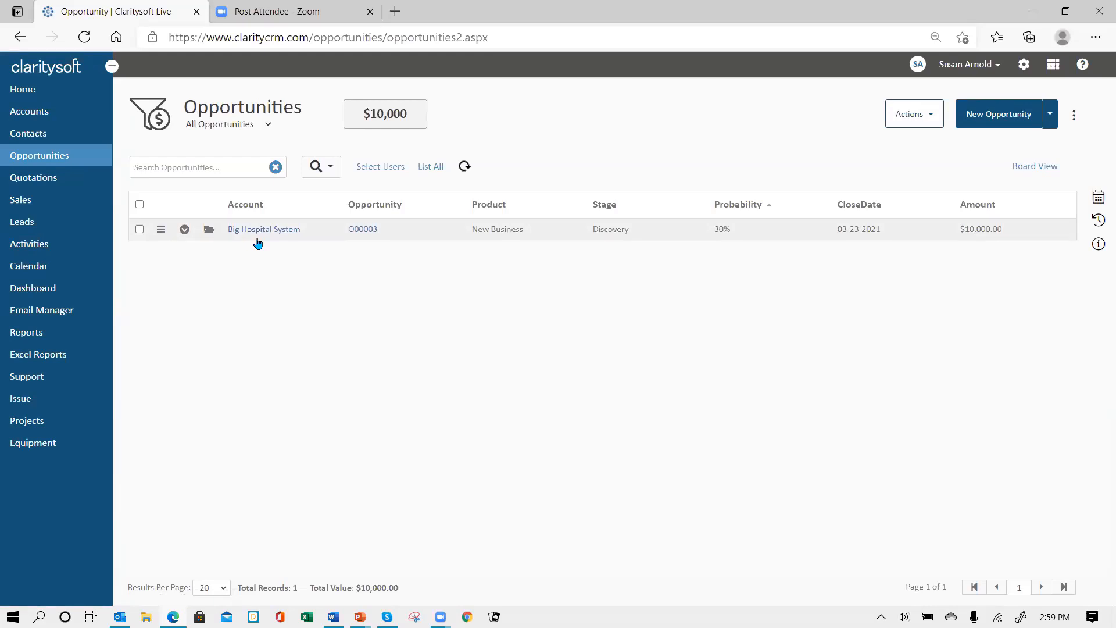
click(208, 232)
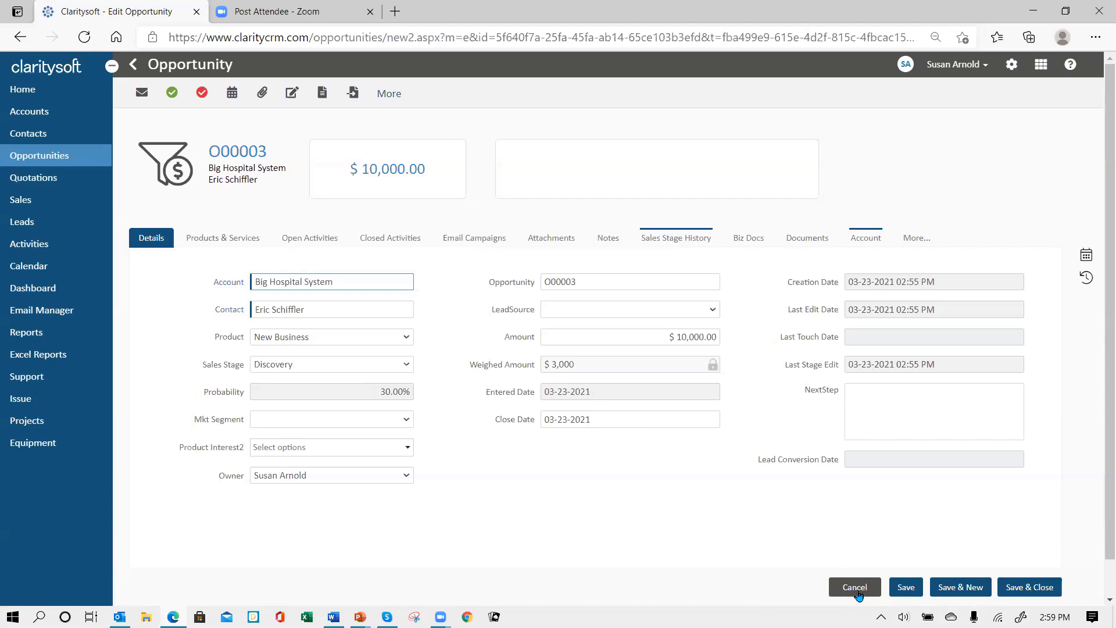
click(855, 588)
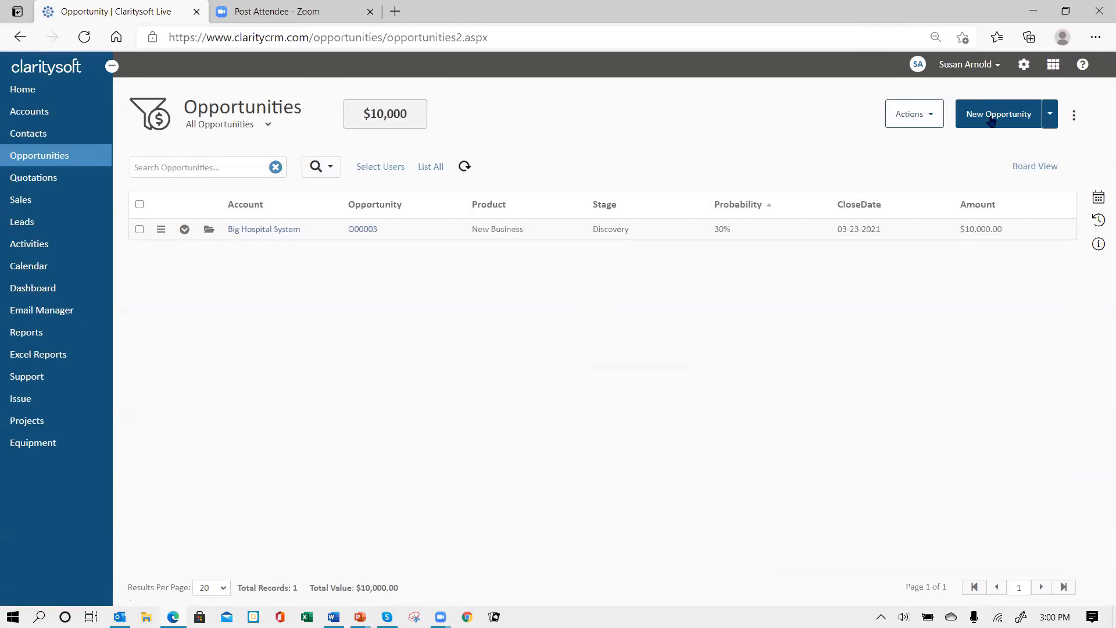
click(991, 117)
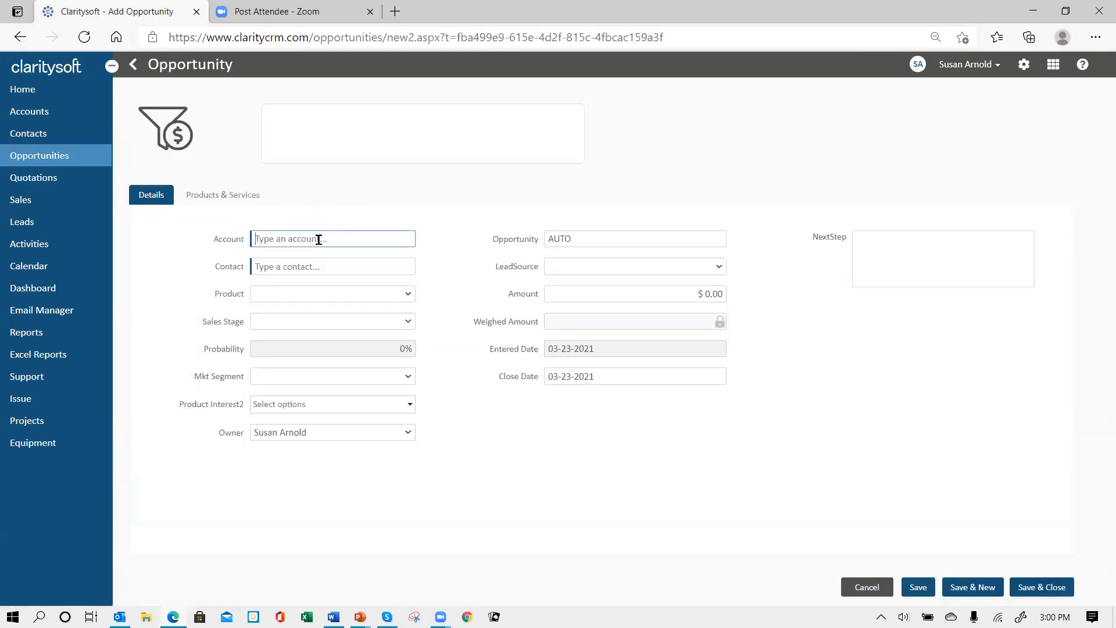
Set the opportunity's account to Big Hospital System and pick the suggested contact
text(bif)
key(BackSpace)
text(g)
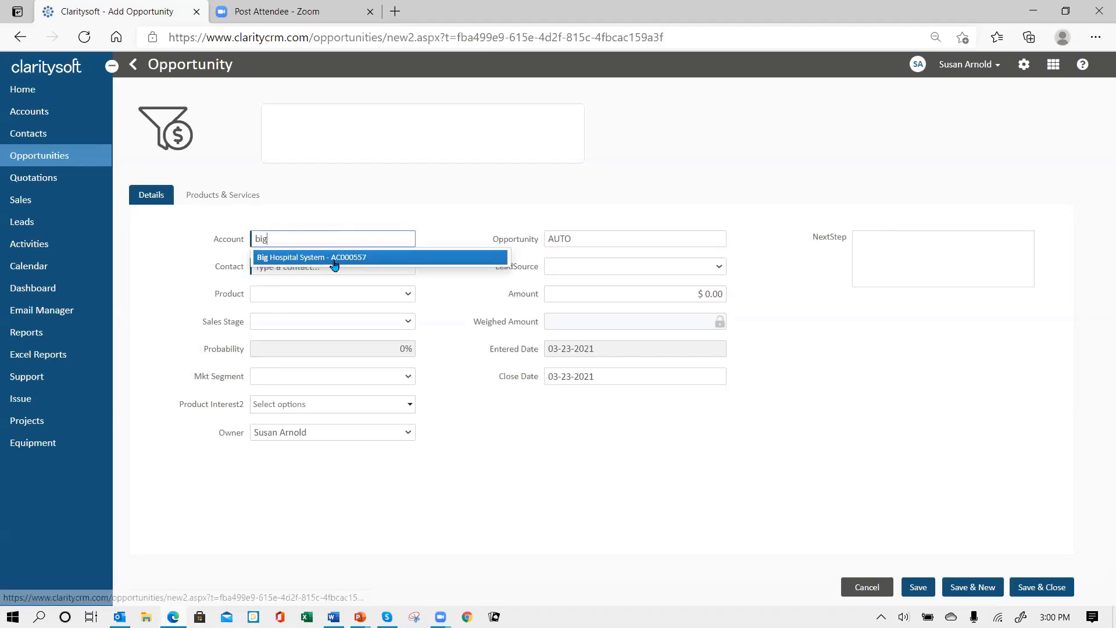
click(336, 256)
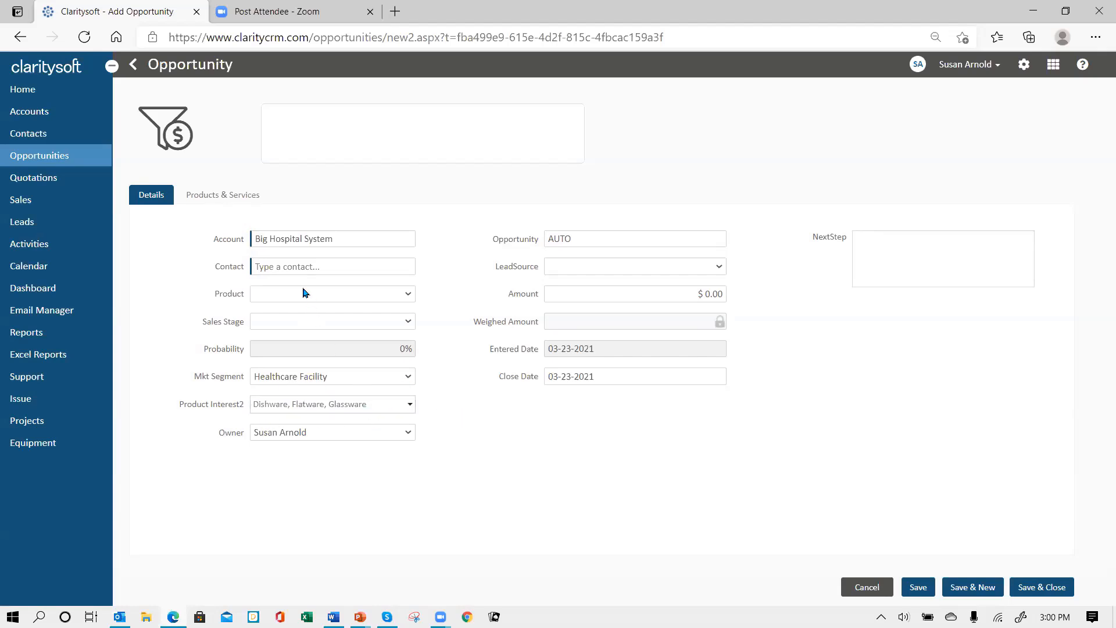
click(292, 268)
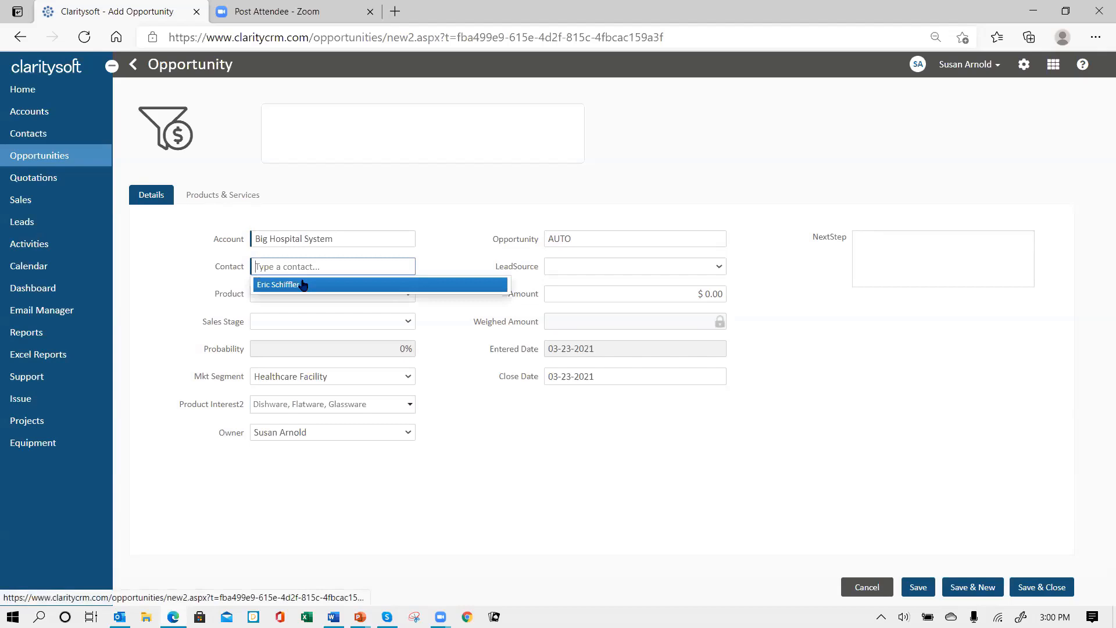
click(302, 284)
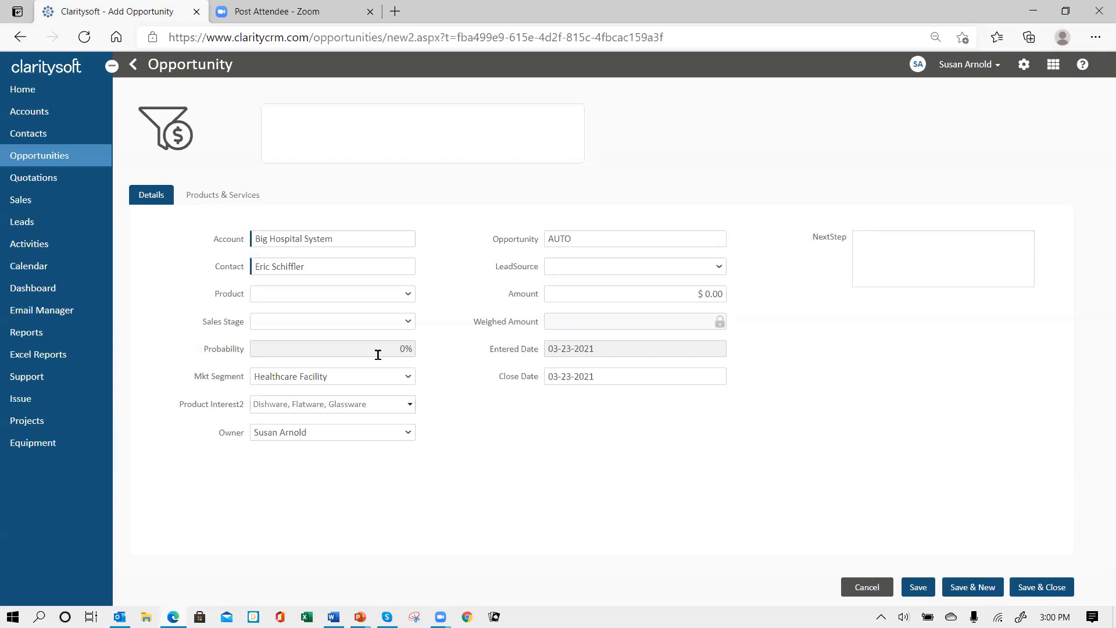
Set Product to New Business and Sales Stage to Discovery
click(408, 295)
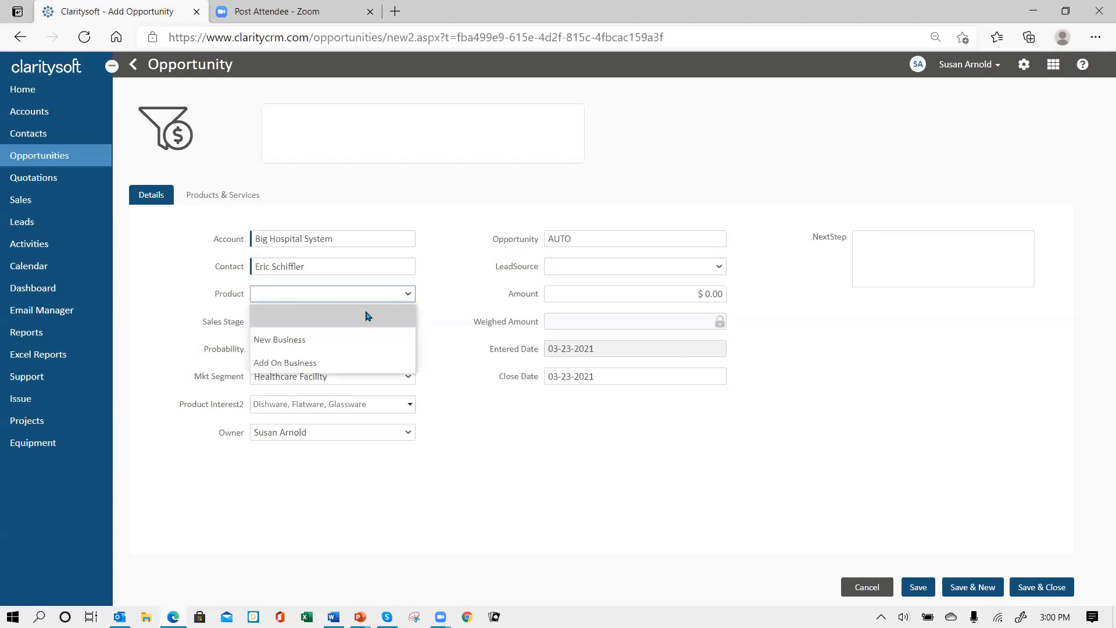
click(345, 340)
click(408, 322)
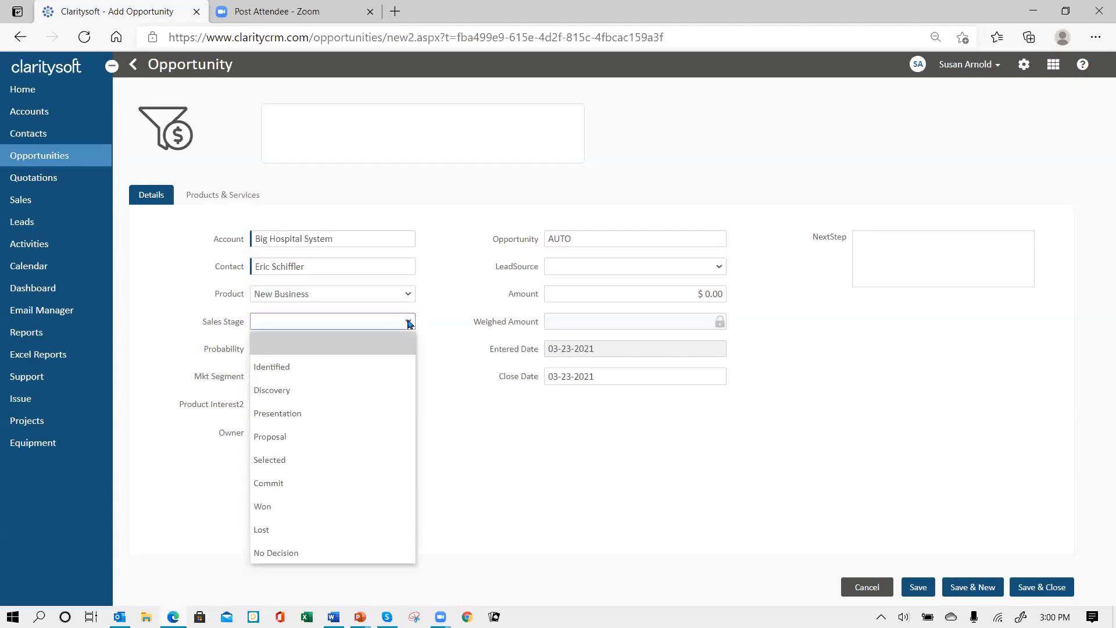
click(312, 391)
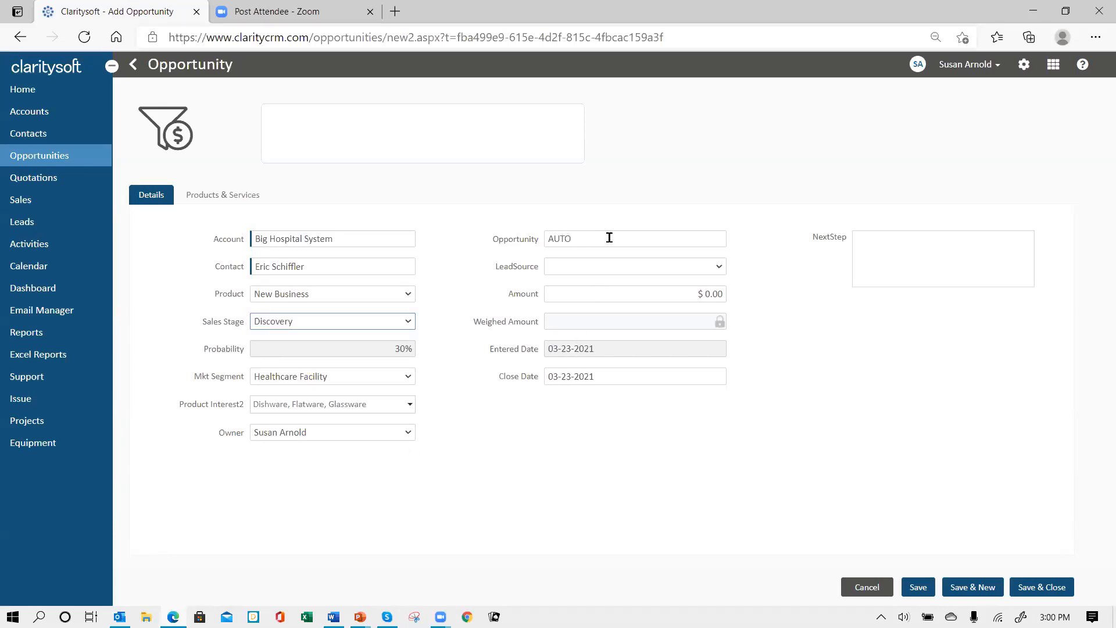
Rename the opportunity from AUTO to 'new meal project', enter 10000 as Amount, and save
double_click(573, 235)
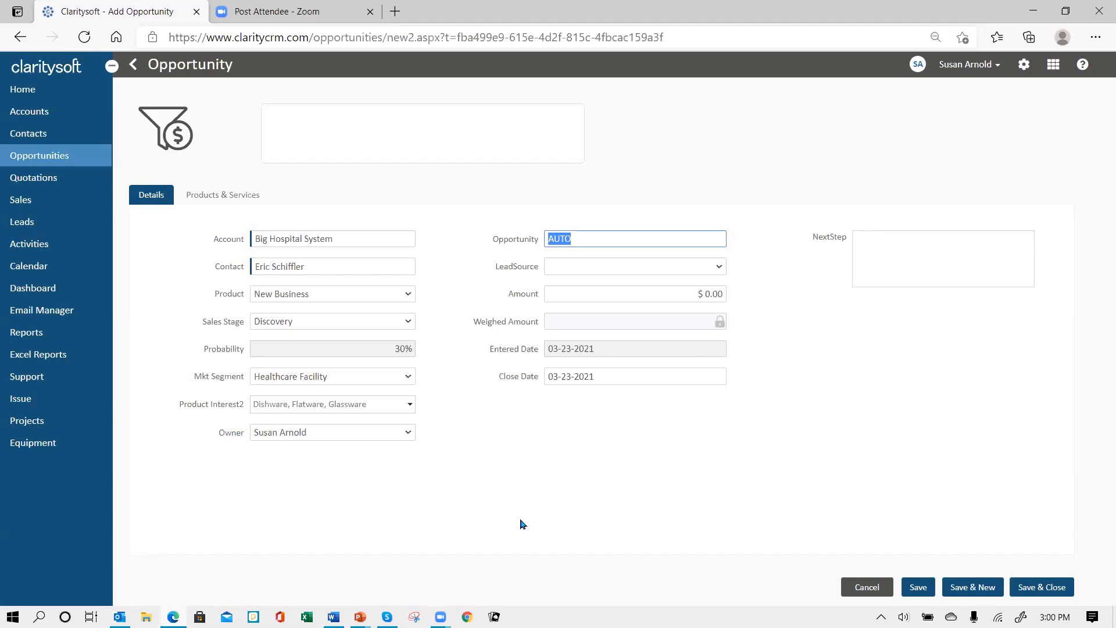
text(new meal project)
click(721, 293)
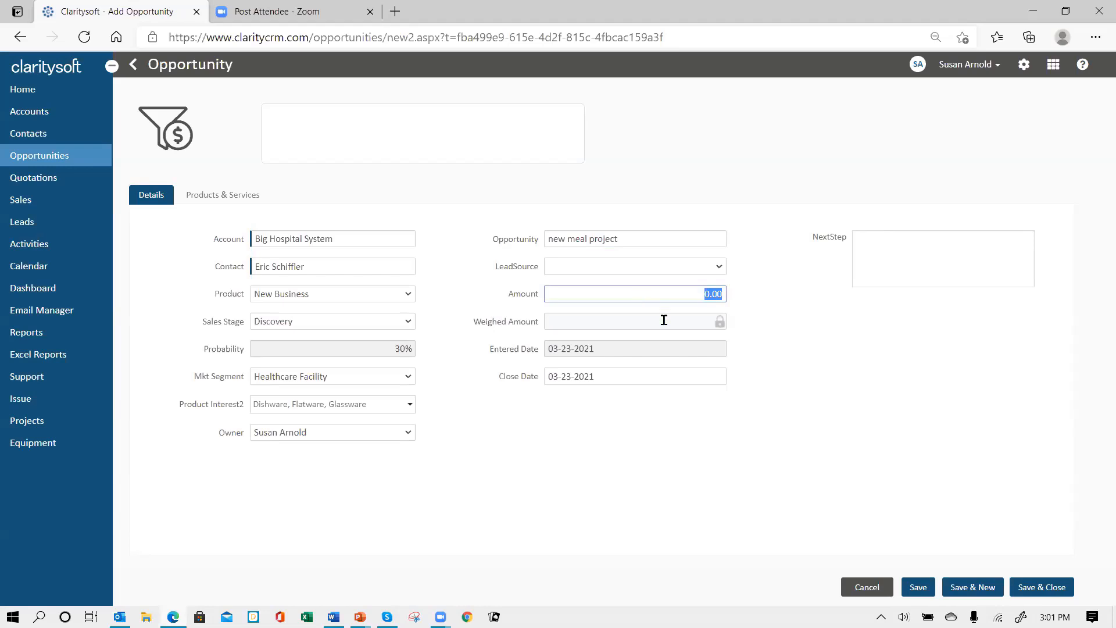
text(10000)
key(Tab)
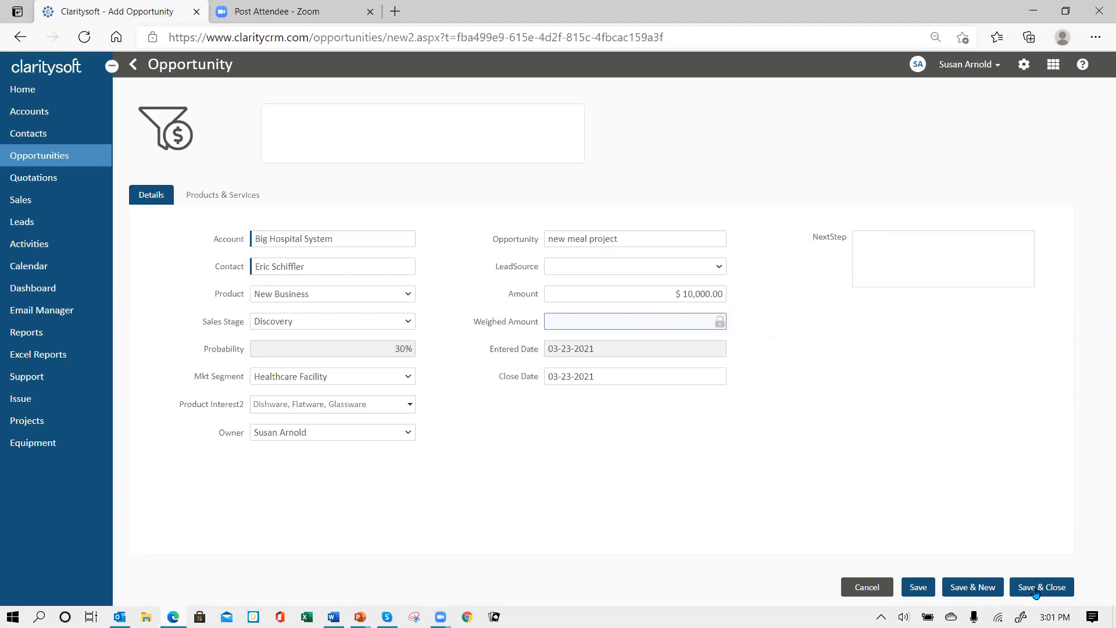
click(918, 587)
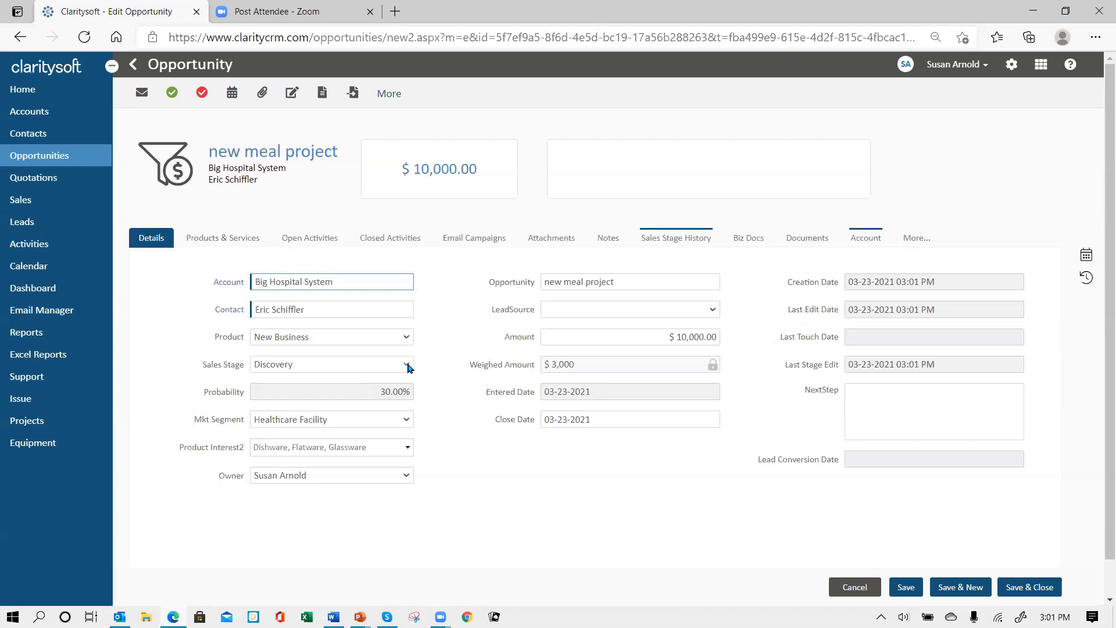
Change the sales stage to Presentation, save, and return to the Opportunities list
click(407, 367)
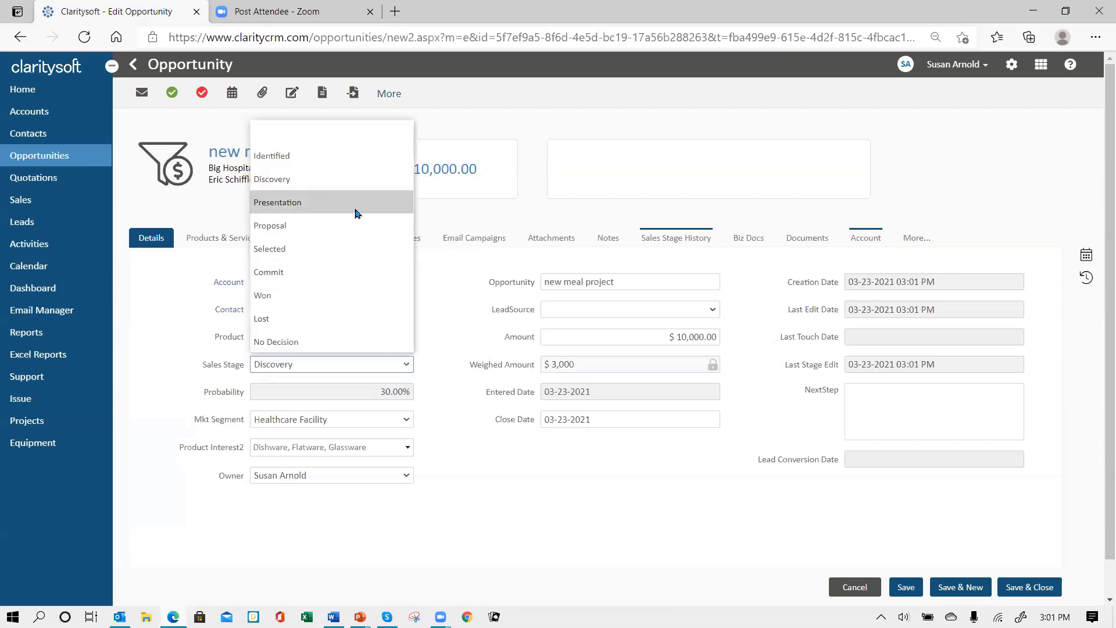
click(356, 214)
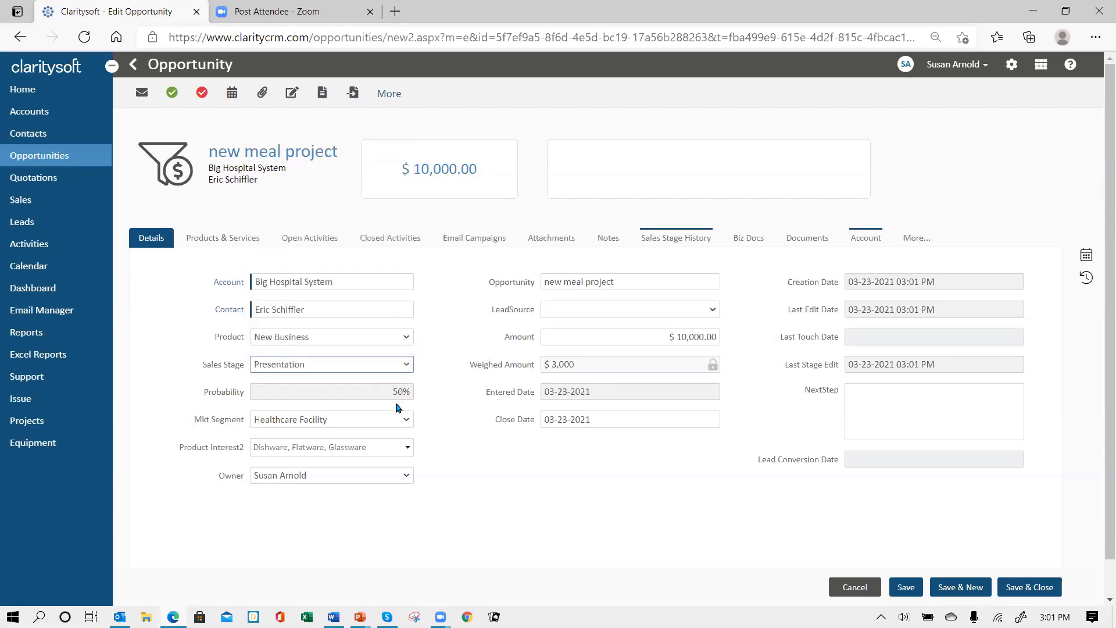
click(906, 587)
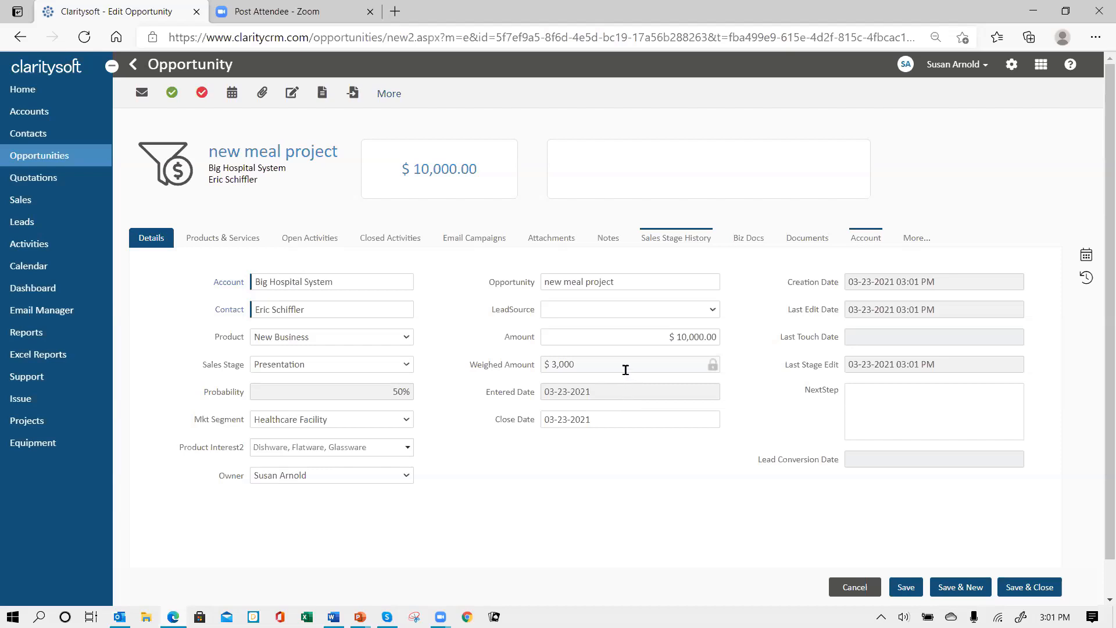
click(909, 590)
click(1024, 591)
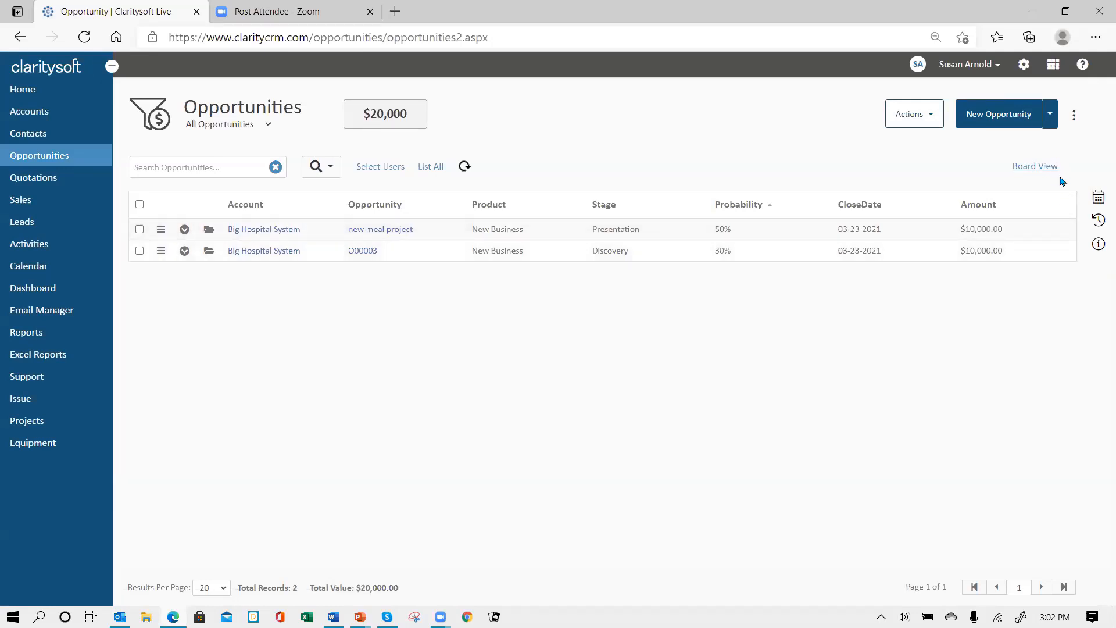
Add Weighed Amount to the Opportunities list's visible columns via Column Settings
click(1072, 119)
click(995, 150)
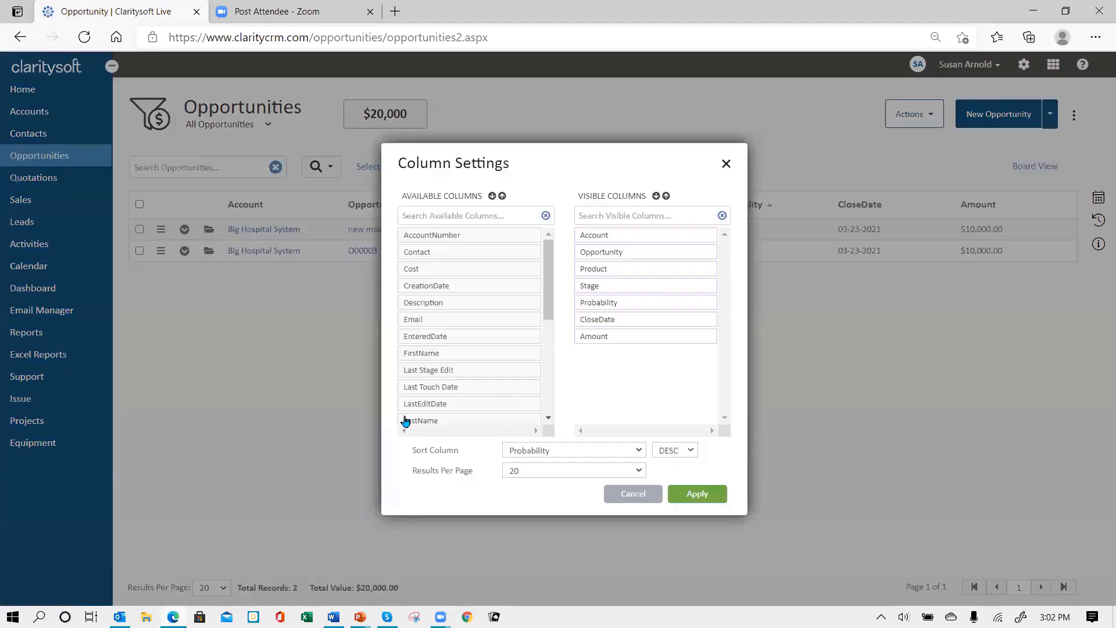
scroll(552, 414, down, 4)
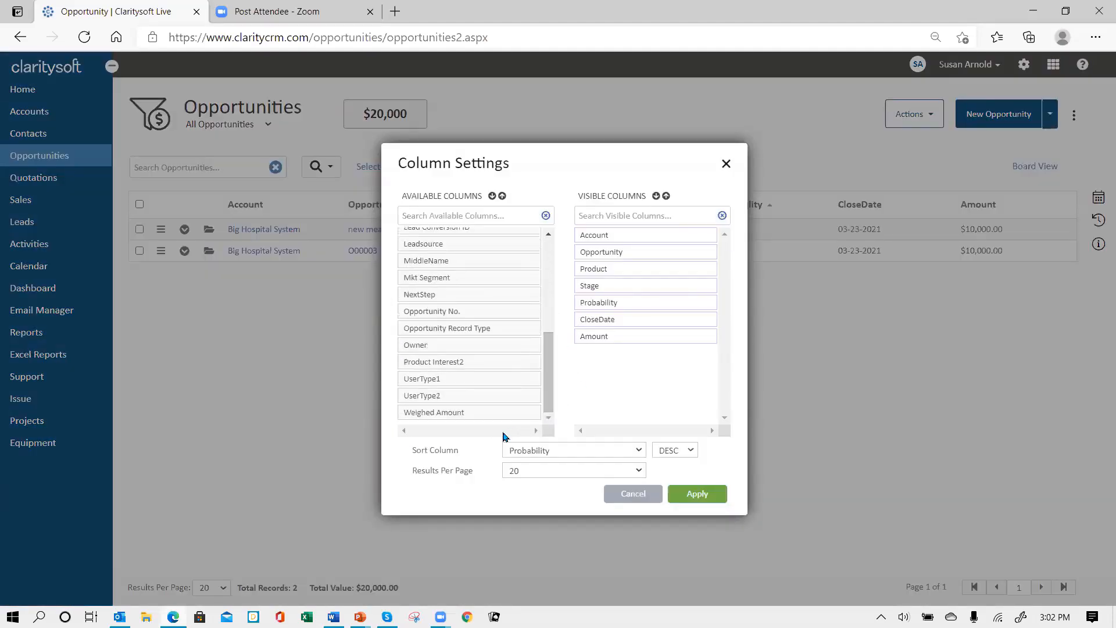
drag(441, 412, 615, 357)
click(697, 504)
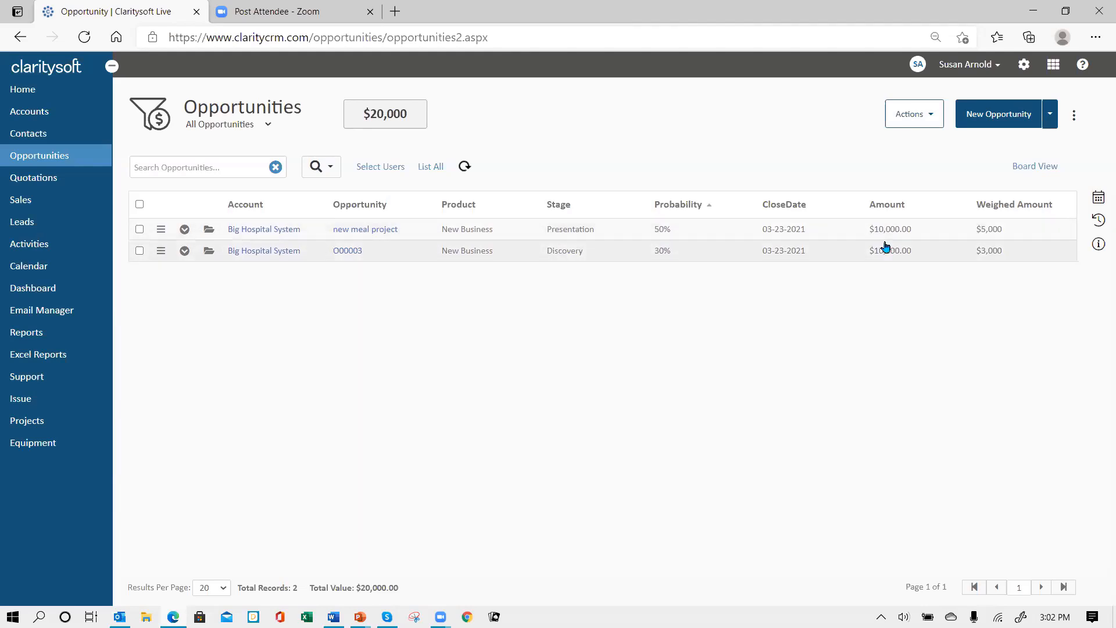
Reorder the columns so Probability comes after CloseDate, and apply
click(1074, 119)
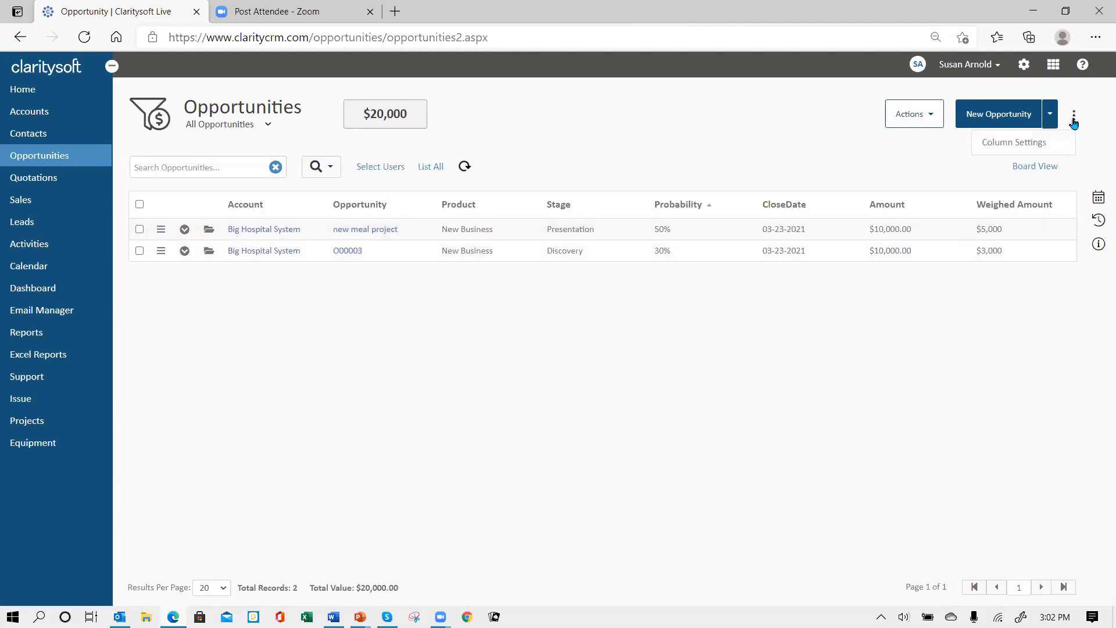
click(1008, 143)
drag(620, 306, 621, 323)
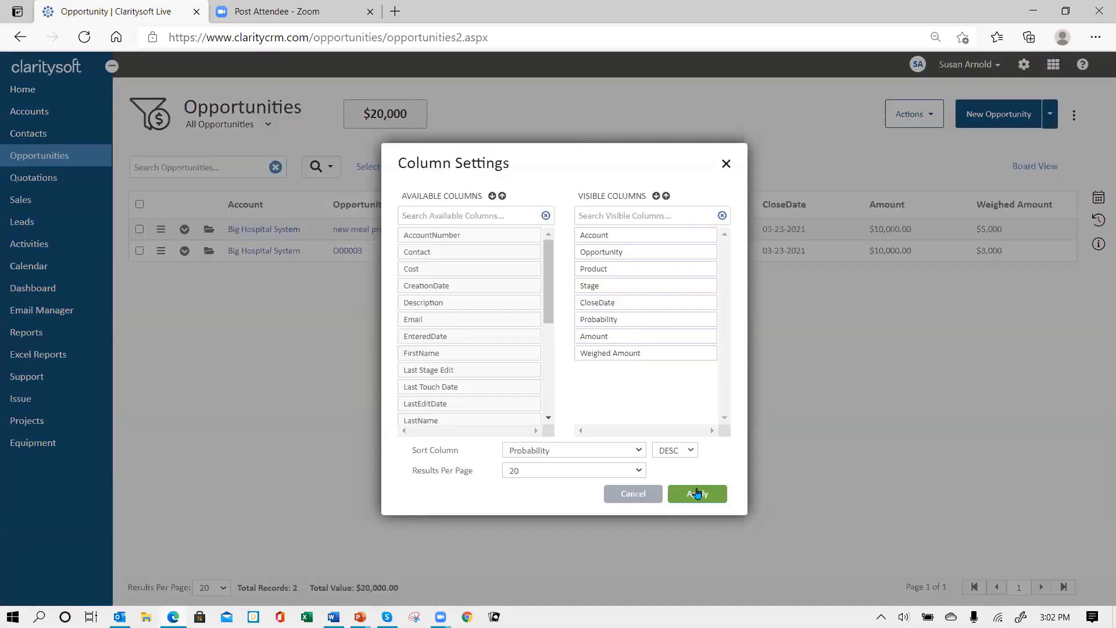
click(697, 492)
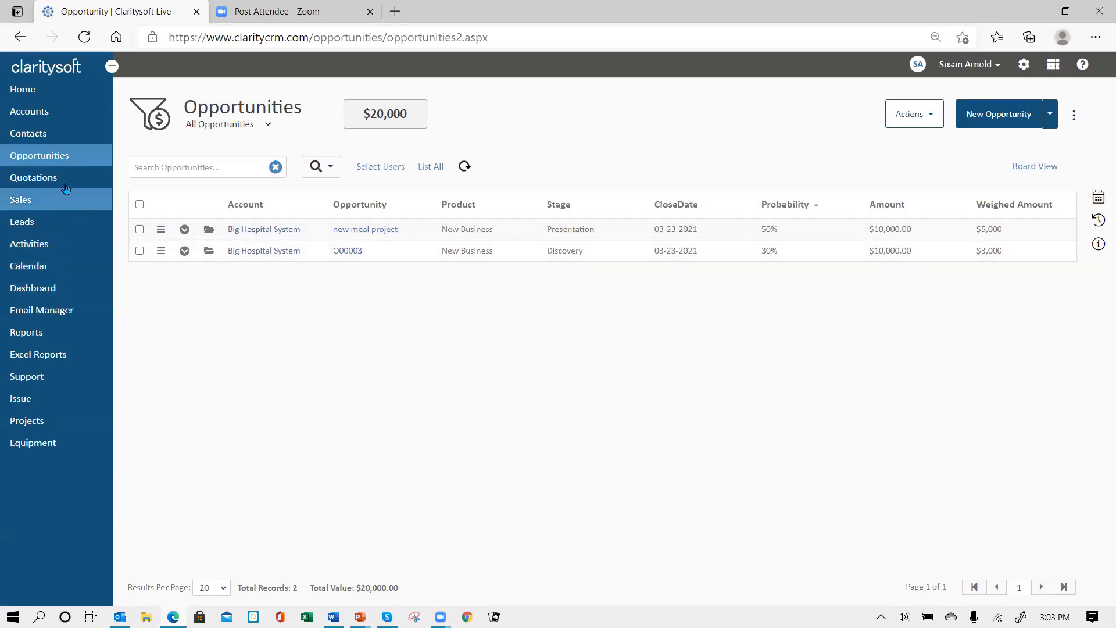
Open the Big Hospital System contact's record and dismiss the photo upload without adding one
click(56, 139)
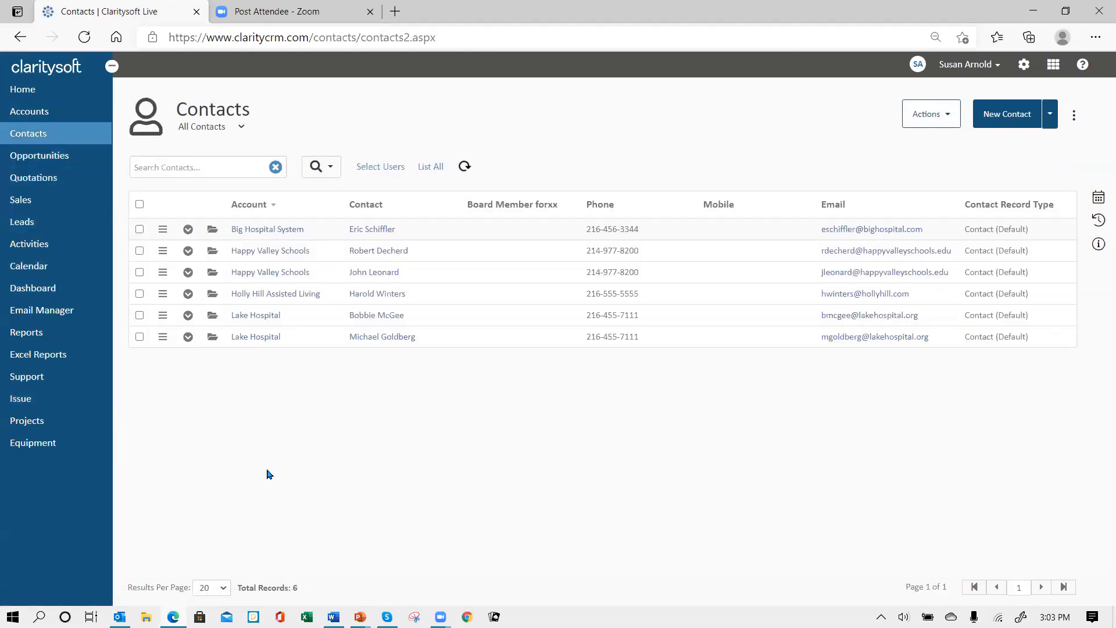
click(214, 232)
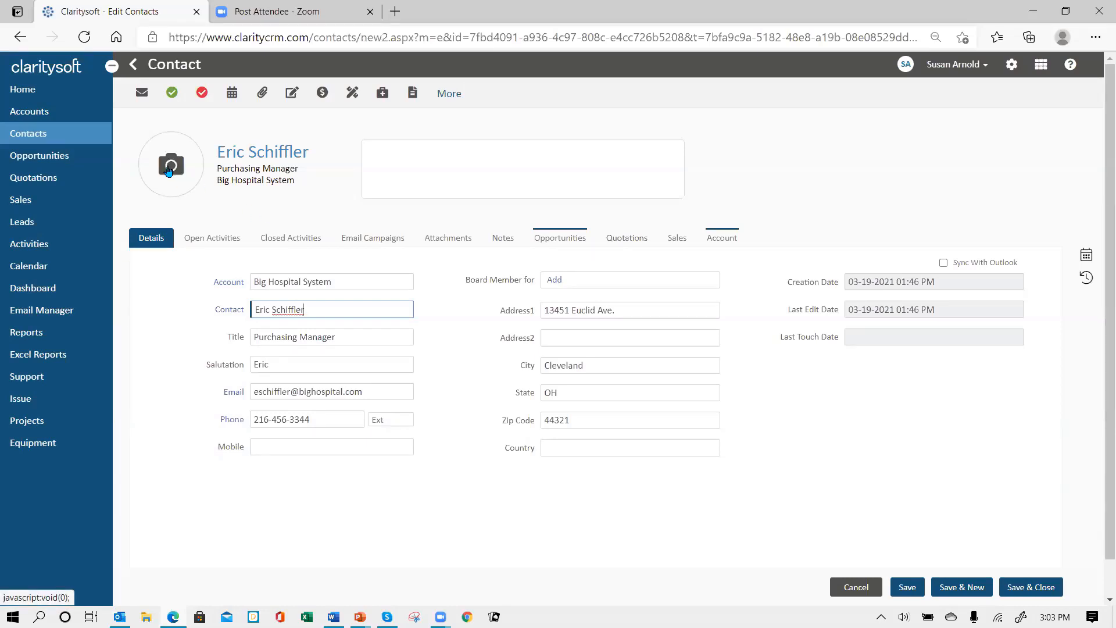
click(169, 168)
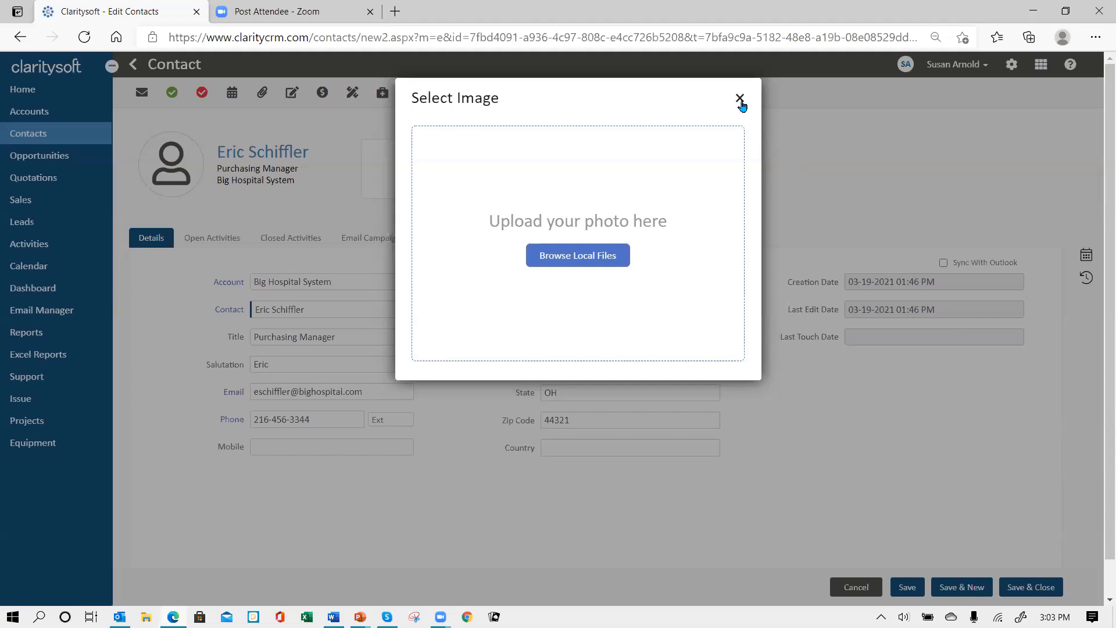
click(740, 101)
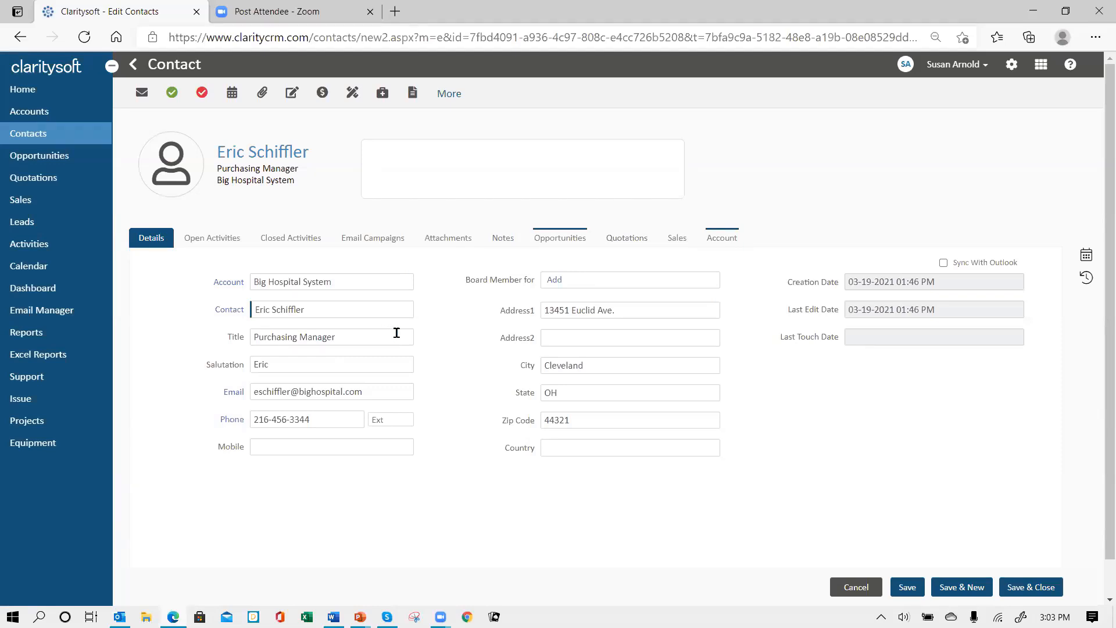
Cancel out of the contact record unchanged and go to the Accounts list
mouse_move(174, 174)
mouse_move(906, 71)
click(845, 587)
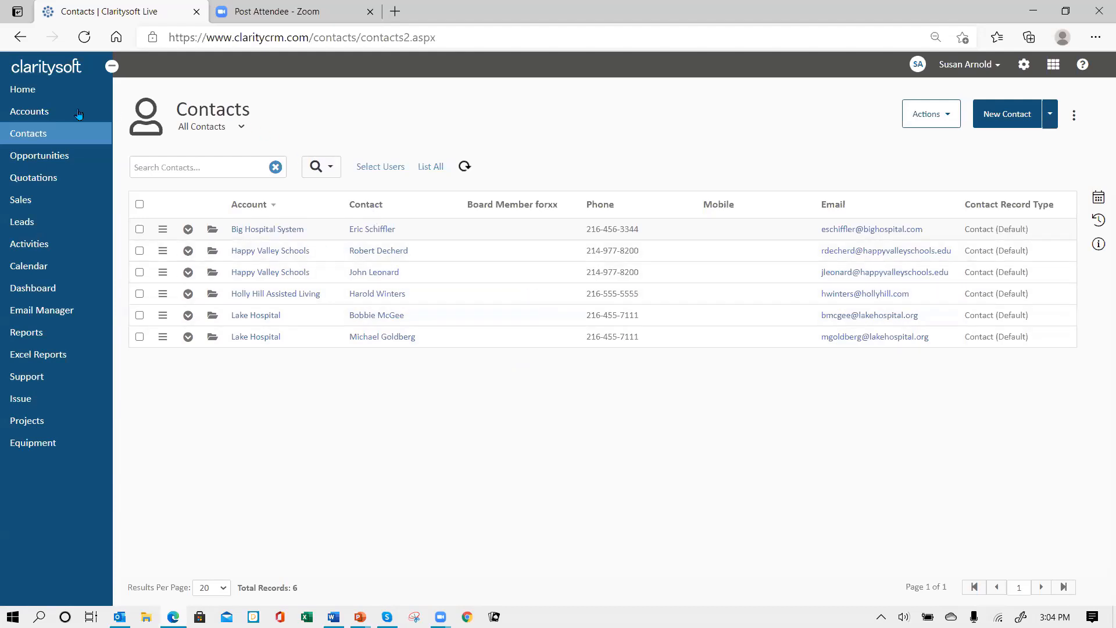
click(45, 119)
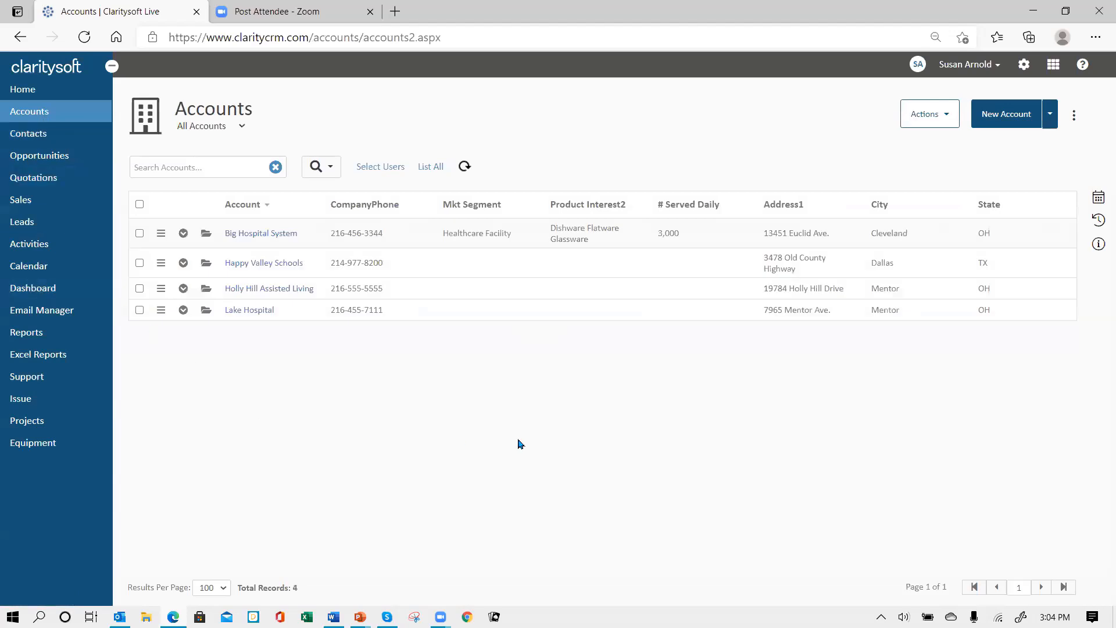
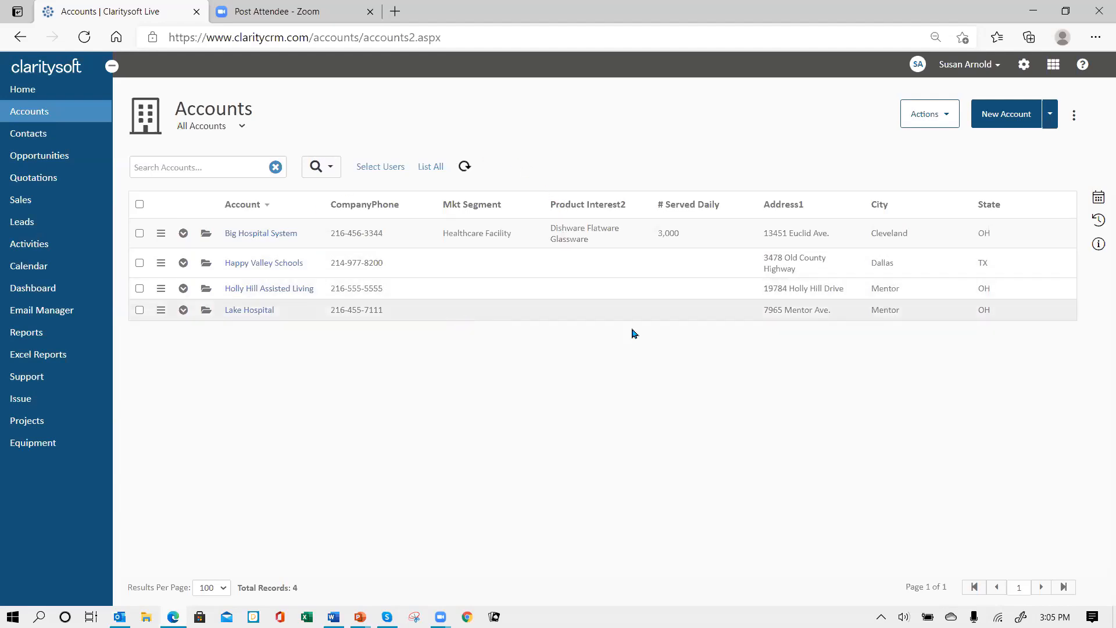
Go to Settings > Customization > Accounts to list the 24 account custom fields
click(1023, 66)
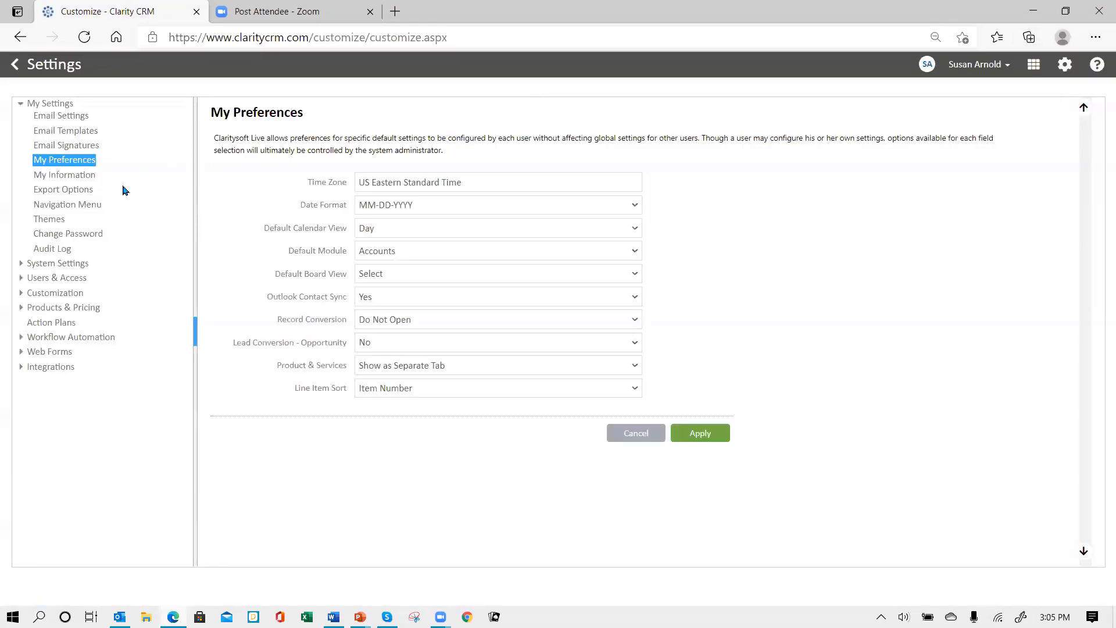
click(53, 293)
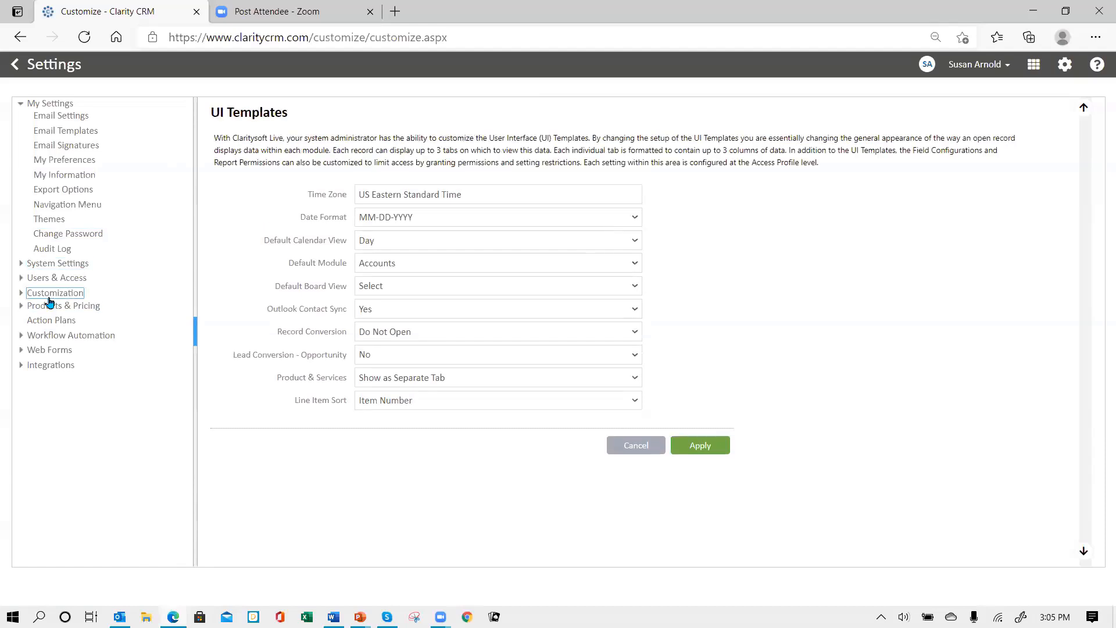
click(51, 335)
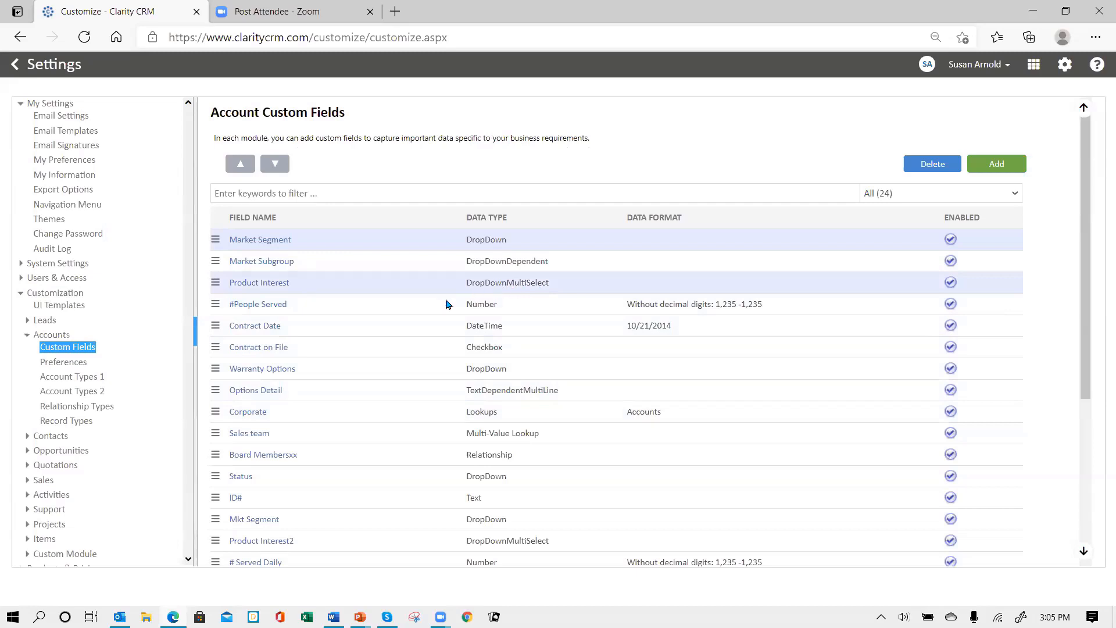
Add 'New Option' as a drop-down value to the Product Interest field and save it
click(260, 284)
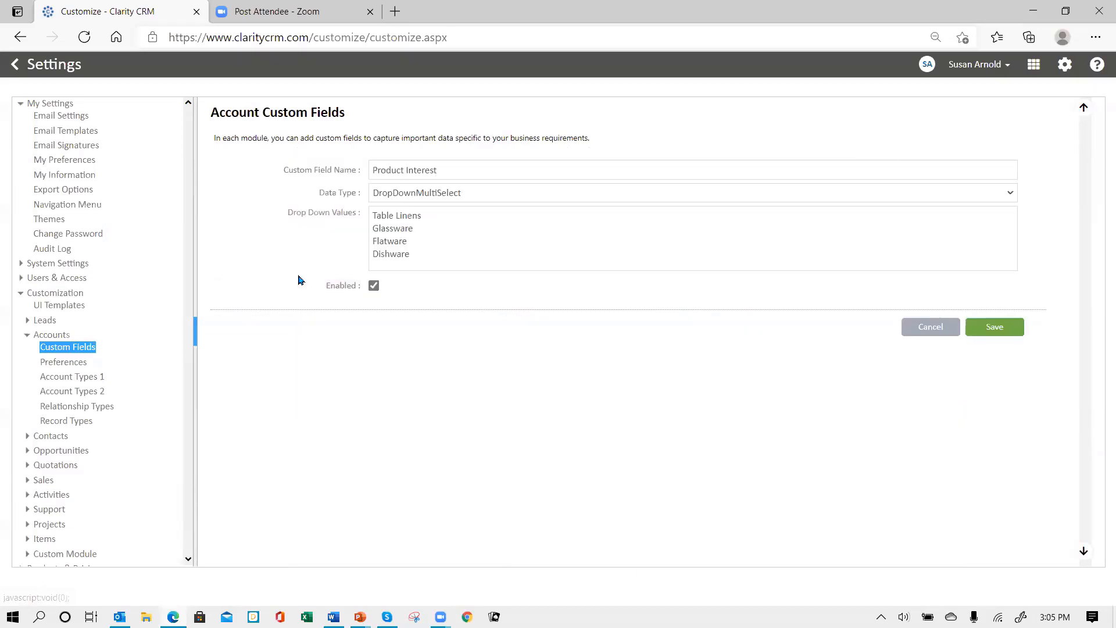
click(418, 259)
key(Return)
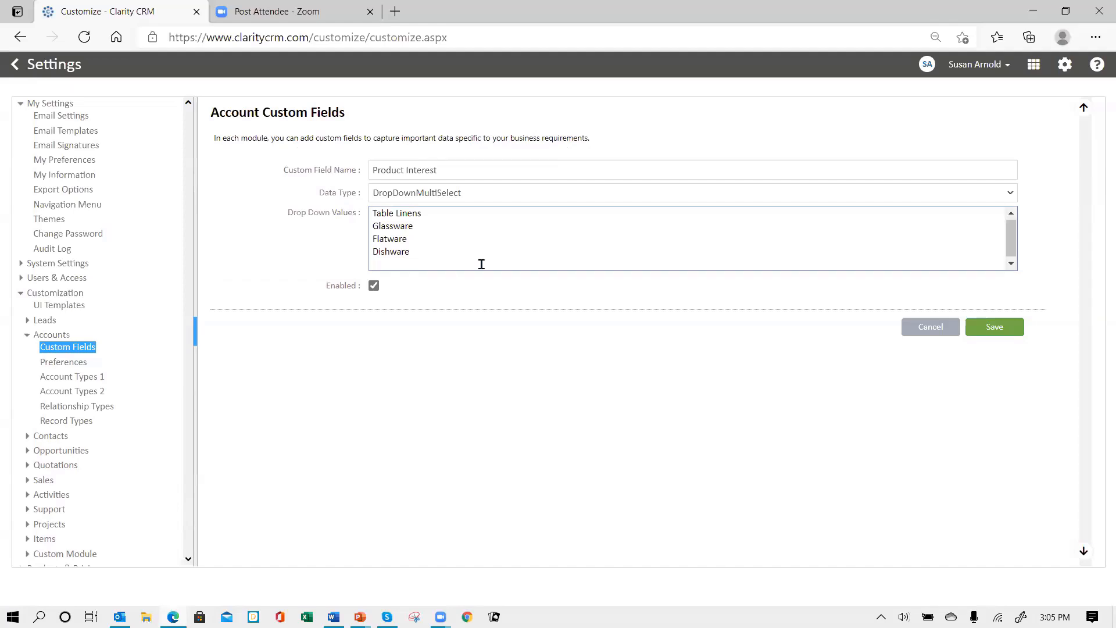
text(New Option)
click(991, 335)
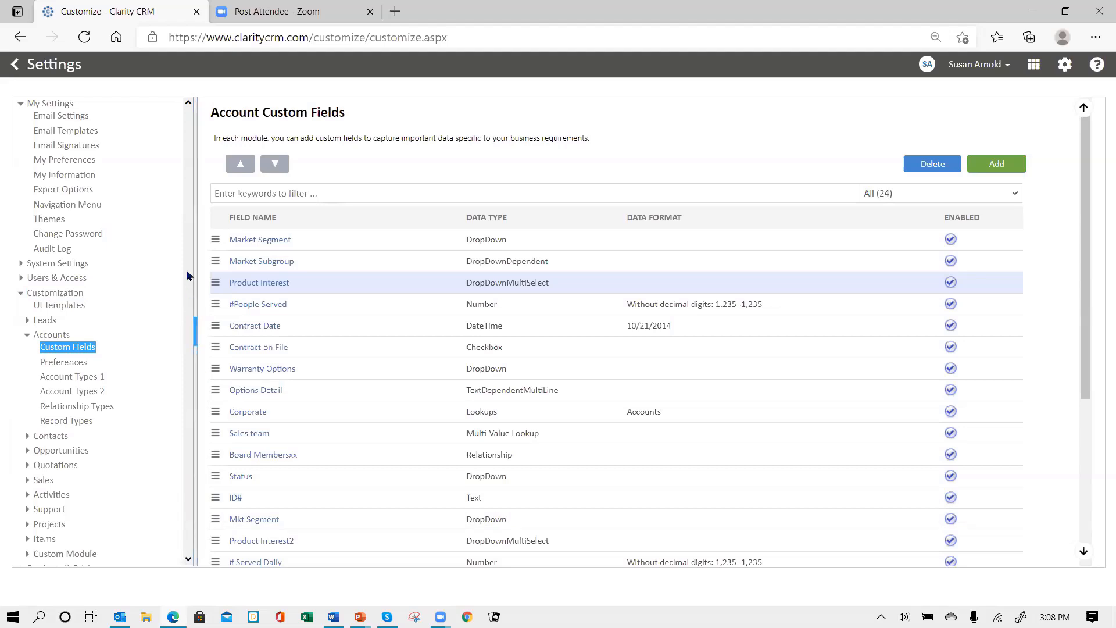
Open the Account UI Template from UI Templates and load it for the All profile
click(60, 306)
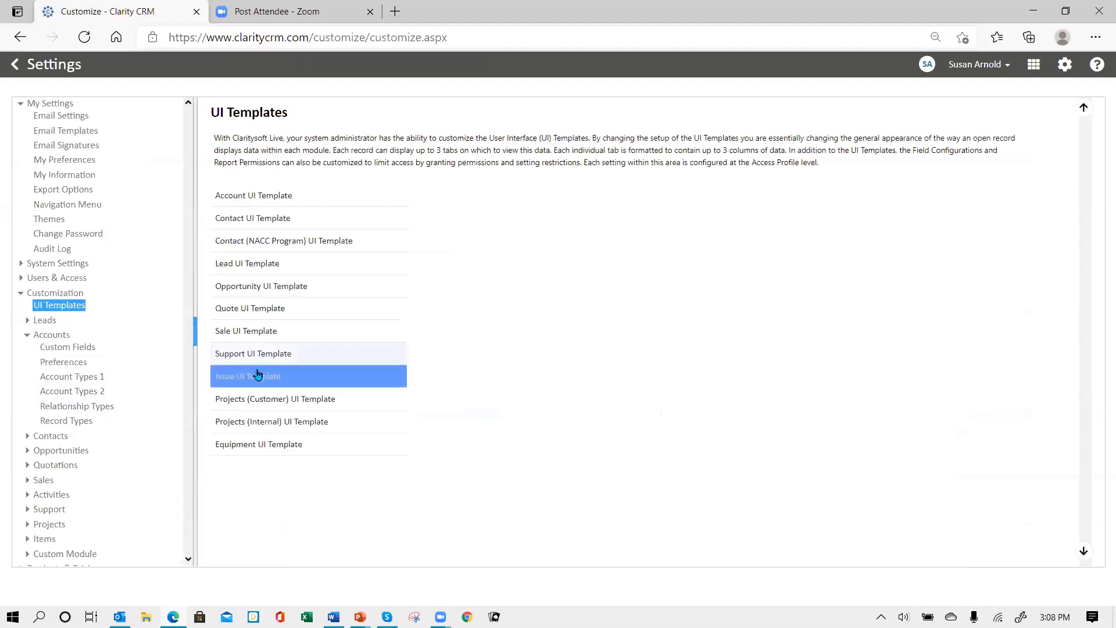
click(260, 196)
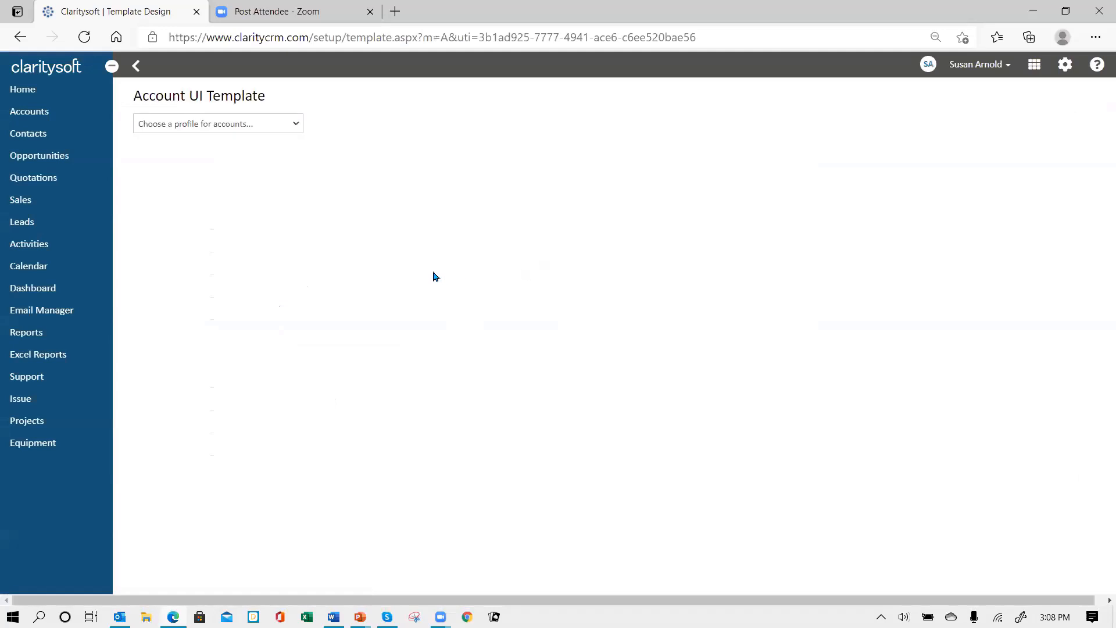
click(296, 124)
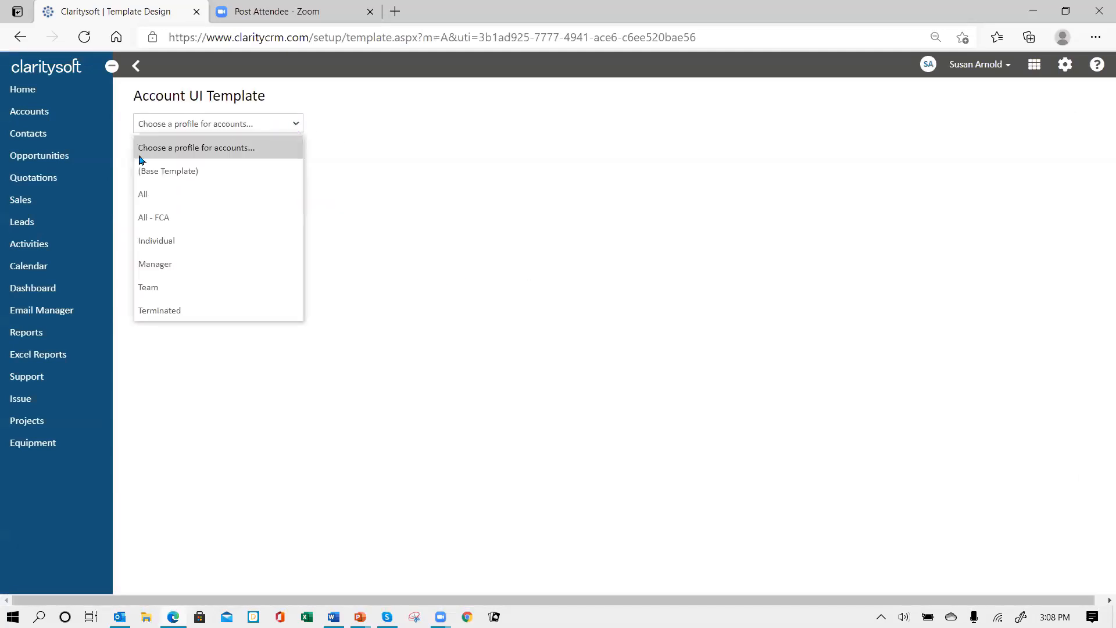
click(158, 196)
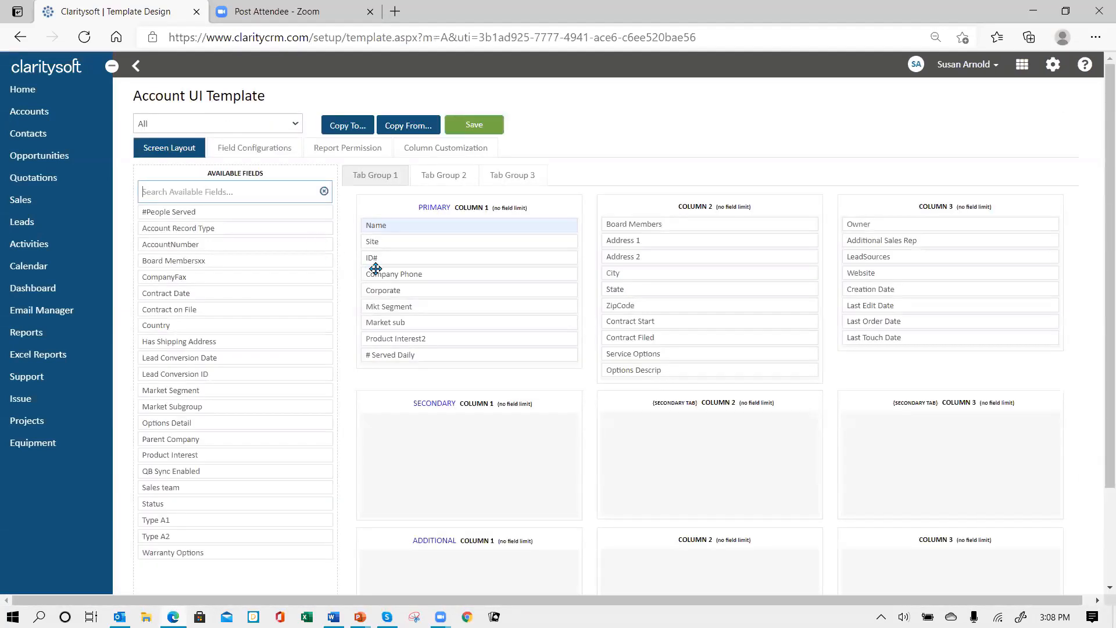
Look over the Field Configurations visibility list, then bring up the template's Column Customization
click(256, 152)
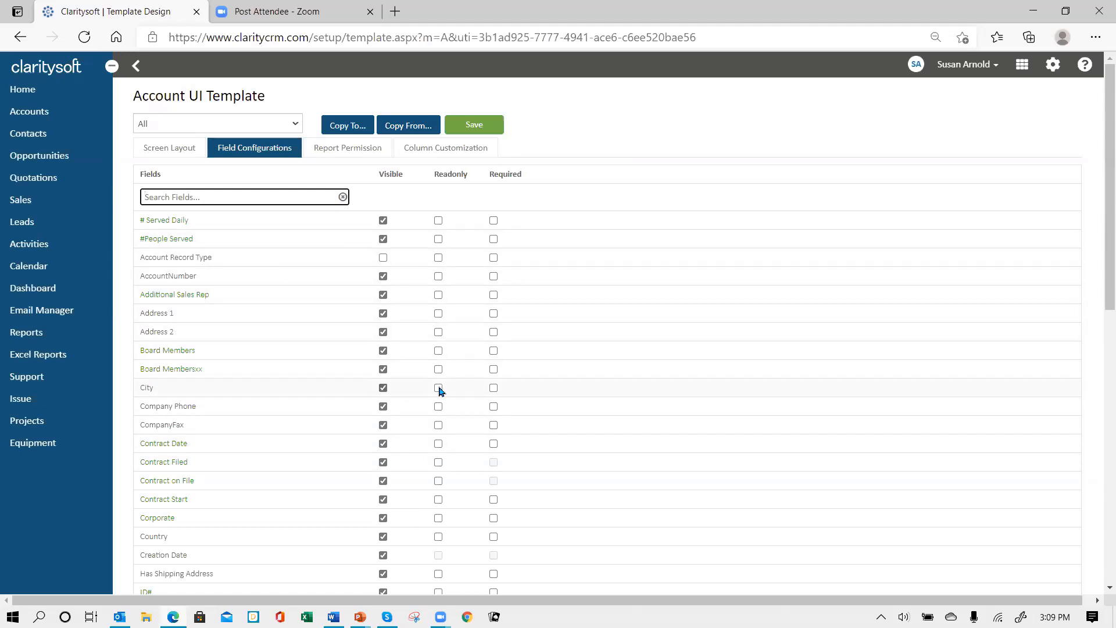
scroll(591, 396, down, 5)
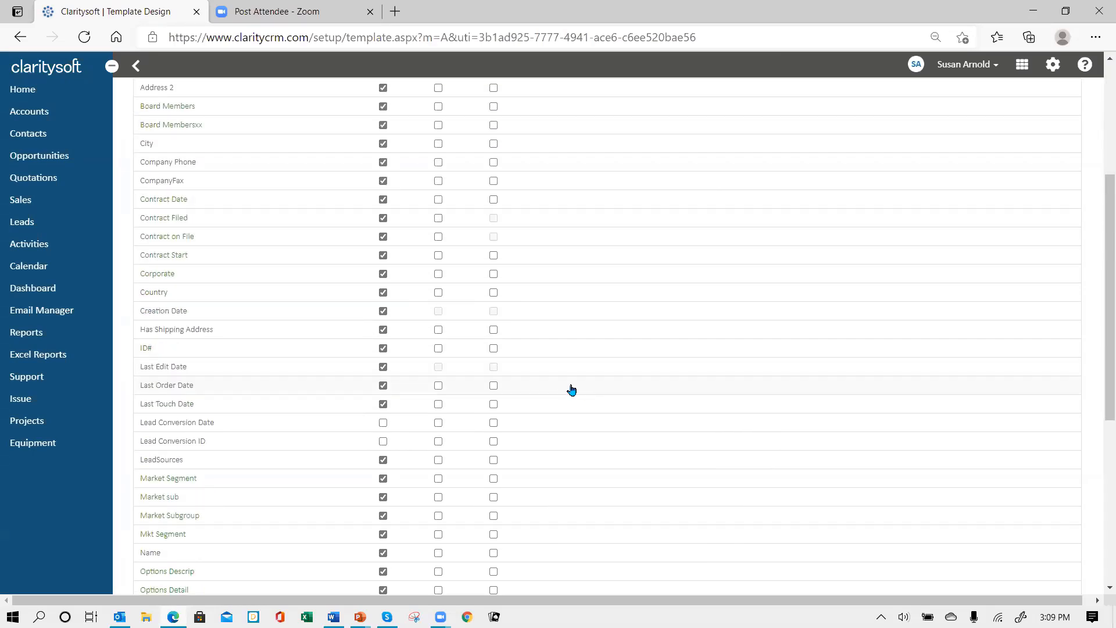
scroll(570, 391, up, 5)
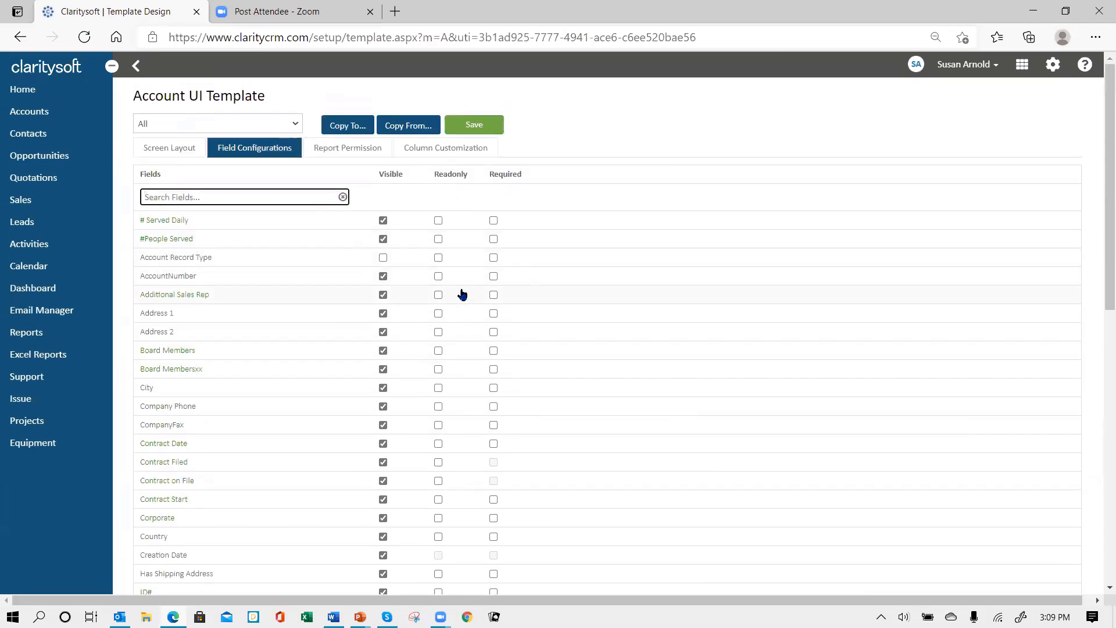
click(453, 155)
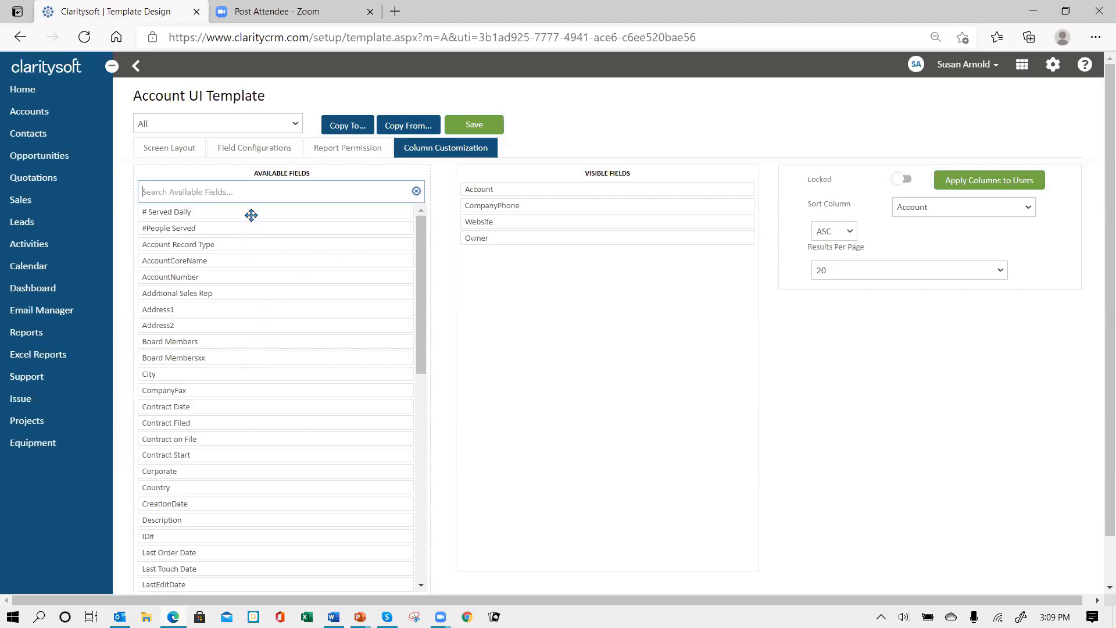
Add # Served Daily, City and Mkt Segment to the visible columns and remove Website
drag(251, 212, 570, 232)
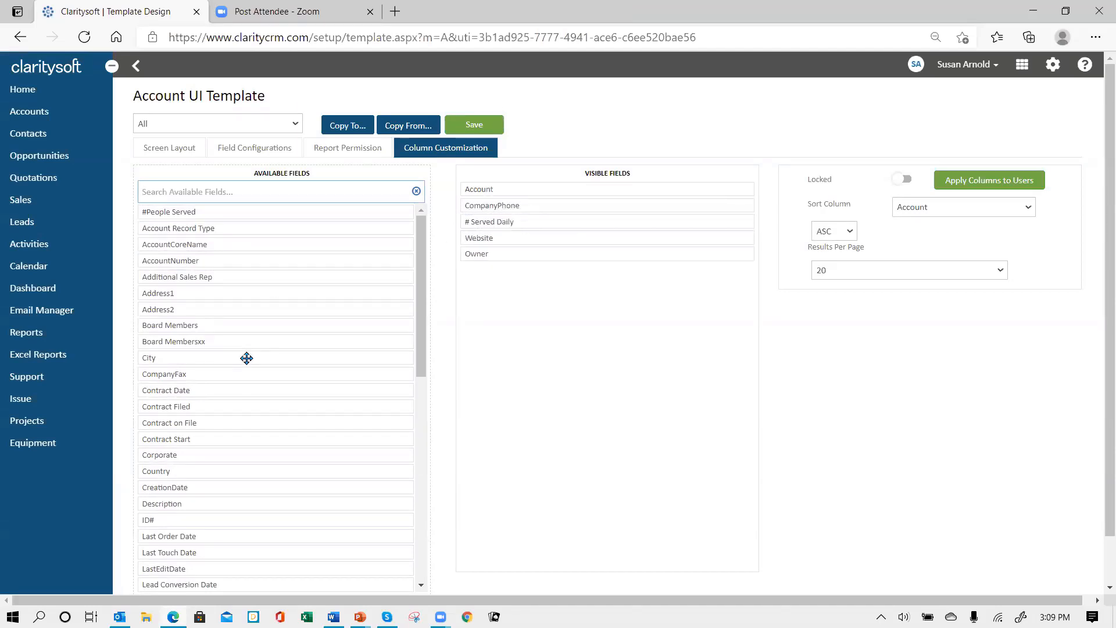
drag(246, 357, 568, 239)
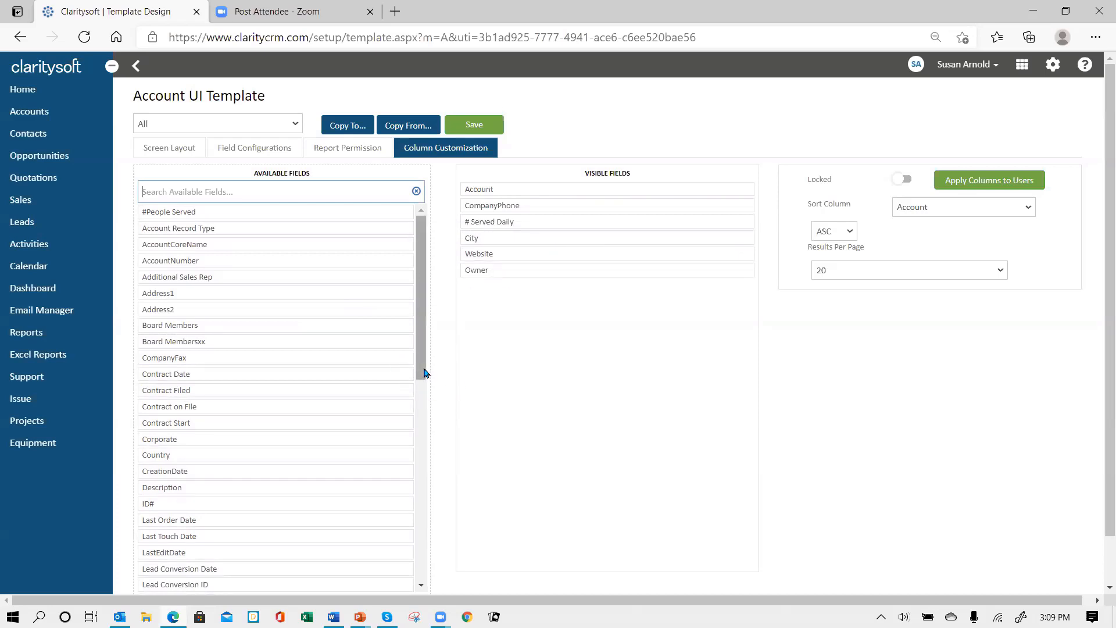
drag(422, 371, 378, 551)
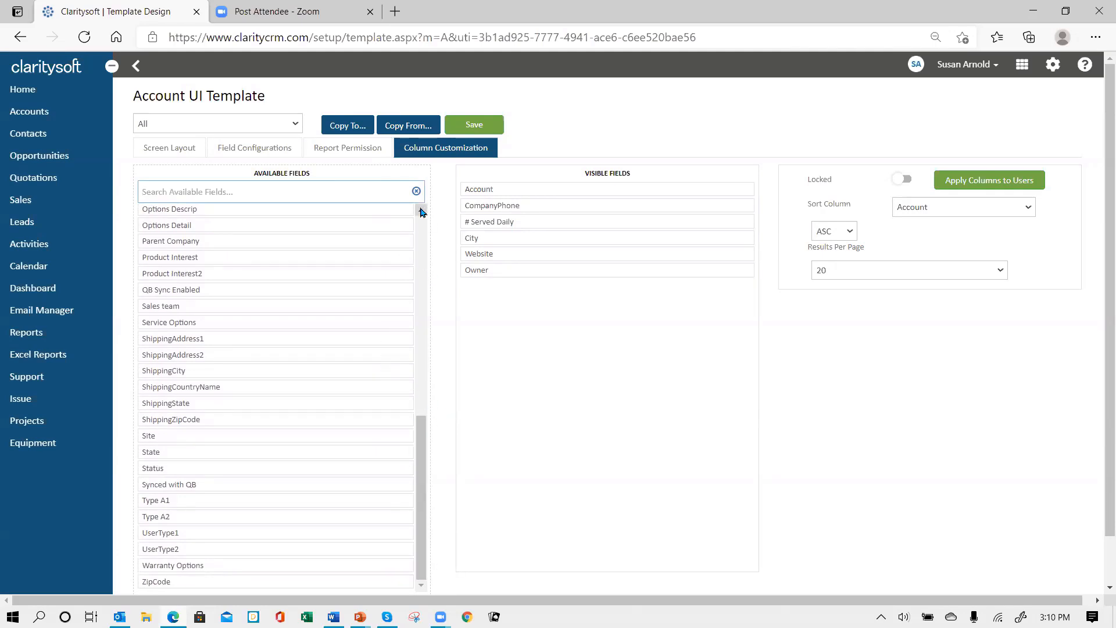
scroll(422, 212, up, 6)
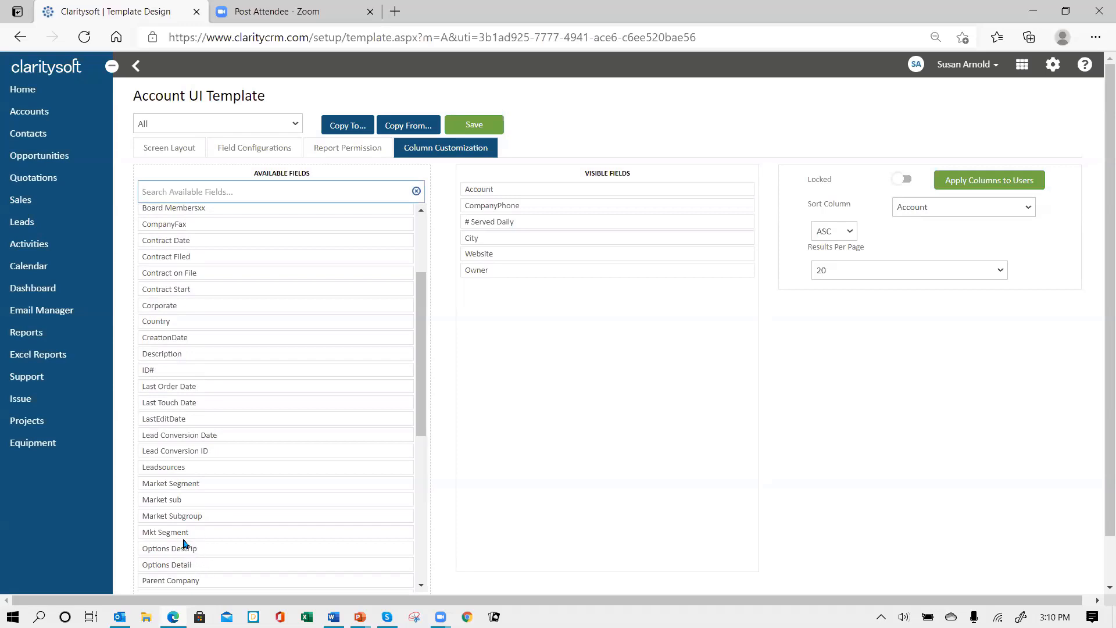
drag(174, 530, 529, 238)
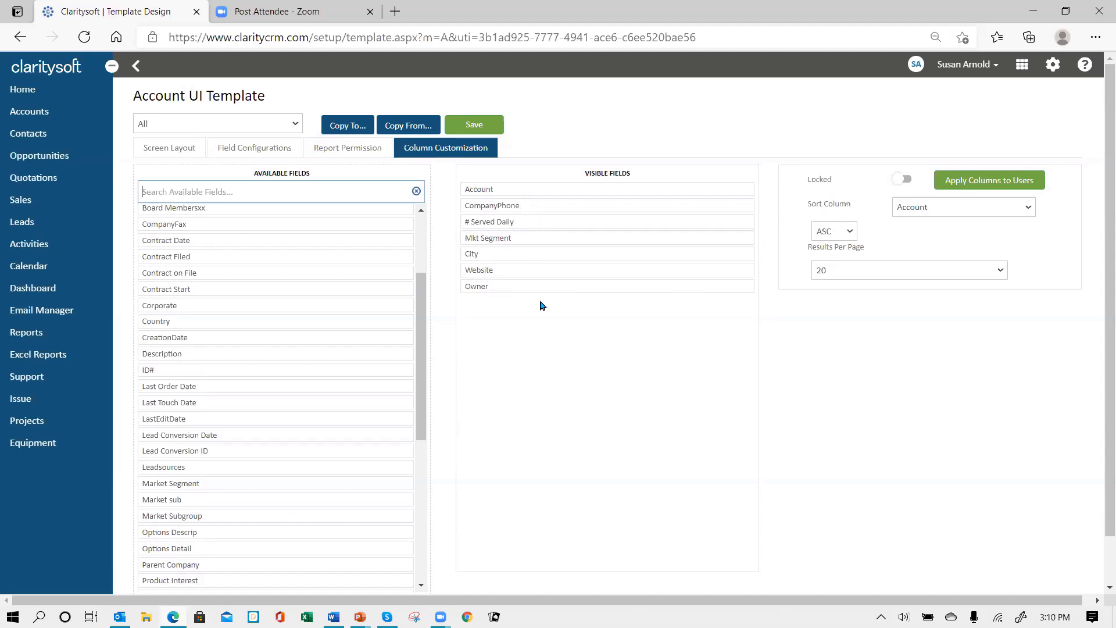
drag(528, 270, 189, 292)
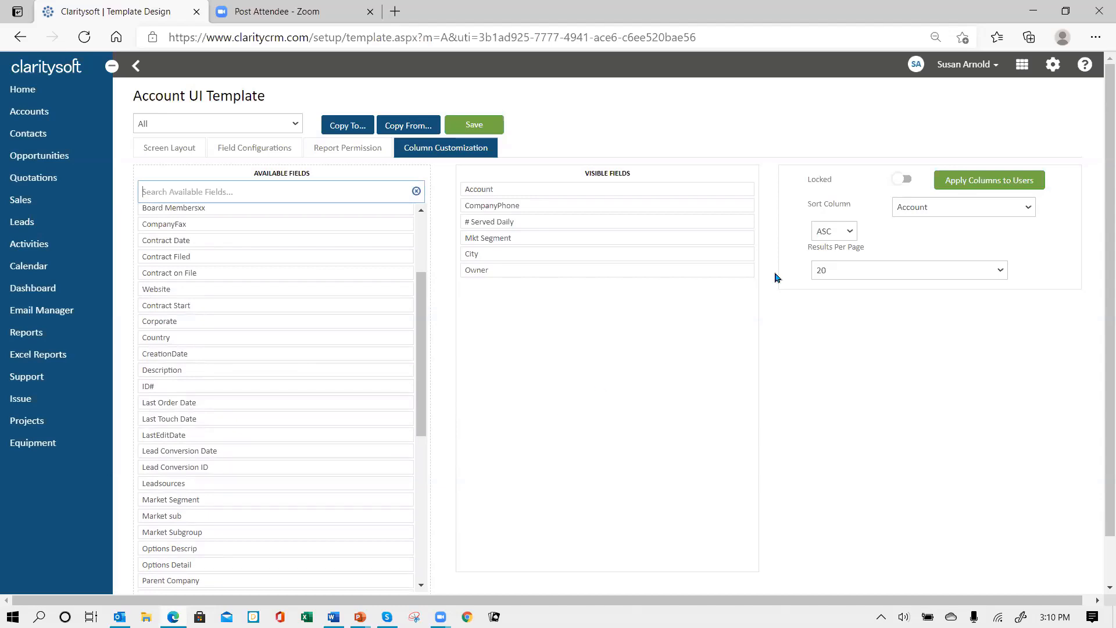
Set the account list to 100 results per page and apply the columns to users
click(970, 186)
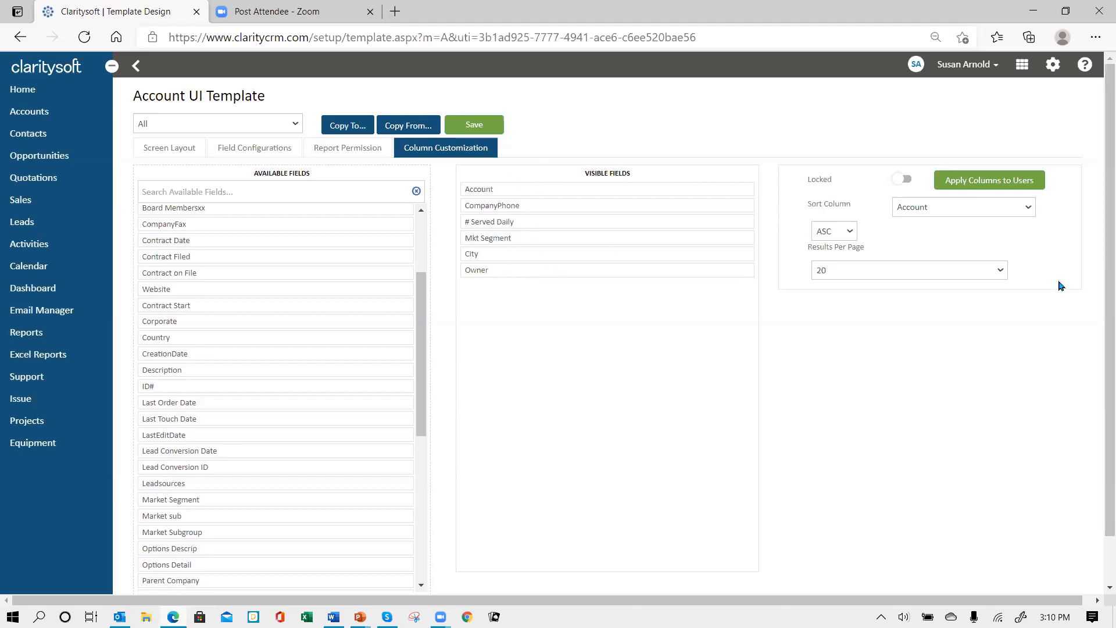
click(1003, 271)
click(920, 342)
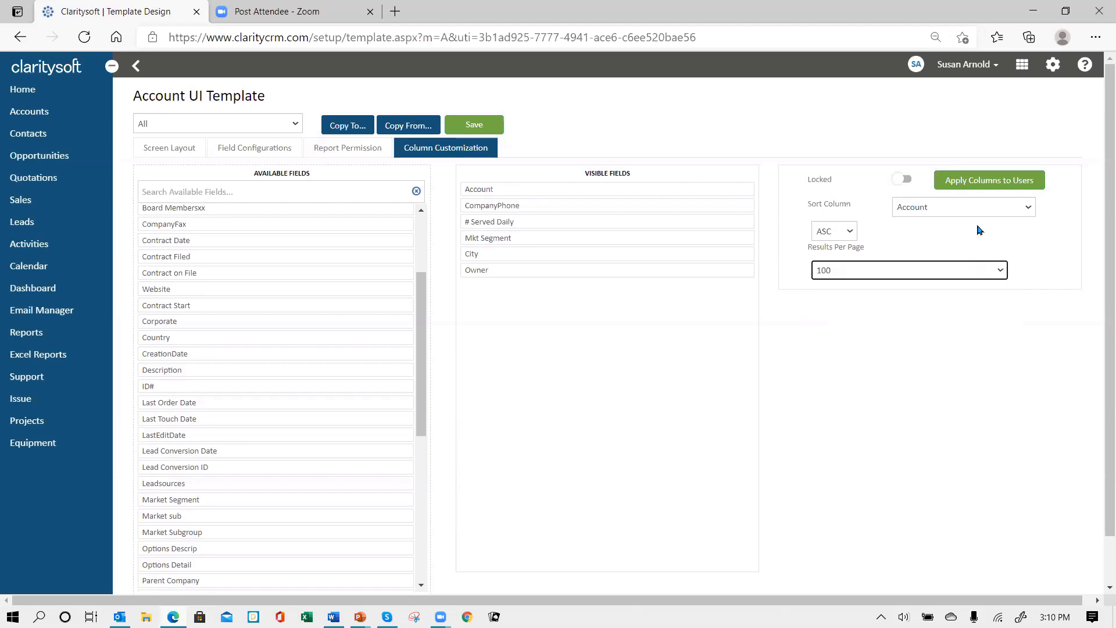
click(959, 191)
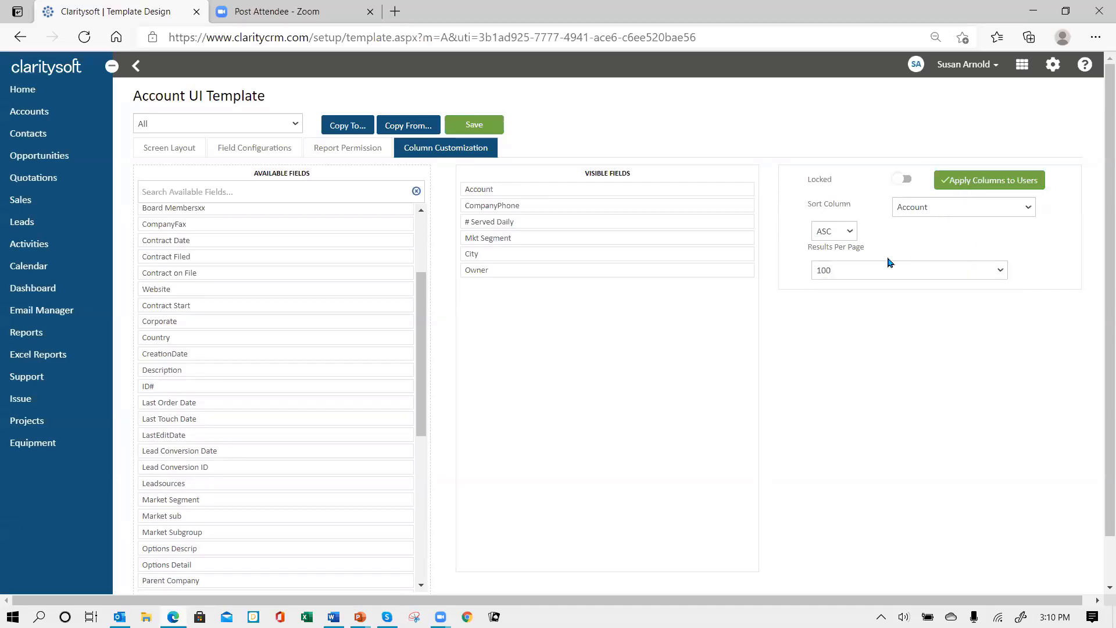